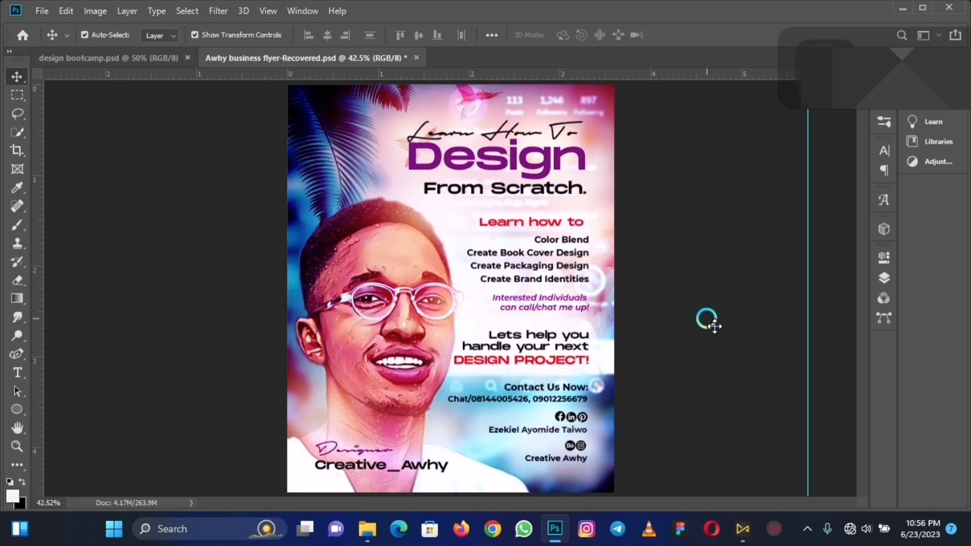
# - Start a new document measured in pixels with portrait orientation
pyautogui.click(48, 12)
pyautogui.click(68, 27)
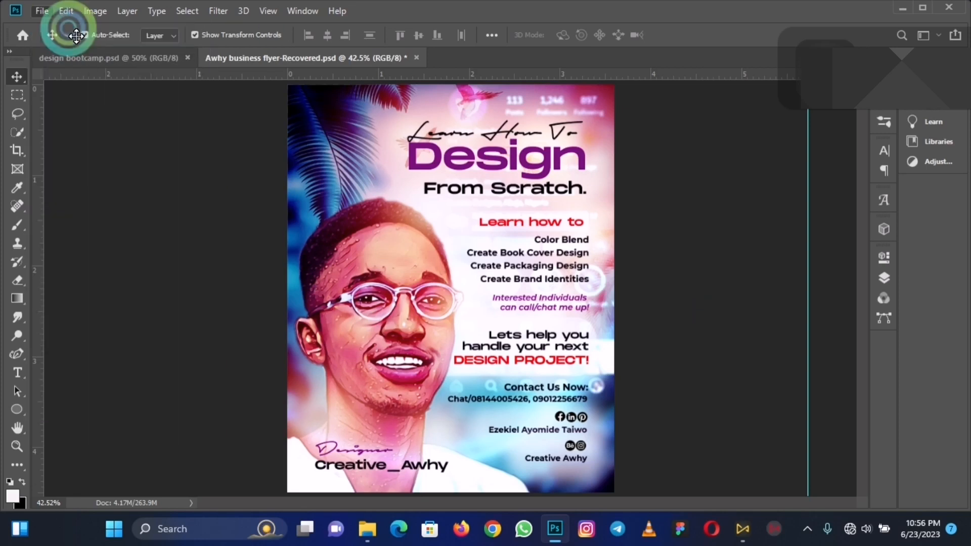
pyautogui.click(65, 14)
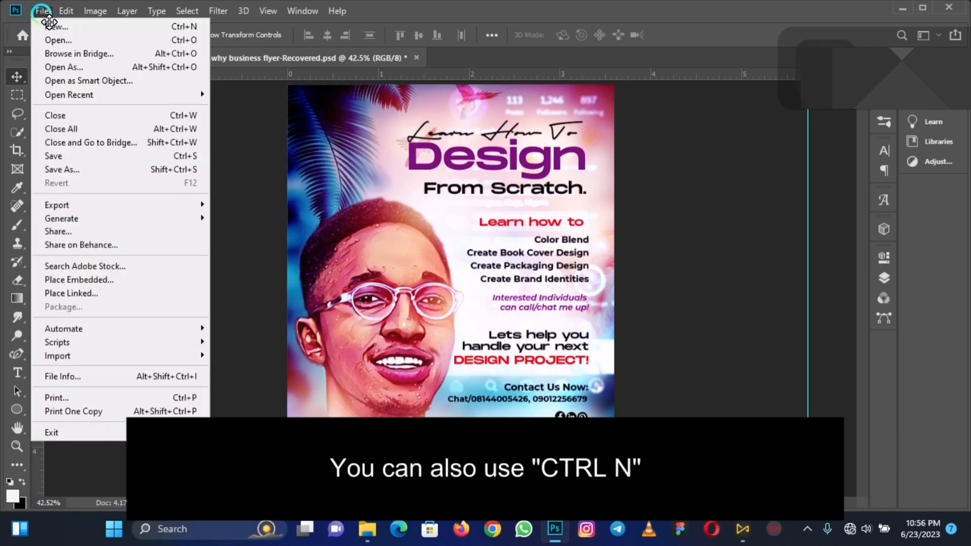
pyautogui.click(50, 25)
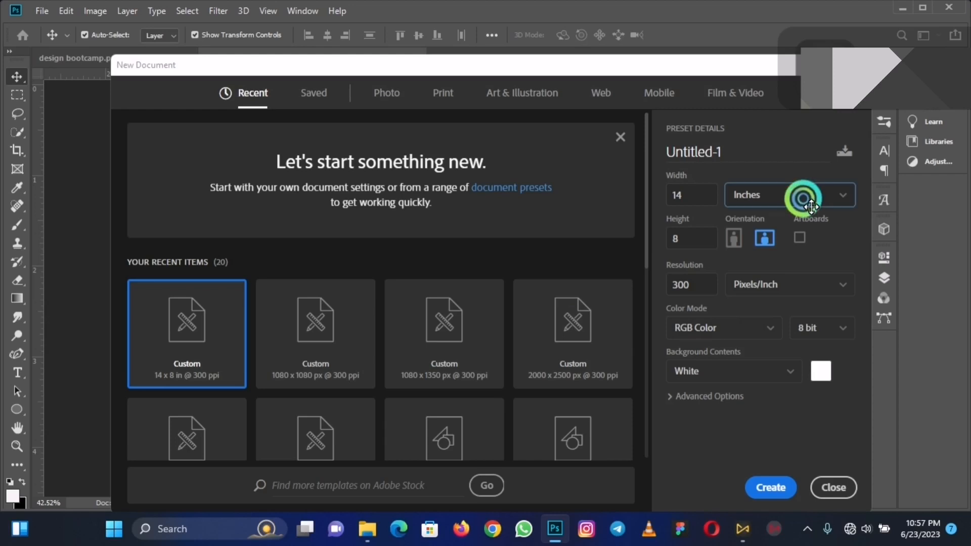
pyautogui.click(801, 196)
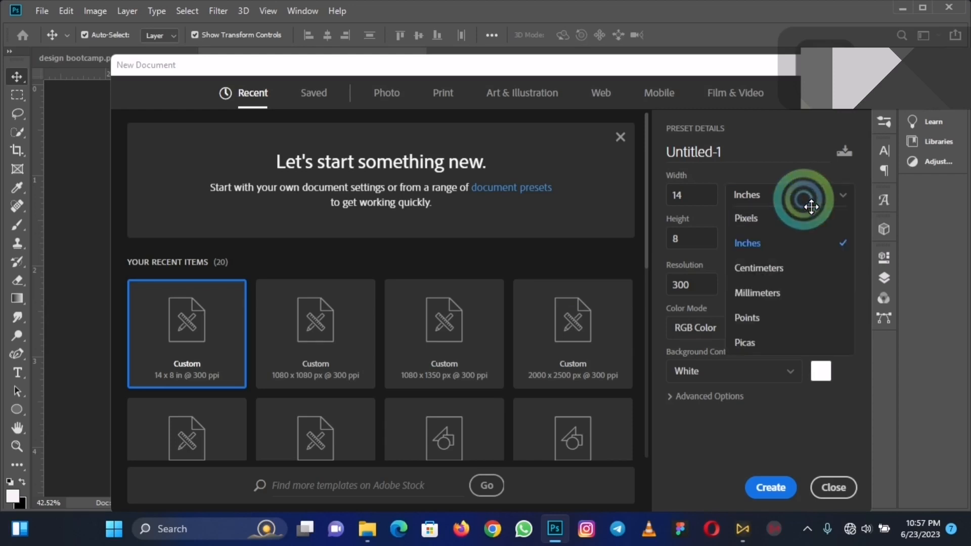
pyautogui.click(791, 223)
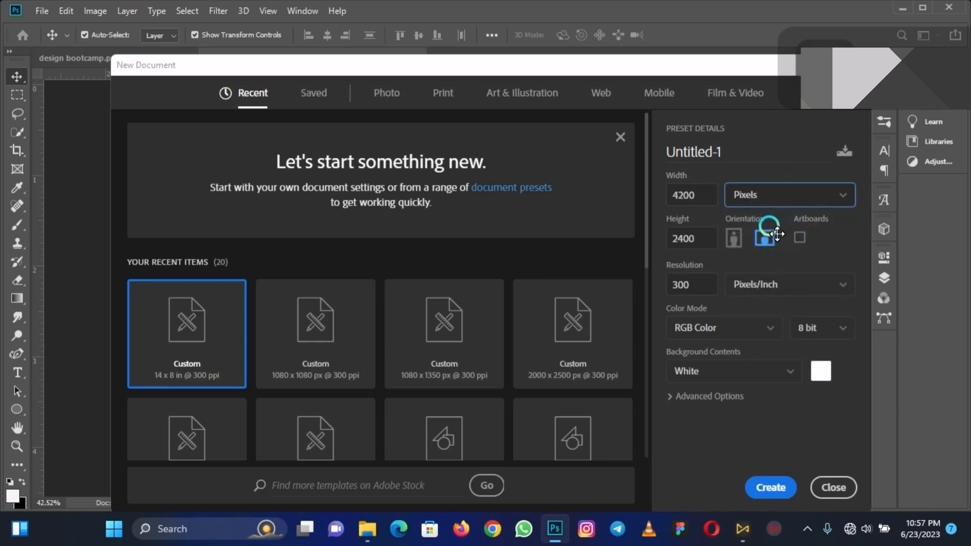
pyautogui.click(741, 241)
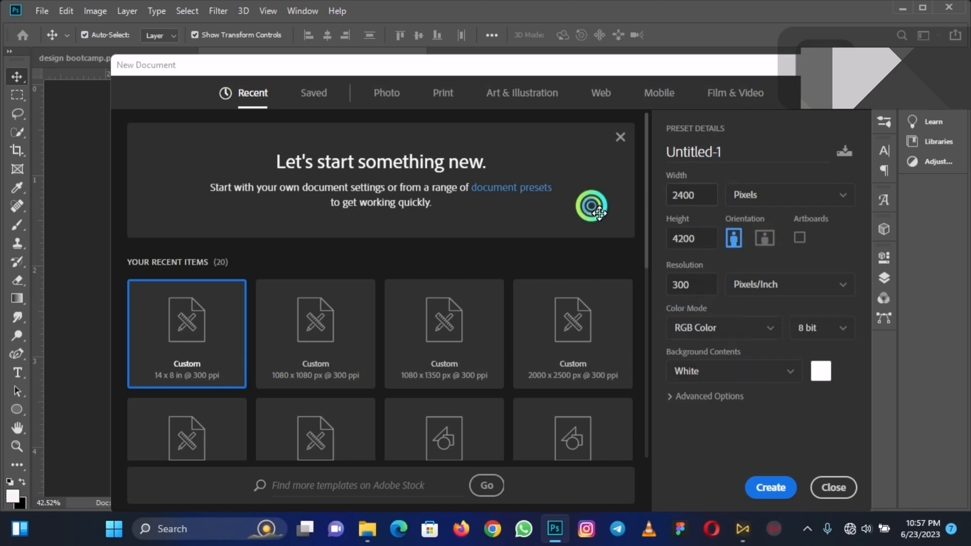
# - Set the new document's width to 1080 and height to 1350 pixels and create it
pyautogui.click(700, 197)
pyautogui.doubleClick(707, 201)
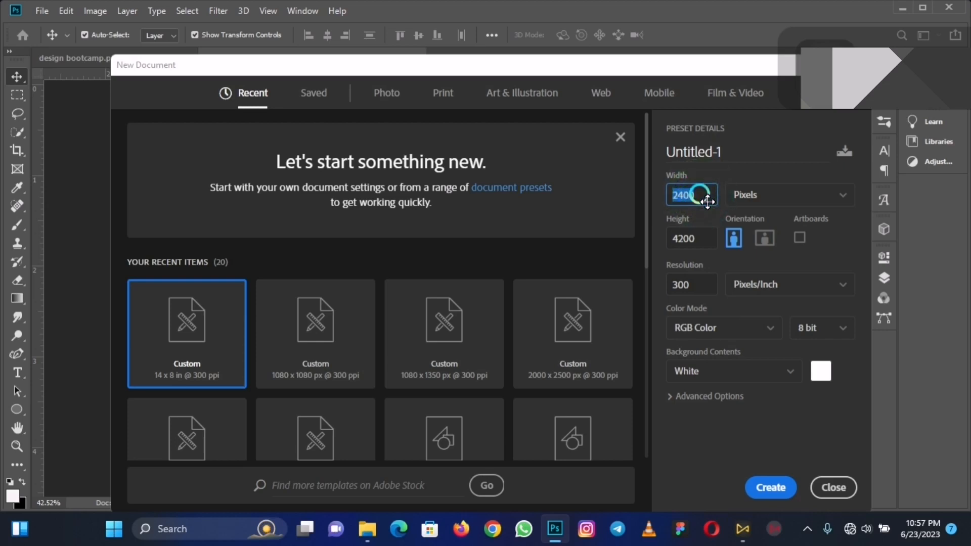
pyautogui.write('1080')
pyautogui.doubleClick(710, 241)
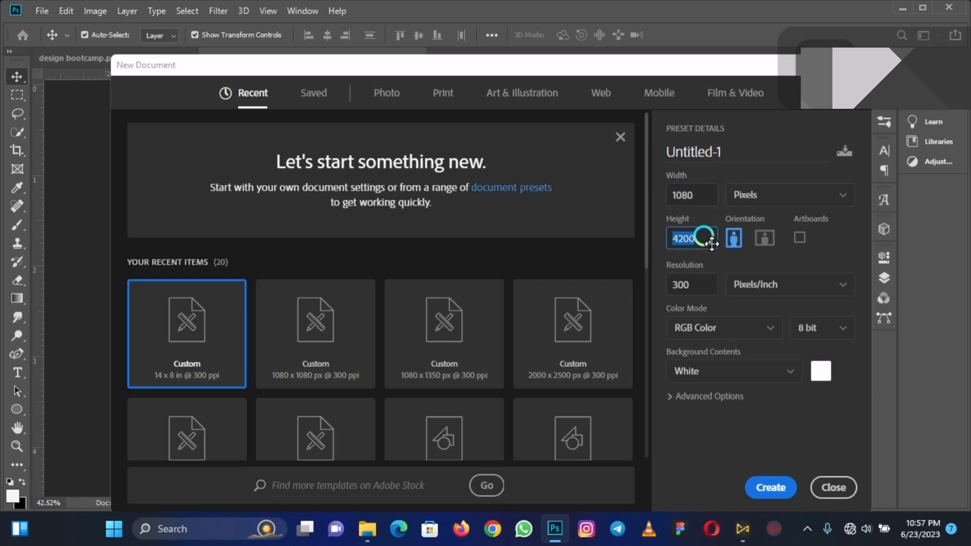
pyautogui.write('1350')
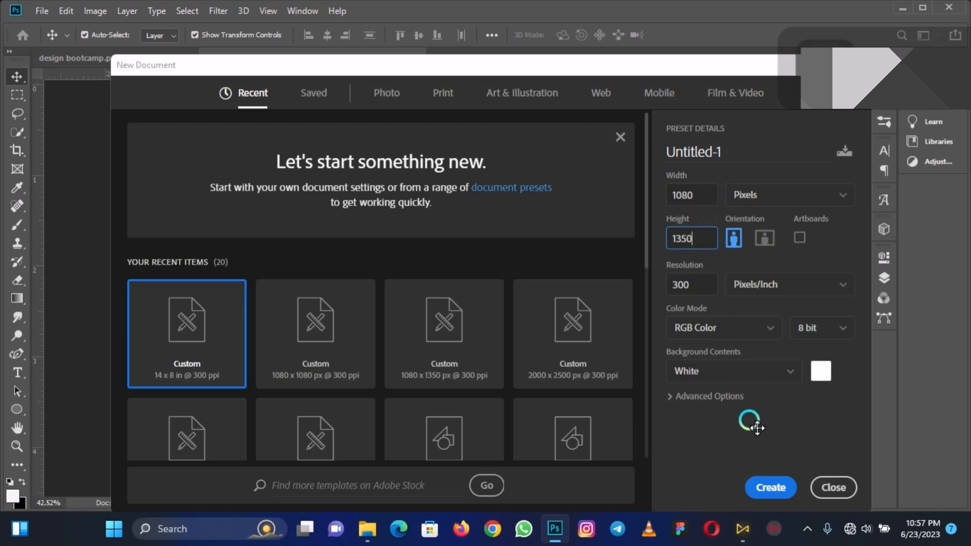
pyautogui.click(771, 488)
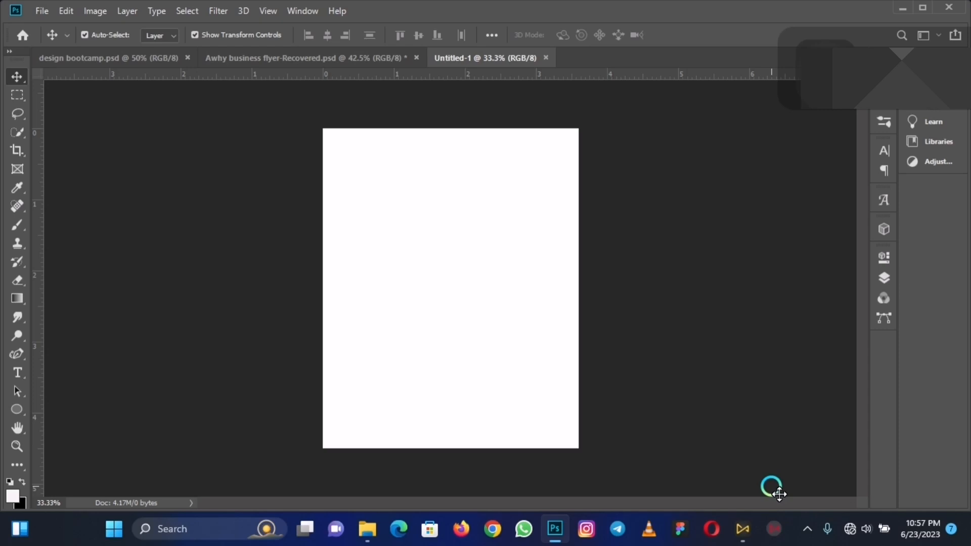
pyautogui.hotkey('ctrl', '0')
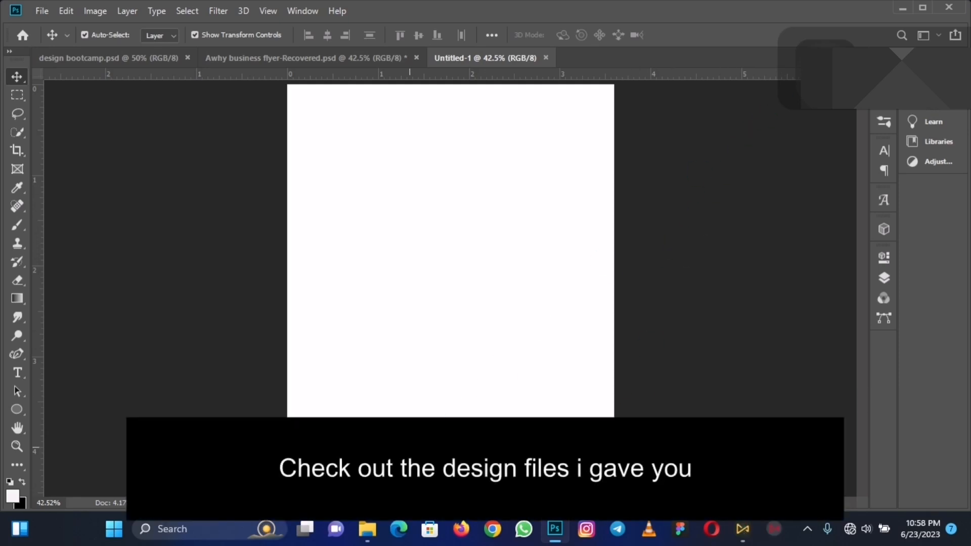
# - Place the background image a1435059b903b0f9b03a8be41ad130f4-01 from the desktop's CA DESIGN folder onto the blank canvas
pyautogui.click(379, 529)
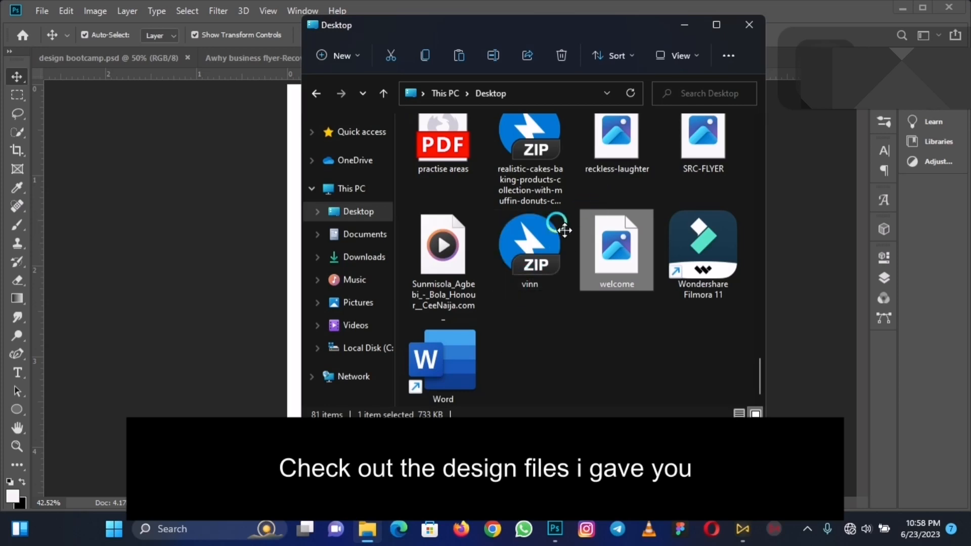
pyautogui.click(449, 231)
pyautogui.press('c')
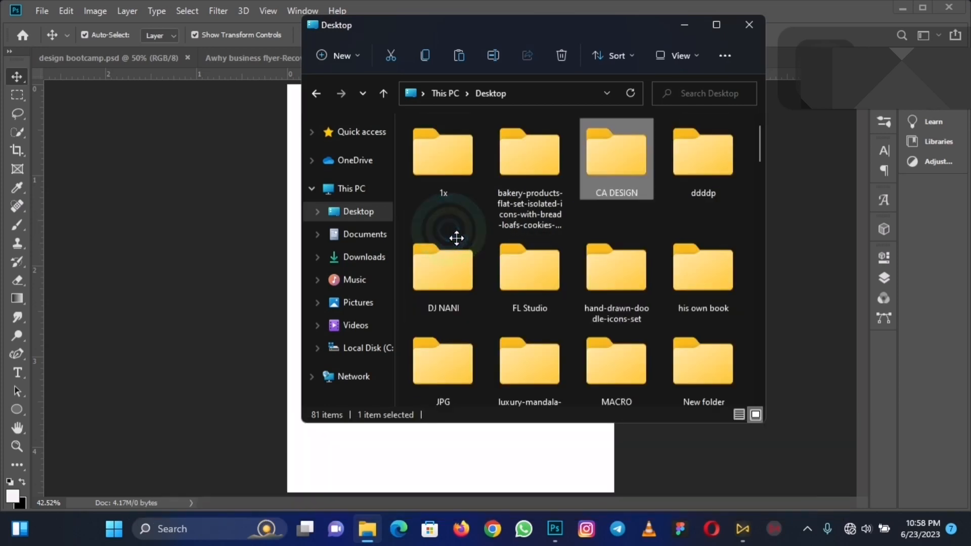
pyautogui.doubleClick(623, 153)
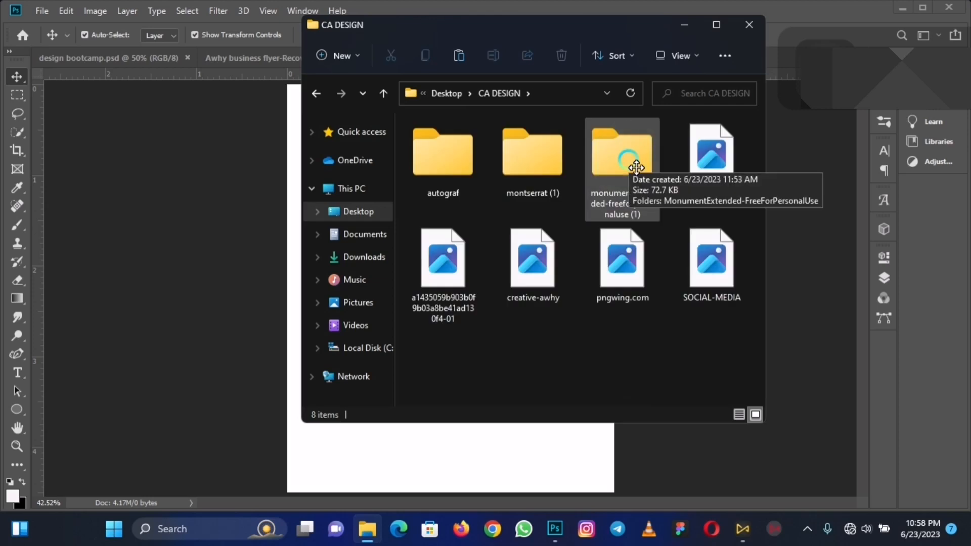
pyautogui.moveTo(465, 257); pyautogui.dragTo(277, 272)
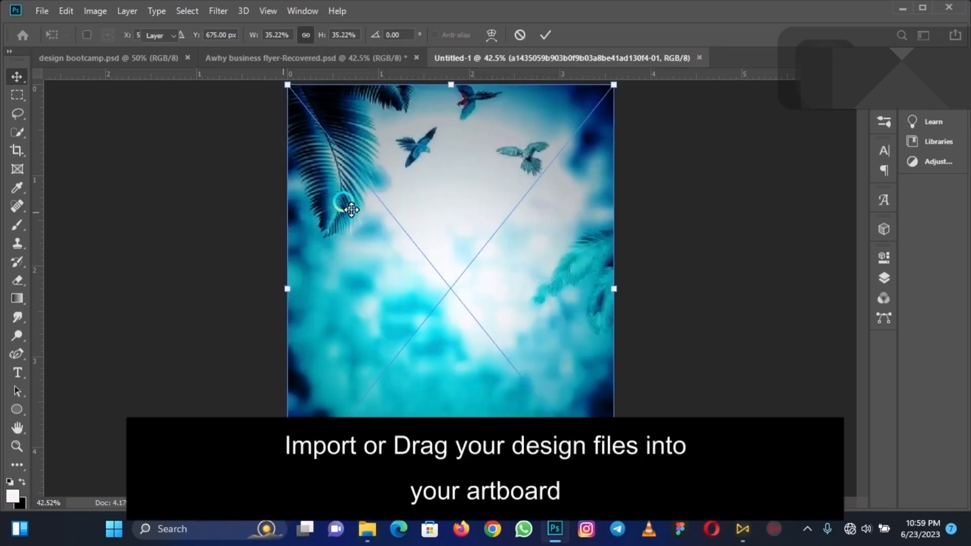
pyautogui.press('Return')
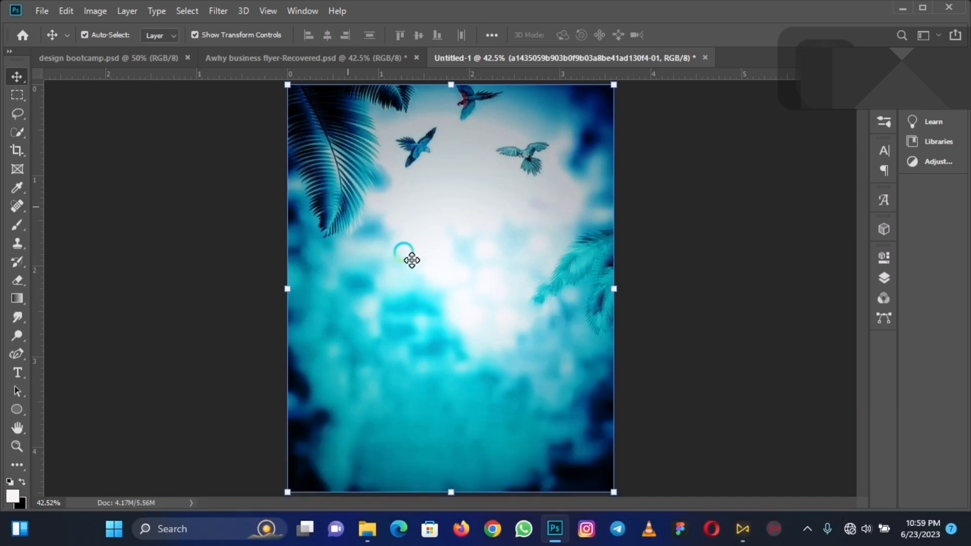
pyautogui.click(702, 296)
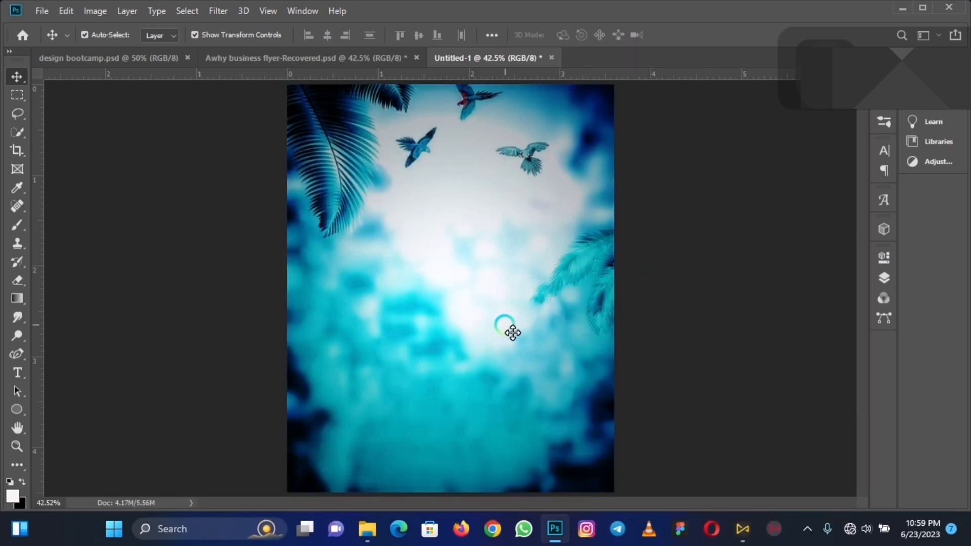
pyautogui.moveTo(367, 529)
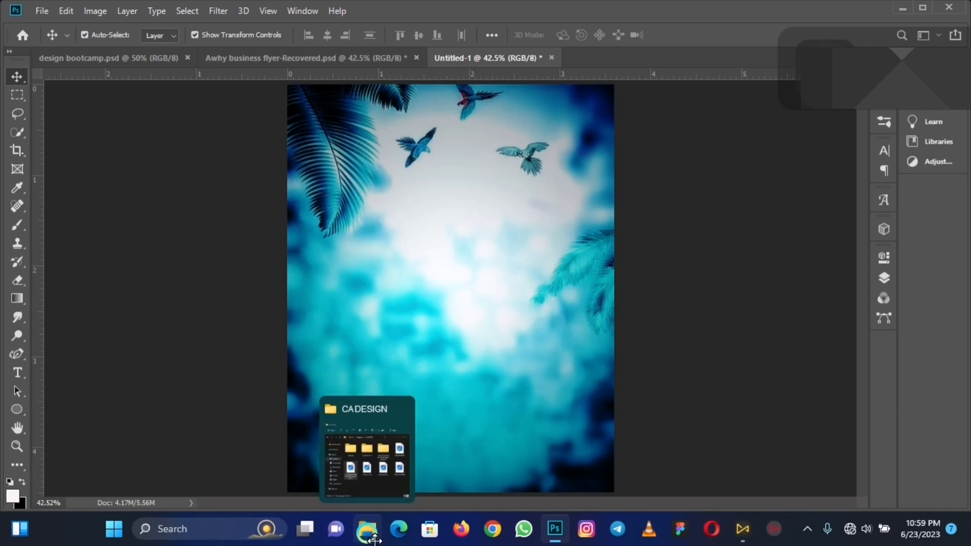
pyautogui.click(375, 463)
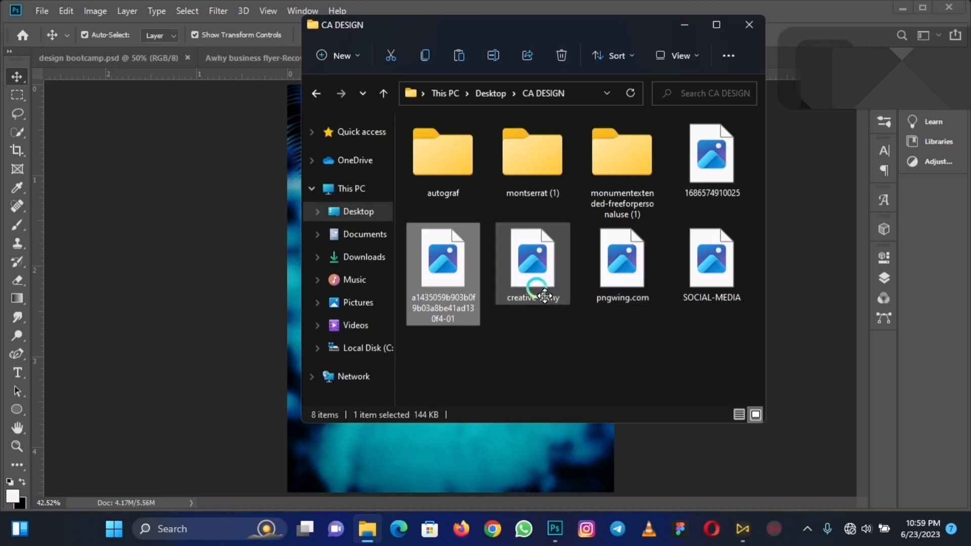
pyautogui.click(535, 281)
pyautogui.moveTo(553, 278); pyautogui.dragTo(298, 439)
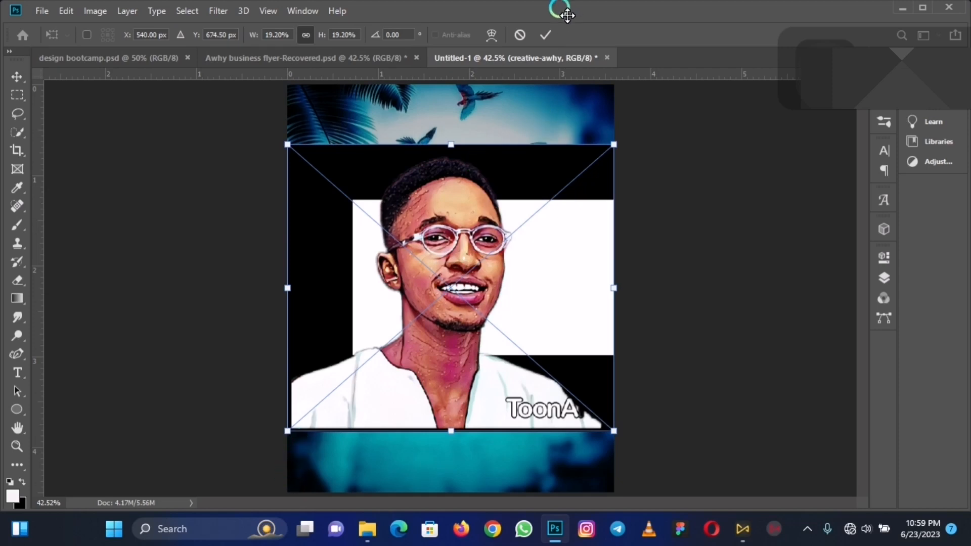
pyautogui.click(521, 35)
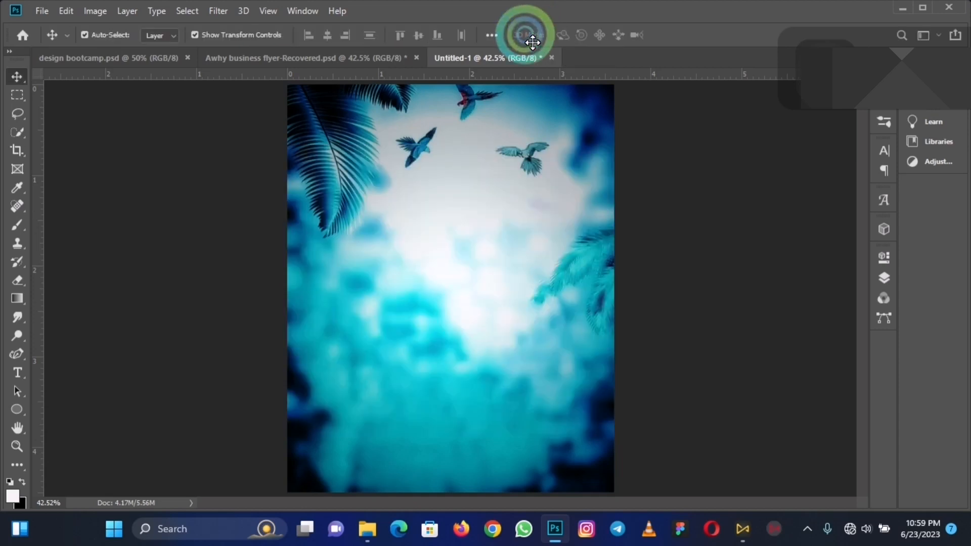
pyautogui.moveTo(377, 535)
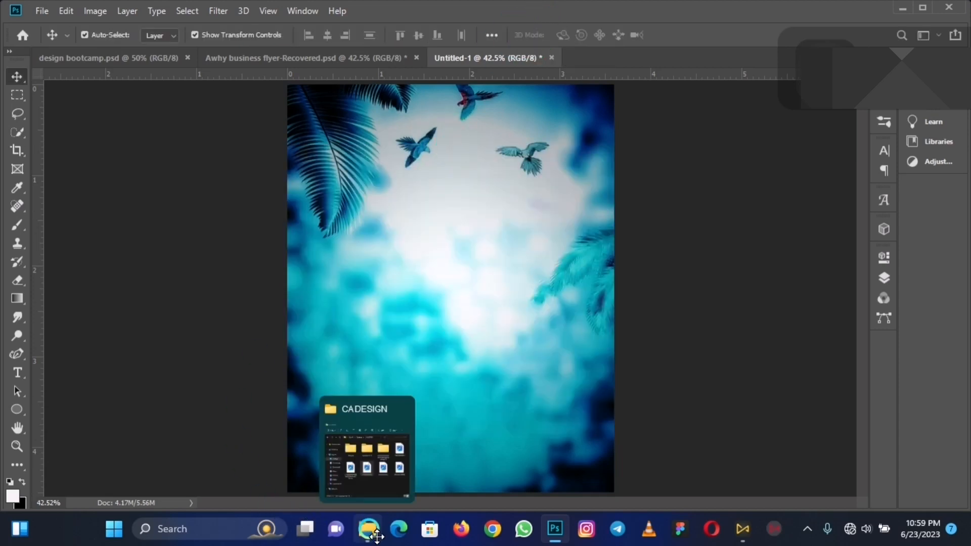
pyautogui.click(356, 468)
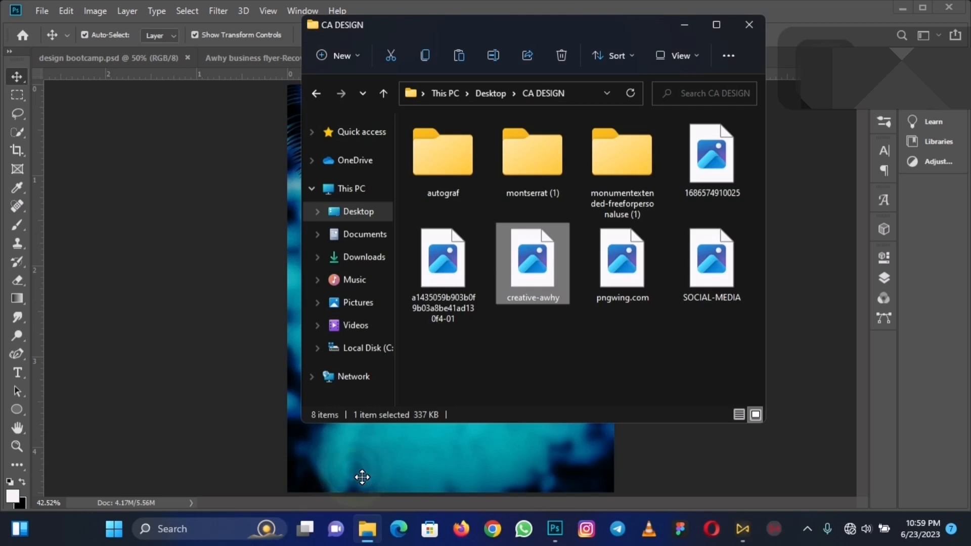
pyautogui.click(718, 155)
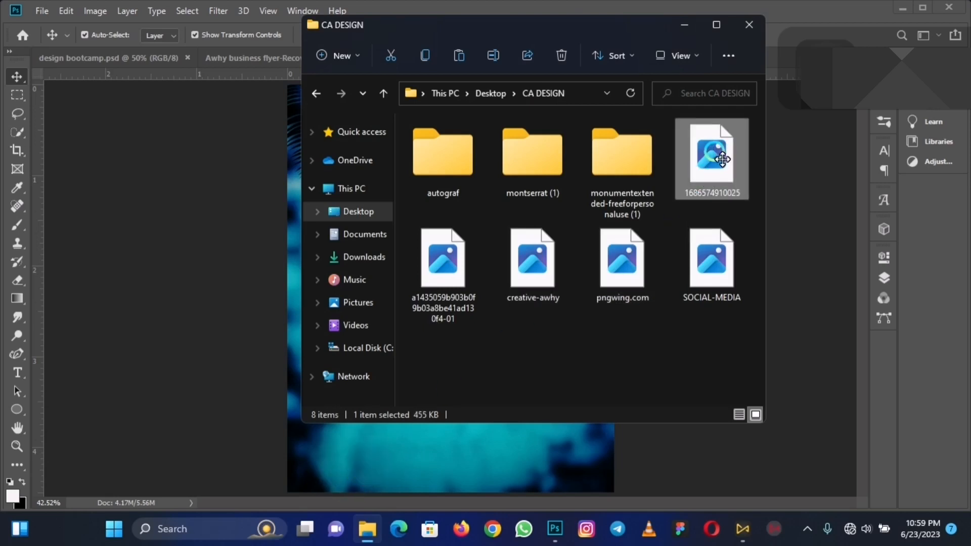
pyautogui.moveTo(722, 159); pyautogui.dragTo(195, 306)
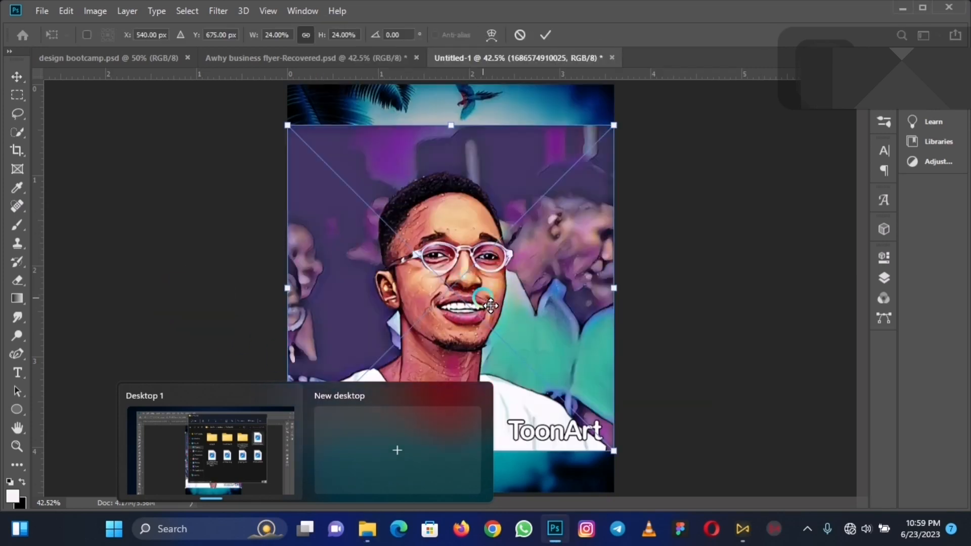
pyautogui.press('Return')
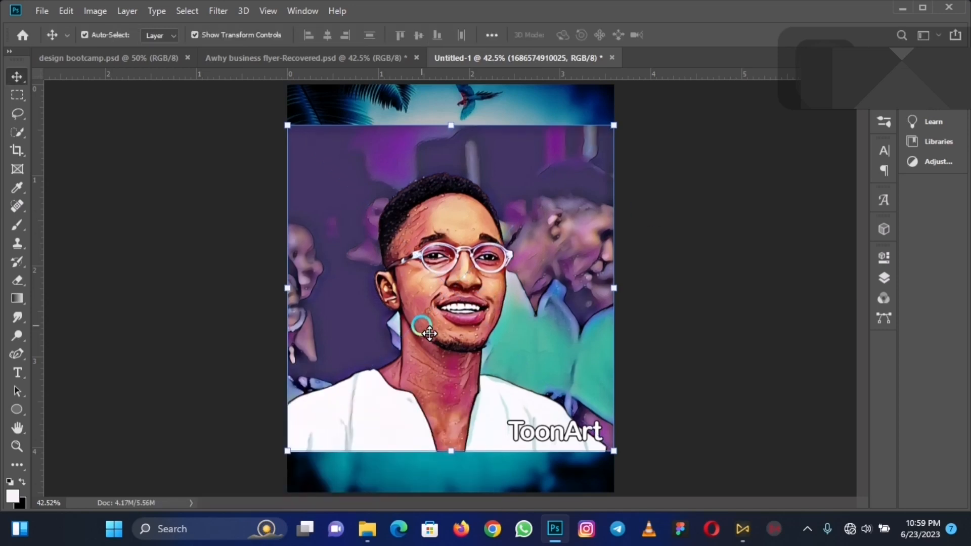
# - Select the man in the portrait photo using the Quick Selection Tool's Select Subject option
pyautogui.press('ctrl')
pyautogui.hotkey('ctrl', '+')
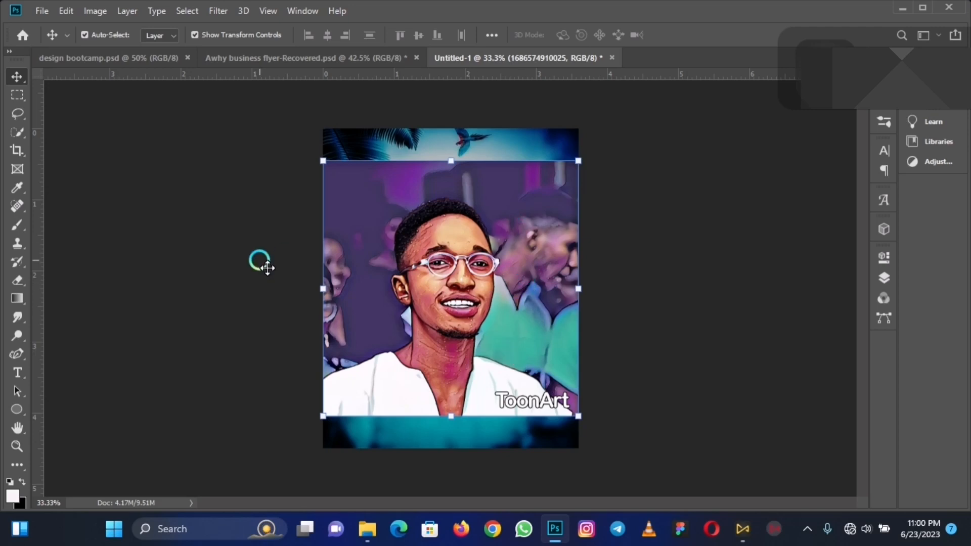
pyautogui.click(19, 133)
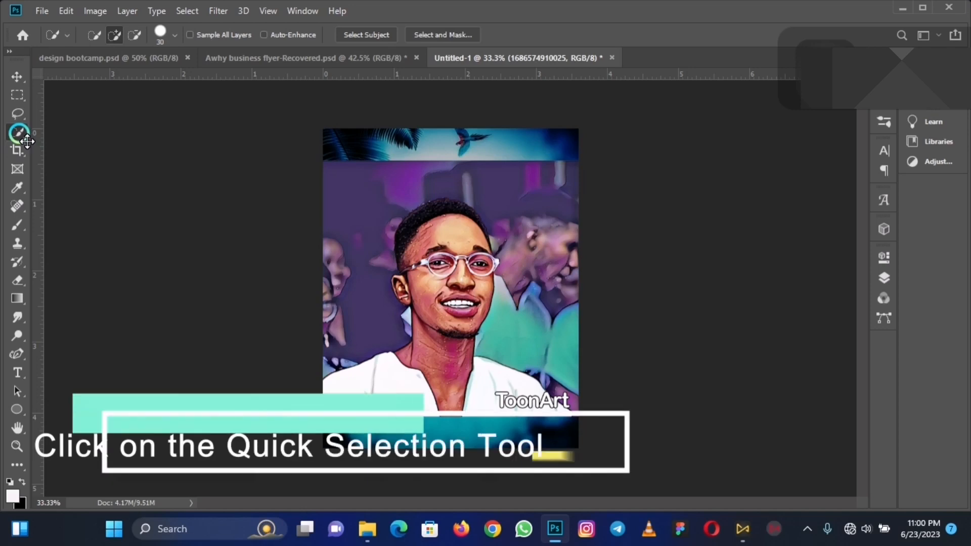
pyautogui.rightClick(20, 133)
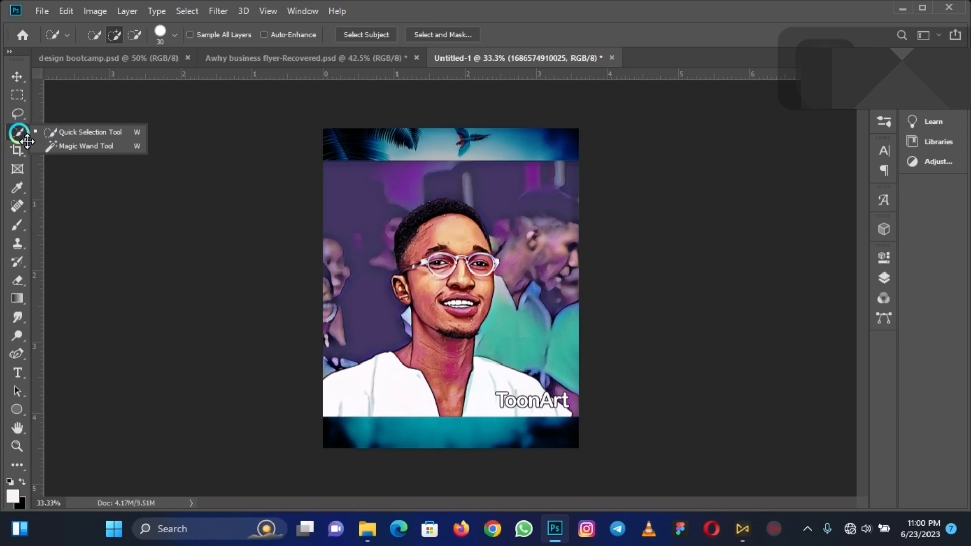
pyautogui.click(18, 132)
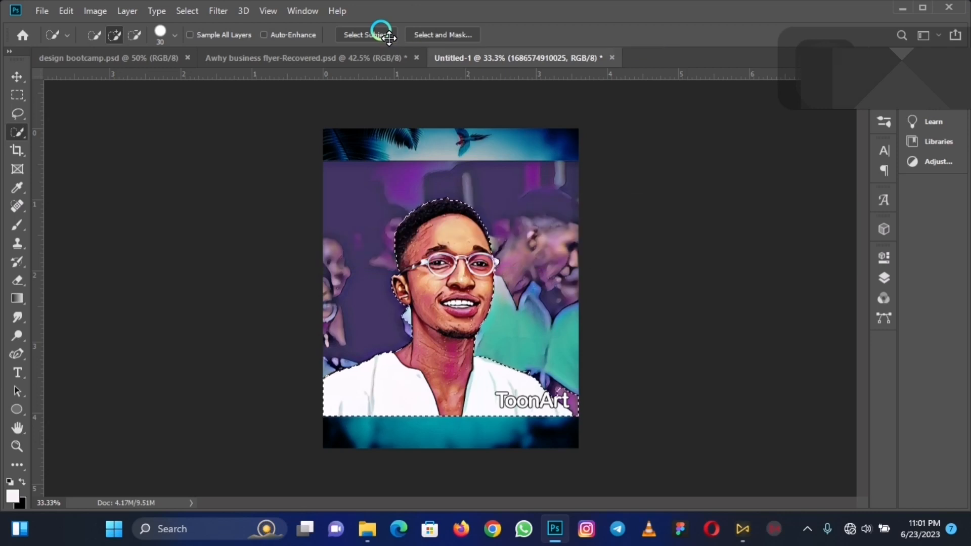
# - Subtract the pale background patch beside the neck, below the ear, from the selection of the man
pyautogui.hotkey('ctrl', '+')
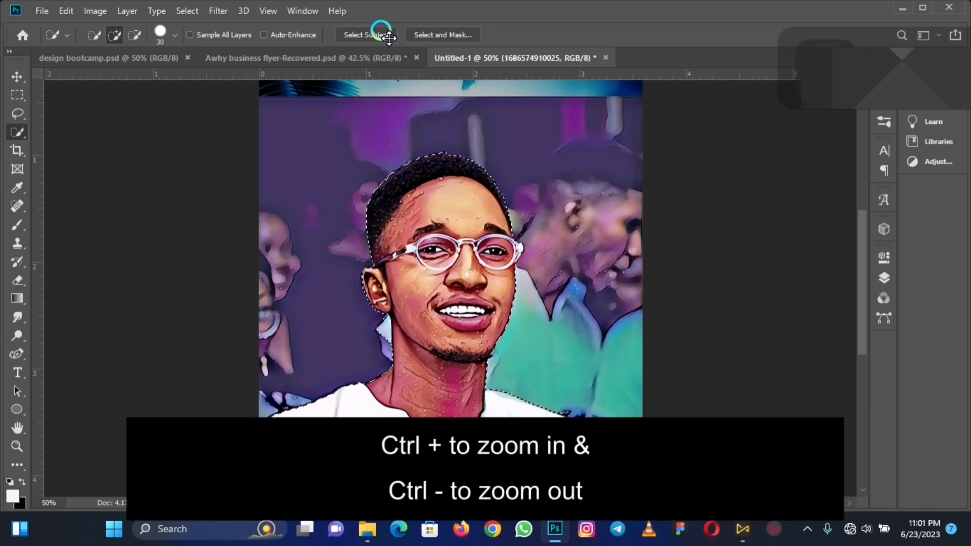
pyautogui.hotkey('ctrl', '+')
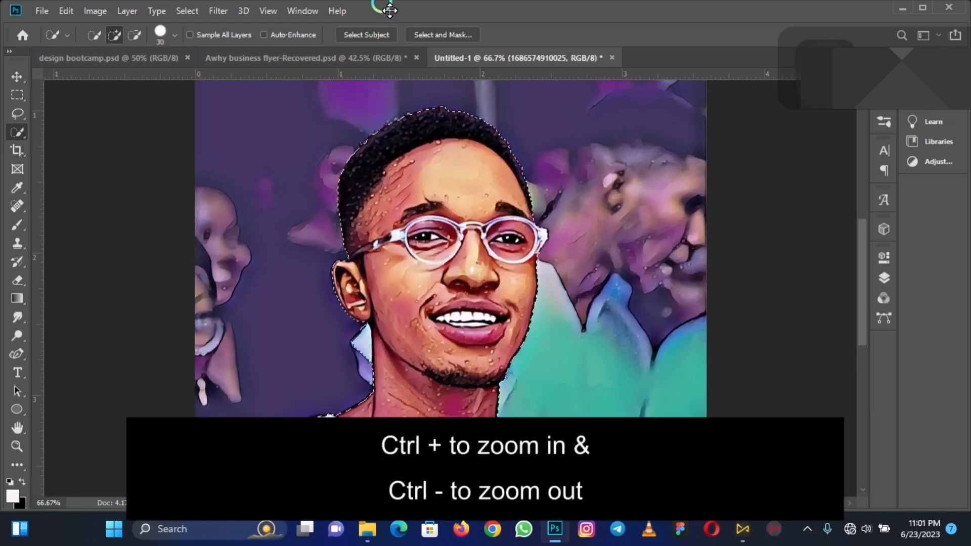
pyautogui.hotkey('ctrl', '+')
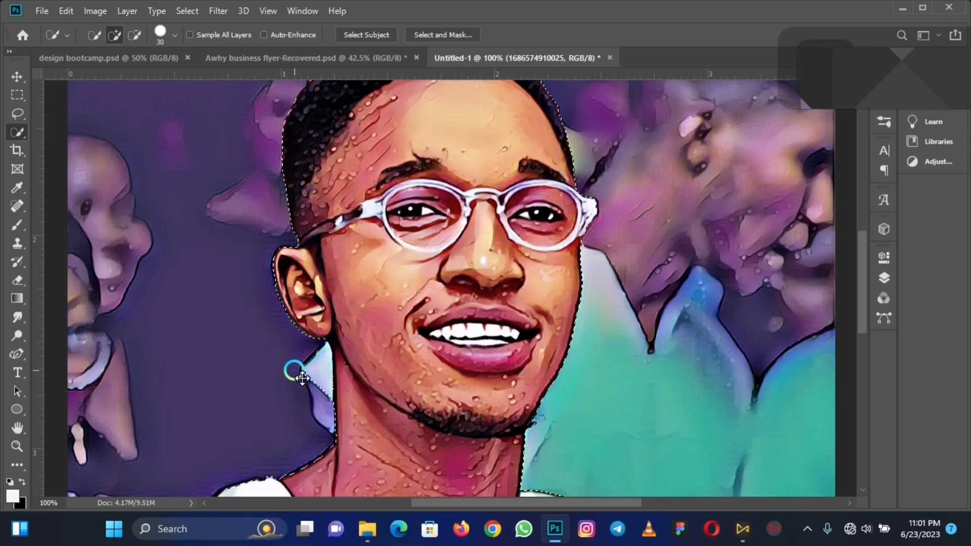
pyautogui.press('alt')
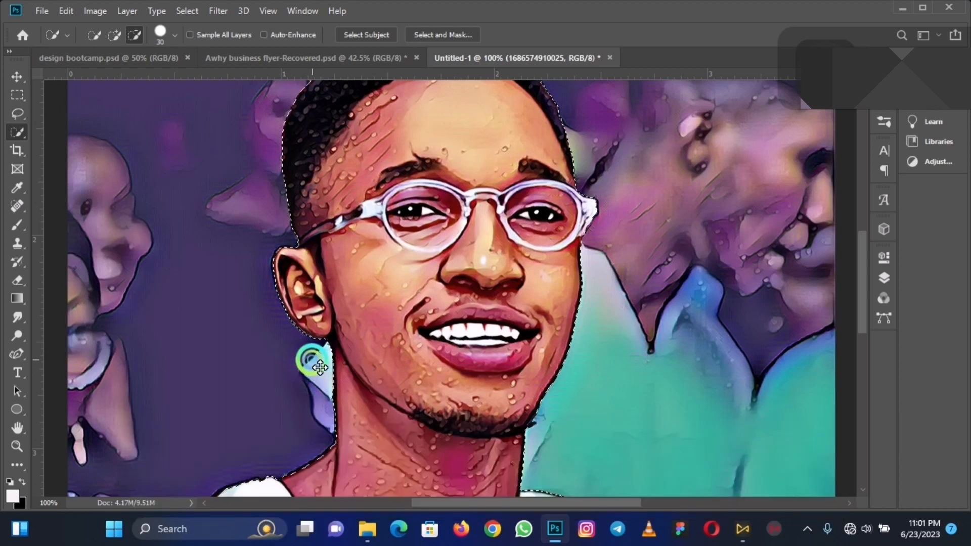
pyautogui.press('alt')
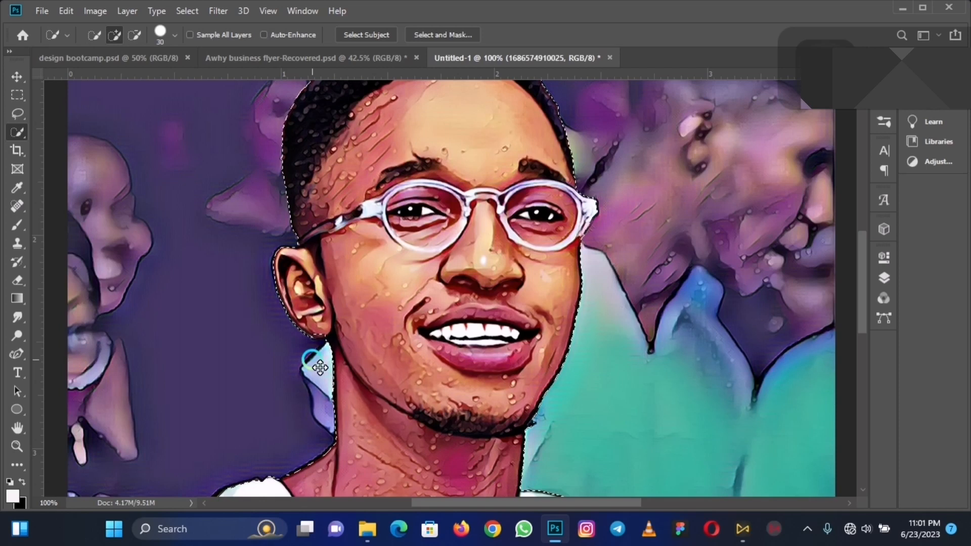
# - Refine the edge of the man's selection around the earlobe, where it meets the neck
pyautogui.press('alt')
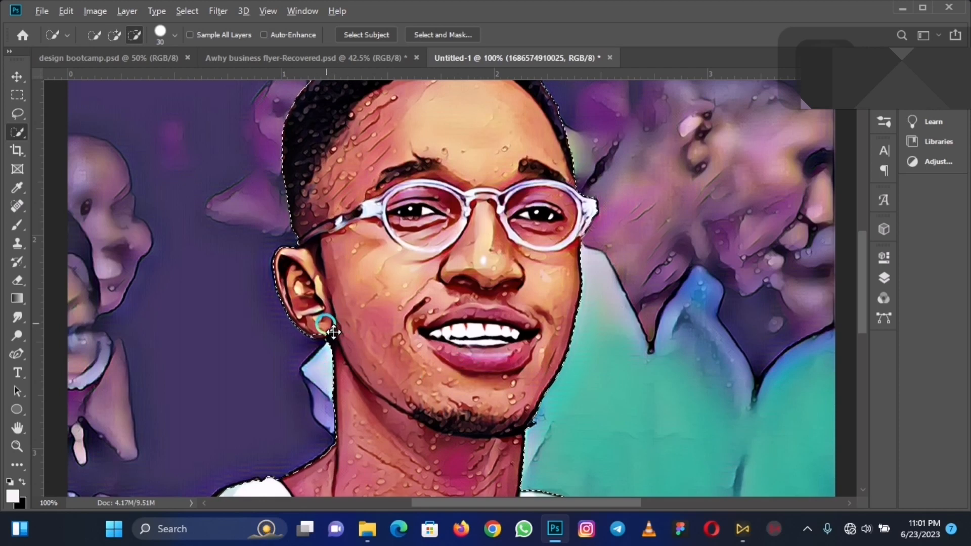
pyautogui.click(328, 334)
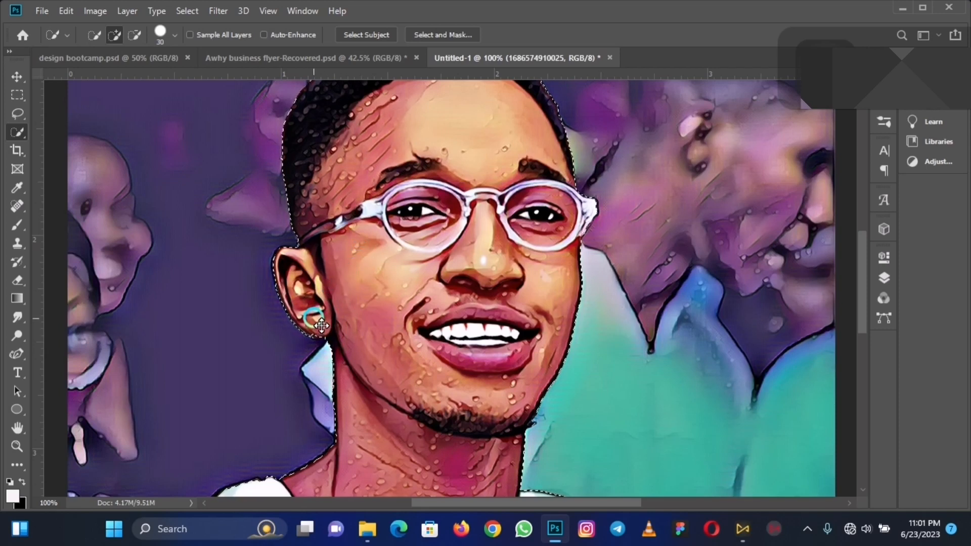
pyautogui.click(318, 324)
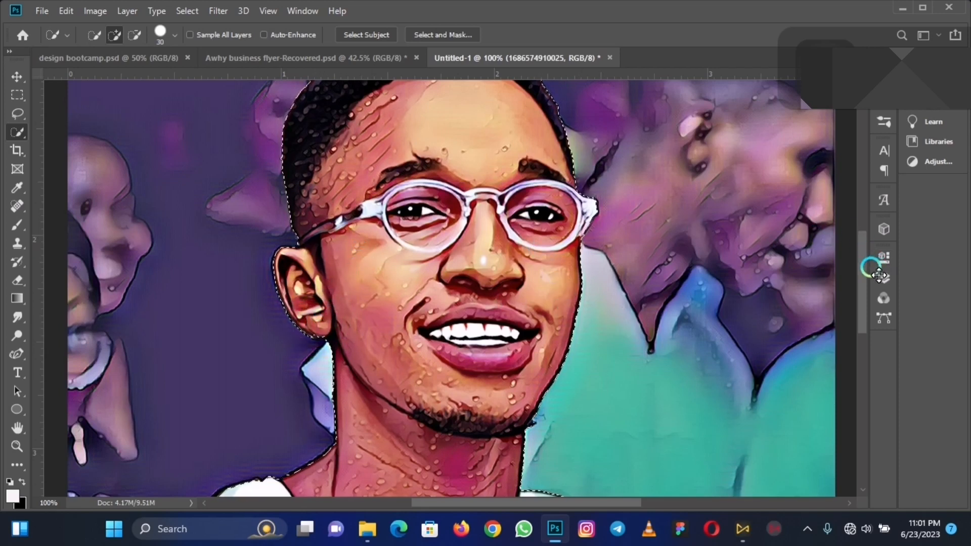
# - Subtract the dark and purple background patches along the shoulder above the ToonArt watermark from the man's selection
pyautogui.moveTo(864, 263); pyautogui.dragTo(868, 329)
pyautogui.keyDown('alt'); pyautogui.click(697, 264); pyautogui.keyUp('alt')
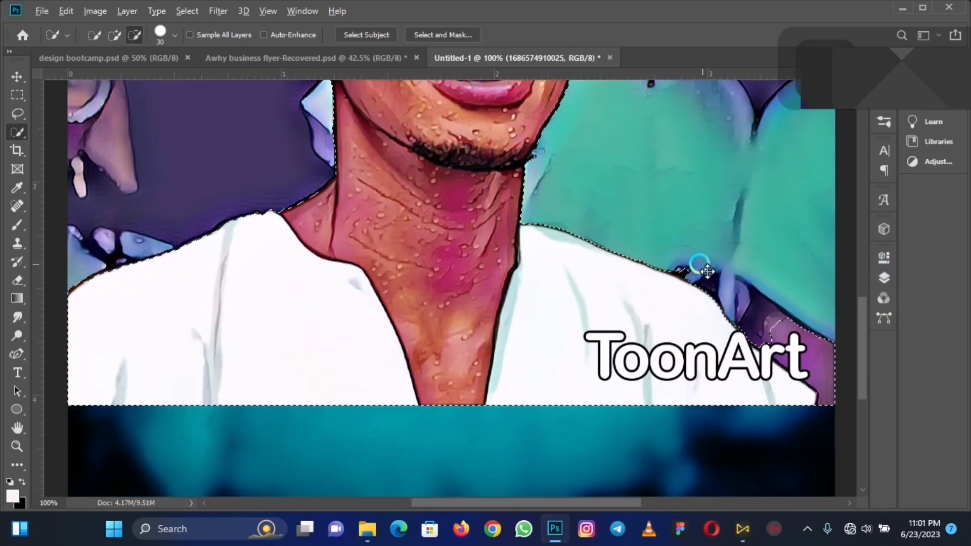
pyautogui.keyDown('alt'); pyautogui.click(690, 264); pyautogui.keyUp('alt')
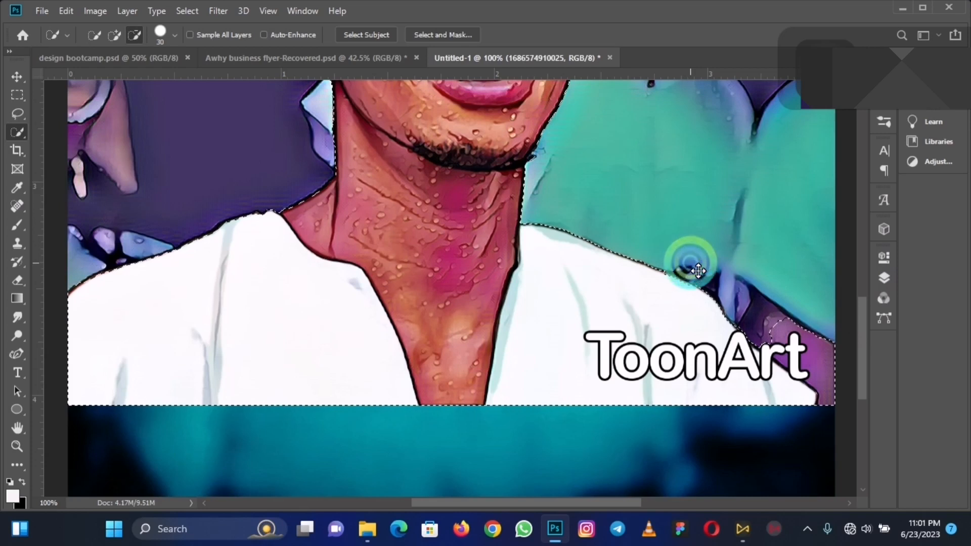
pyautogui.keyDown('alt'); pyautogui.click(795, 318); pyautogui.keyUp('alt')
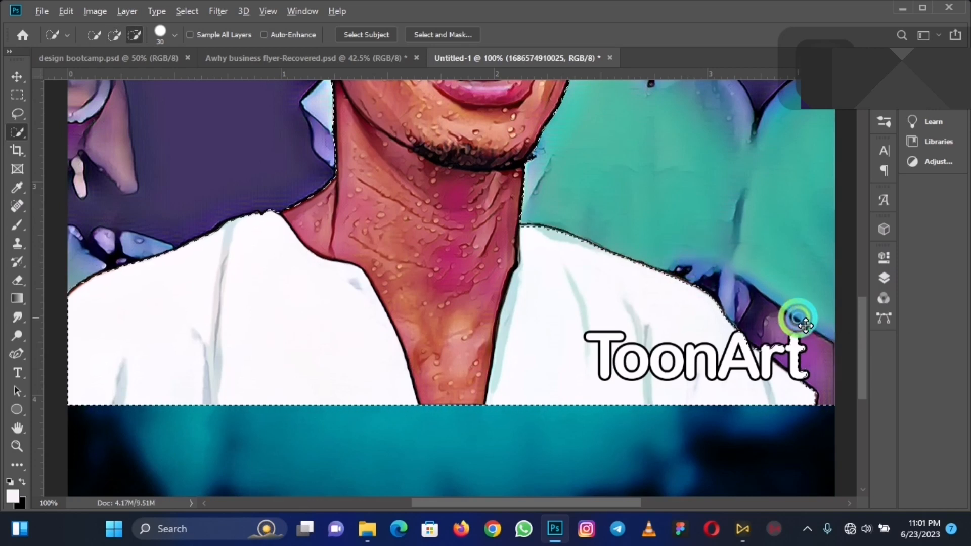
pyautogui.keyDown('alt'); pyautogui.click(796, 341); pyautogui.keyUp('alt')
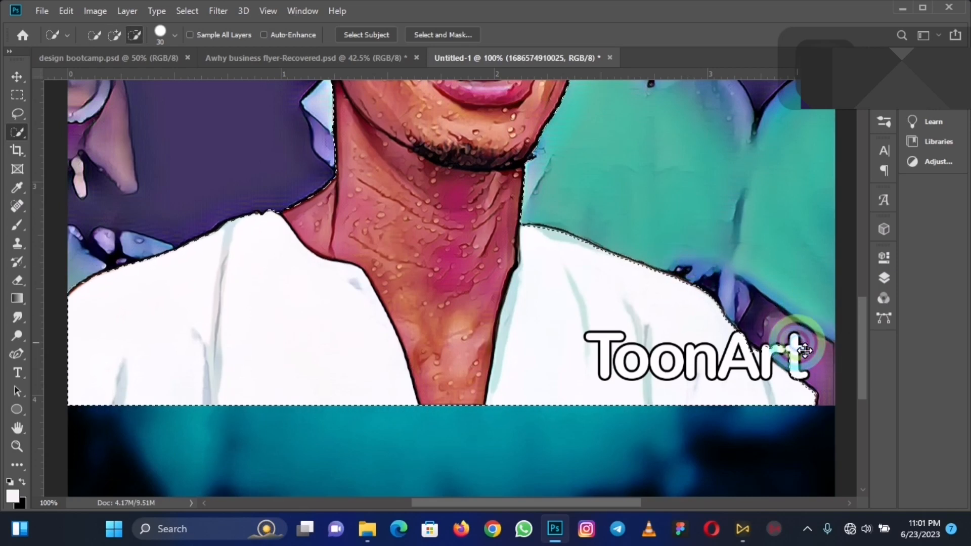
pyautogui.click(790, 345)
pyautogui.keyDown('alt'); pyautogui.click(785, 347); pyautogui.keyUp('alt')
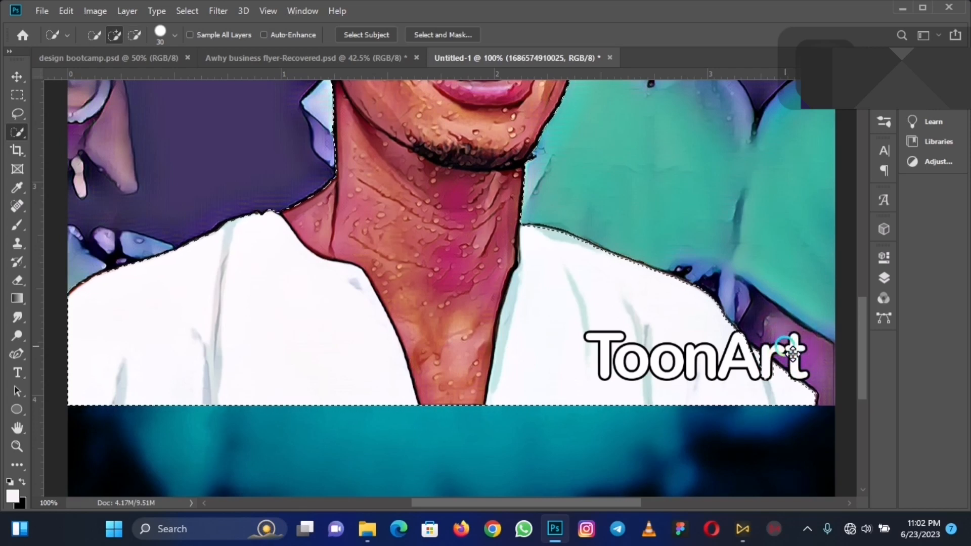
pyautogui.hotkey('ctrl', '0')
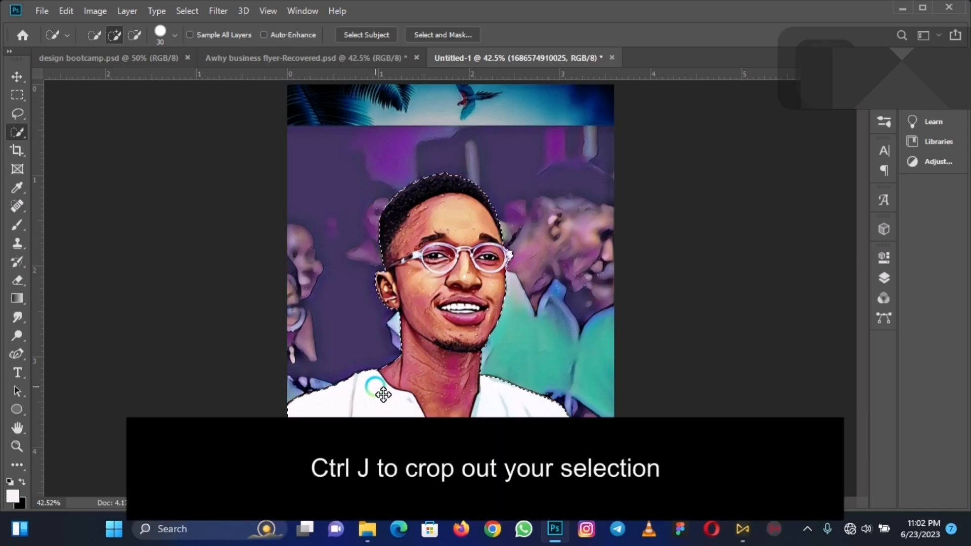
pyautogui.hotkey('ctrl', 'j')
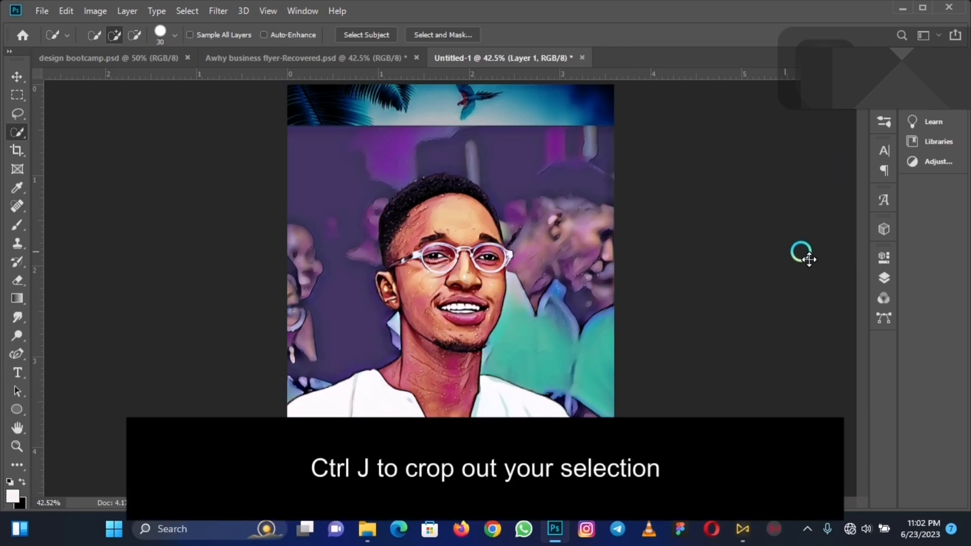
pyautogui.click(898, 289)
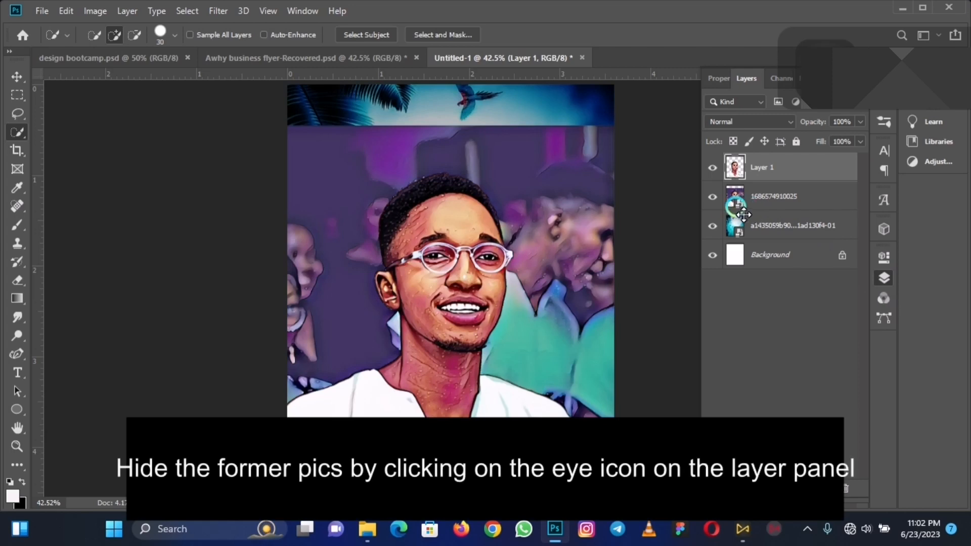
pyautogui.click(716, 197)
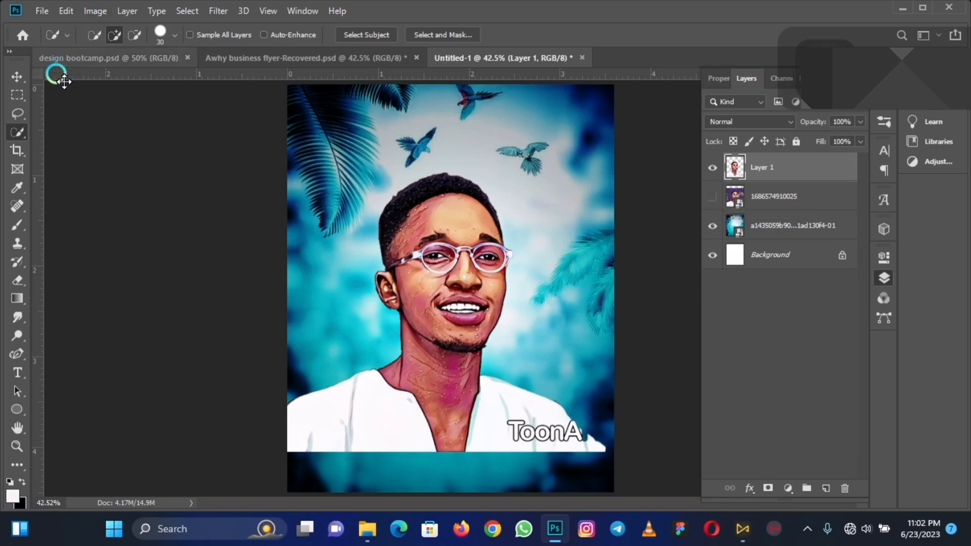
# - Erase leftover edge pixels beside the man's cheek on the cutout layer using a 45 px Eraser
pyautogui.click(20, 78)
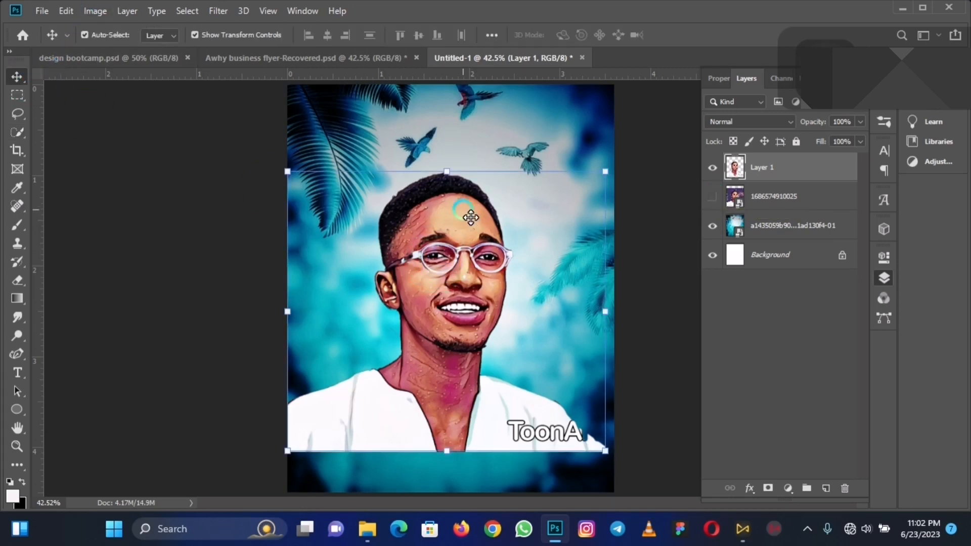
pyautogui.click(442, 296)
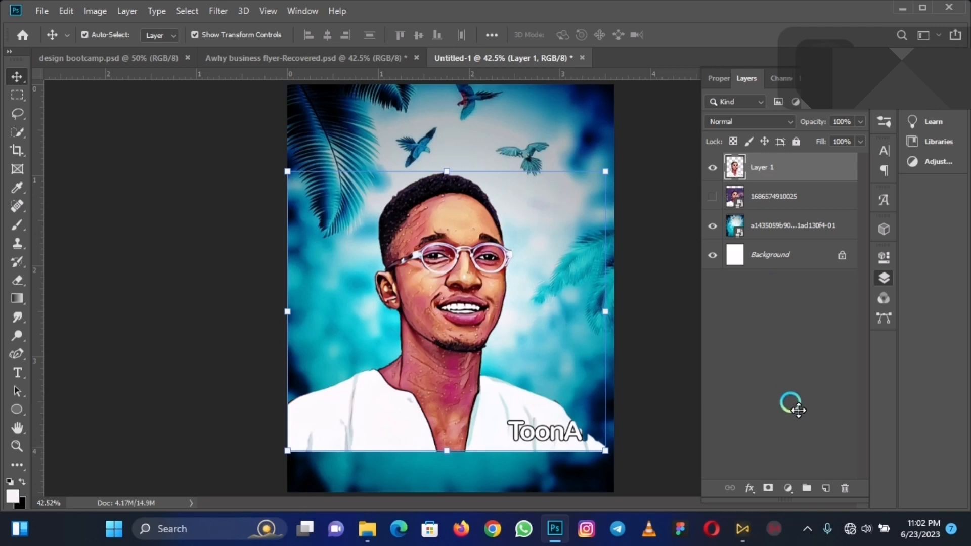
pyautogui.press('e')
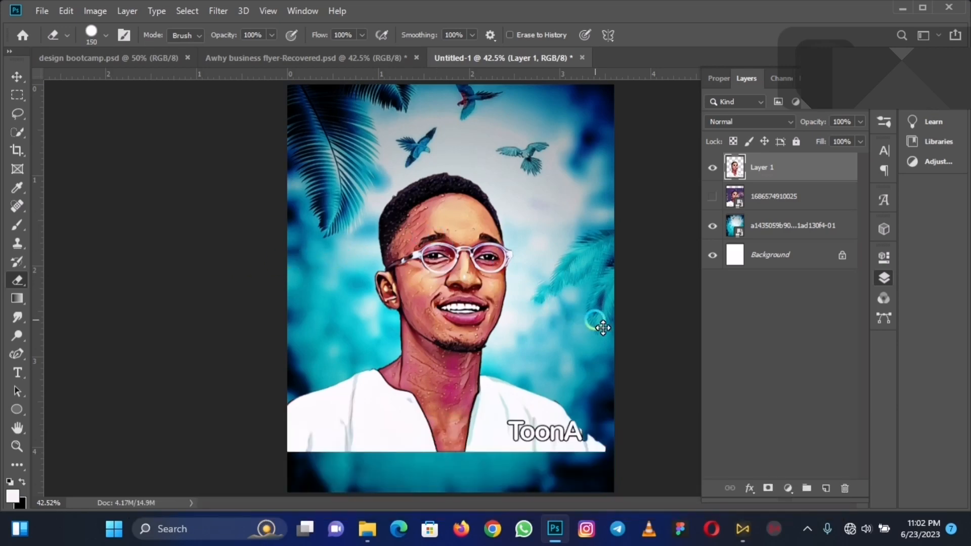
pyautogui.hotkey('ctrl', '+')
pyautogui.hotkey('ctrl', '+')
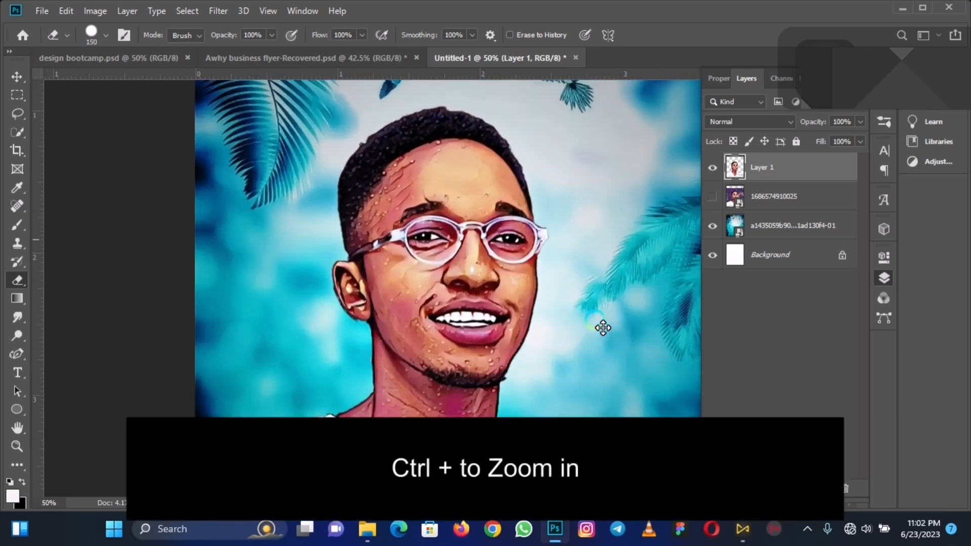
pyautogui.hotkey('ctrl', '+')
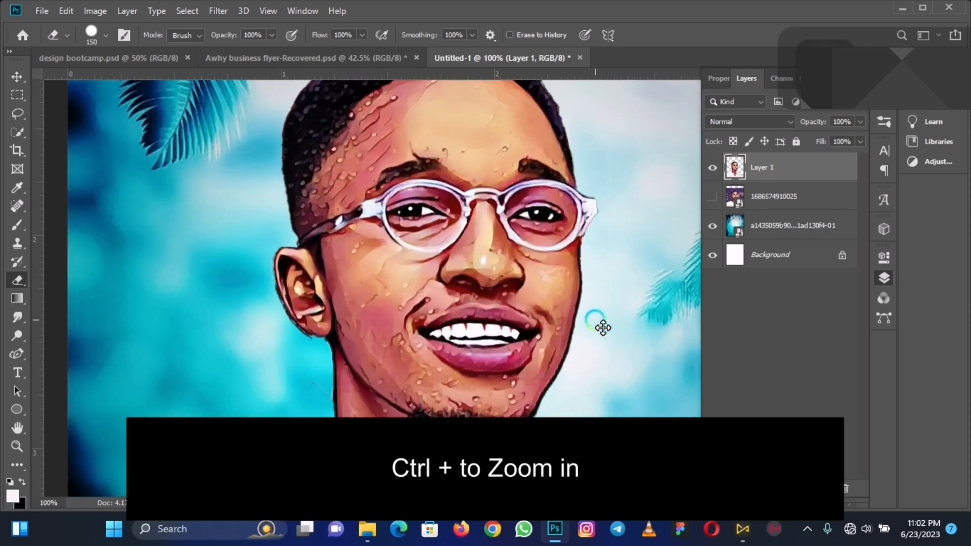
pyautogui.press('[')
pyautogui.press('[')
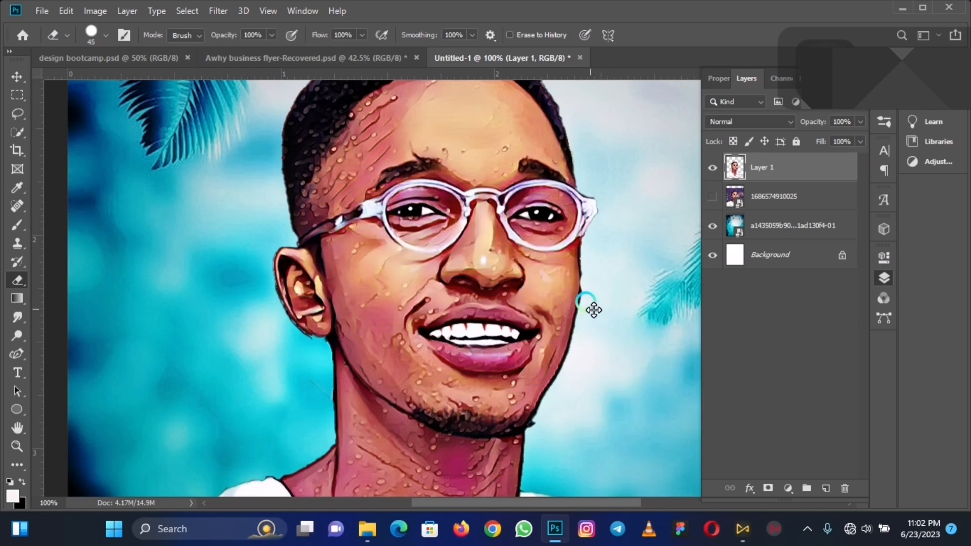
pyautogui.click(586, 298)
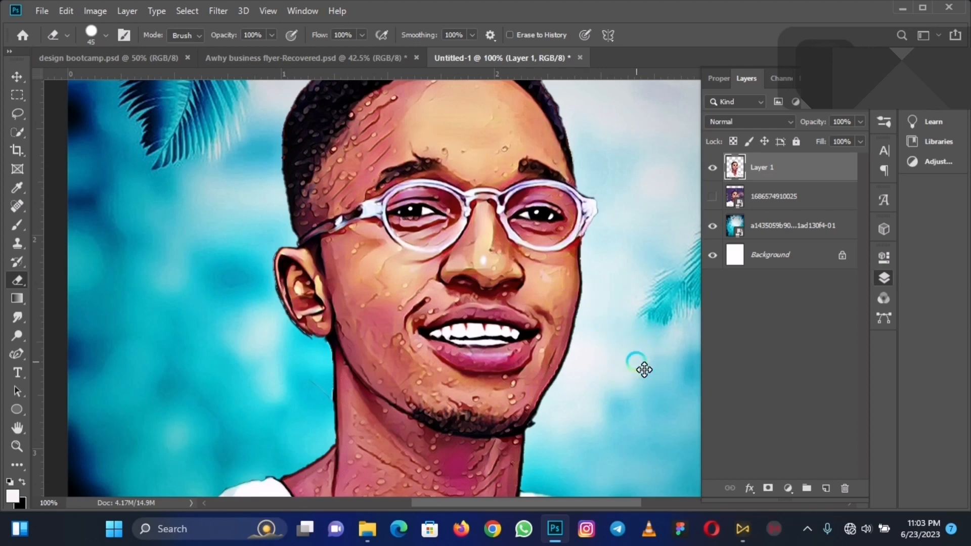
# - Enlarge the man's cutout and place it in the lower-left part of the canvas, with his shoulders running past the canvas edges
pyautogui.hotkey('ctrl', '0')
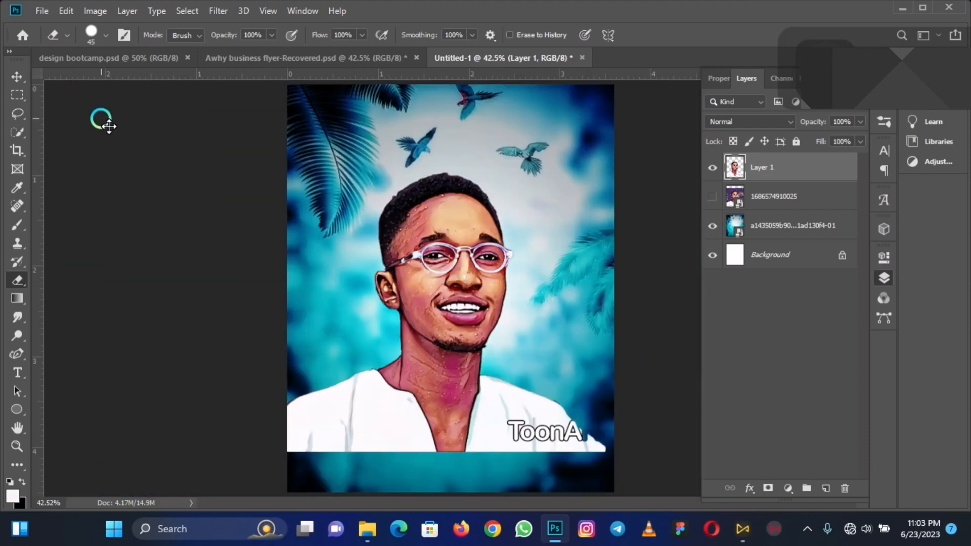
pyautogui.click(19, 75)
pyautogui.hotkey('ctrl', '-')
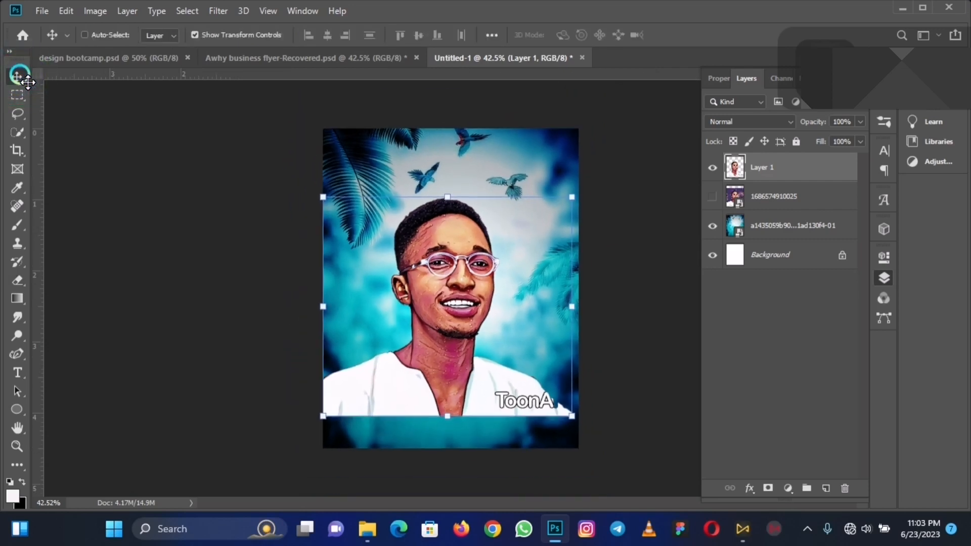
pyautogui.moveTo(387, 368); pyautogui.dragTo(461, 378)
pyautogui.moveTo(574, 416); pyautogui.dragTo(636, 466)
pyautogui.moveTo(512, 390); pyautogui.dragTo(436, 414)
pyautogui.press('Return')
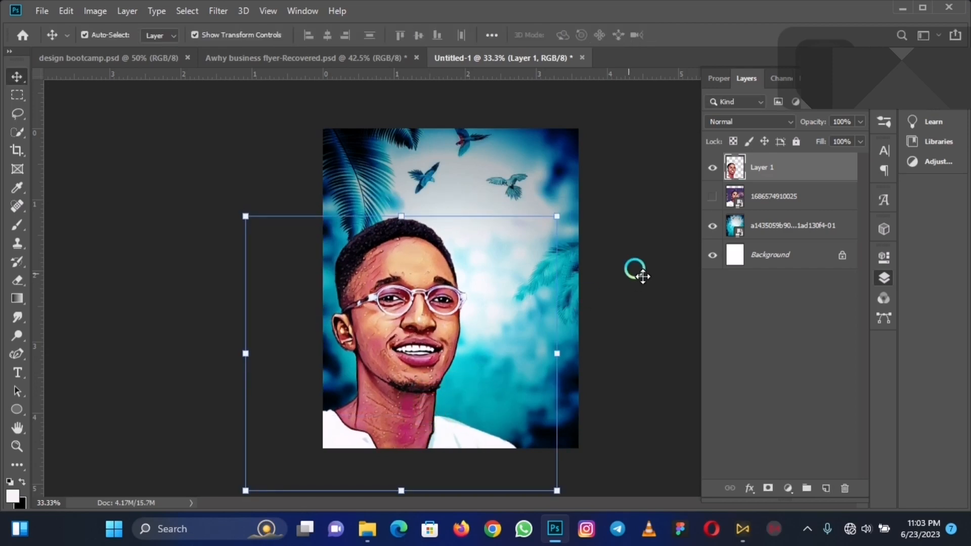
pyautogui.click(648, 277)
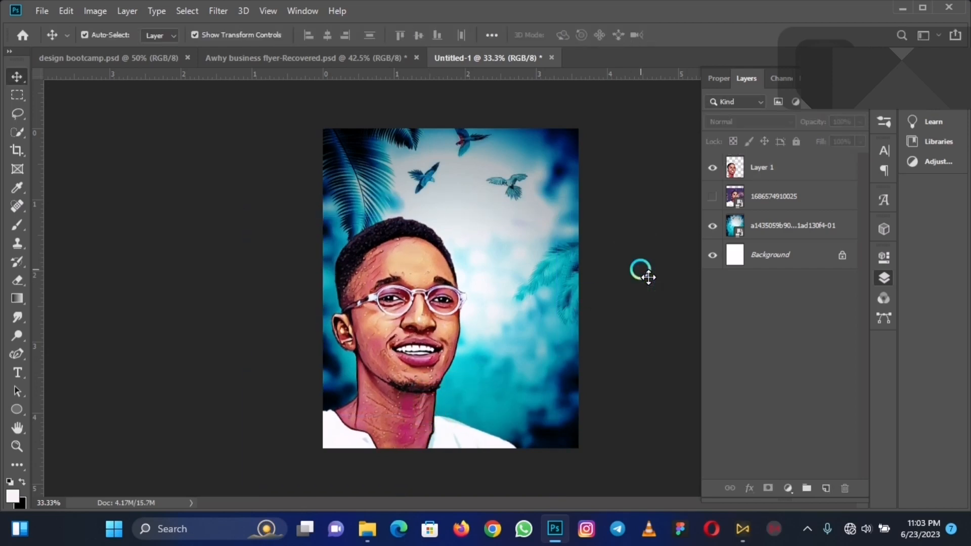
pyautogui.hotkey('ctrl', '0')
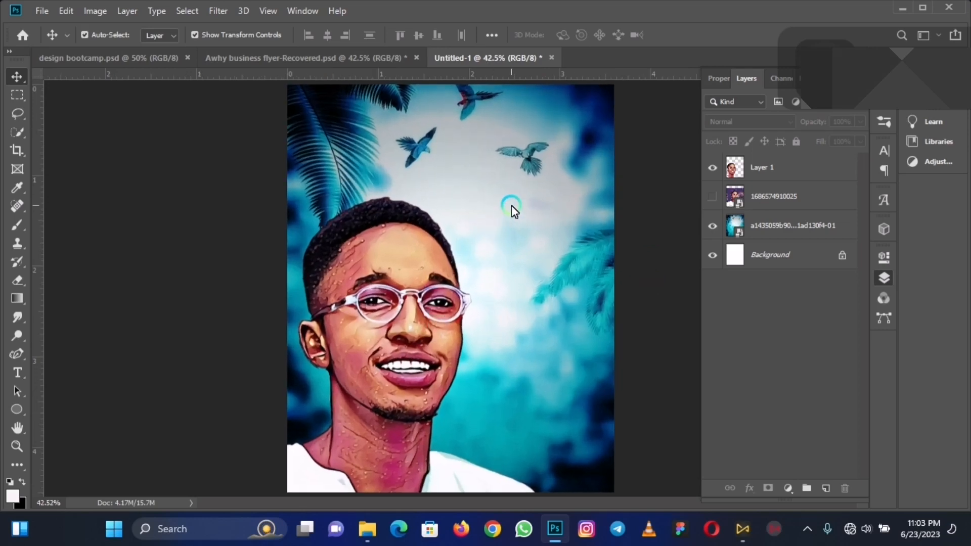
pyautogui.moveTo(511, 204); pyautogui.dragTo(494, 221)
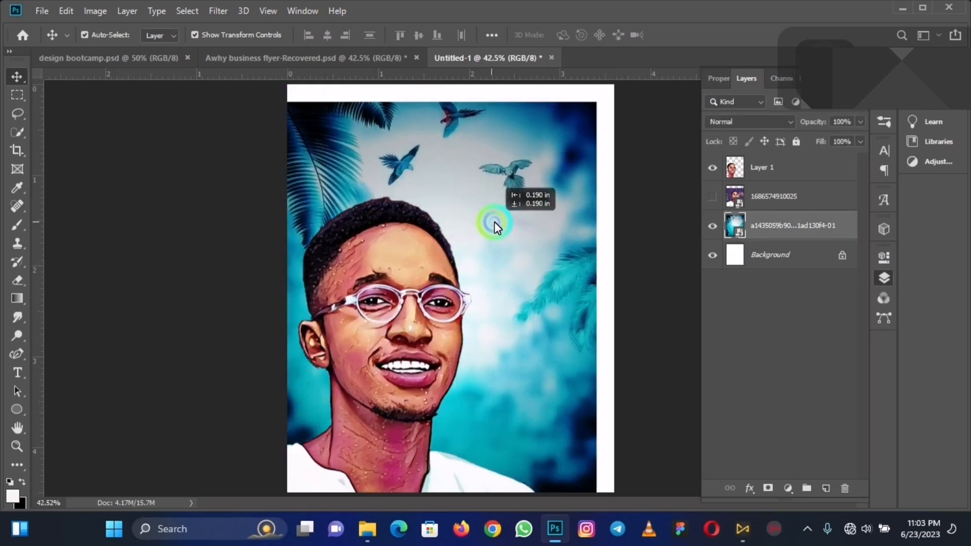
pyautogui.hotkey('ctrl', 'z')
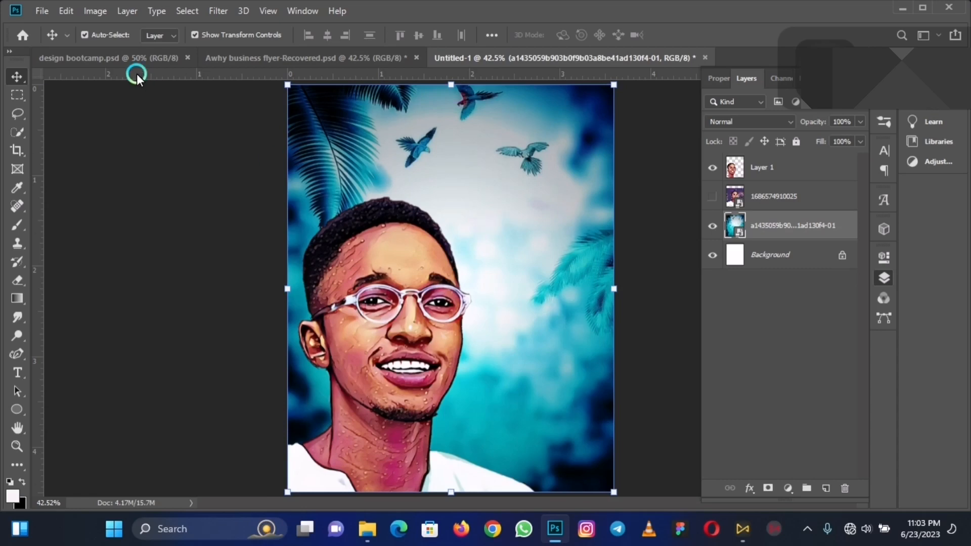
# - Copy a 2-2-light-free-download-png light effect layer from Awhy business flyer-Recovered.psd into the Untitled-1 document
pyautogui.click(247, 62)
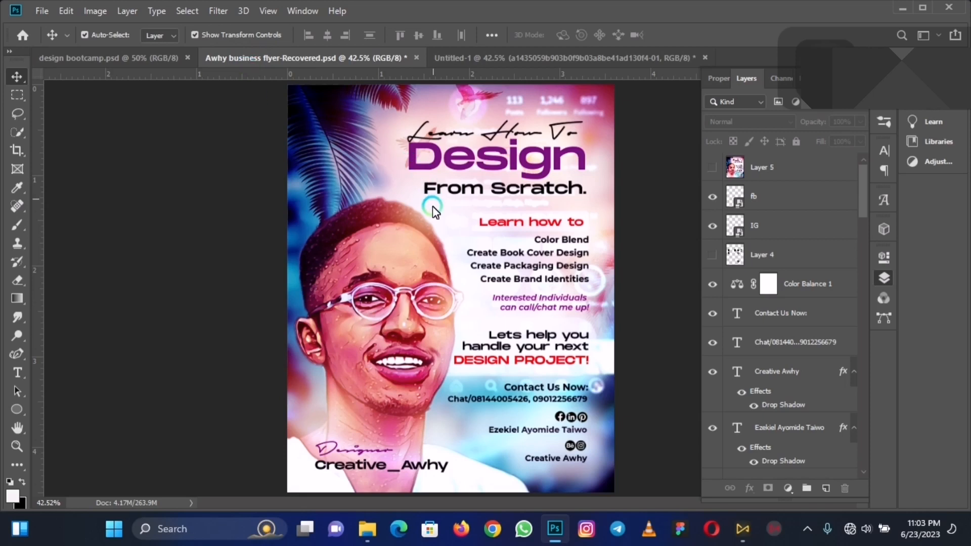
pyautogui.click(439, 217)
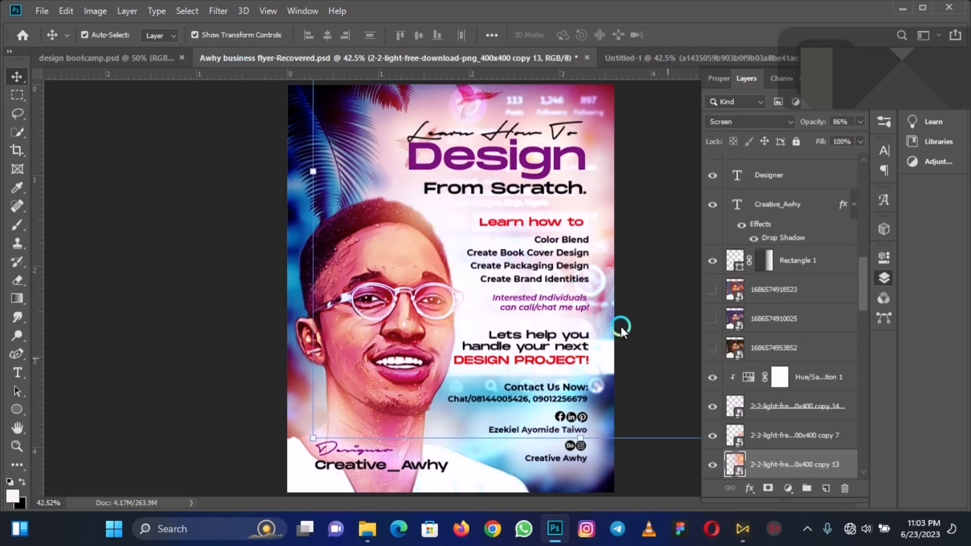
pyautogui.moveTo(453, 217); pyautogui.dragTo(640, 85)
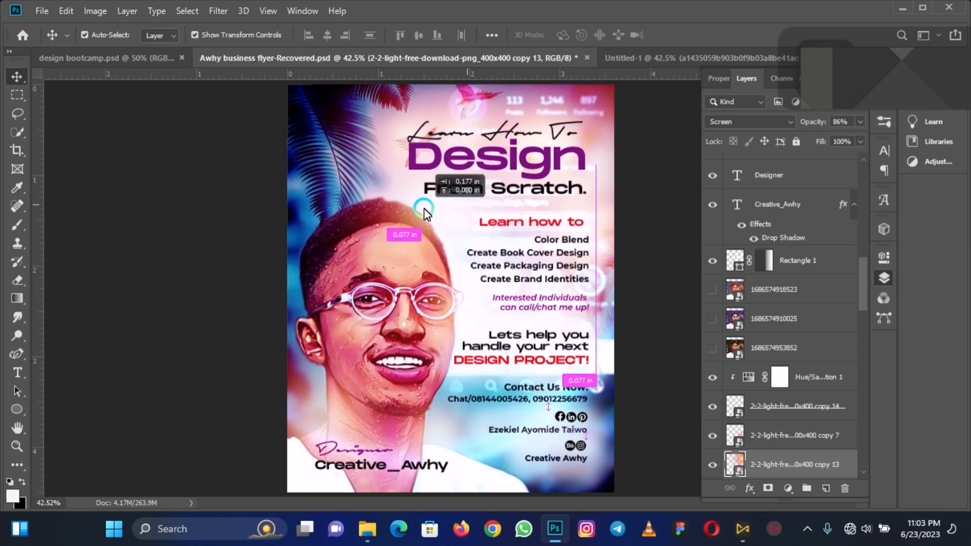
pyautogui.moveTo(424, 208); pyautogui.dragTo(471, 330)
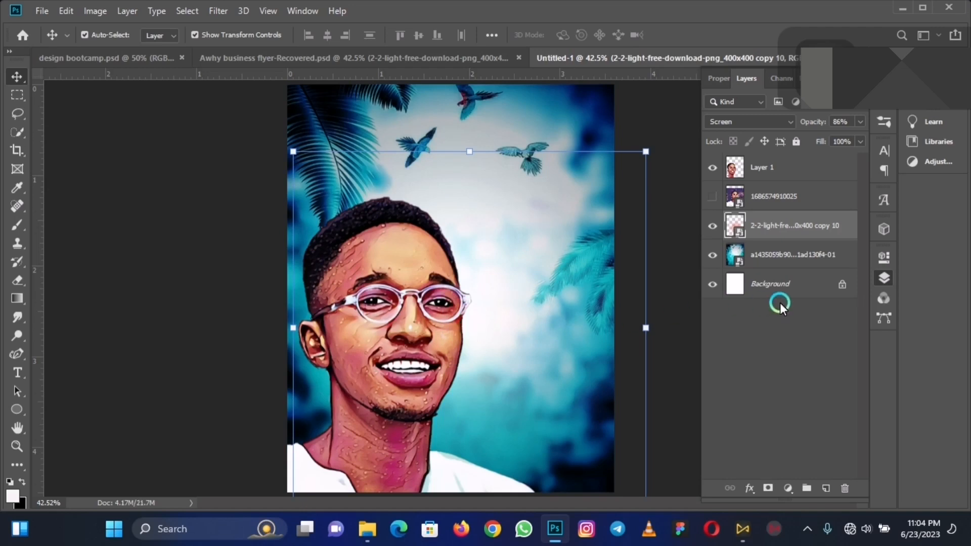
# - Bring the copied light layer above the man's cutout and set its opacity to 100%
pyautogui.moveTo(775, 214); pyautogui.dragTo(770, 162)
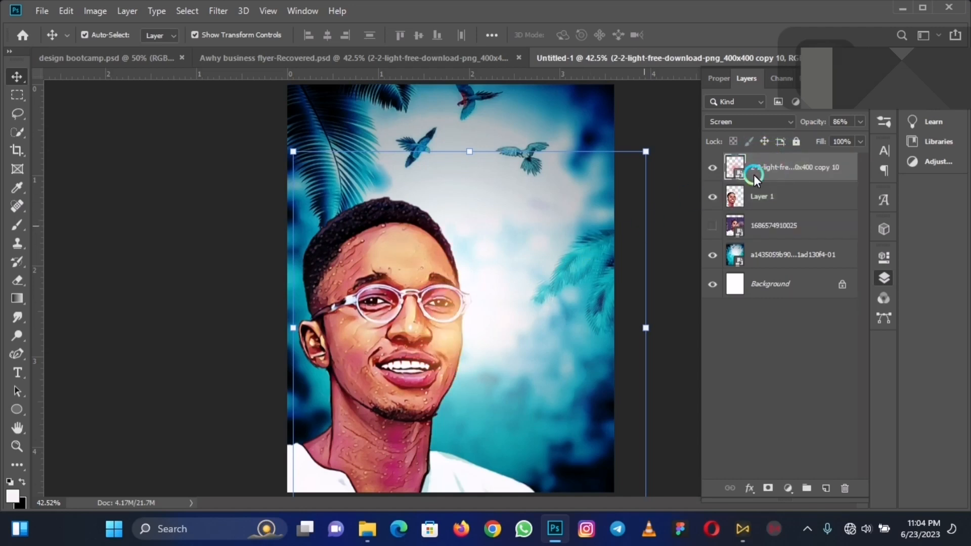
pyautogui.click(860, 124)
pyautogui.moveTo(850, 138); pyautogui.dragTo(893, 141)
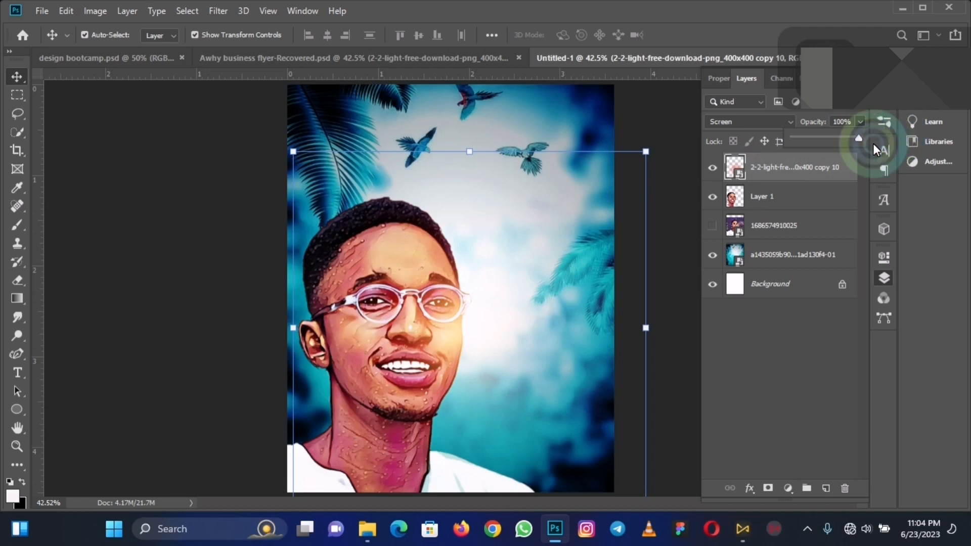
# - Move the light effect beside the man's neck and duplicate it onto the opposite side of his neck
pyautogui.moveTo(475, 339); pyautogui.dragTo(457, 432)
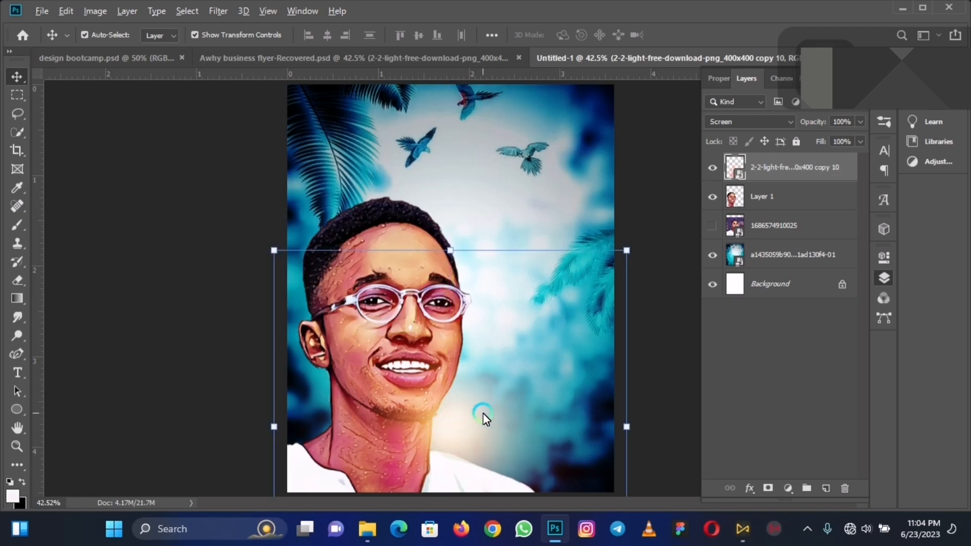
pyautogui.moveTo(462, 414); pyautogui.dragTo(332, 408)
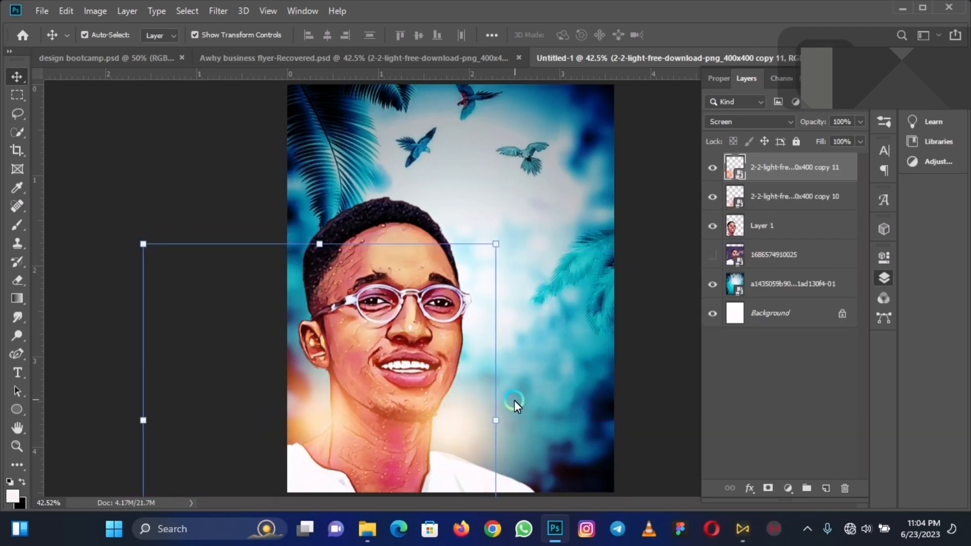
# - Scale down the duplicated light and place it at the edge of the man's neck, just above his shoulder
pyautogui.moveTo(497, 424); pyautogui.dragTo(344, 411)
pyautogui.moveTo(219, 423); pyautogui.dragTo(309, 428)
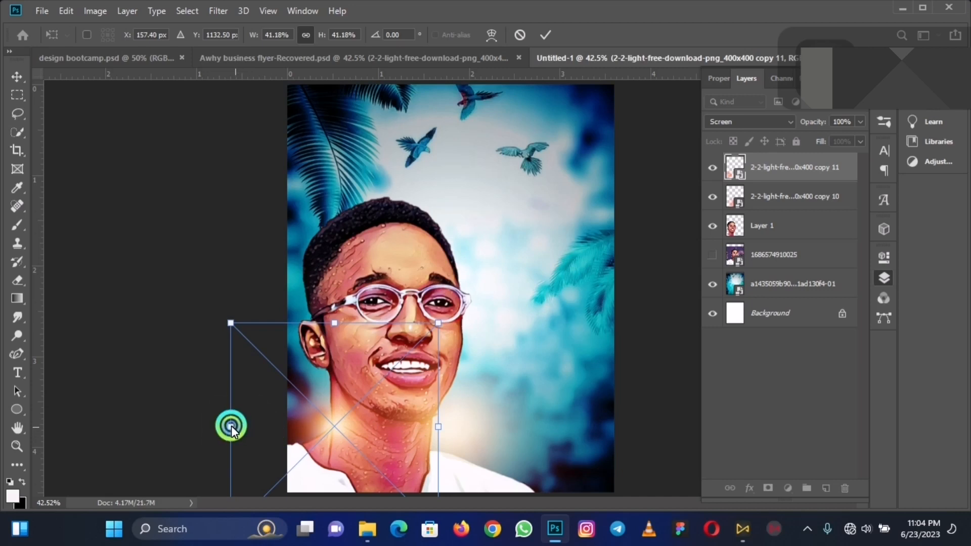
pyautogui.moveTo(232, 427); pyautogui.dragTo(214, 423)
pyautogui.press('Return')
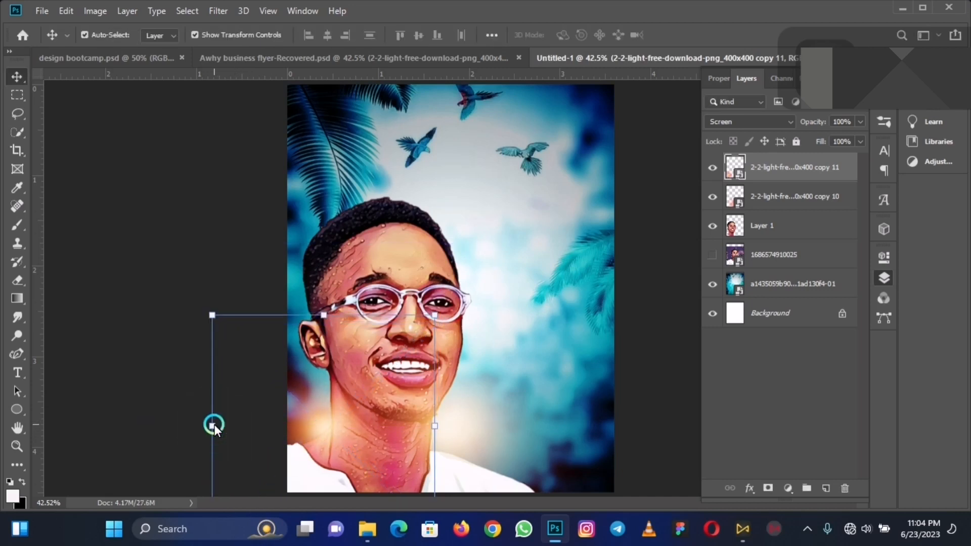
# - Examine how the two light glows blend around the man's neck and shoulders at several magnifications
pyautogui.click(647, 330)
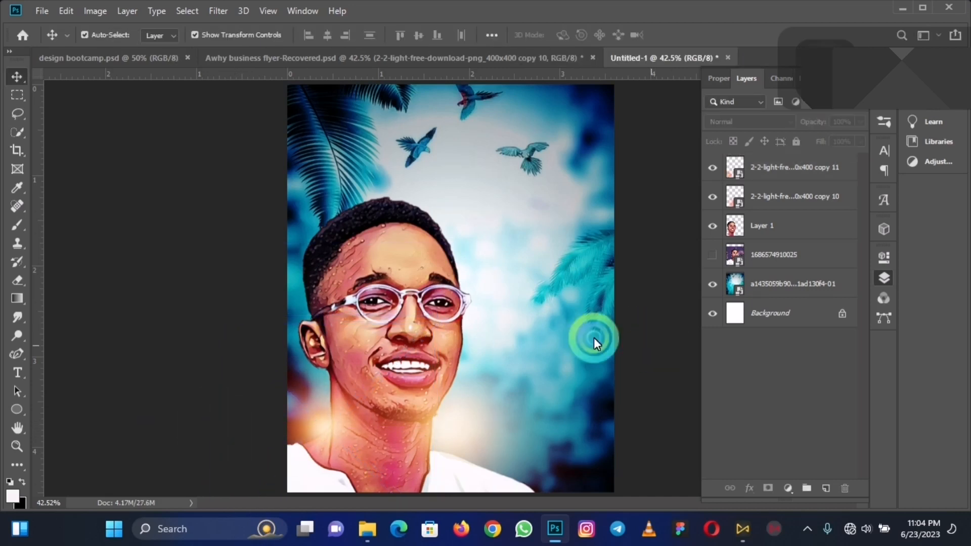
pyautogui.click(324, 406)
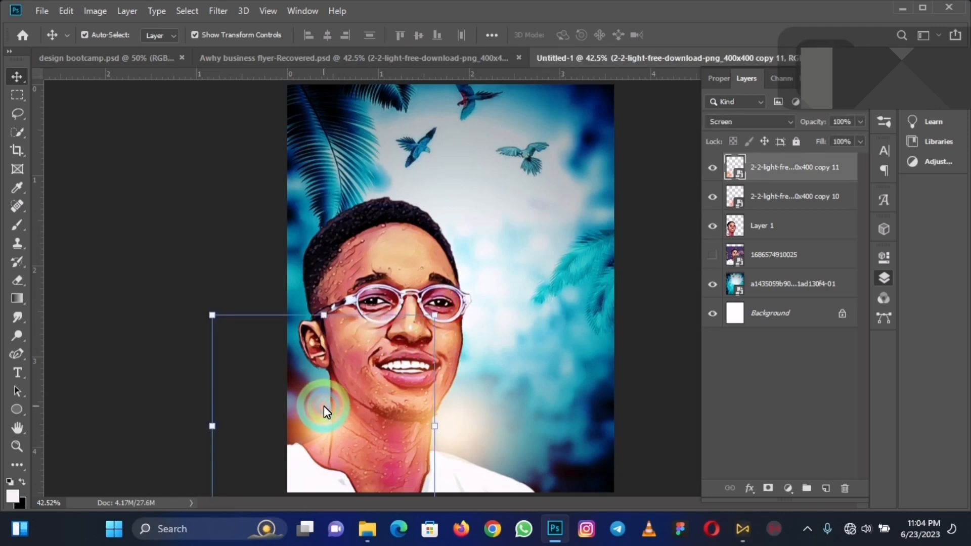
pyautogui.click(639, 322)
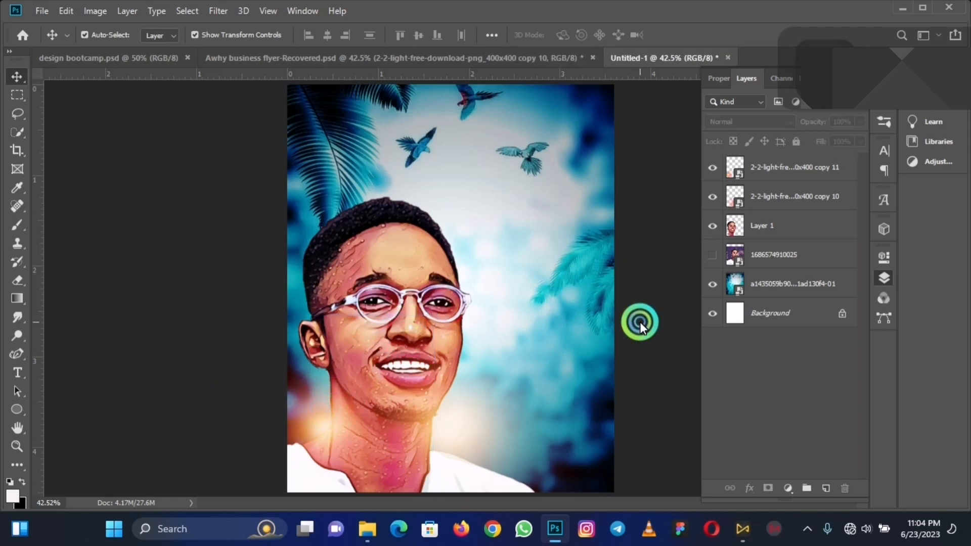
pyautogui.hotkey('ctrl', '-')
pyautogui.hotkey('ctrl', '+')
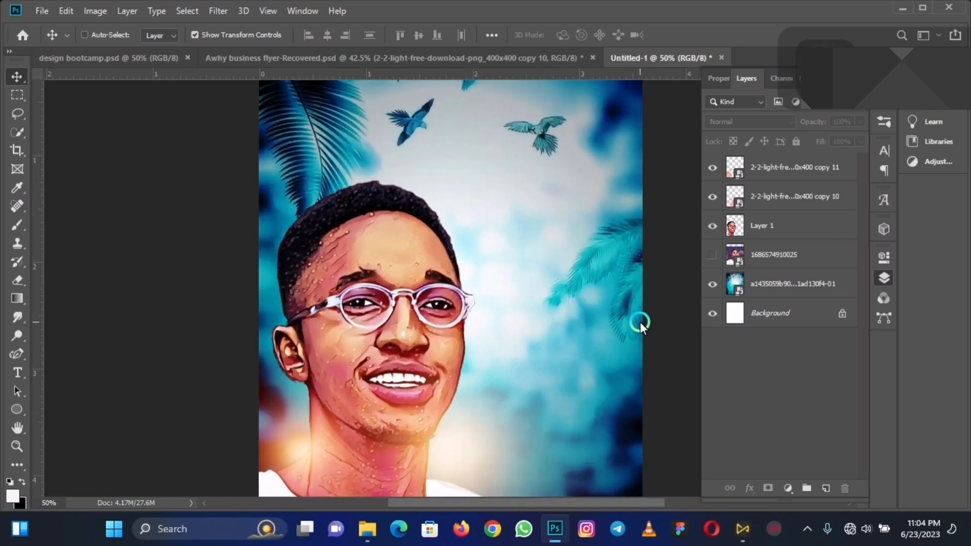
pyautogui.hotkey('ctrl', '+')
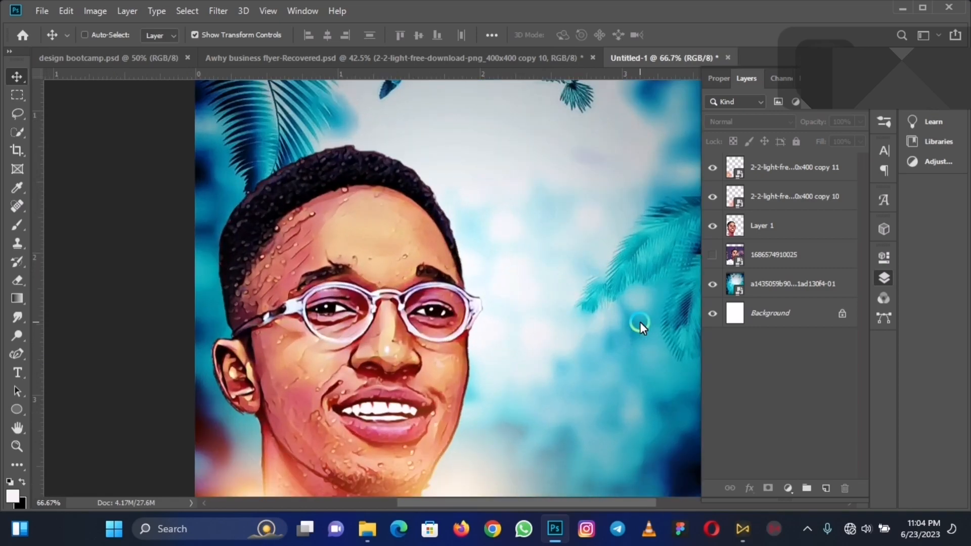
pyautogui.hotkey('ctrl', '-')
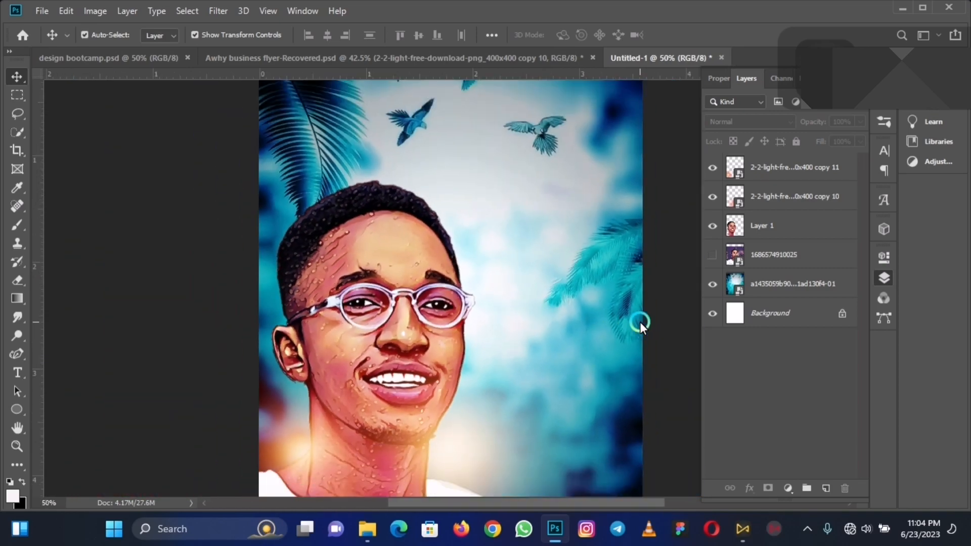
pyautogui.hotkey('ctrl', '-')
pyautogui.hotkey('ctrl', '+')
pyautogui.hotkey('ctrl', '-')
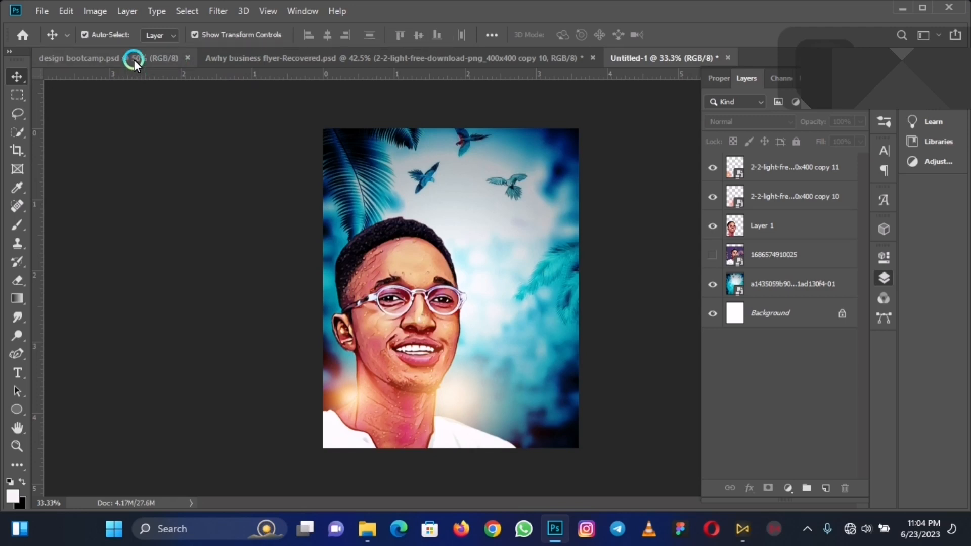
# - Switch to Awhy business flyer-Recovered.psd and locate the layers holding the Instagram profile screenshot
pyautogui.click(244, 66)
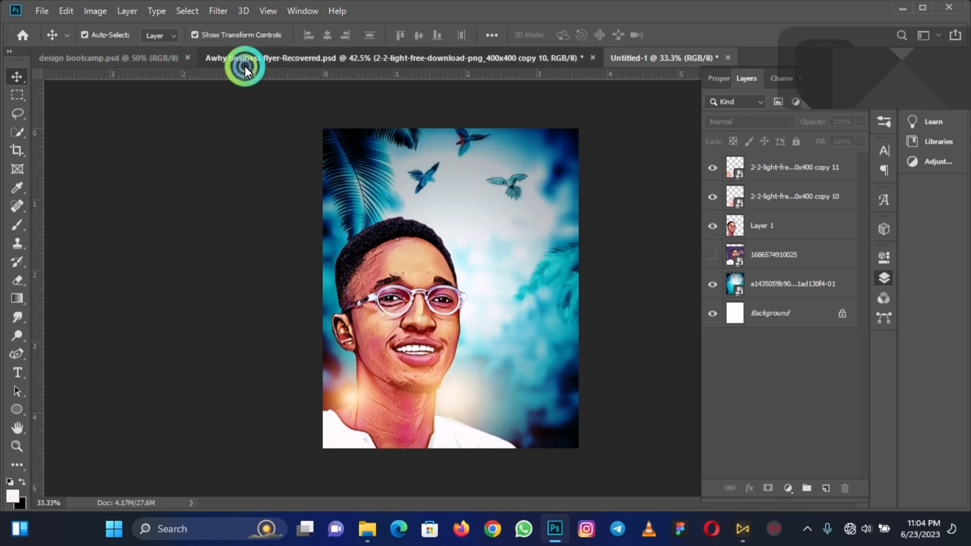
pyautogui.click(290, 56)
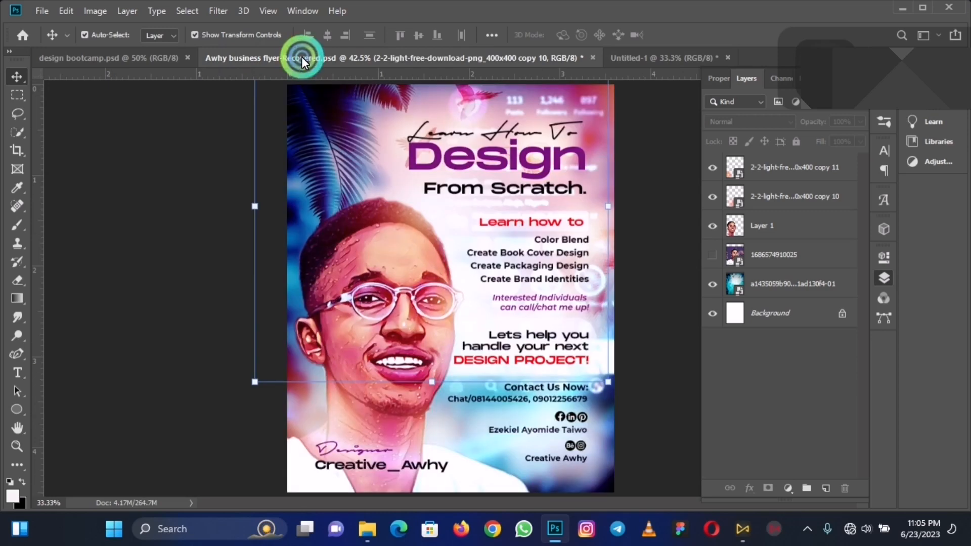
pyautogui.click(508, 132)
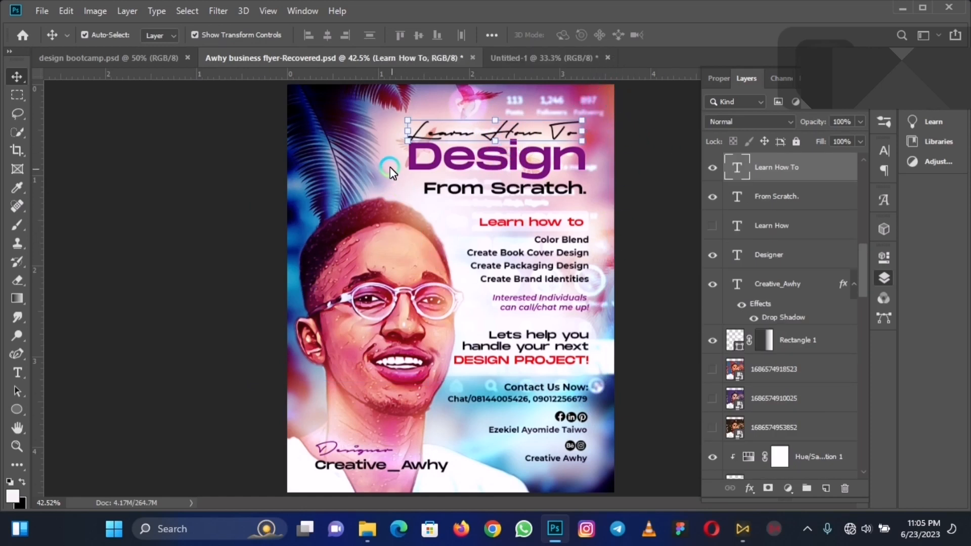
pyautogui.click(486, 101)
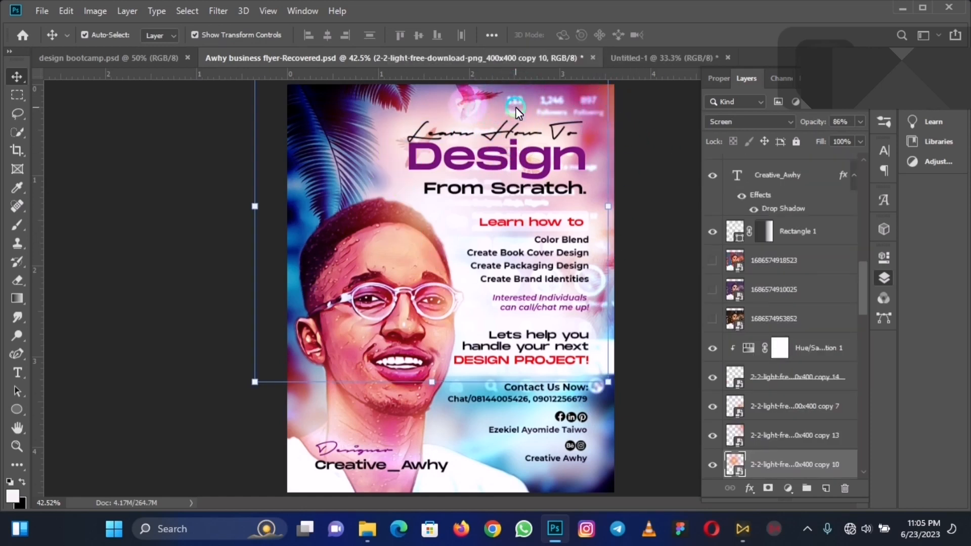
pyautogui.click(516, 107)
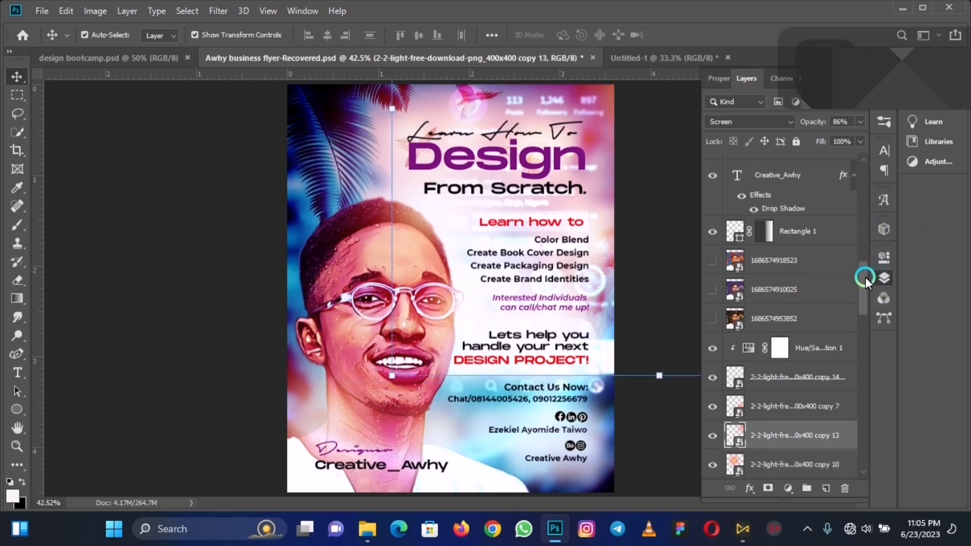
pyautogui.moveTo(866, 277); pyautogui.dragTo(864, 416)
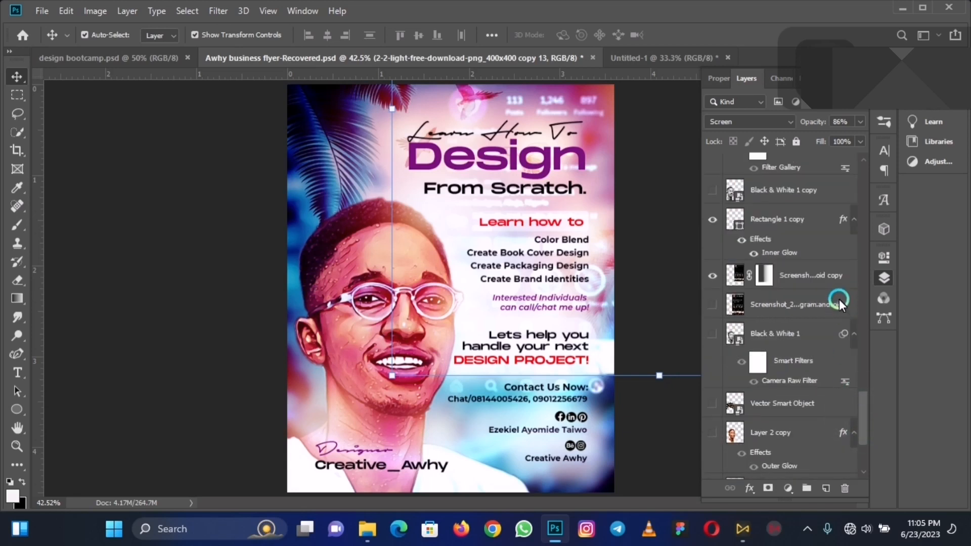
pyautogui.click(830, 281)
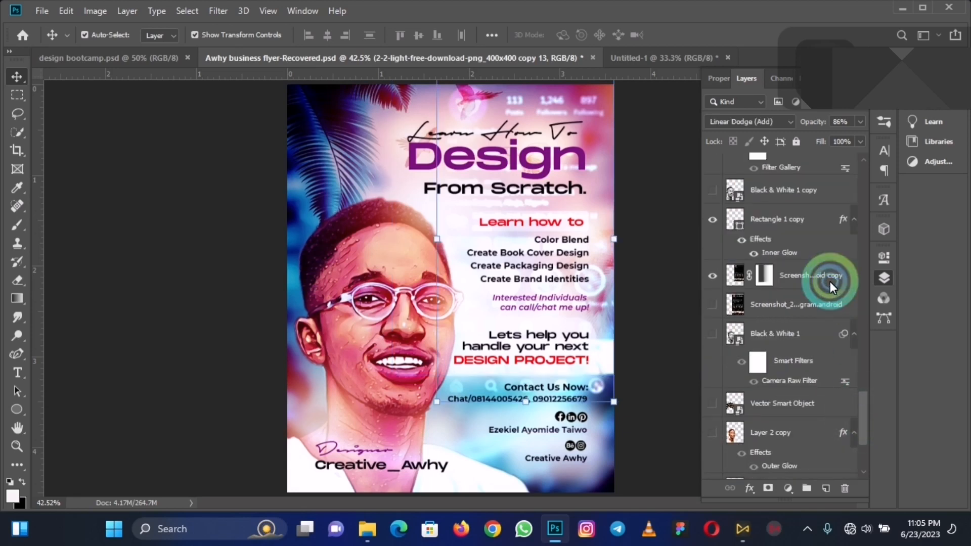
pyautogui.press('ctrl')
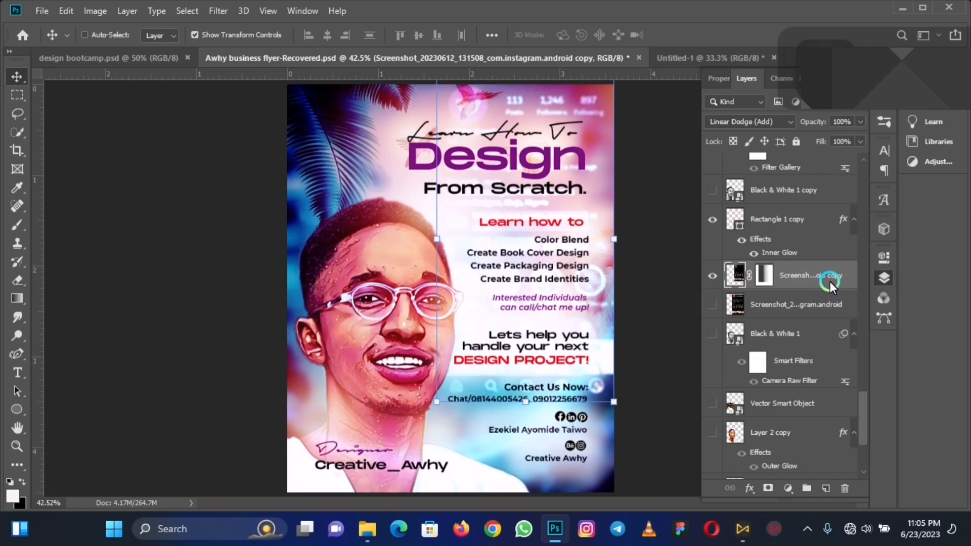
pyautogui.hotkey('ctrl', 'z')
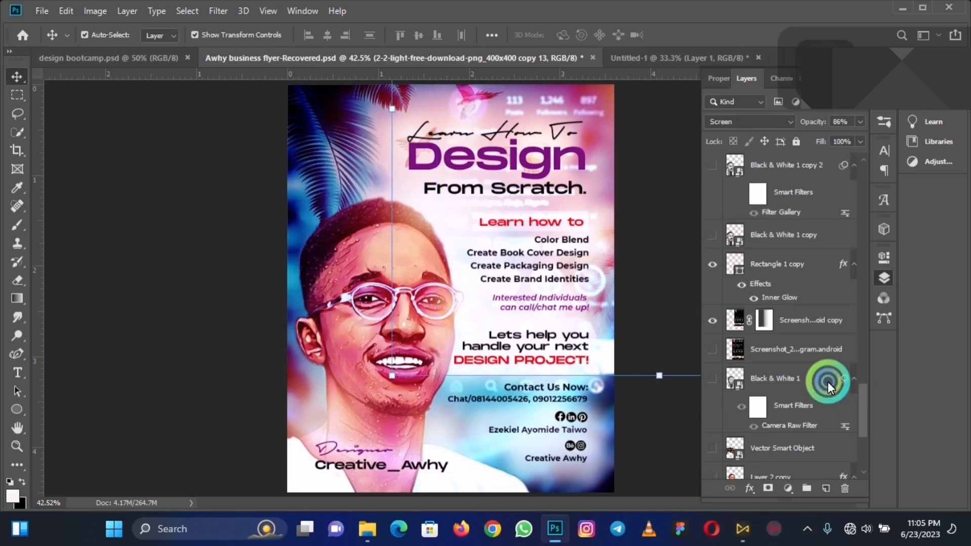
# - Copy the hidden Screenshot_20230612_131508_com.instagram.android layer from Awhy business flyer-Recovered.psd into the Untitled-1 document
pyautogui.click(802, 352)
pyautogui.press('ctrl')
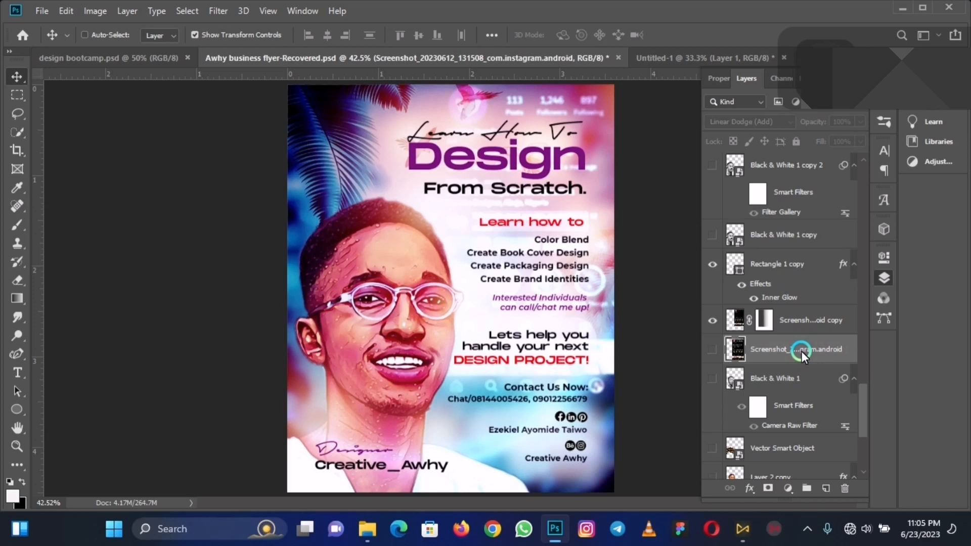
pyautogui.click(658, 63)
pyautogui.click(630, 192)
pyautogui.hotkey('ctrl', 'v')
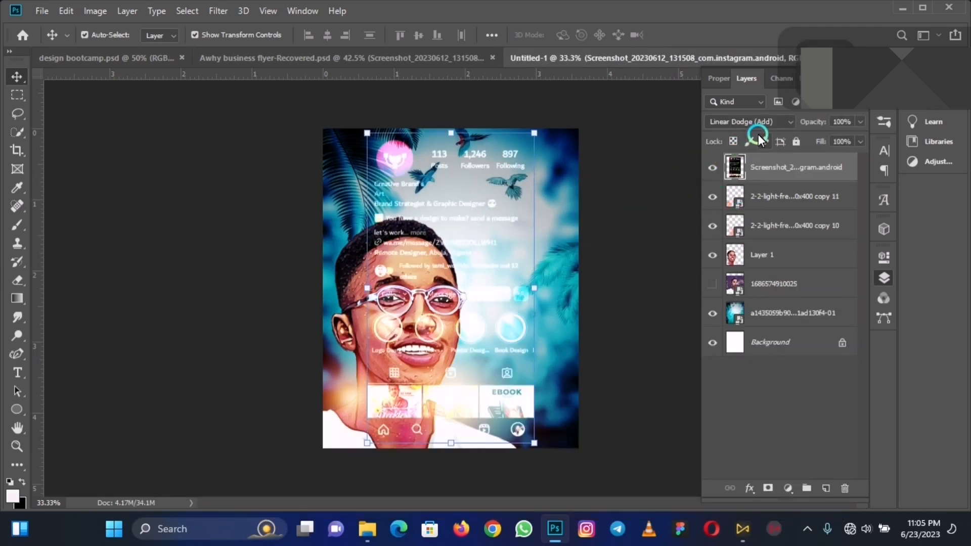
# - Set the blend mode of the pasted Instagram screenshot layer to Color Dodge
pyautogui.click(759, 123)
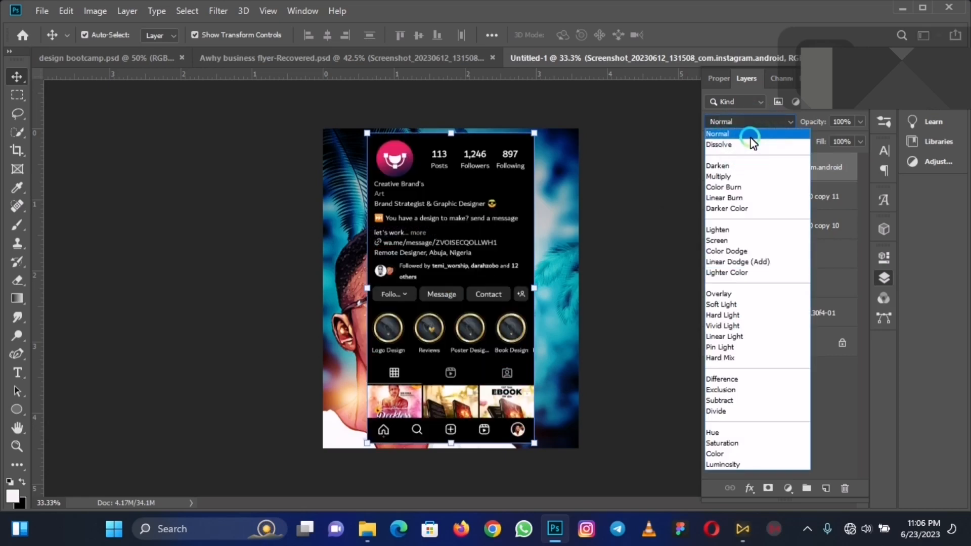
pyautogui.click(750, 135)
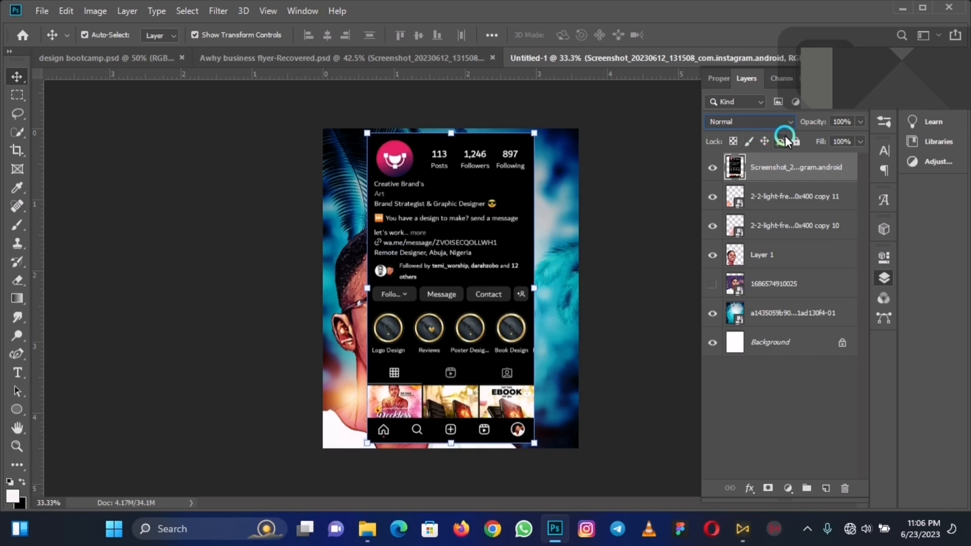
pyautogui.click(776, 121)
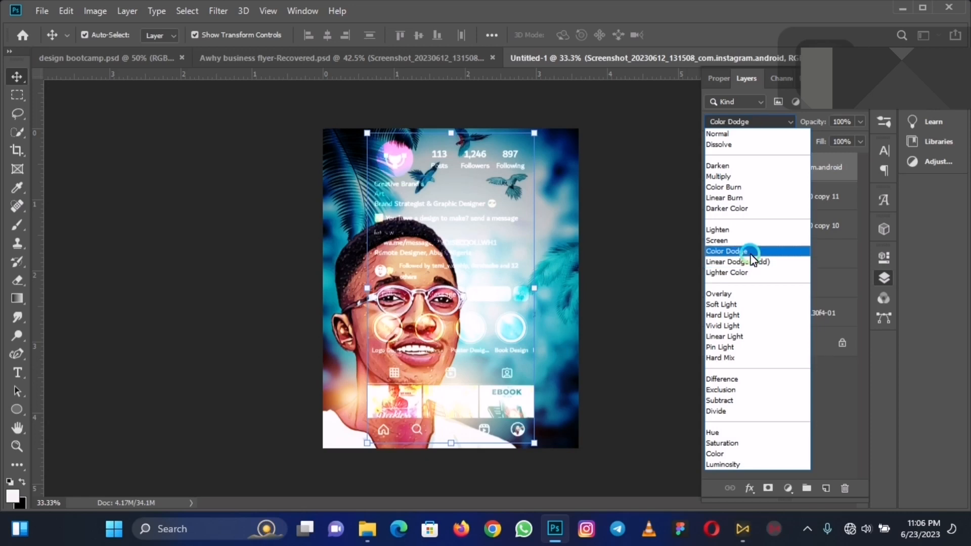
pyautogui.click(750, 253)
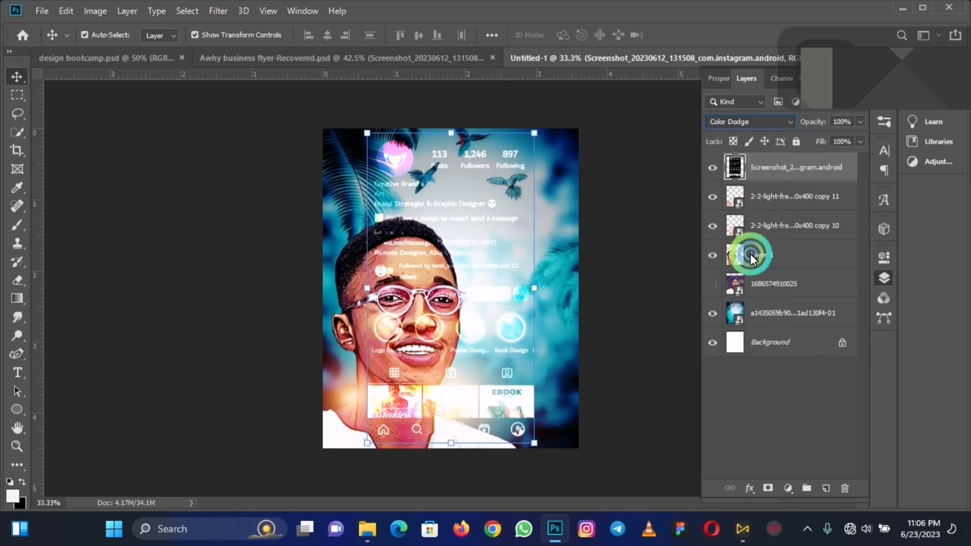
# - Scale the Instagram screenshot to about 81% and place it in the upper-right part of the canvas, overlapping the man's face
pyautogui.click(478, 267)
pyautogui.moveTo(478, 265); pyautogui.dragTo(536, 257)
pyautogui.click(588, 389)
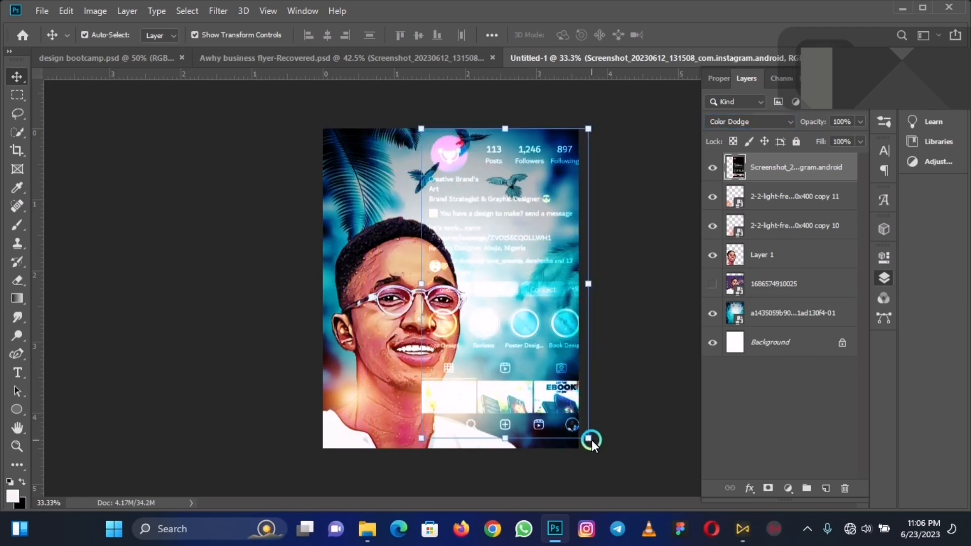
pyautogui.moveTo(590, 439); pyautogui.dragTo(556, 380)
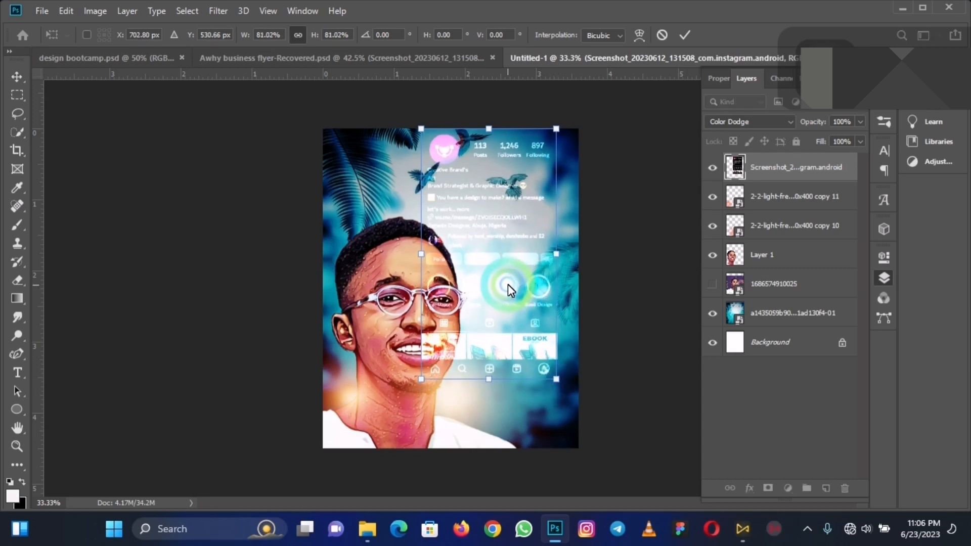
pyautogui.click(496, 259)
pyautogui.moveTo(496, 259); pyautogui.dragTo(510, 259)
pyautogui.press('Return')
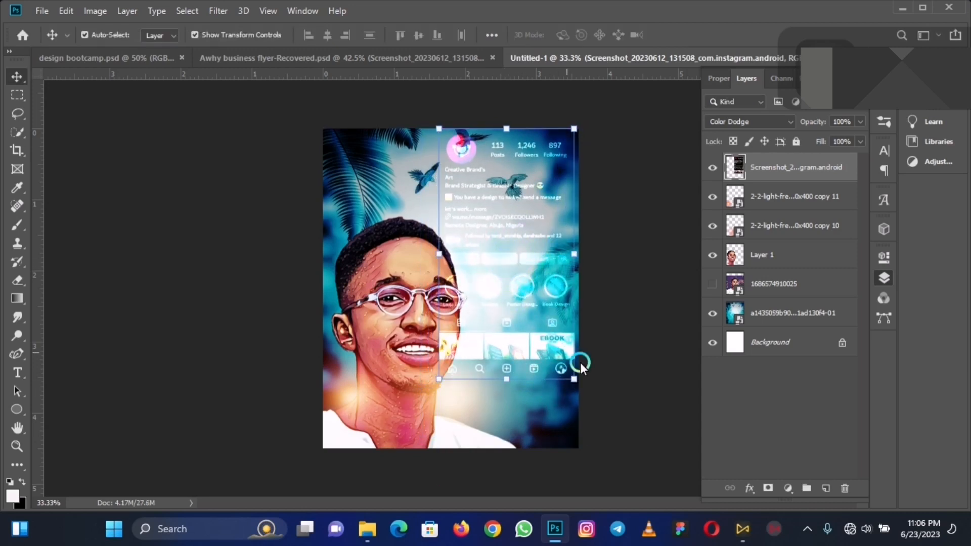
# - Move the Instagram screenshot layer behind the man's cutout and nudge it right to the canvas edge
pyautogui.moveTo(791, 171); pyautogui.dragTo(787, 274)
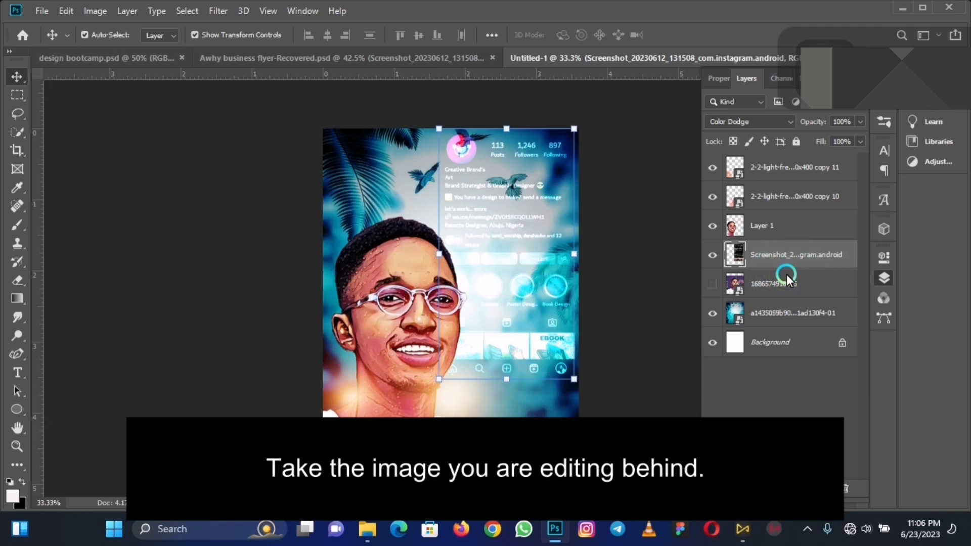
pyautogui.press('Right')
pyautogui.press('Right')
pyautogui.press('Right')
pyautogui.press('Right')
pyautogui.press('Right')
pyautogui.press('Right')
pyautogui.press('Right')
pyautogui.press('Right')
pyautogui.press('Right')
pyautogui.press('Right')
pyautogui.press('Right')
pyautogui.press('Right')
pyautogui.press('Right')
pyautogui.press('Right')
pyautogui.press('Right')
pyautogui.press('Right')
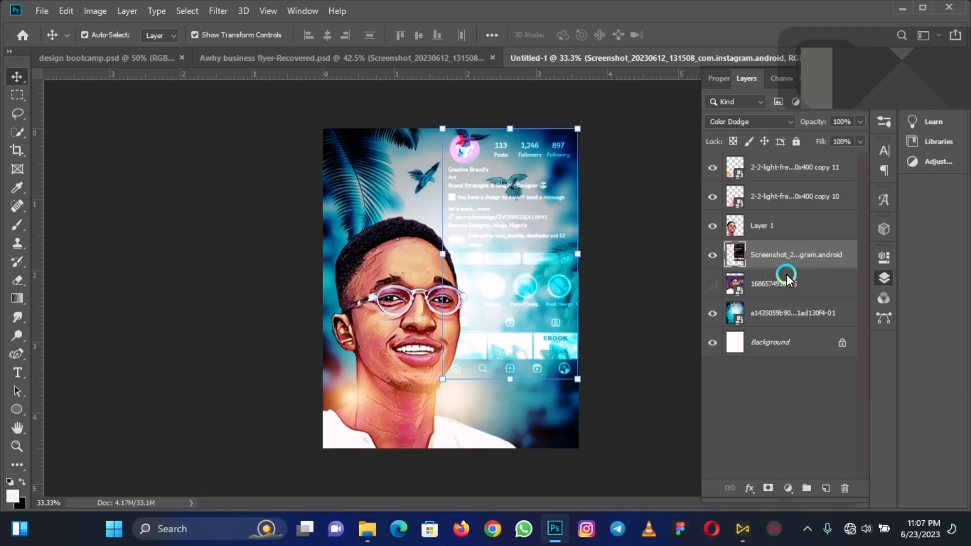
pyautogui.click(666, 262)
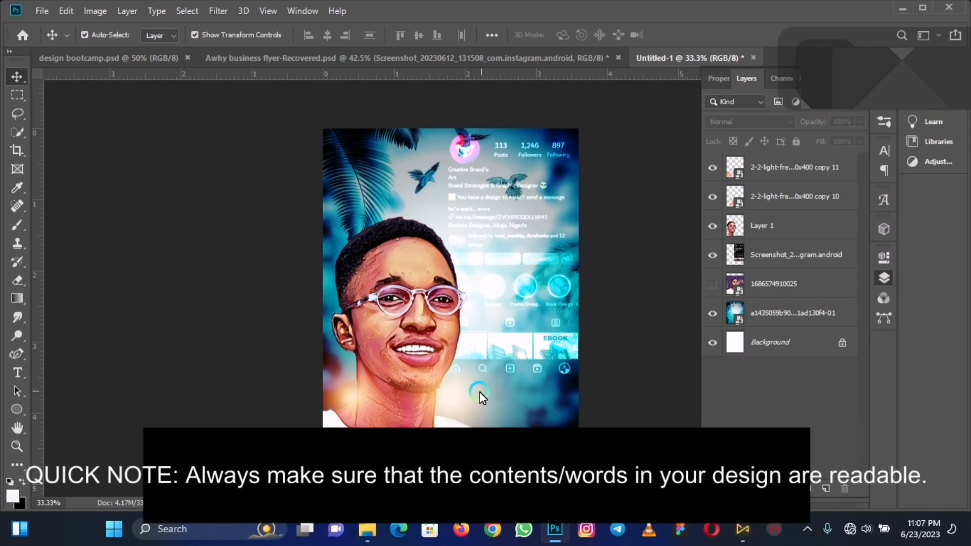
# - Duplicate the light beside the man's chin, enlarge the copy, and place it over the Instagram screenshot's upper part
pyautogui.click(472, 393)
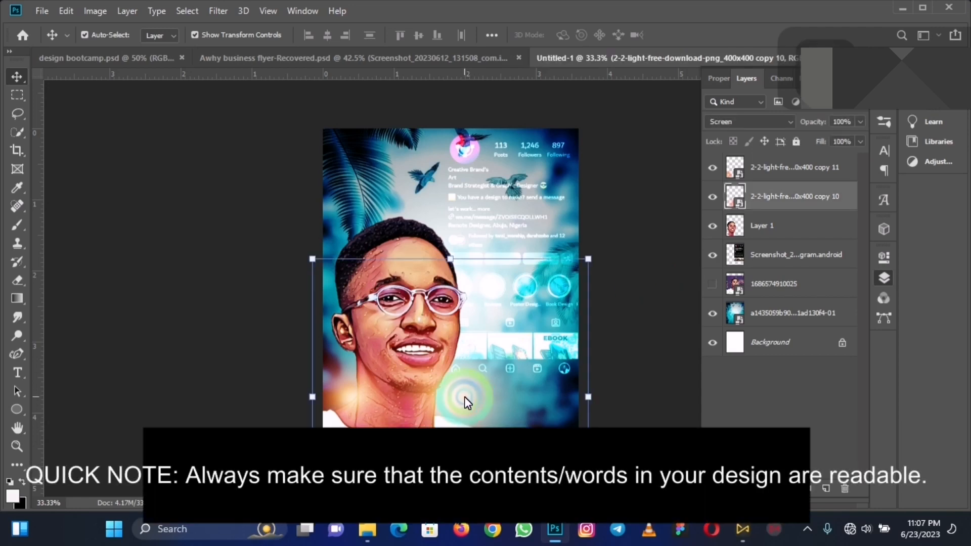
pyautogui.moveTo(464, 396); pyautogui.dragTo(712, 198)
pyautogui.click(628, 203)
pyautogui.click(557, 196)
pyautogui.moveTo(557, 196); pyautogui.dragTo(521, 209)
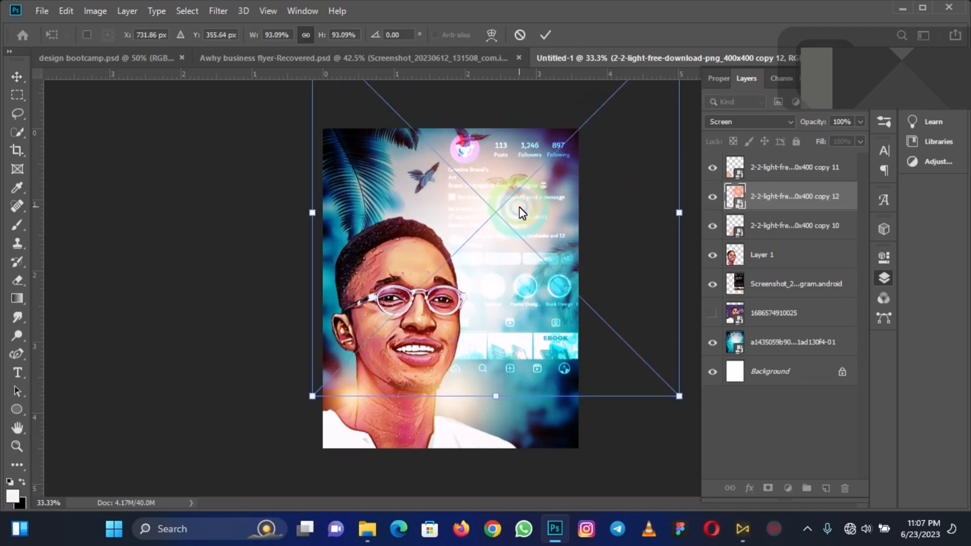
pyautogui.press('Return')
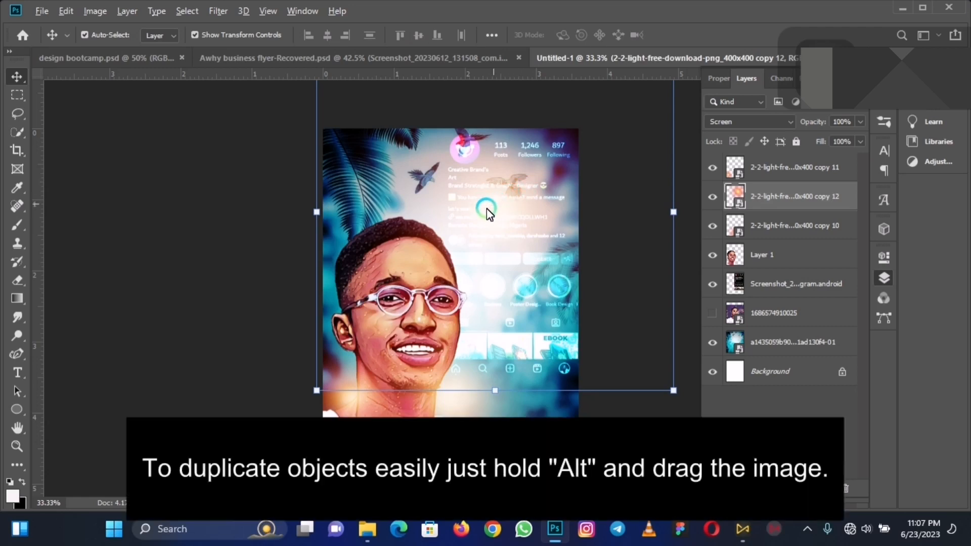
# - Duplicate the enlarged light over the Instagram screenshot, placing the copy slightly to the right of the original
pyautogui.moveTo(499, 188); pyautogui.dragTo(532, 188)
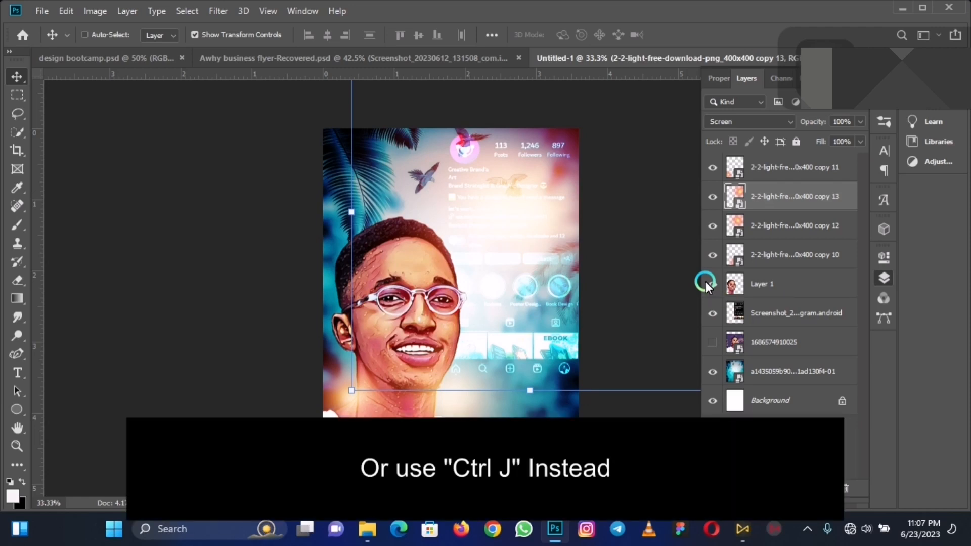
pyautogui.hotkey('ctrl', 'j')
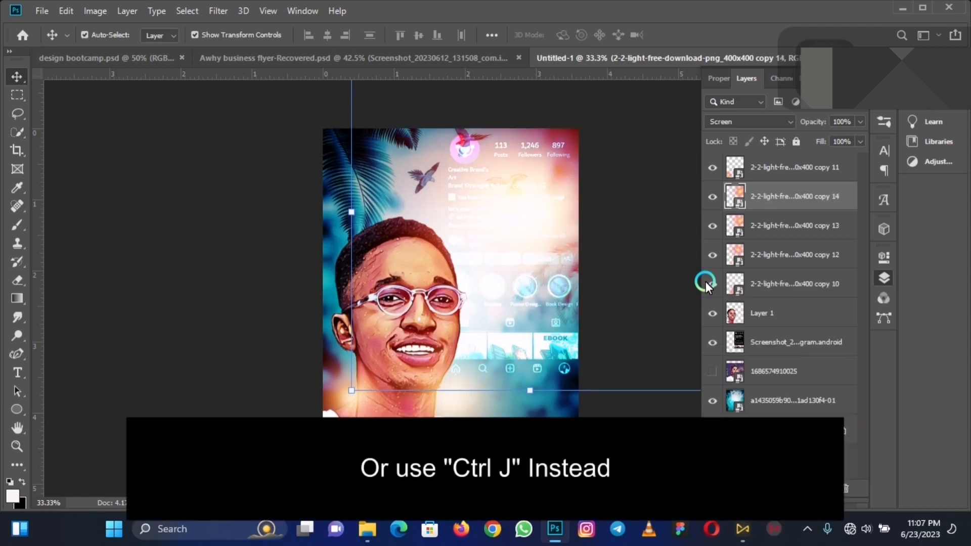
pyautogui.moveTo(531, 225); pyautogui.dragTo(517, 326)
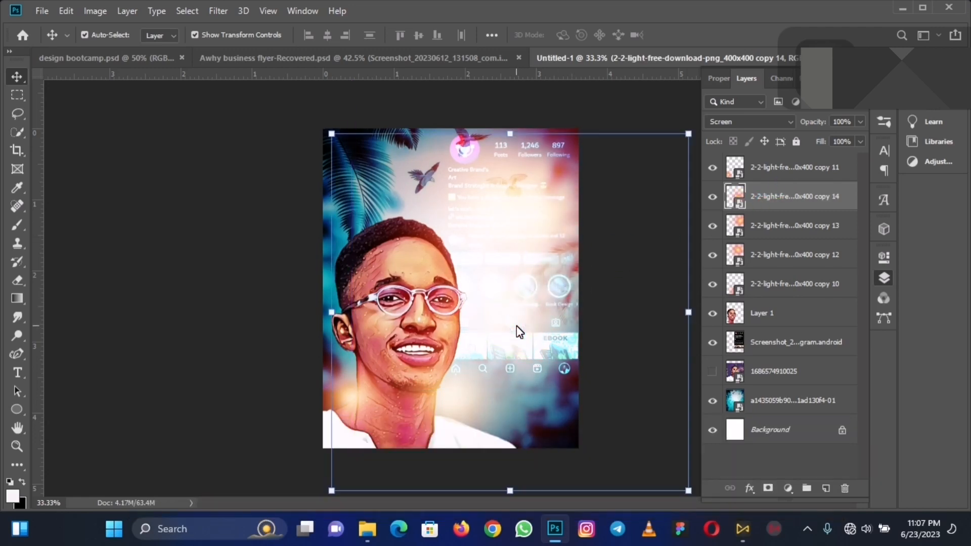
pyautogui.press('Delete')
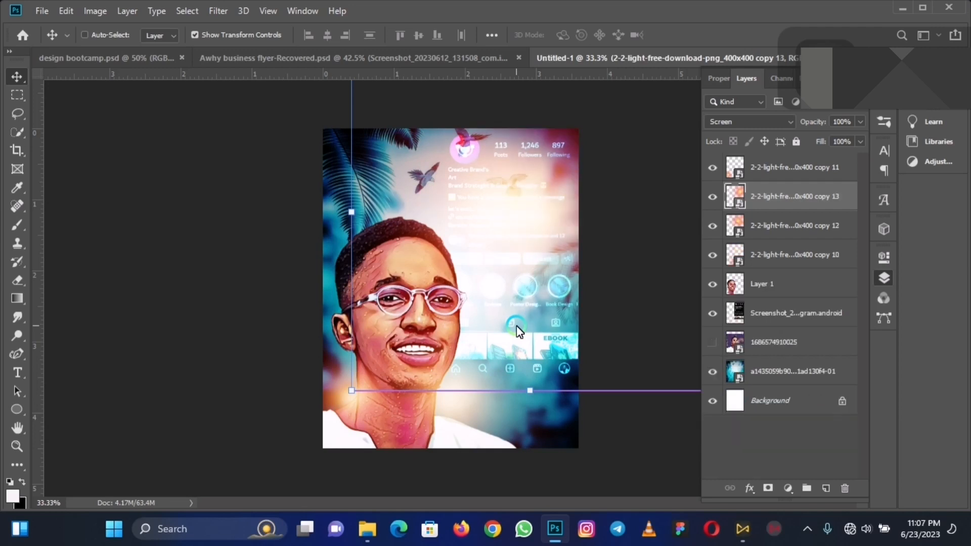
pyautogui.click(230, 314)
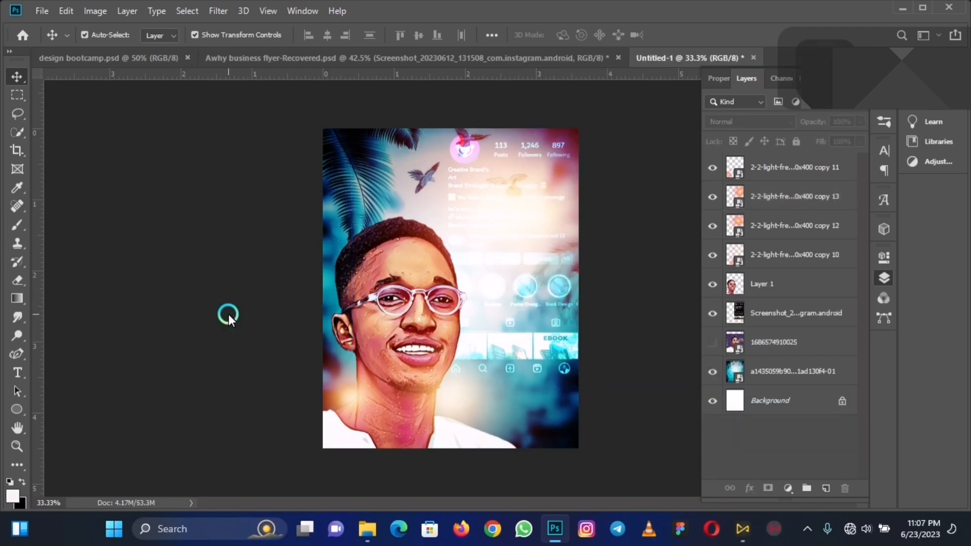
# - Examine the script headline in Awhy business flyer-Recovered.psd, and return to the Untitled-1 document fitted to the view
pyautogui.click(405, 60)
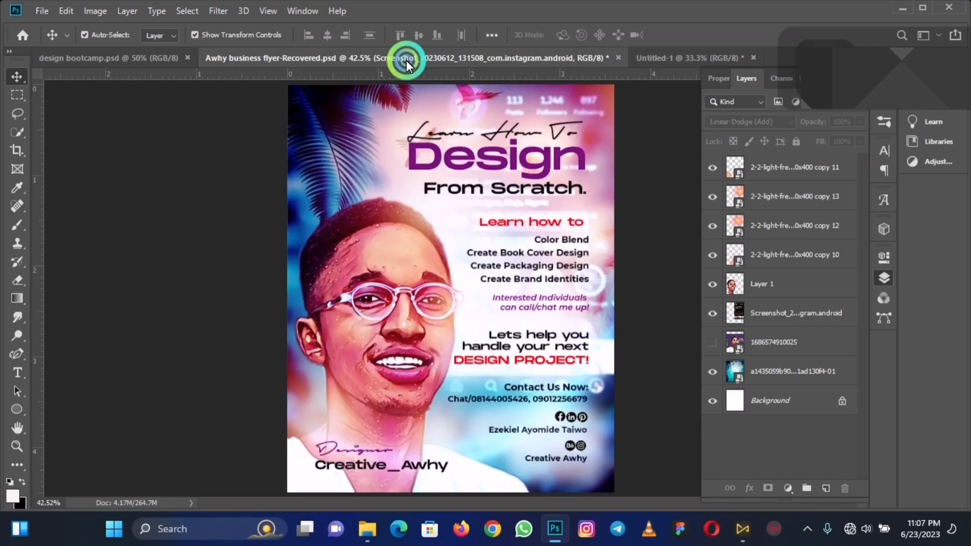
pyautogui.click(436, 141)
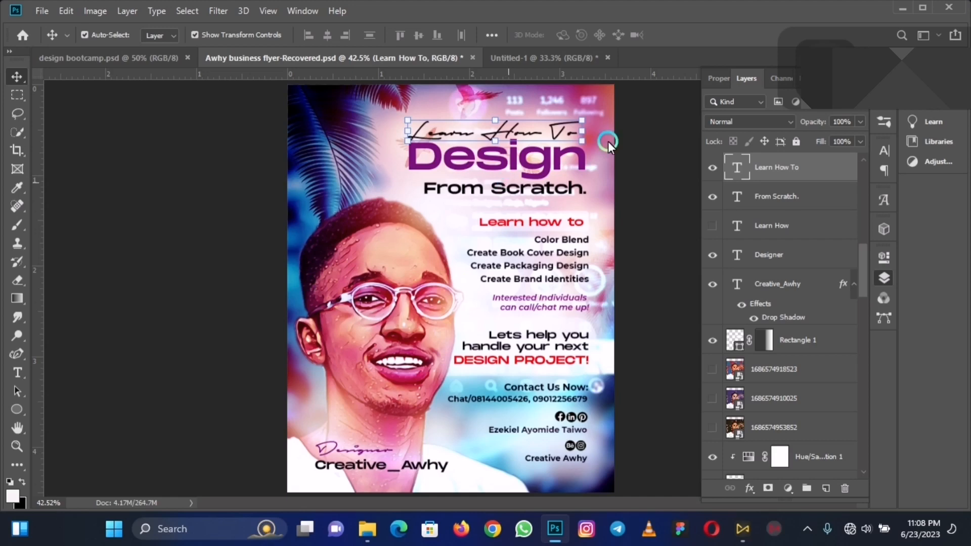
pyautogui.click(561, 57)
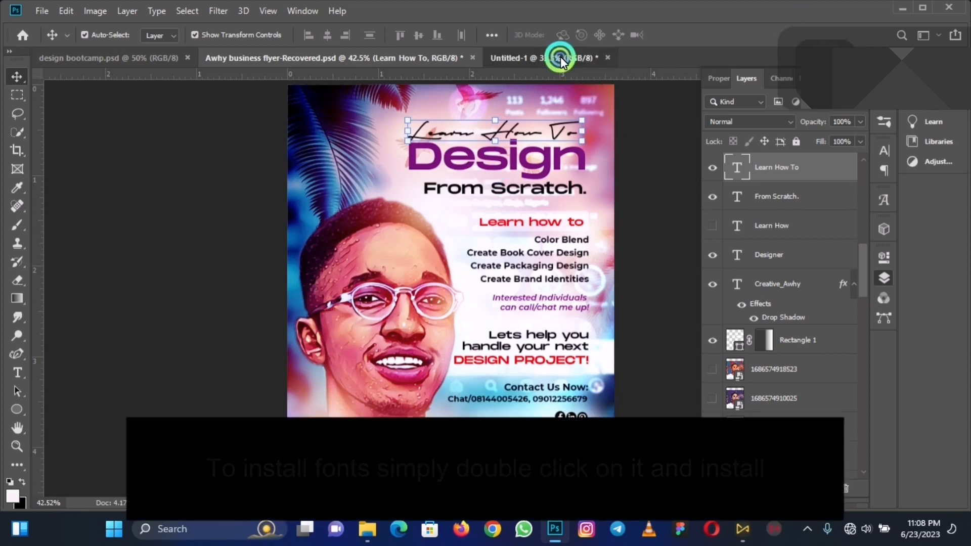
pyautogui.hotkey('ctrl', '0')
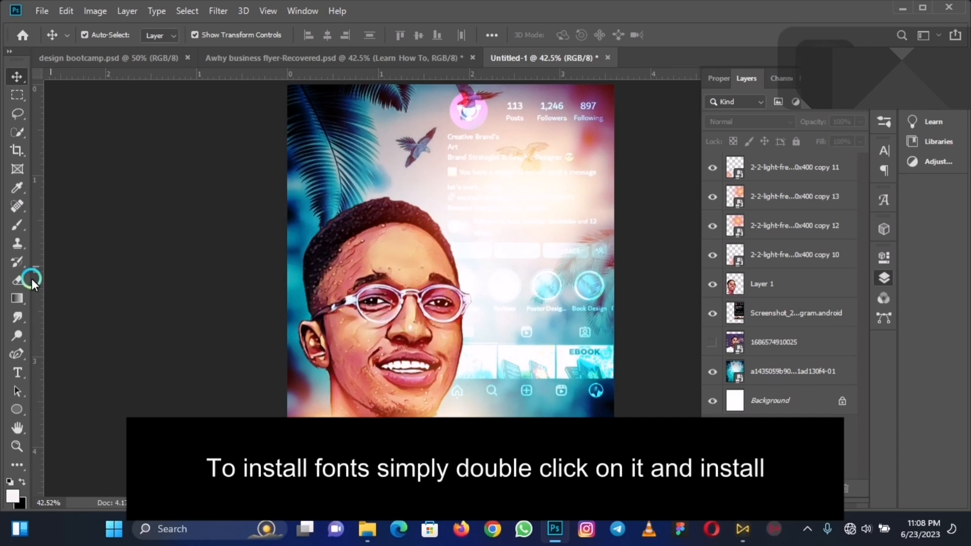
# - Add a text line reading "Learn How TO" above the man's head
pyautogui.click(18, 373)
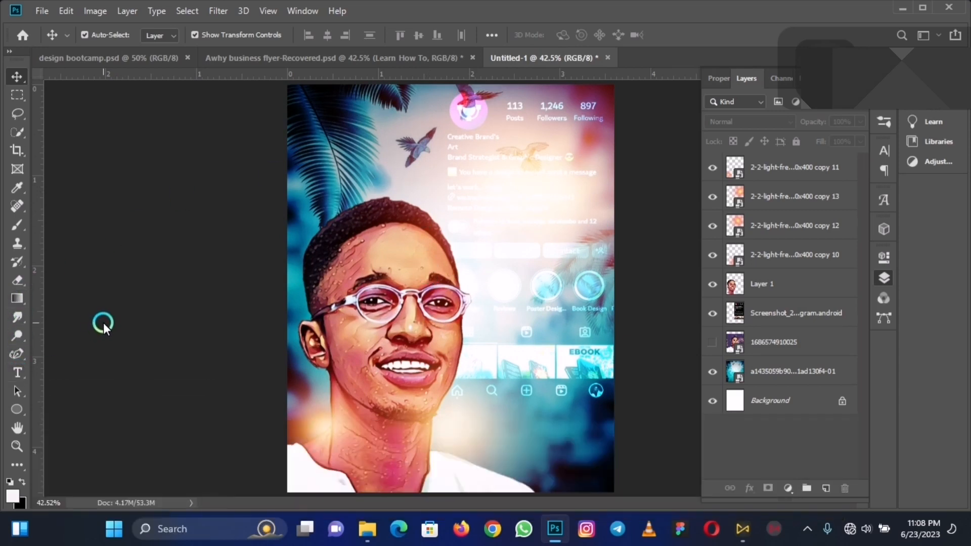
pyautogui.hotkey('ctrl', '+')
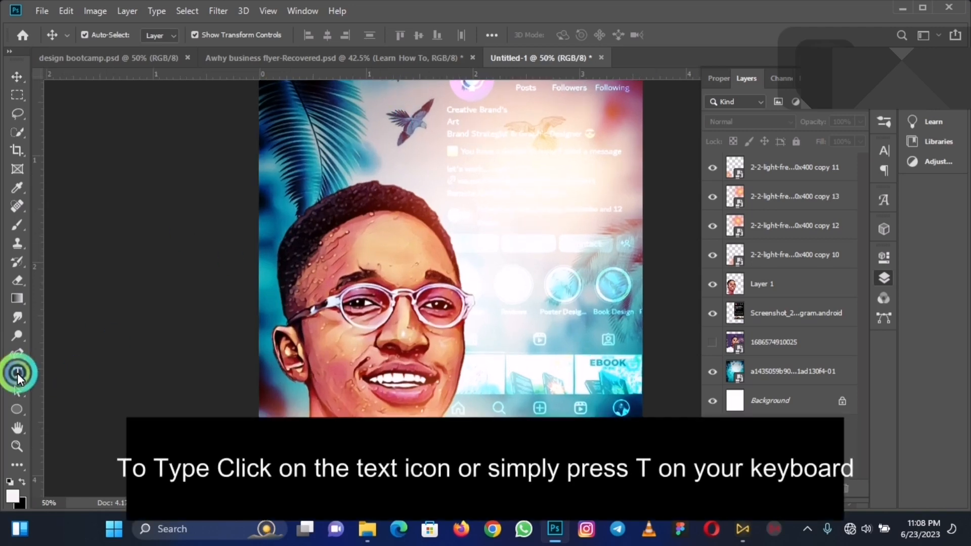
pyautogui.click(433, 187)
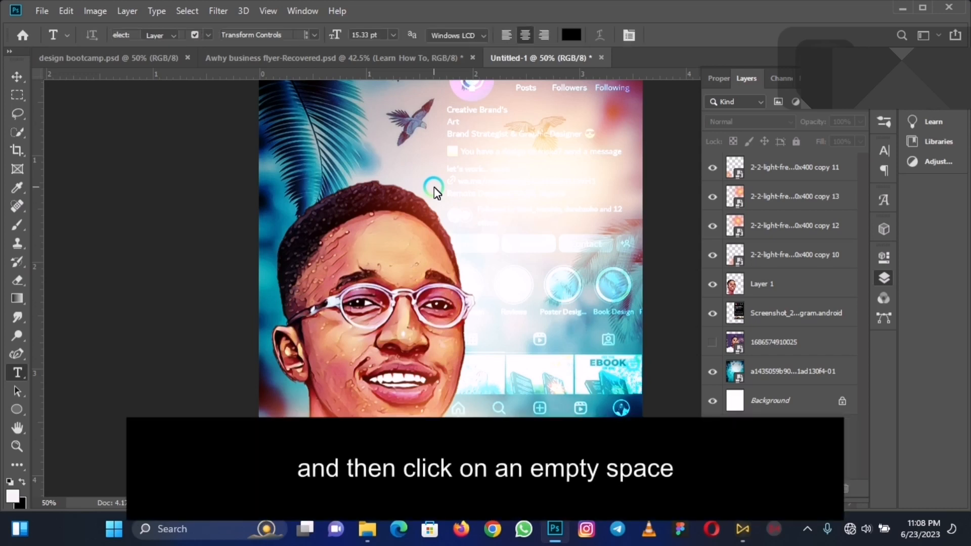
pyautogui.click(442, 173)
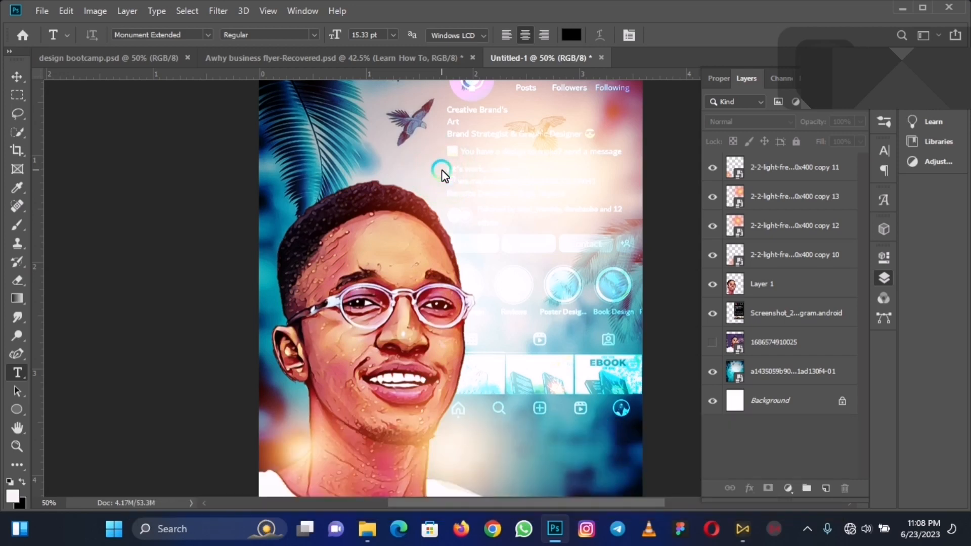
pyautogui.click(442, 174)
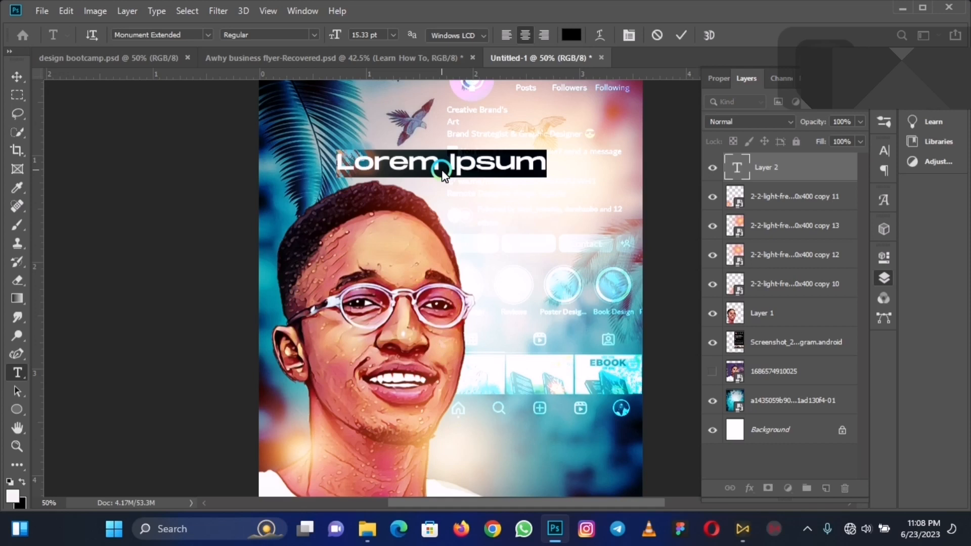
pyautogui.press('BackSpace')
pyautogui.write('Le')
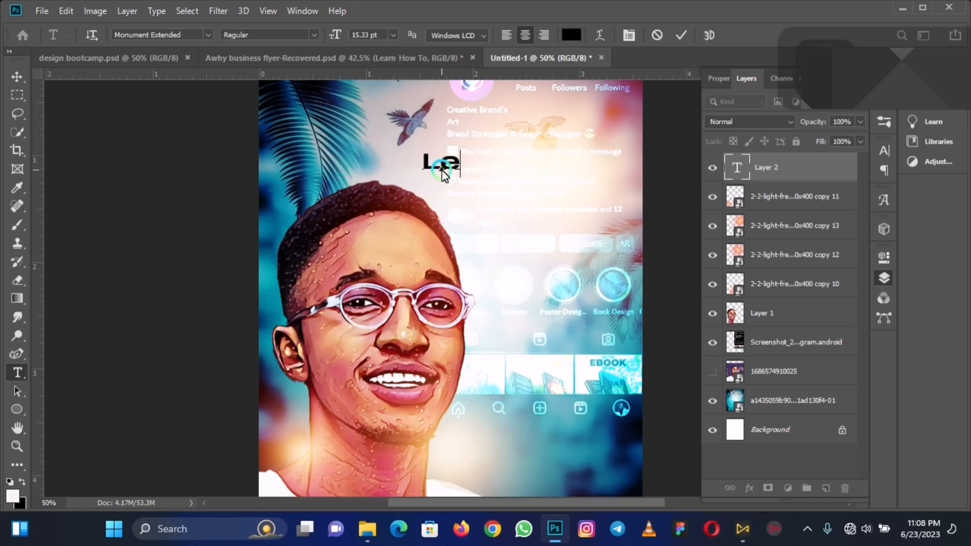
pyautogui.write('arn How to')
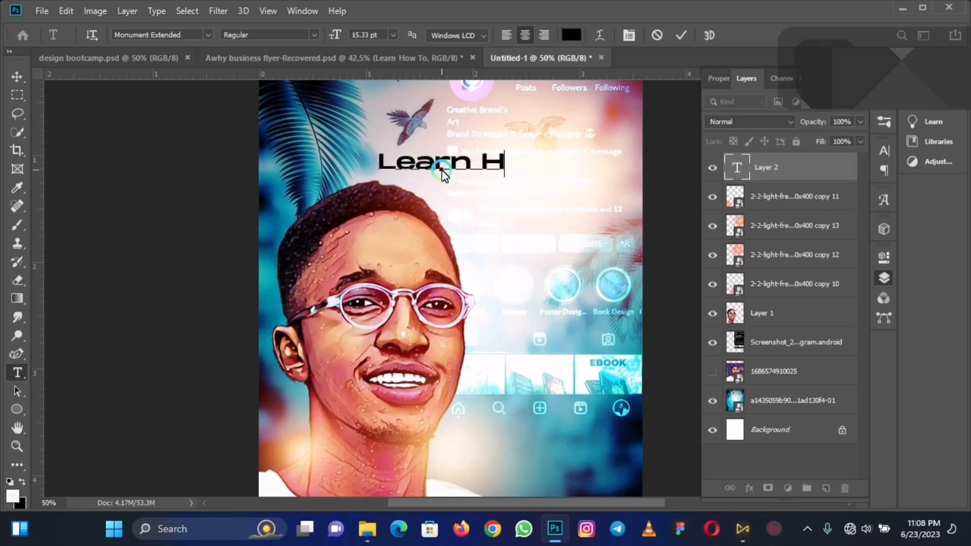
pyautogui.press('BackSpace')
pyautogui.press('BackSpace')
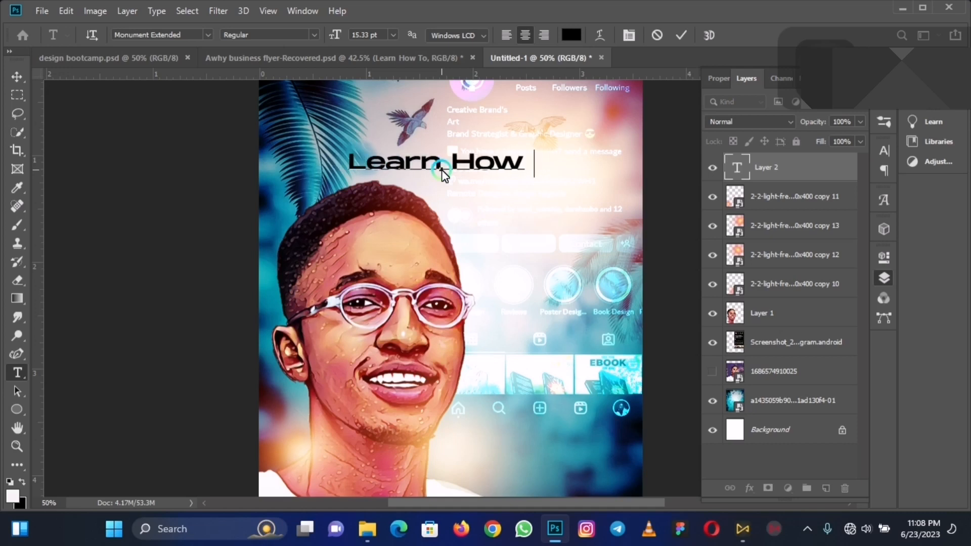
pyautogui.write('TO')
# - Set the headline's font to Autograf PERSONAL USE ONLY, correct its wording to "Learn How To", and commit the text
pyautogui.hotkey('ctrl', 'a')
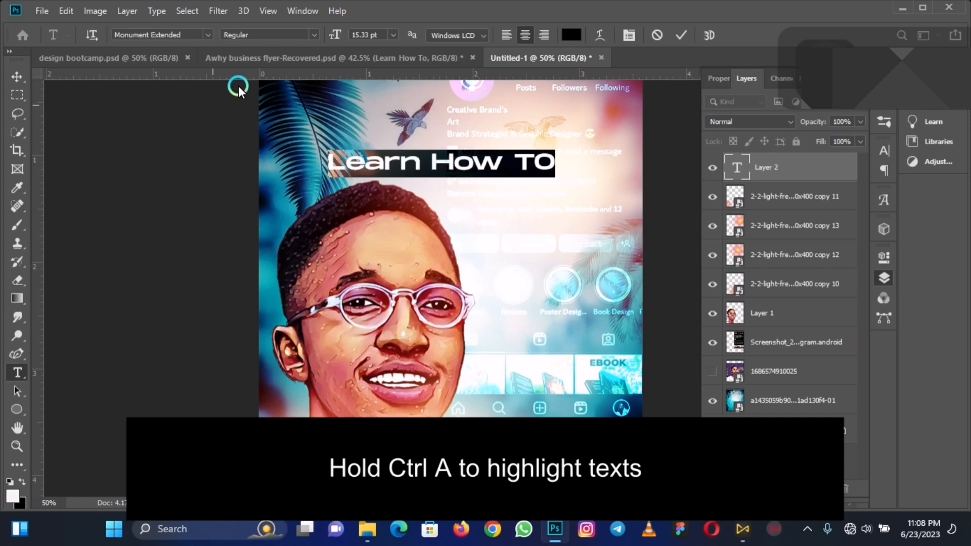
pyautogui.click(209, 38)
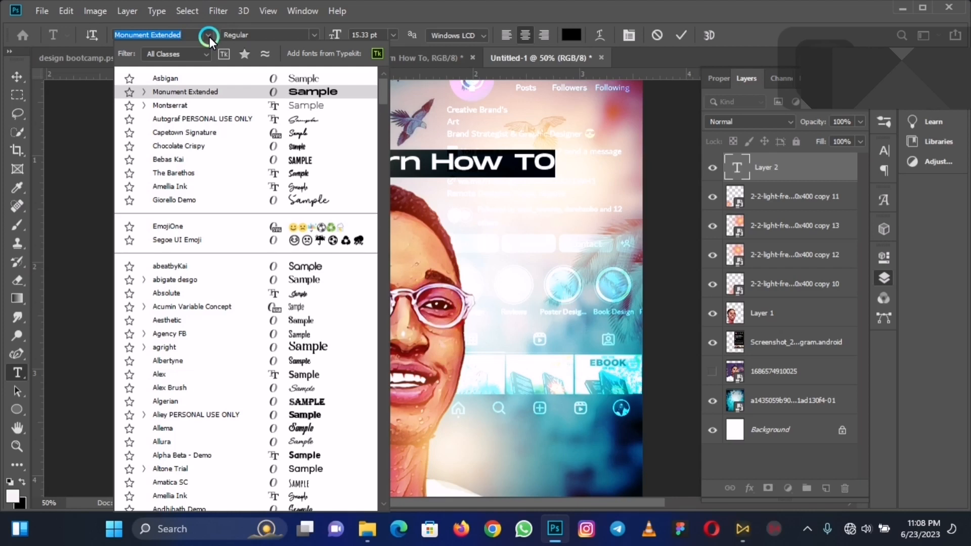
pyautogui.click(190, 120)
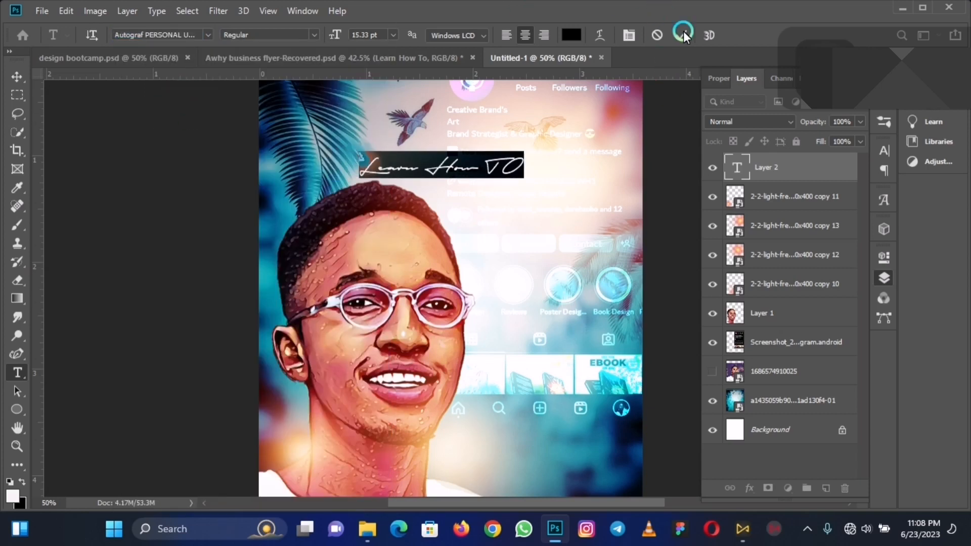
pyautogui.click(579, 136)
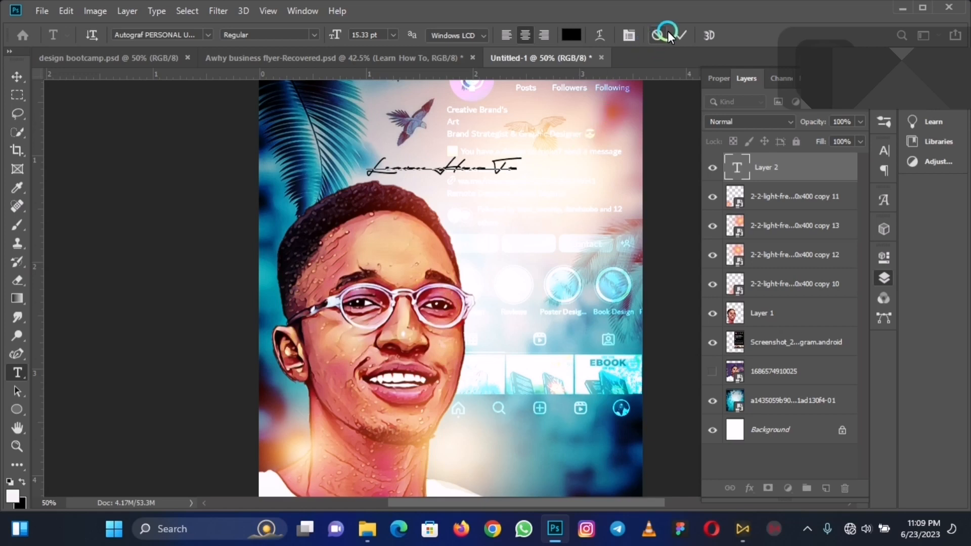
pyautogui.click(679, 36)
pyautogui.click(494, 177)
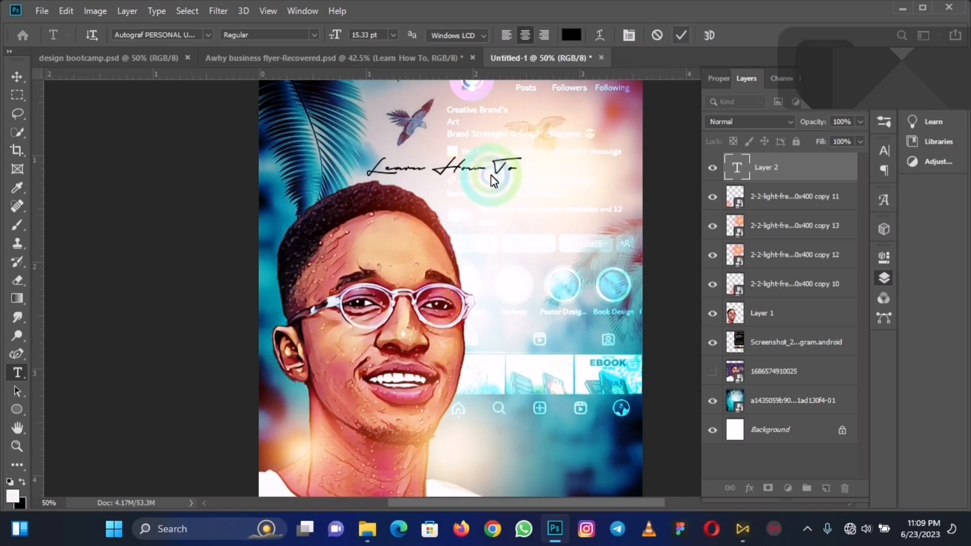
pyautogui.click(446, 170)
pyautogui.moveTo(433, 169); pyautogui.dragTo(513, 148)
pyautogui.hotkey('ctrl', 'Return')
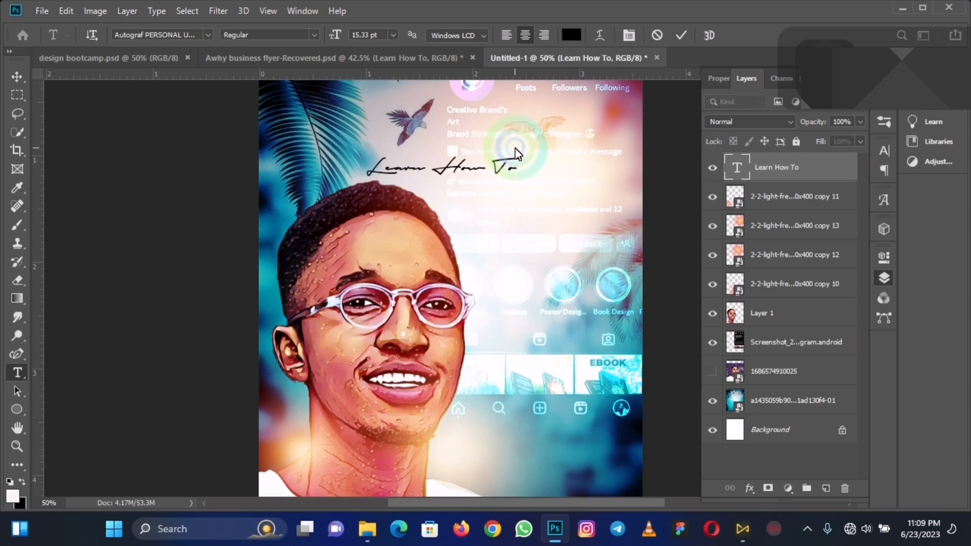
# - Move the "Learn How To" text up and right, over the bio lines of the Instagram screenshot
pyautogui.press('v')
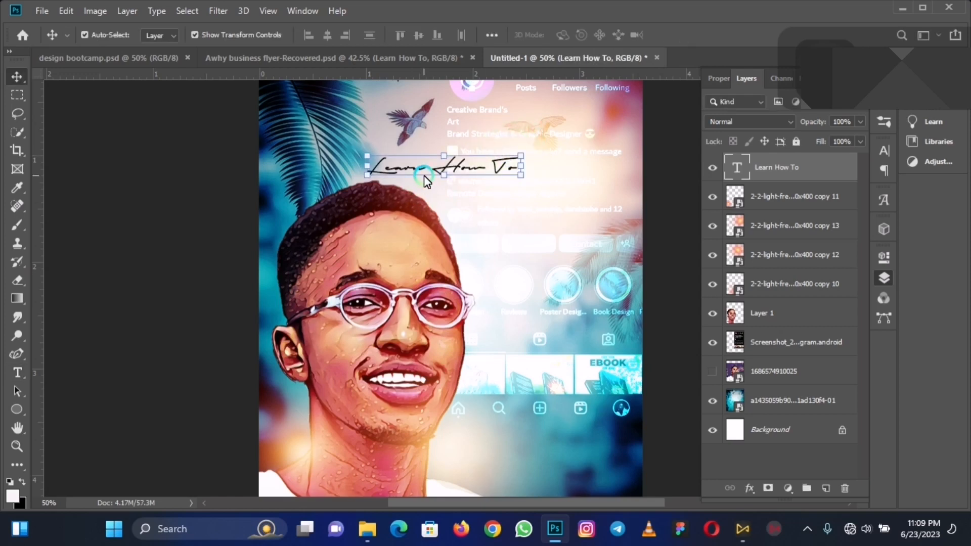
pyautogui.click(459, 167)
pyautogui.moveTo(461, 170); pyautogui.dragTo(543, 131)
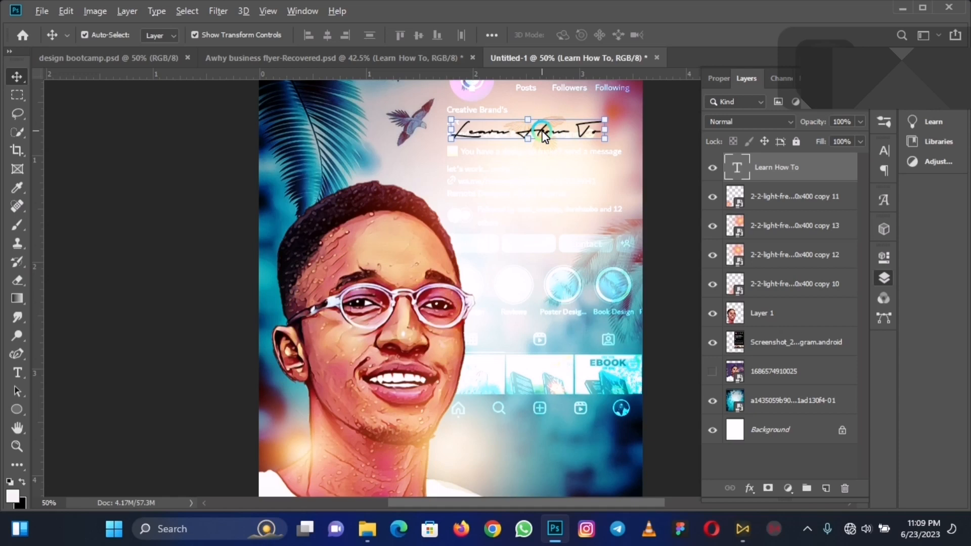
# - Duplicate the "Learn How To" text and shift the copy straight down to sit just below the original
pyautogui.hotkey('ctrl', 'j')
pyautogui.hotkey('shift', 'Down')
pyautogui.hotkey('shift', 'Down')
pyautogui.hotkey('shift', 'Down')
pyautogui.hotkey('shift', 'Down')
pyautogui.hotkey('shift', 'Down')
pyautogui.hotkey('shift', 'Down')
pyautogui.hotkey('shift', 'Down')
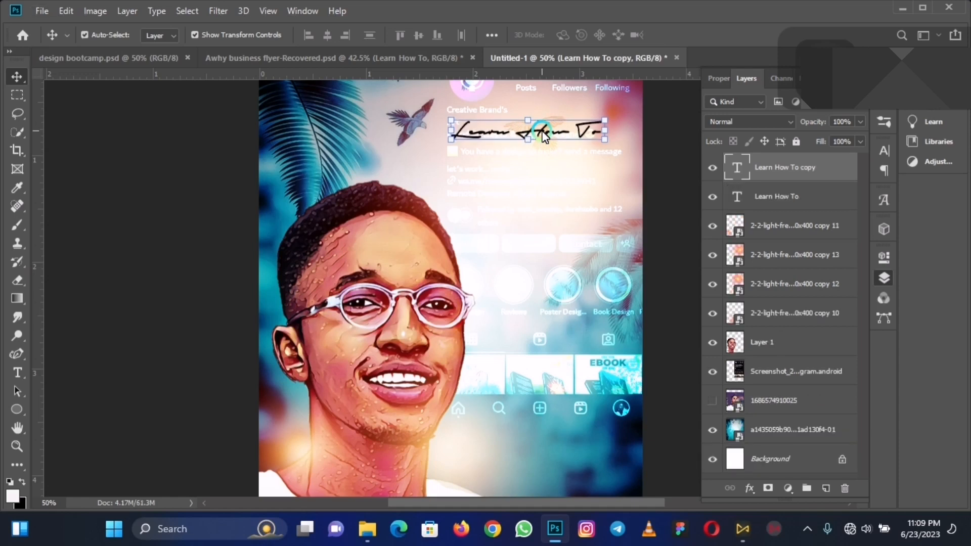
pyautogui.hotkey('shift', 'Down')
pyautogui.hotkey('shift', 'Down')
pyautogui.hotkey('shift', 'Down')
pyautogui.hotkey('shift', 'Down')
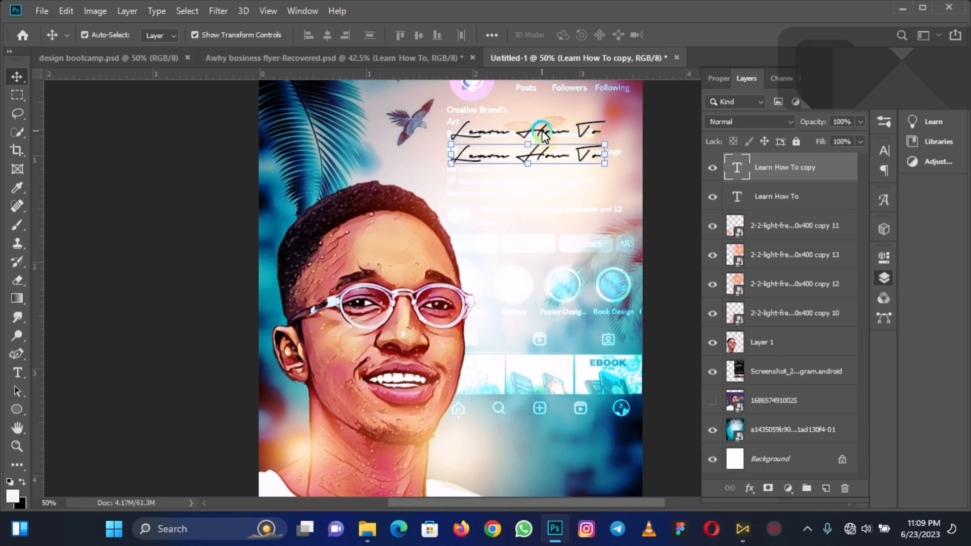
# - Replace the copied line's text with "Design" and set its font to Monument Extended Regular
pyautogui.doubleClick(494, 160)
pyautogui.tripleClick(494, 161)
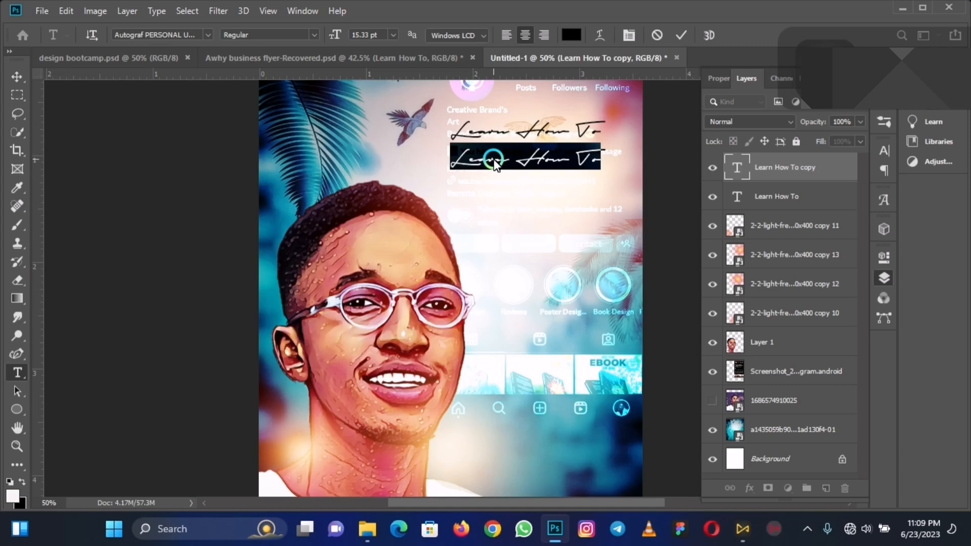
pyautogui.write('D')
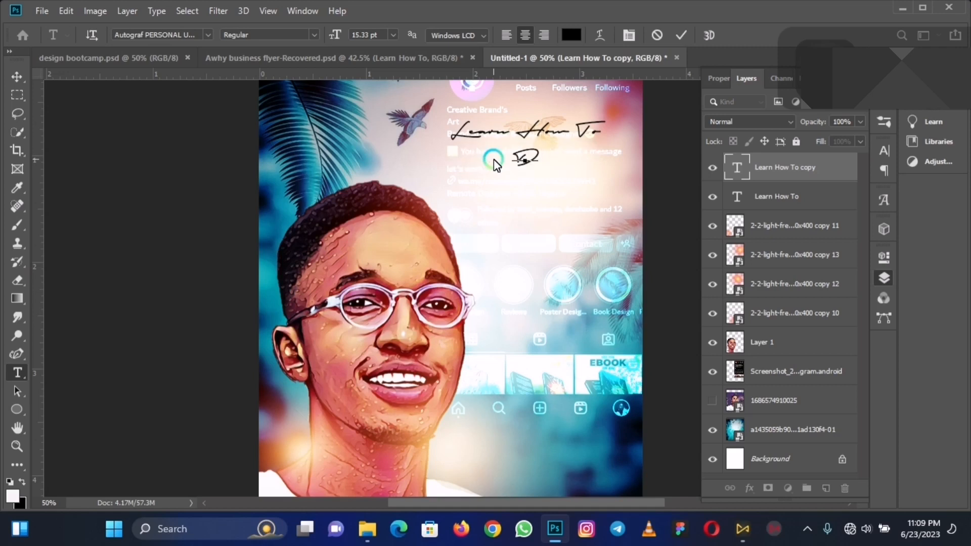
pyautogui.write('esign')
pyautogui.doubleClick(495, 162)
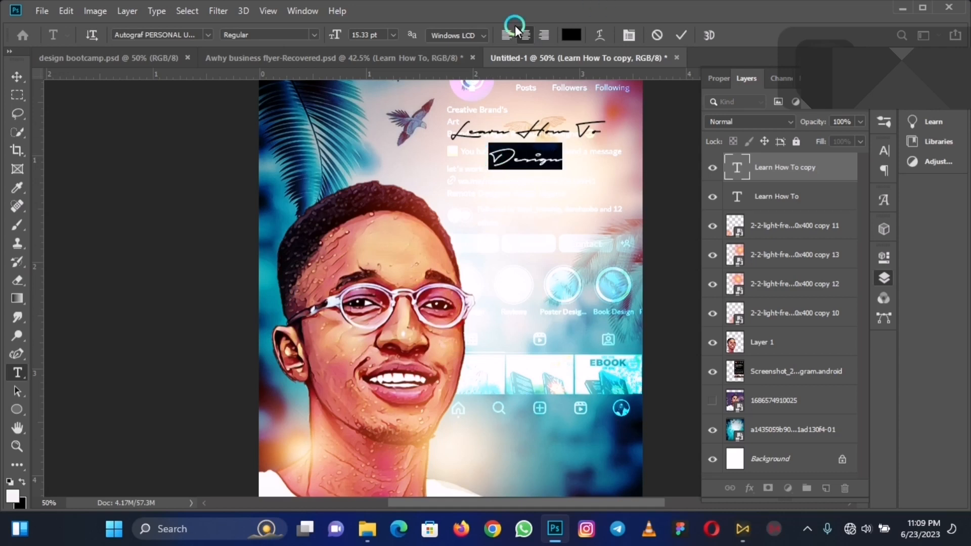
pyautogui.click(207, 35)
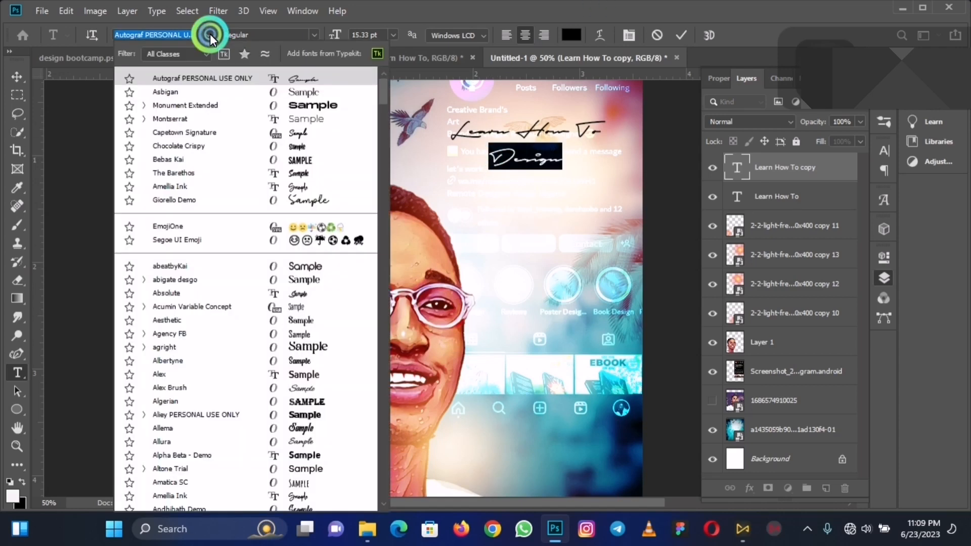
pyautogui.click(202, 105)
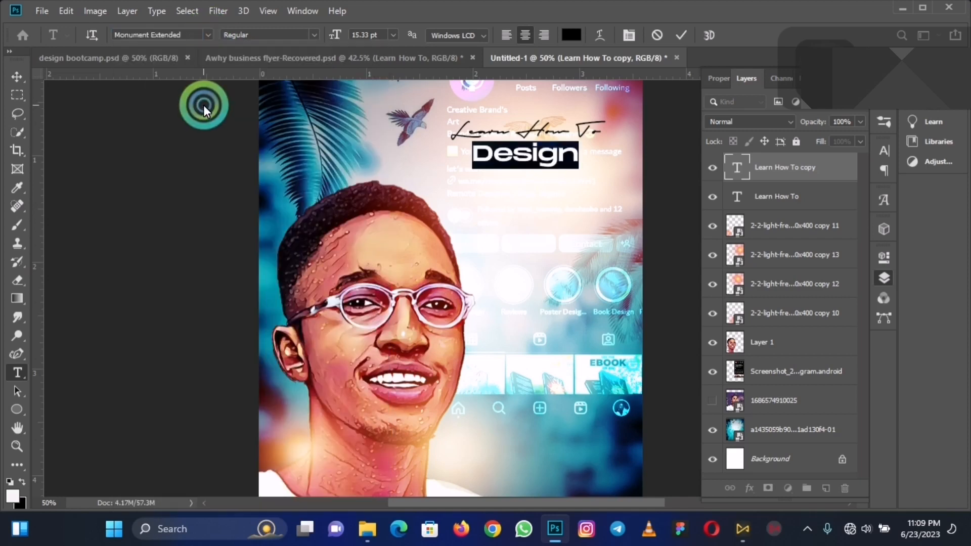
pyautogui.click(685, 34)
# - Commit the "Design" text and scale it up to about 150% so it spans the width of "Learn How To"
pyautogui.press('v')
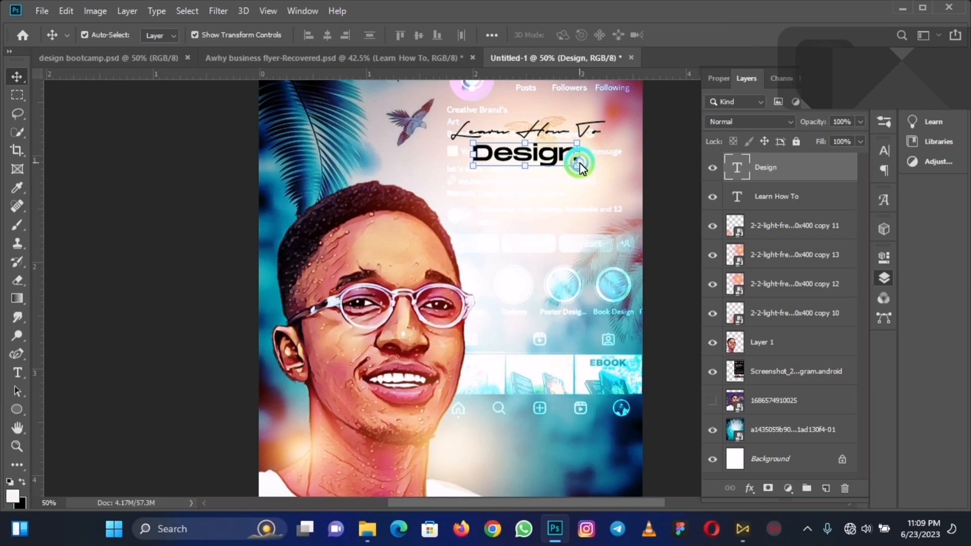
pyautogui.moveTo(580, 167); pyautogui.dragTo(606, 174)
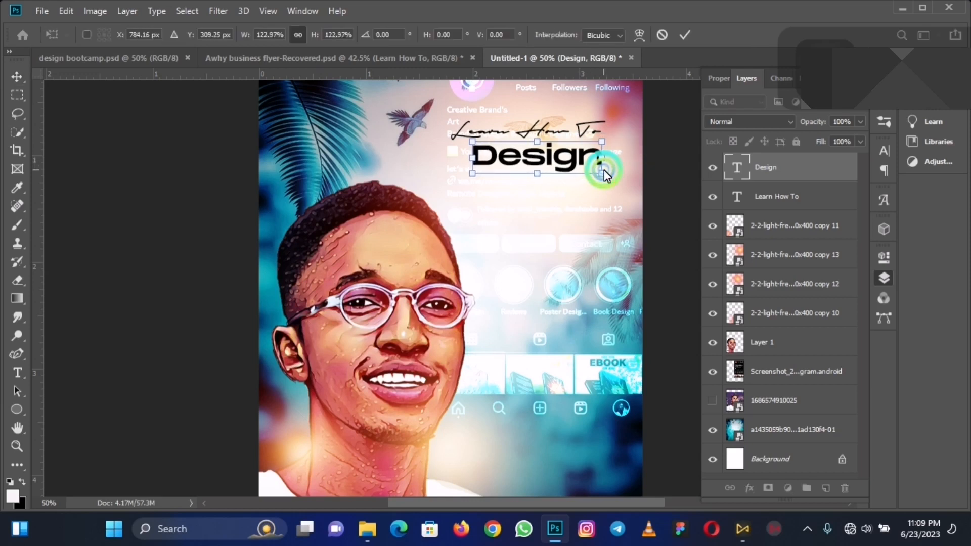
pyautogui.moveTo(472, 174); pyautogui.dragTo(450, 187)
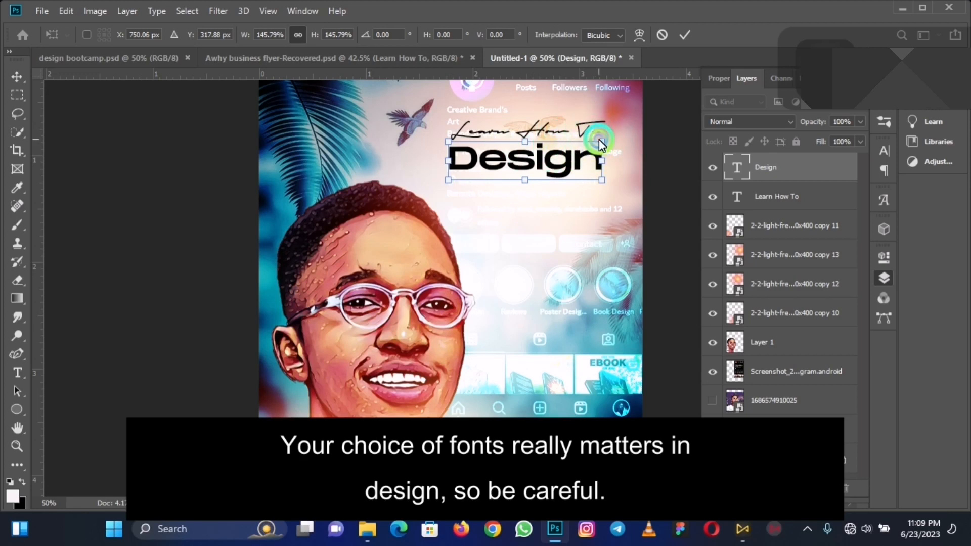
pyautogui.moveTo(601, 139); pyautogui.dragTo(603, 139)
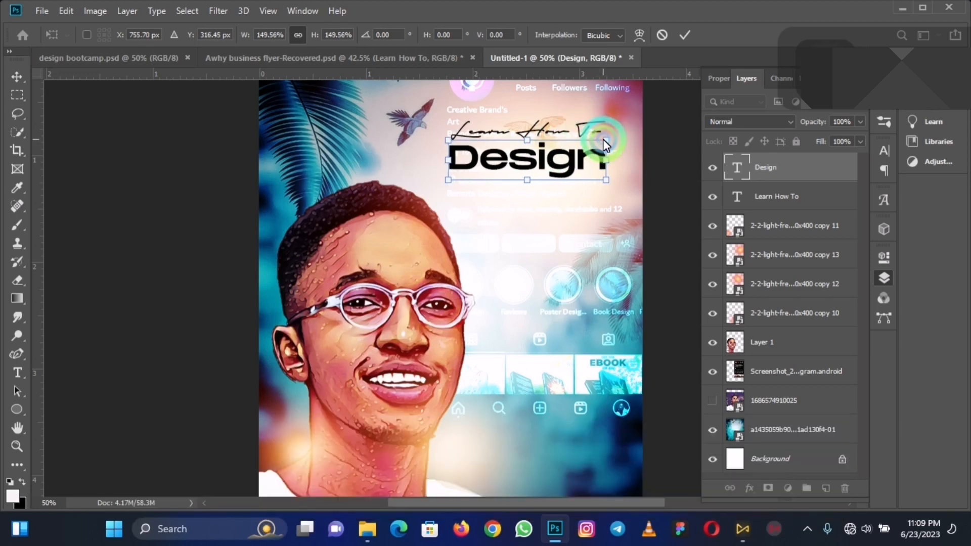
pyautogui.press('Return')
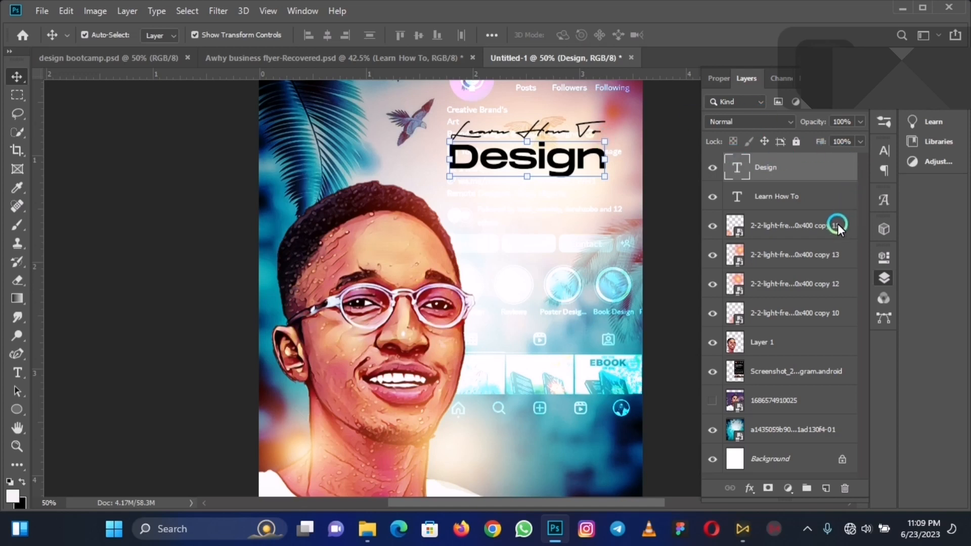
# - Set the "Design" text color to red, ff0000, and deselect the text
pyautogui.click(883, 150)
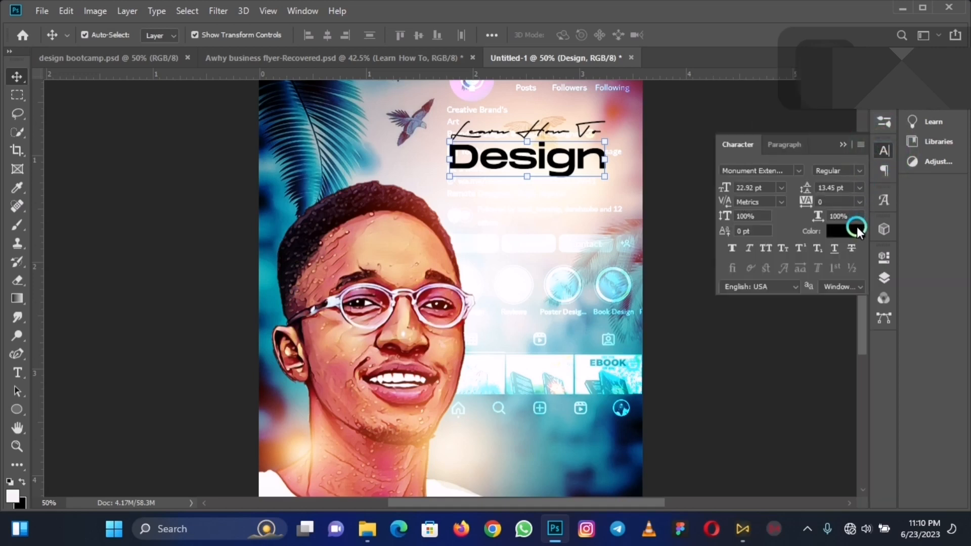
pyautogui.click(857, 227)
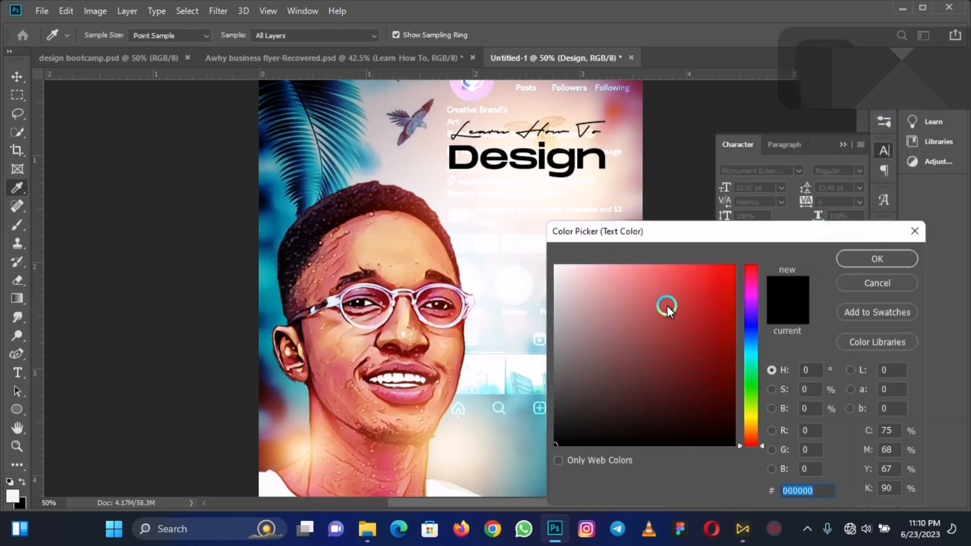
pyautogui.moveTo(690, 284); pyautogui.dragTo(786, 232)
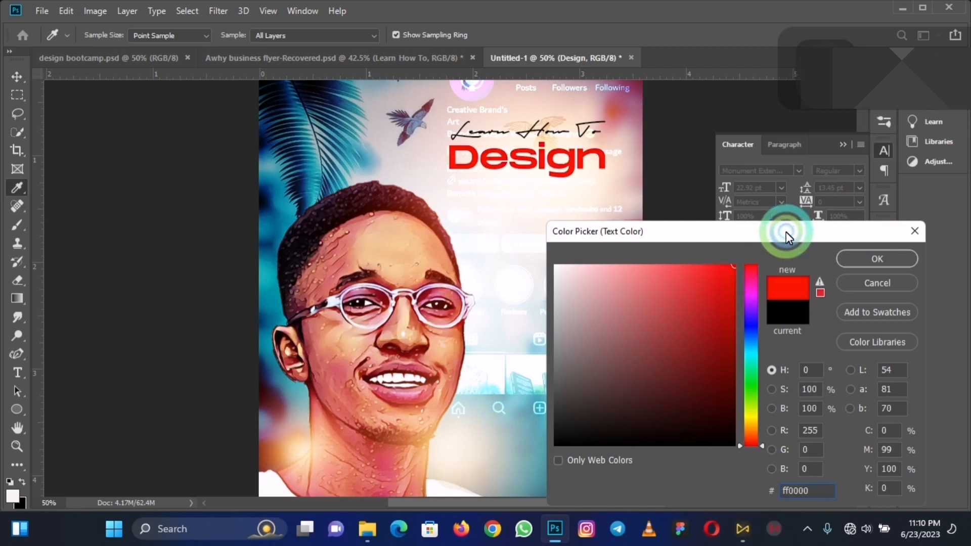
pyautogui.click(885, 258)
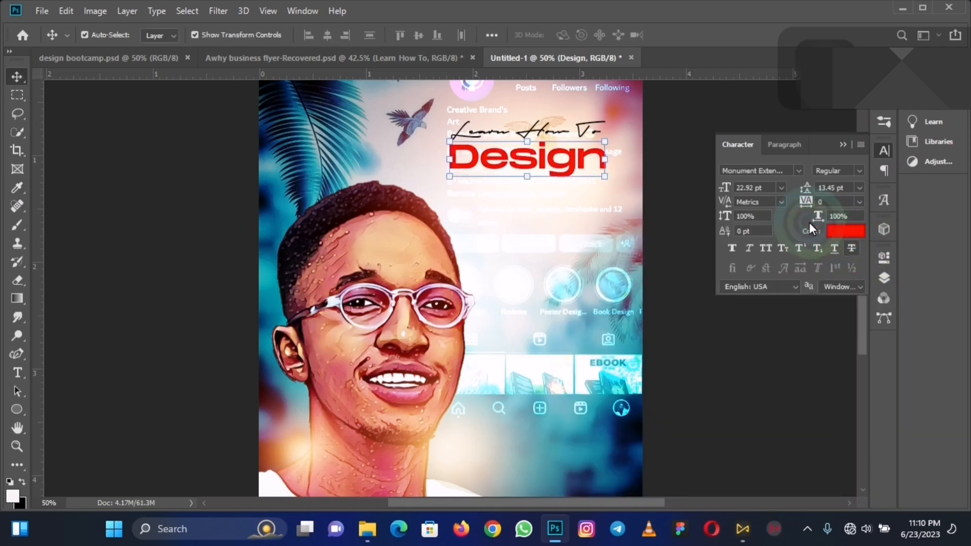
pyautogui.click(676, 171)
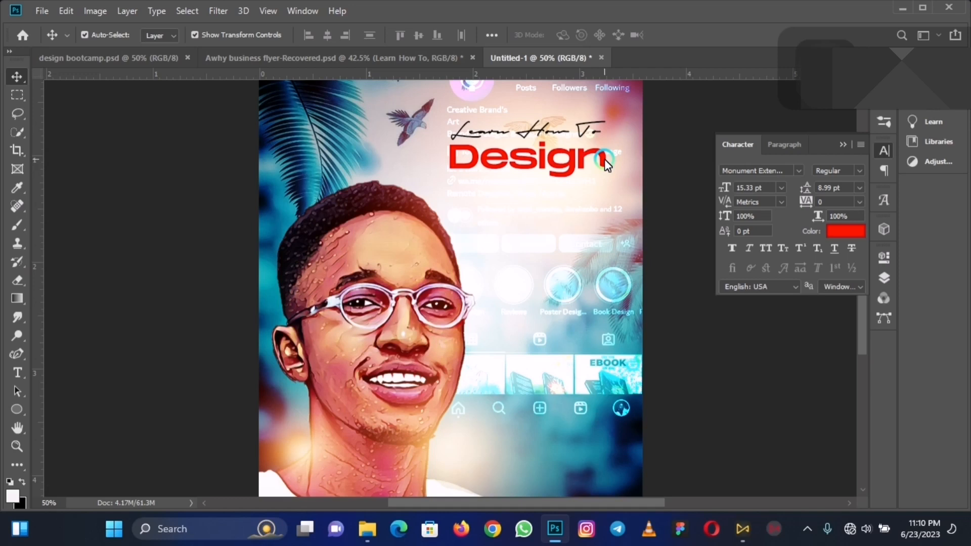
# - Duplicate the red "Design" text and shift the copy straight down to sit directly beneath the original
pyautogui.click(531, 166)
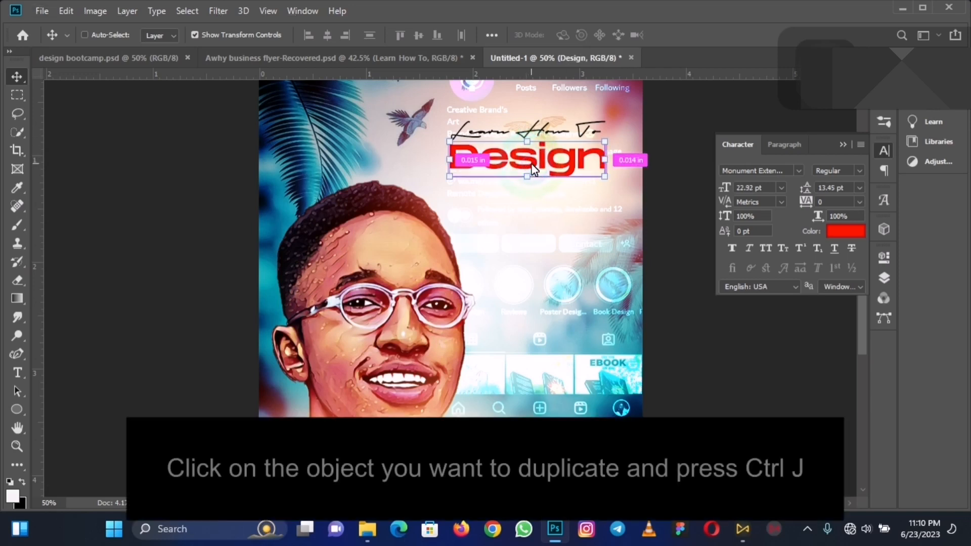
pyautogui.hotkey('ctrl', 'j')
pyautogui.hotkey('shift', 'Down')
pyautogui.hotkey('shift', 'Down')
pyautogui.hotkey('shift', 'Down')
pyautogui.hotkey('shift', 'Down')
pyautogui.hotkey('shift', 'Down')
pyautogui.hotkey('shift', 'Down')
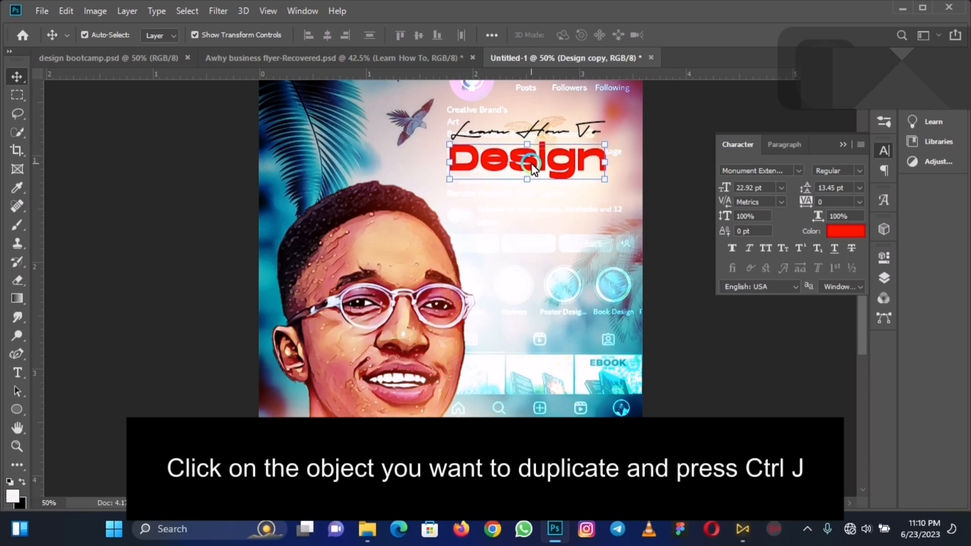
pyautogui.hotkey('shift', 'Down')
pyautogui.hotkey('shift', 'Down')
pyautogui.hotkey('shift', 'Down')
pyautogui.hotkey('shift', 'Down')
pyautogui.hotkey('shift', 'Down')
pyautogui.hotkey('shift', 'Down')
pyautogui.hotkey('shift', 'Down')
pyautogui.hotkey('shift', 'Down')
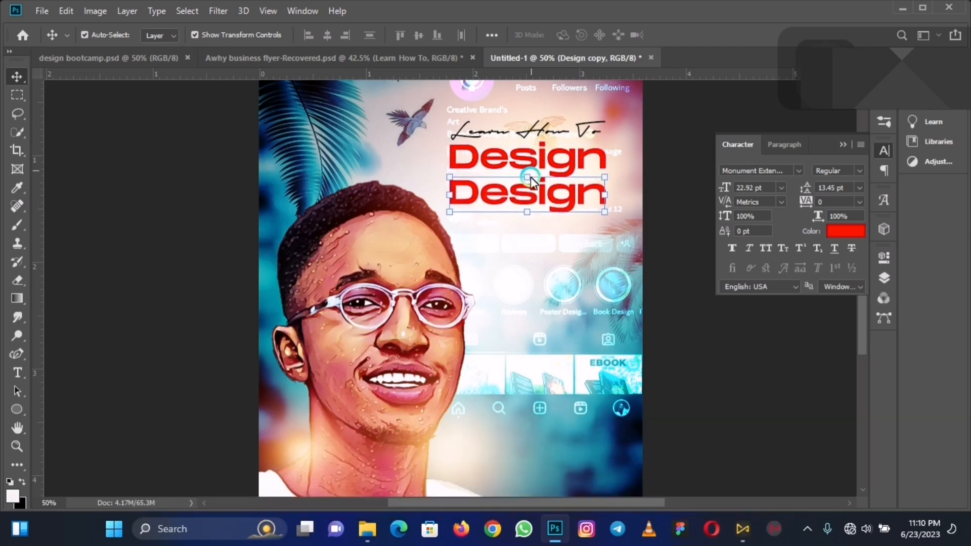
# - Replace the lower "Design" copy's text with "From Scratch." and set its font size to 18 pt
pyautogui.doubleClick(504, 196)
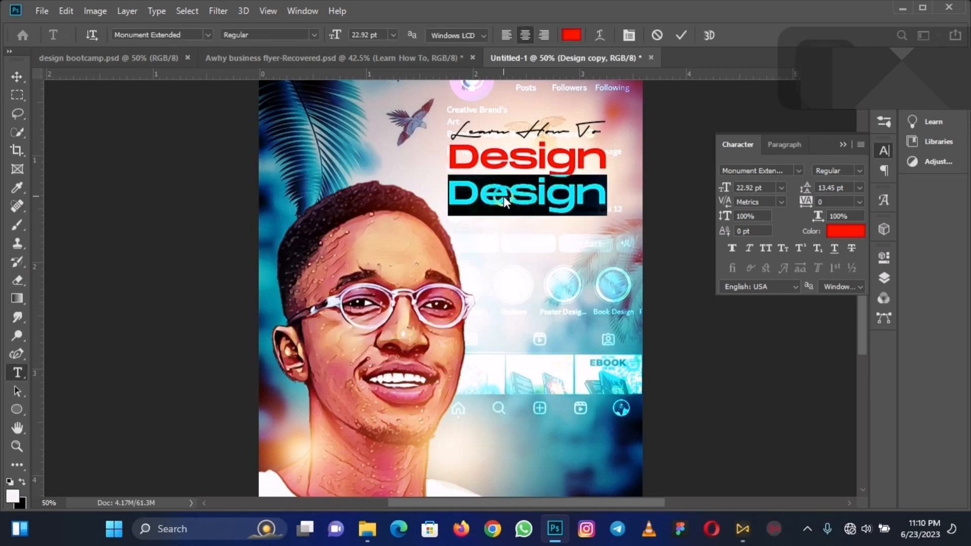
pyautogui.write('E')
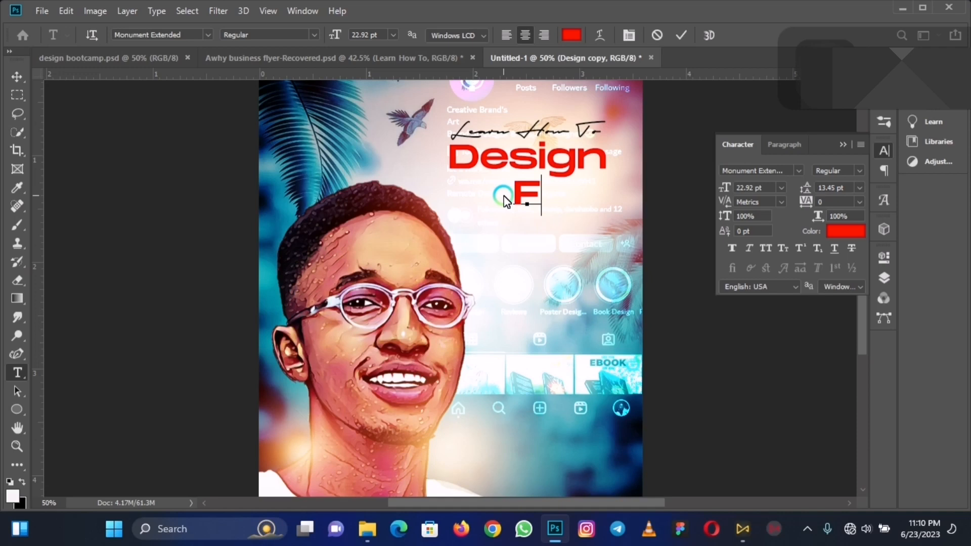
pyautogui.write('rom')
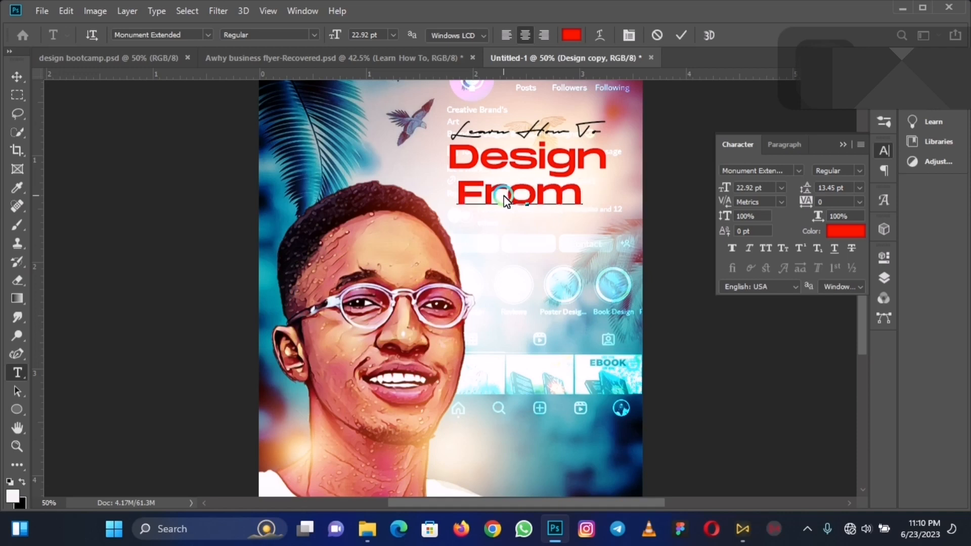
pyautogui.write(' Scra')
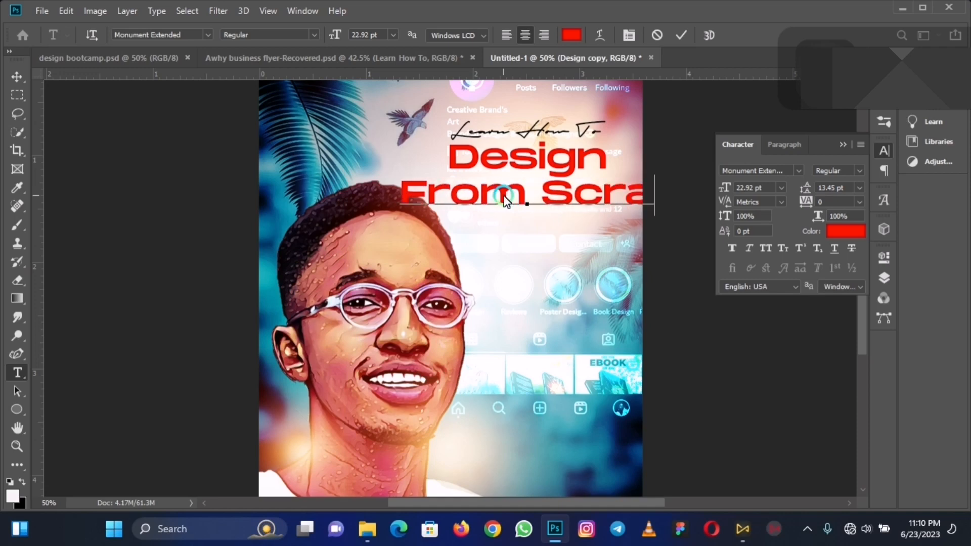
pyautogui.write('tch')
pyautogui.hotkey('ctrl', 'a')
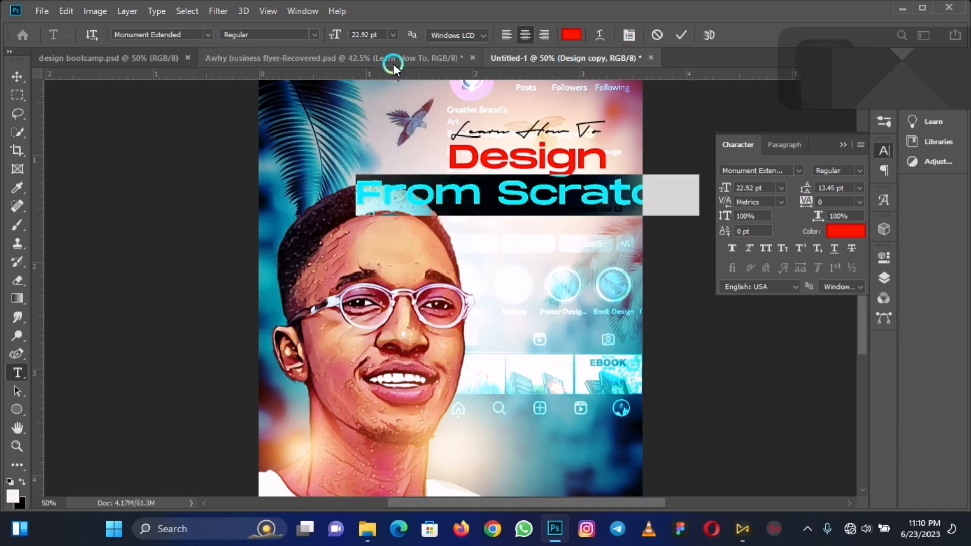
pyautogui.click(392, 35)
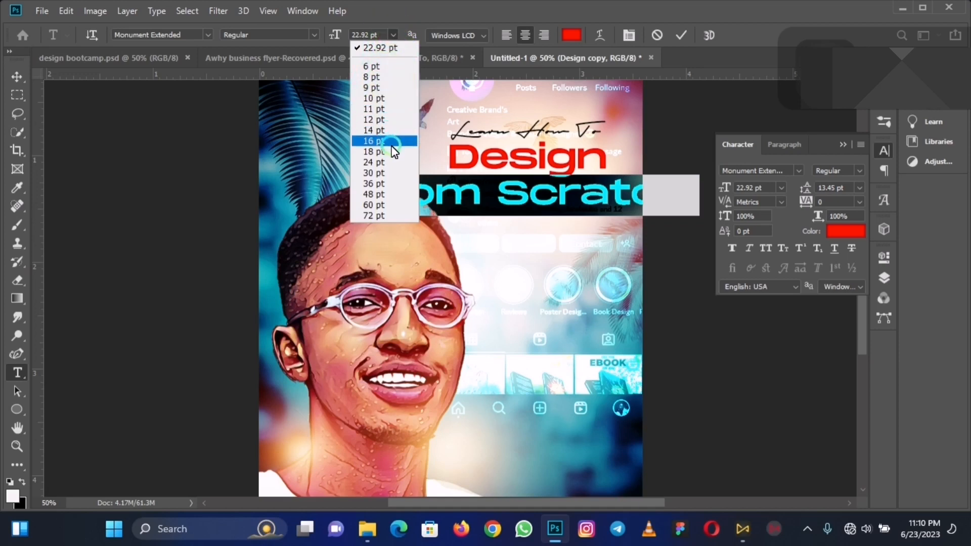
pyautogui.click(392, 147)
pyautogui.click(392, 43)
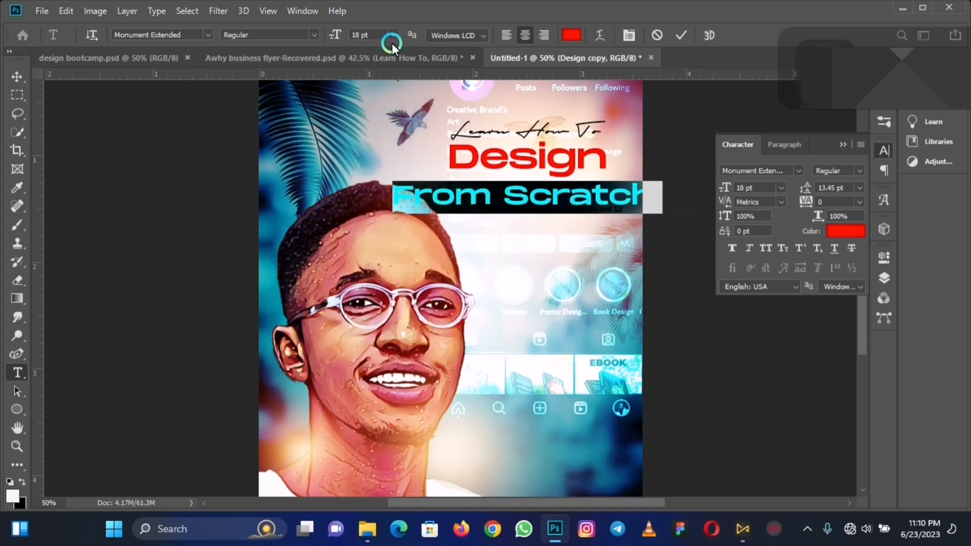
pyautogui.click(681, 35)
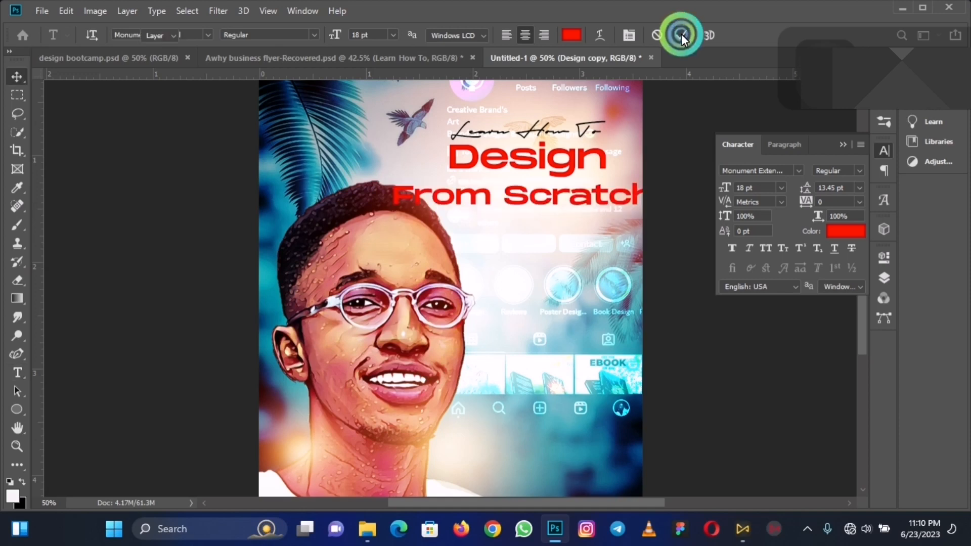
# - Scale the "From Scratch." text down to about 56% and place it just under "Design"
pyautogui.press('v')
pyautogui.moveTo(660, 182); pyautogui.dragTo(554, 187)
pyautogui.click(612, 202)
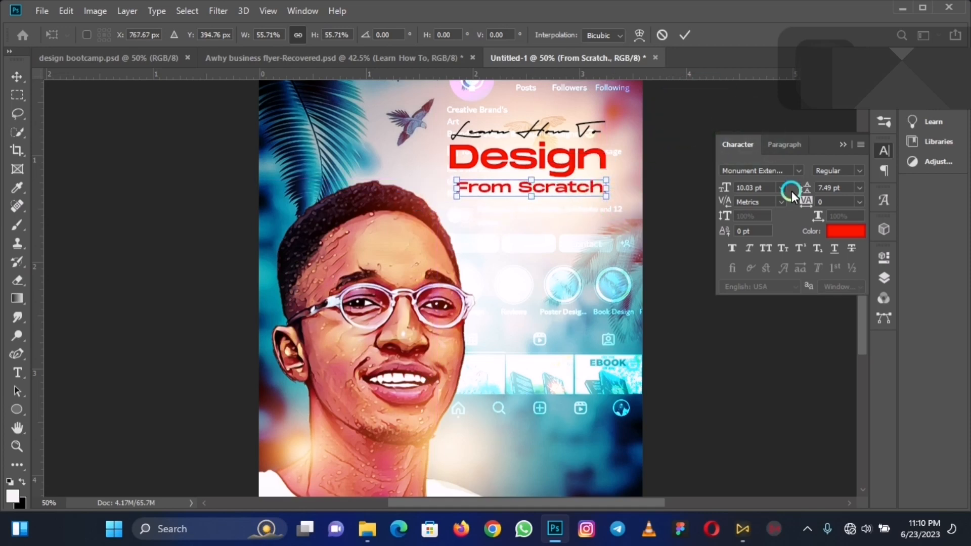
# - Set the "From Scratch." text color to black, 000000
pyautogui.click(852, 228)
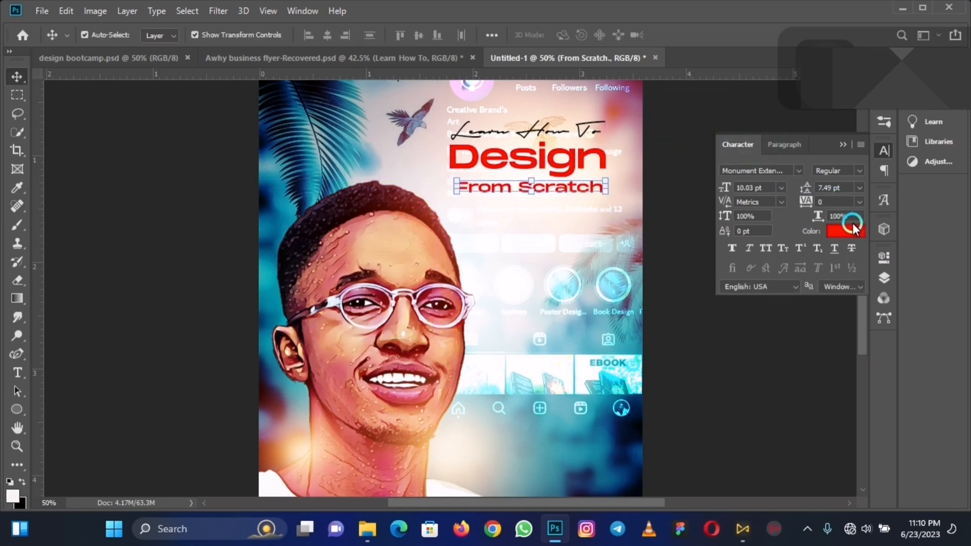
pyautogui.write('000000')
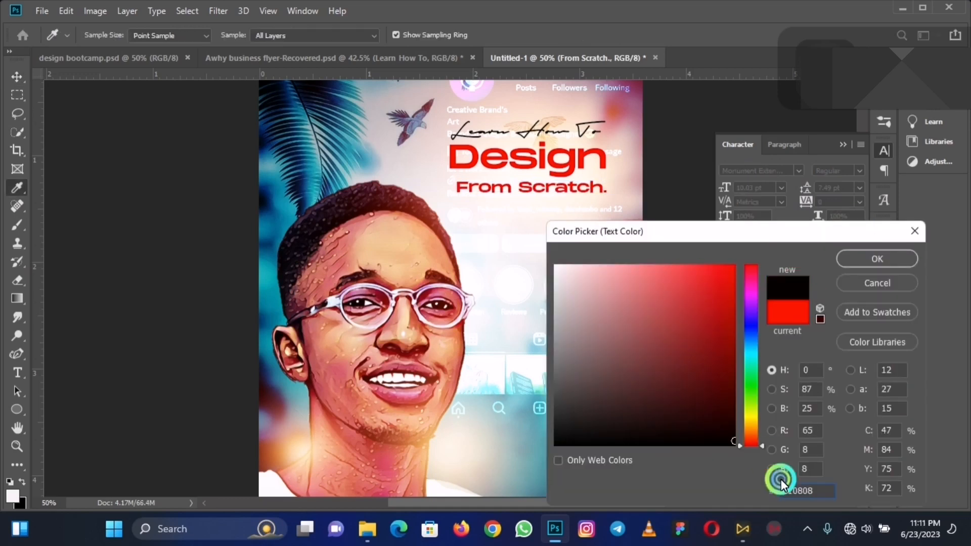
pyautogui.click(881, 258)
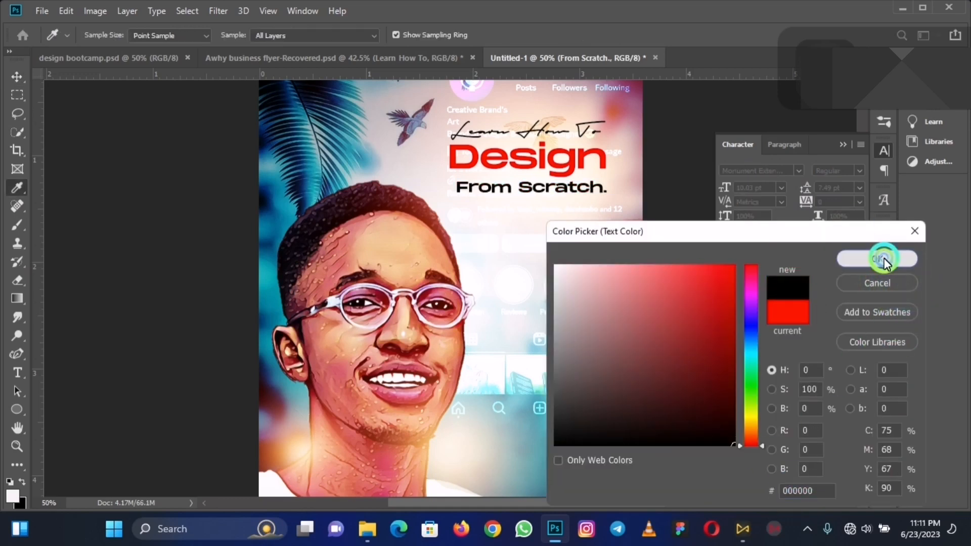
# - Nudge "From Scratch." slightly right and up, and enlarge it to about 108% so its left edge aligns with "Design"
pyautogui.press('Right')
pyautogui.press('Right')
pyautogui.press('Right')
pyautogui.press('Right')
pyautogui.press('Right')
pyautogui.press('Right')
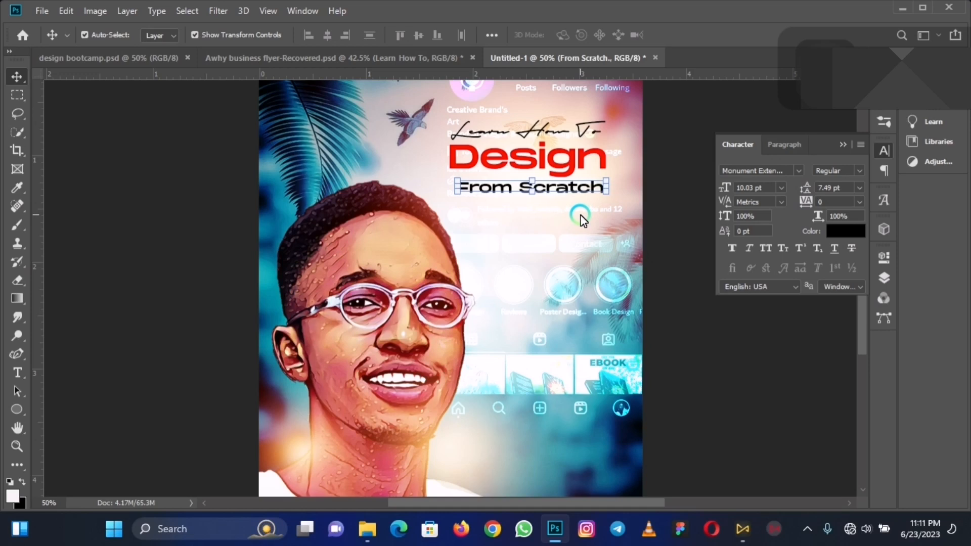
pyautogui.press('Up')
pyautogui.press('Up')
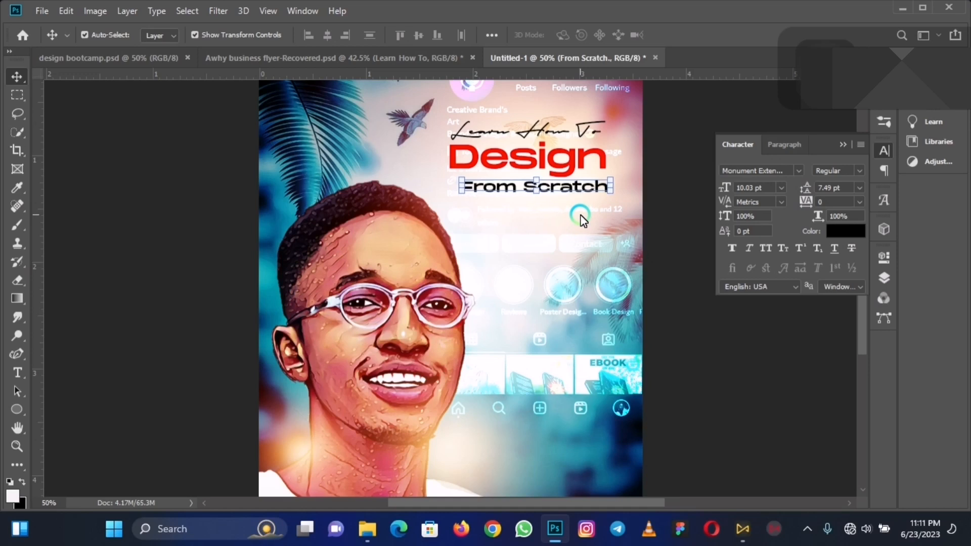
pyautogui.press('Down')
pyautogui.moveTo(455, 197); pyautogui.dragTo(452, 198)
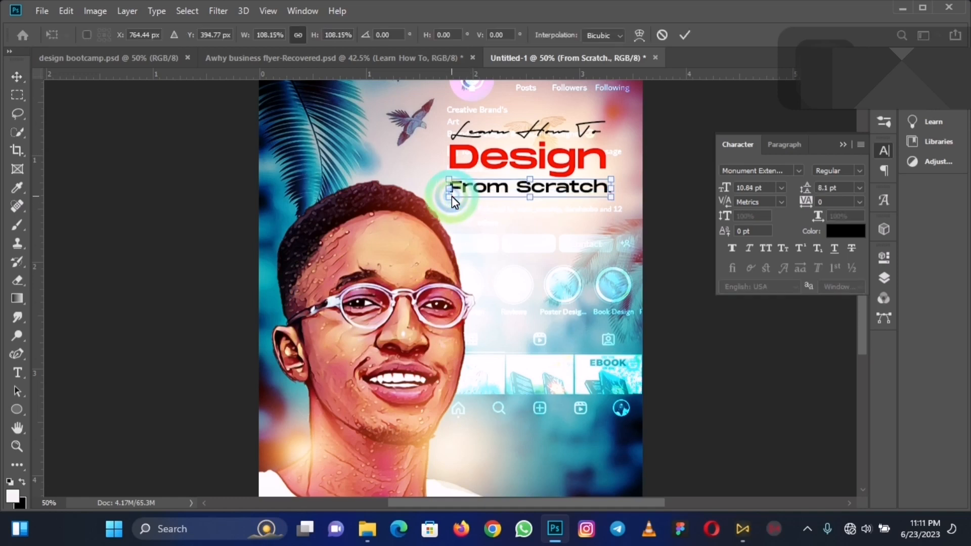
pyautogui.press('Return')
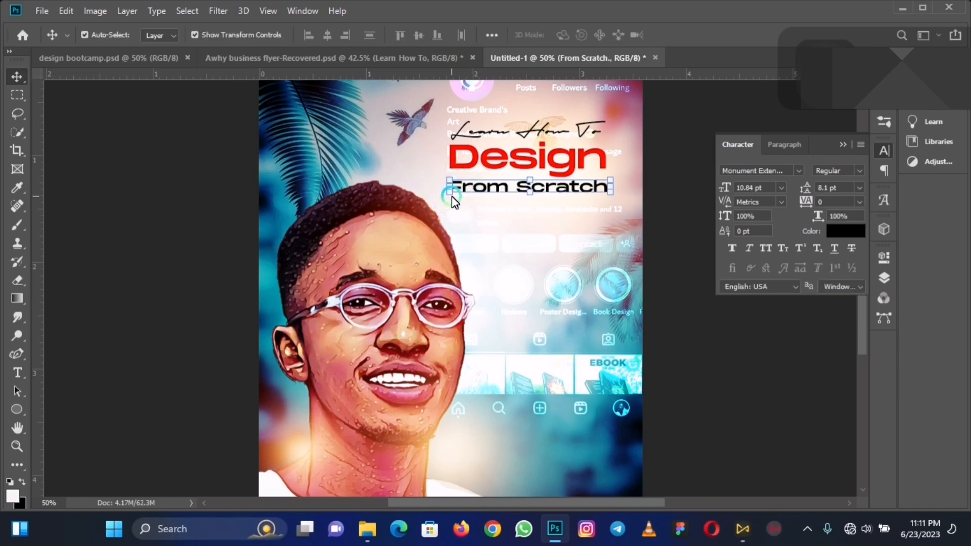
pyautogui.click(200, 303)
# - Examine the "Learn how to" heading and service list in the Awhy business flyer document, and return to the new flyer fitted on screen
pyautogui.hotkey('ctrl', '-')
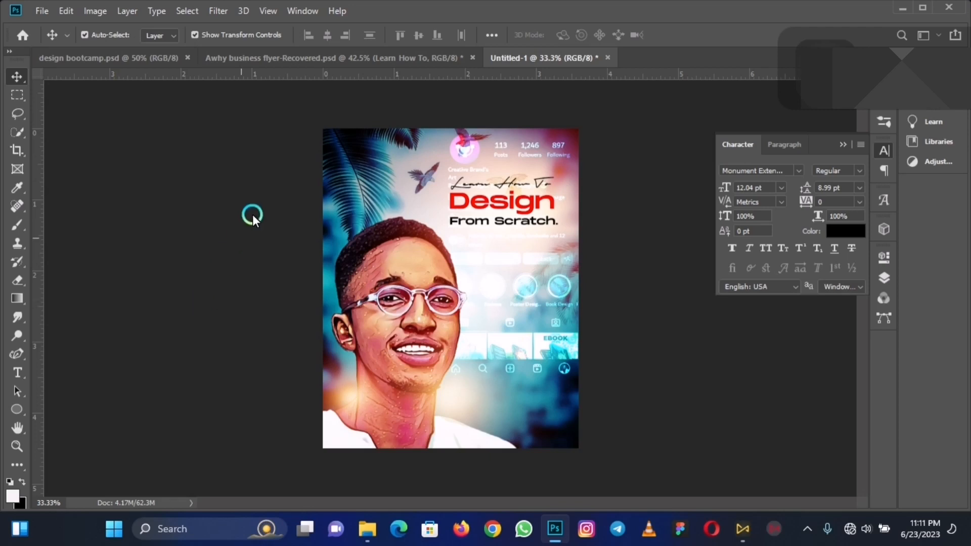
pyautogui.click(270, 62)
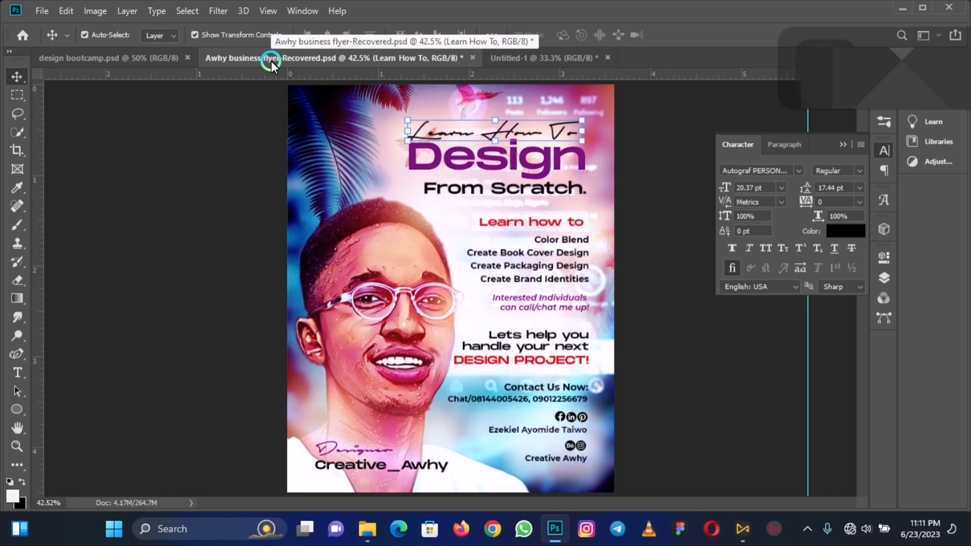
pyautogui.click(531, 224)
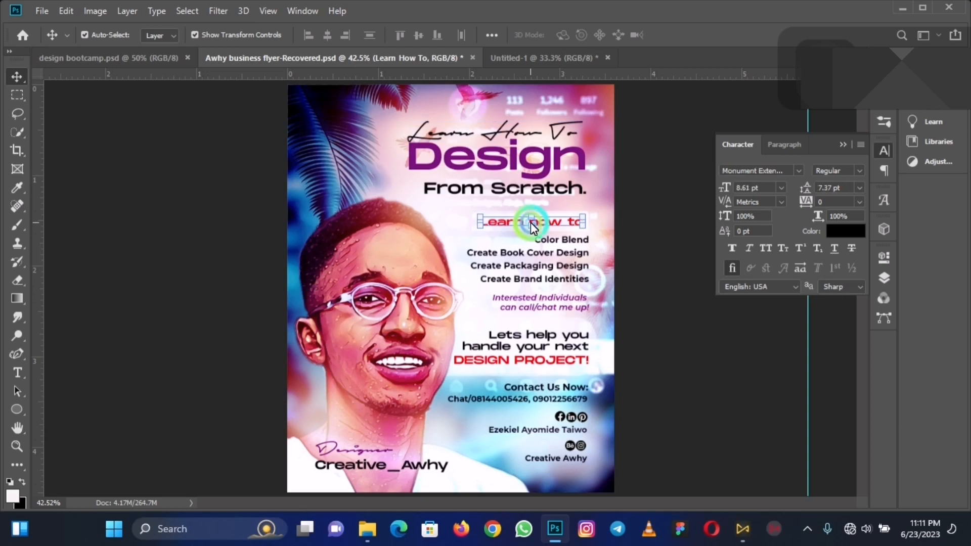
pyautogui.keyDown('shift'); pyautogui.click(547, 256); pyautogui.keyUp('shift')
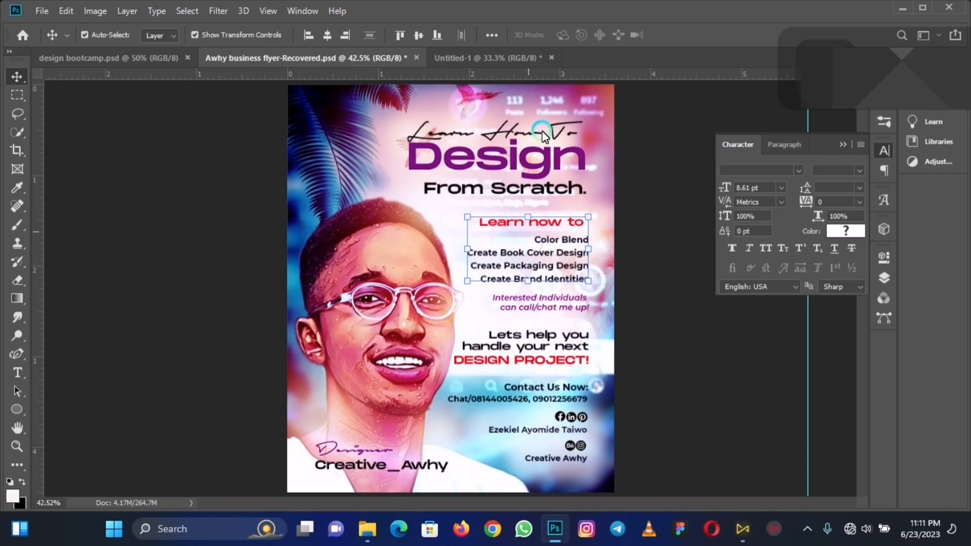
pyautogui.click(514, 61)
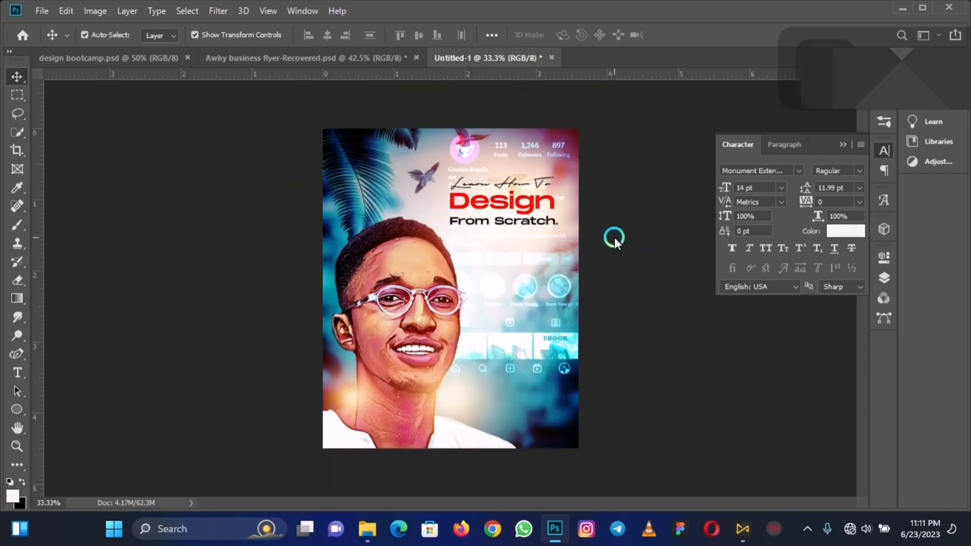
pyautogui.hotkey('ctrl', '0')
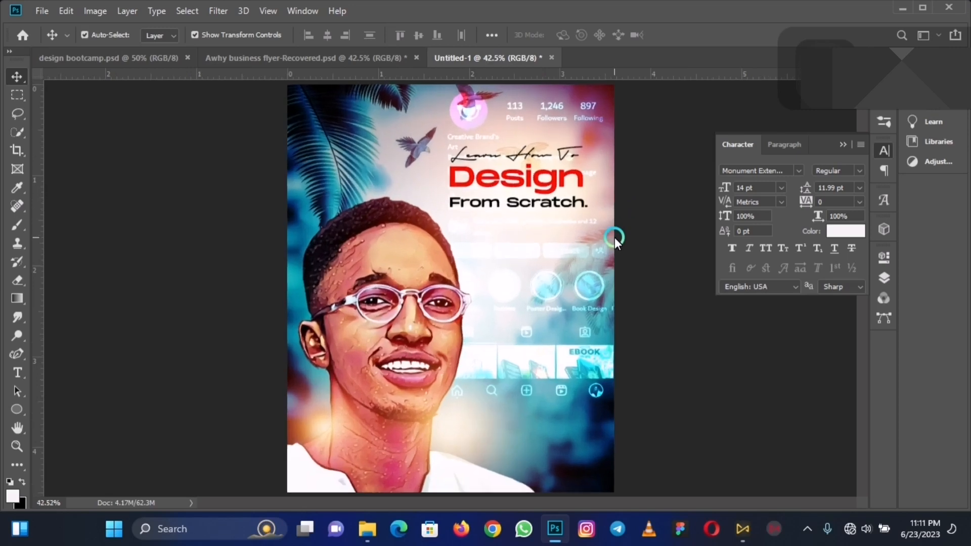
# - Paste the copied "Learn how to" heading and service list into the flyer, and place them right-aligned under "From Scratch."
pyautogui.hotkey('ctrl', 'v')
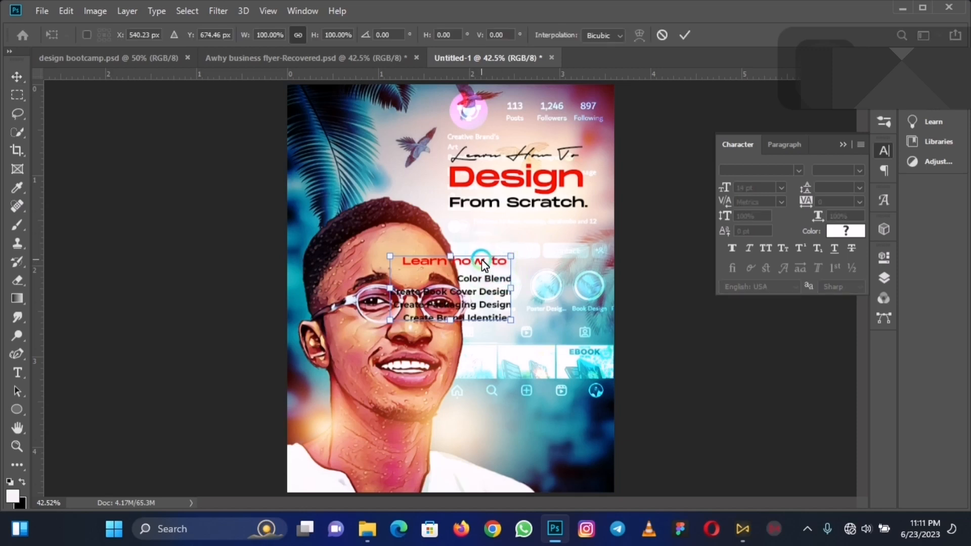
pyautogui.moveTo(485, 262); pyautogui.dragTo(557, 231)
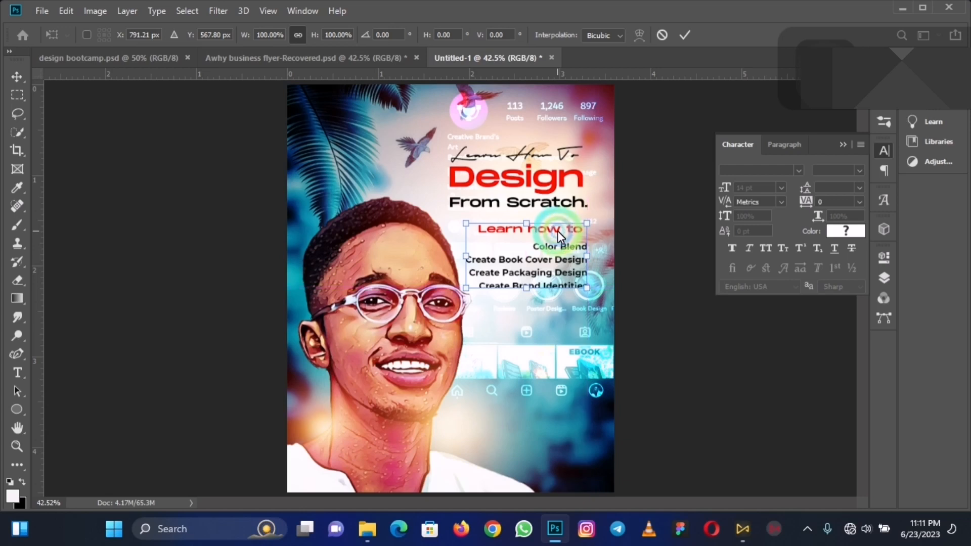
pyautogui.click(639, 307)
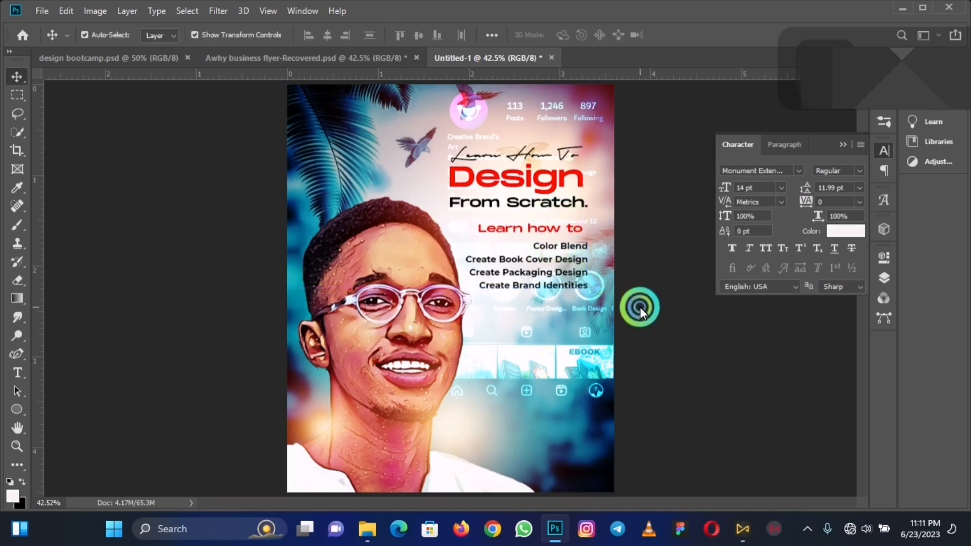
# - Move the service list down, try left and centered alignment on its text, and return it to right alignment
pyautogui.moveTo(559, 260); pyautogui.dragTo(563, 332)
pyautogui.doubleClick(563, 331)
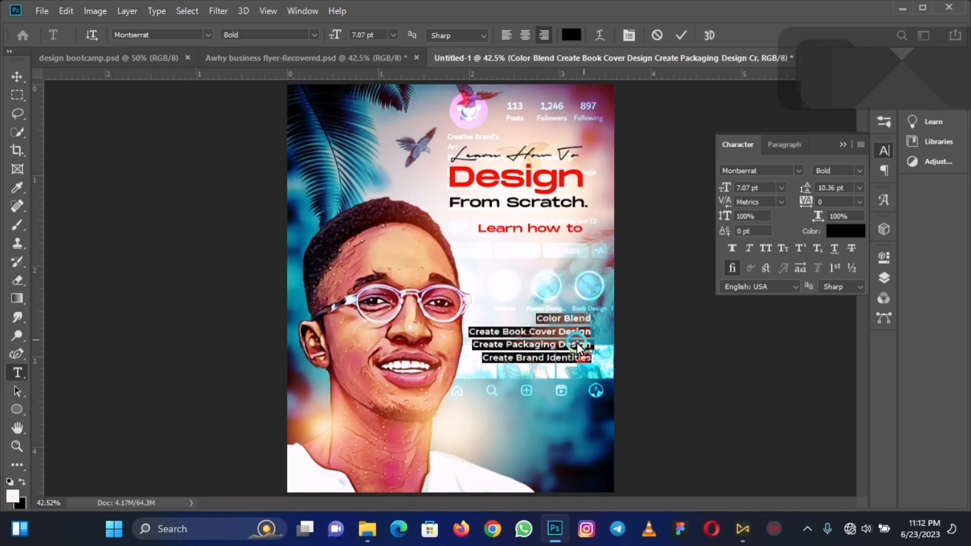
pyautogui.click(507, 36)
pyautogui.click(507, 35)
pyautogui.click(524, 35)
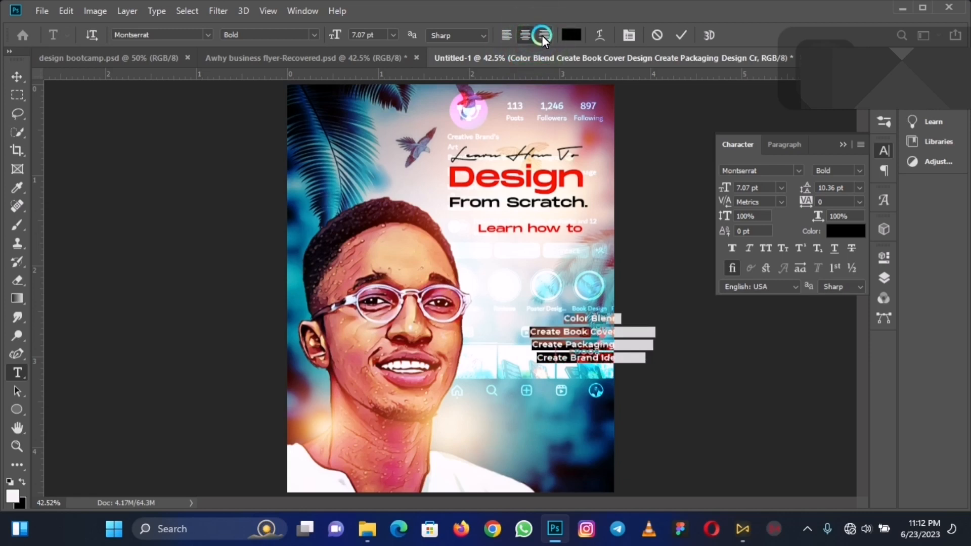
pyautogui.click(542, 35)
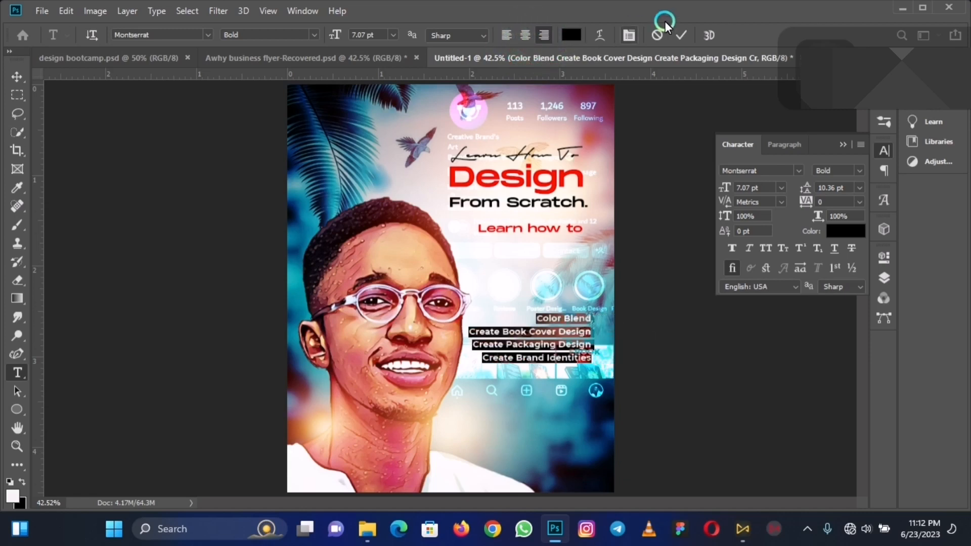
pyautogui.click(682, 35)
pyautogui.press('v')
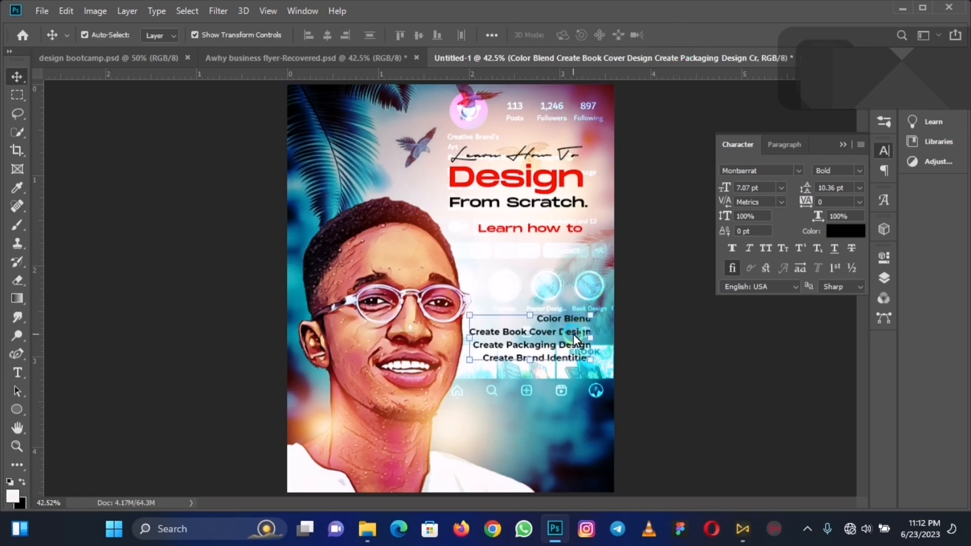
# - Move the service list back up to just under the red "Learn how to" heading
pyautogui.moveTo(573, 334); pyautogui.dragTo(570, 268)
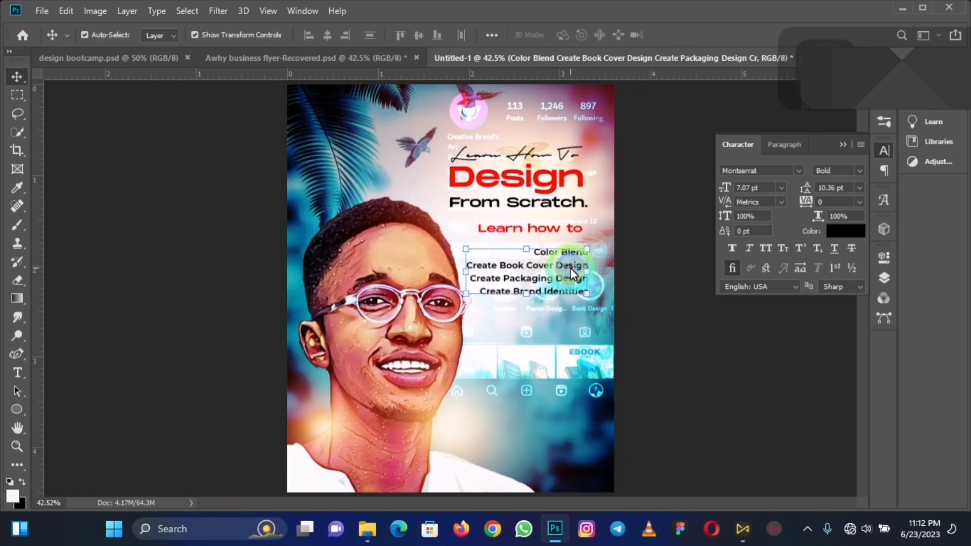
pyautogui.hotkey('shift', 'Up')
pyautogui.hotkey('shift', 'Up')
pyautogui.hotkey('shift', 'Up')
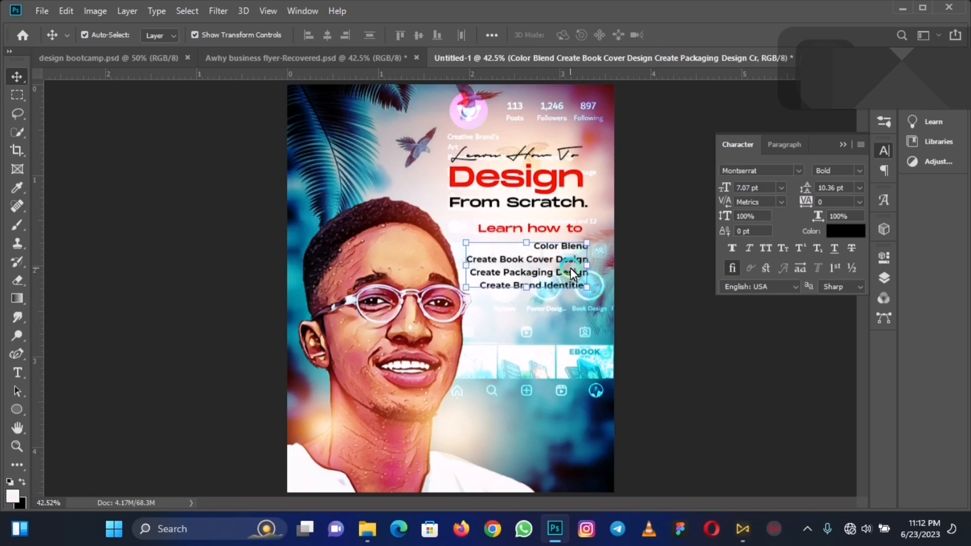
# - Nudge the man's cutout portrait slightly left and up, away from the service list, and deselect it
pyautogui.click(418, 300)
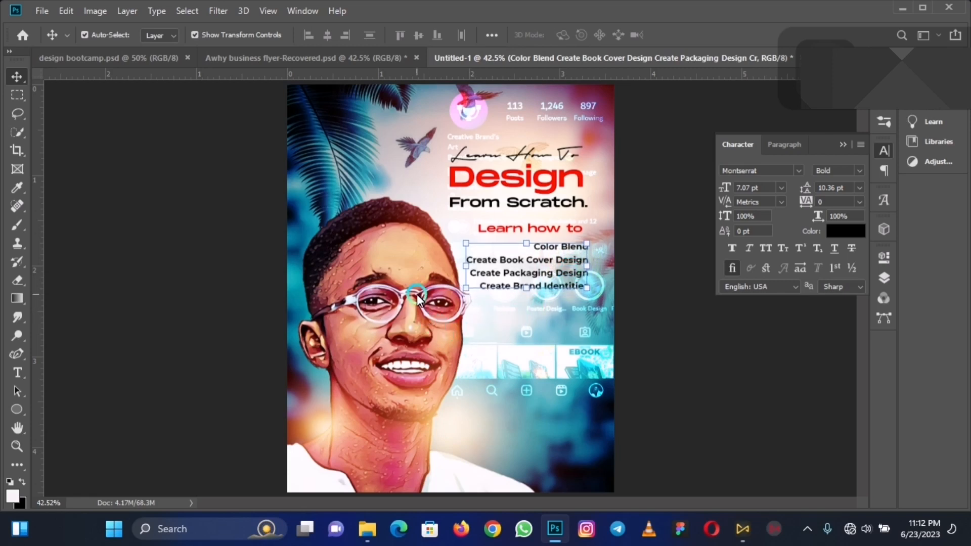
pyautogui.click(358, 302)
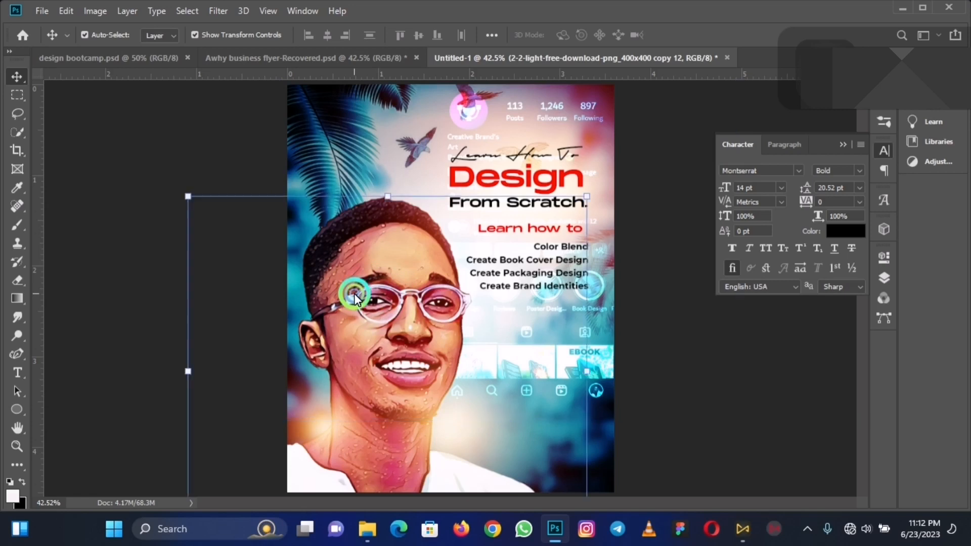
pyautogui.moveTo(358, 302)
pyautogui.mouseDown()
pyautogui.moveTo(351, 292)
pyautogui.moveTo(353, 300)
pyautogui.mouseUp()
pyautogui.click(657, 343)
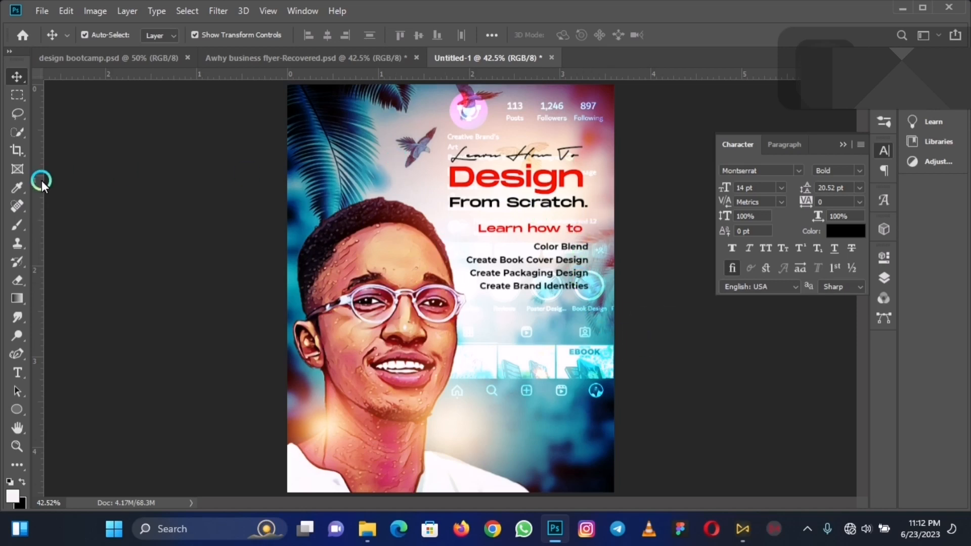
# - Draw a white rounded rectangle about 414 x 58 px with 10 px corners over the red "Learn how to" heading
pyautogui.click(24, 411)
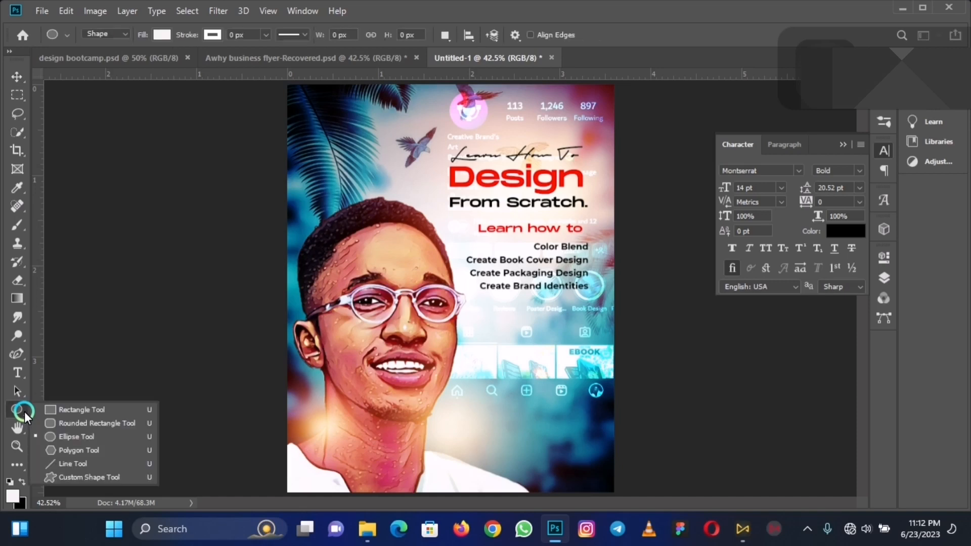
pyautogui.click(65, 423)
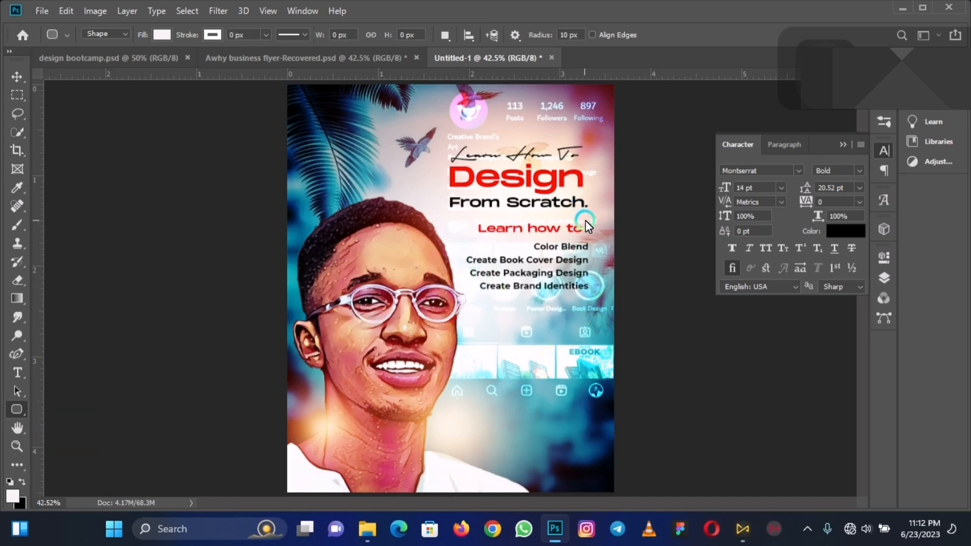
pyautogui.moveTo(587, 221); pyautogui.dragTo(463, 238)
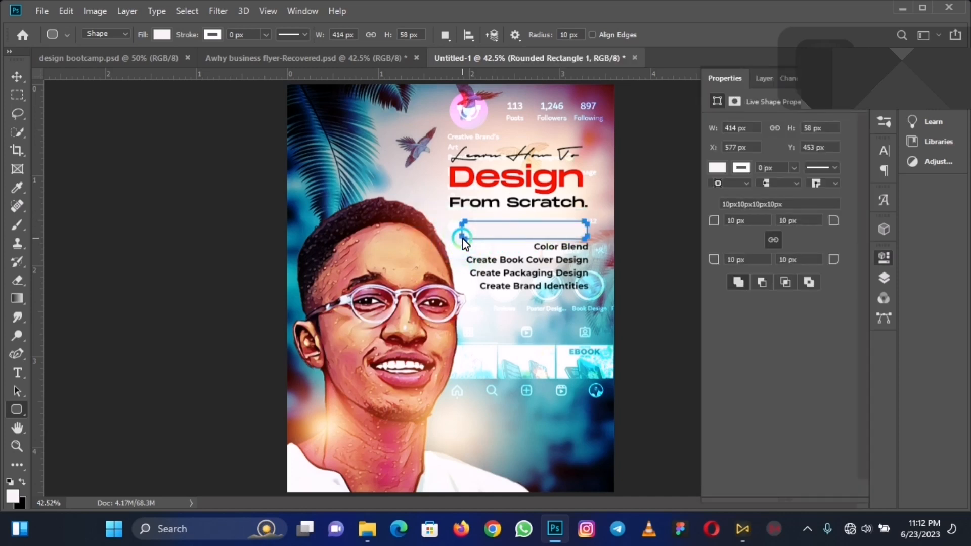
# - Stretch the rounded rectangle upward and to the left to about 431 x 74 px
pyautogui.click(22, 80)
pyautogui.click(485, 197)
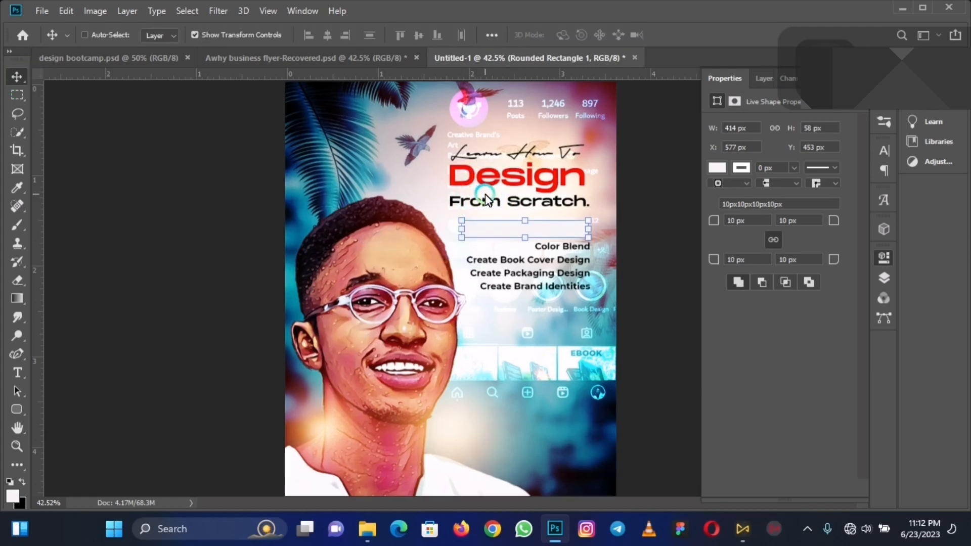
pyautogui.hotkey('ctrl', '+')
pyautogui.hotkey('ctrl', '+')
pyautogui.hotkey('ctrl', '+')
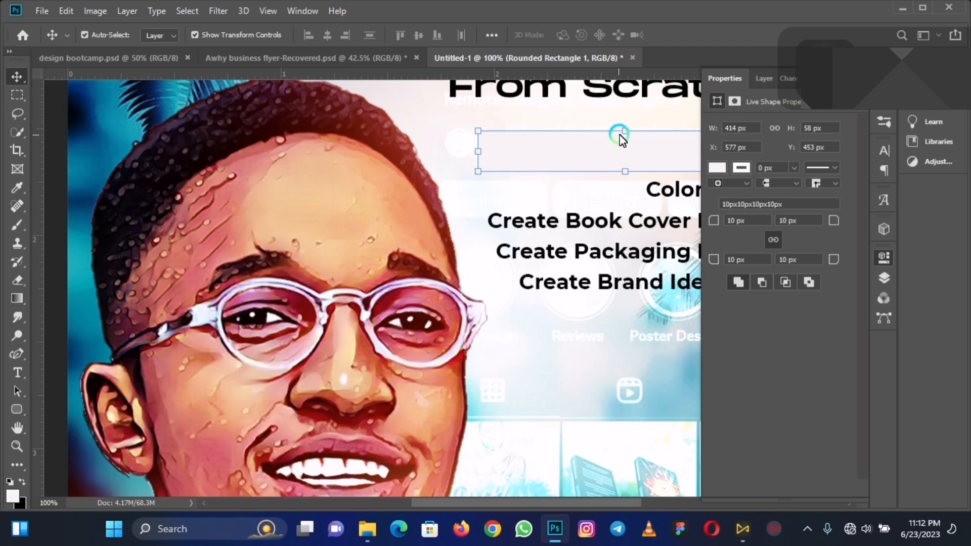
pyautogui.moveTo(625, 131); pyautogui.dragTo(621, 121)
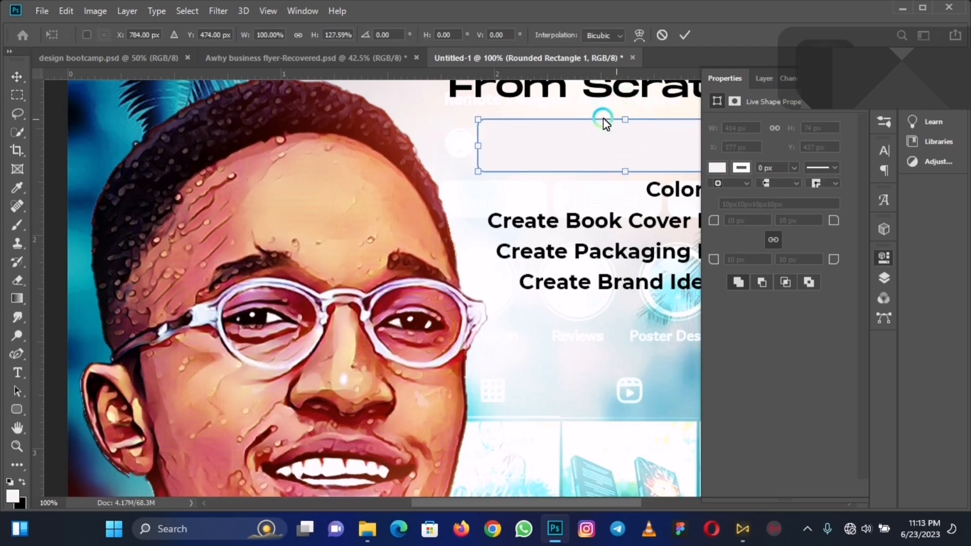
pyautogui.moveTo(486, 139); pyautogui.dragTo(468, 146)
pyautogui.press('Return')
pyautogui.hotkey('ctrl', '-')
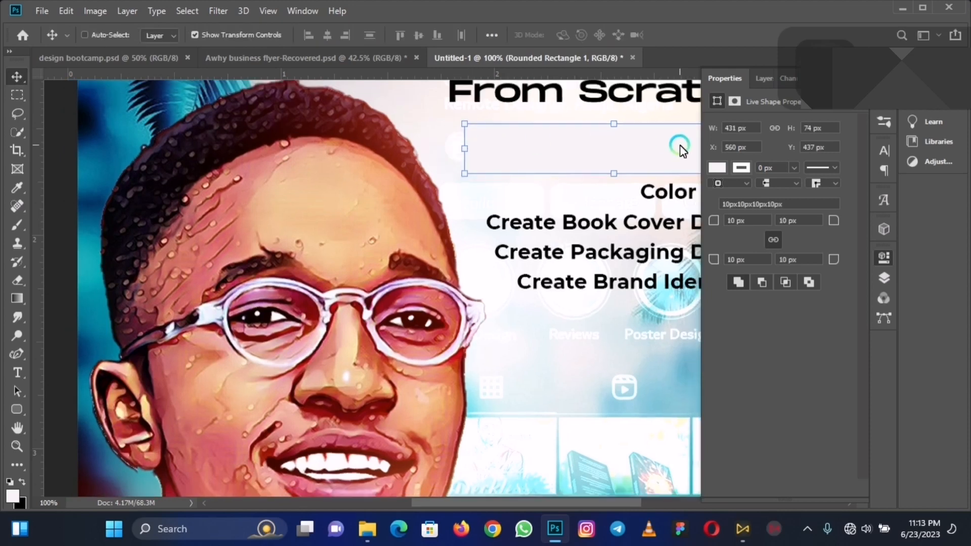
pyautogui.hotkey('ctrl', '-')
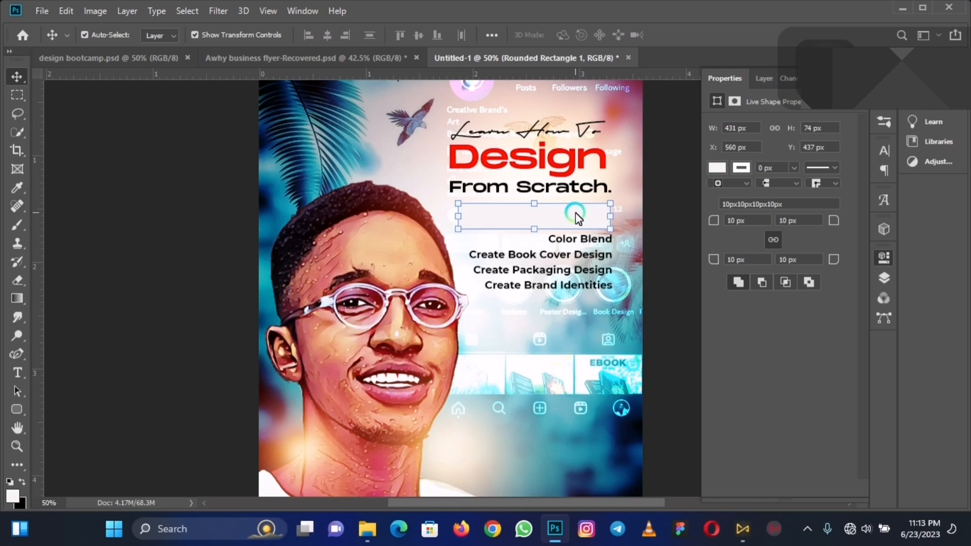
# - Move the rounded rectangle layer beneath all the text layers and lower its opacity to 47%
pyautogui.click(883, 272)
pyautogui.moveTo(785, 167); pyautogui.dragTo(807, 320)
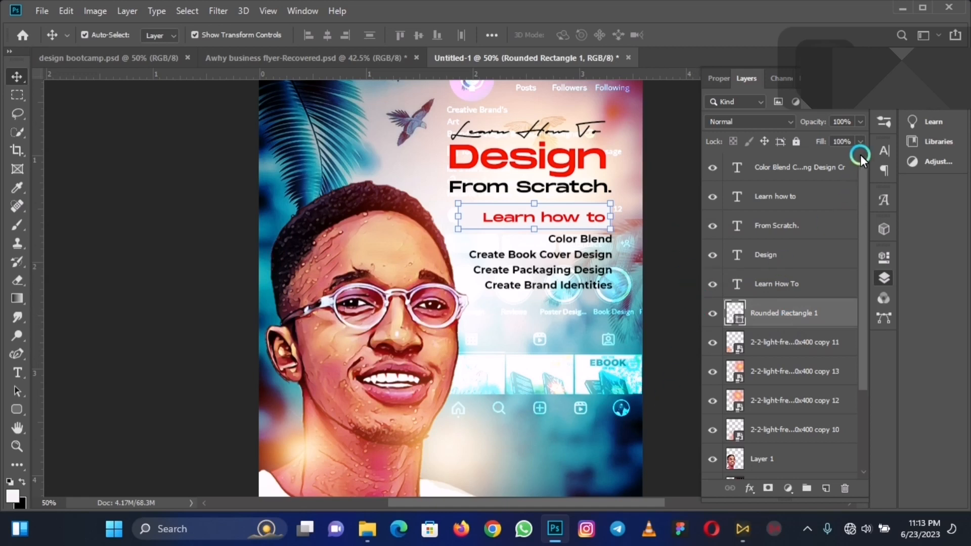
pyautogui.click(859, 122)
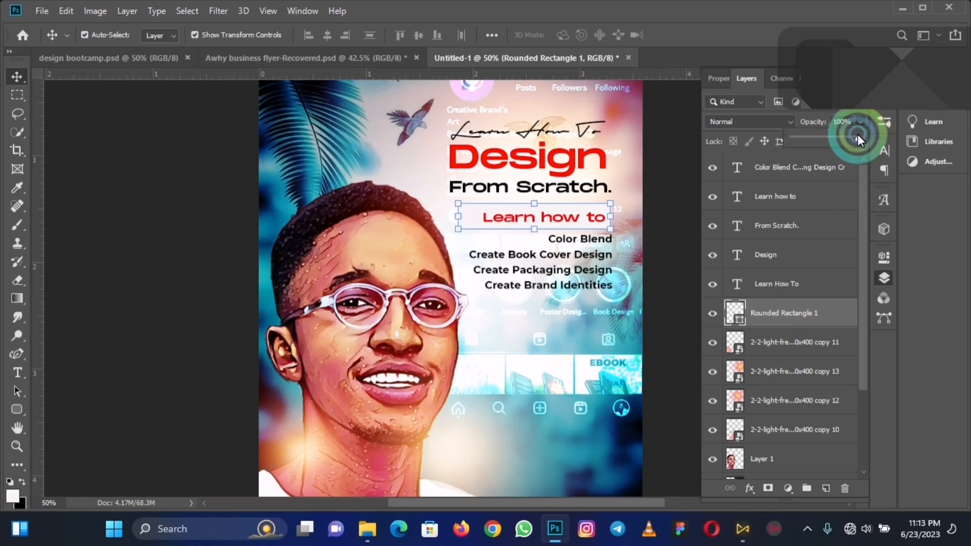
pyautogui.moveTo(857, 135); pyautogui.dragTo(823, 138)
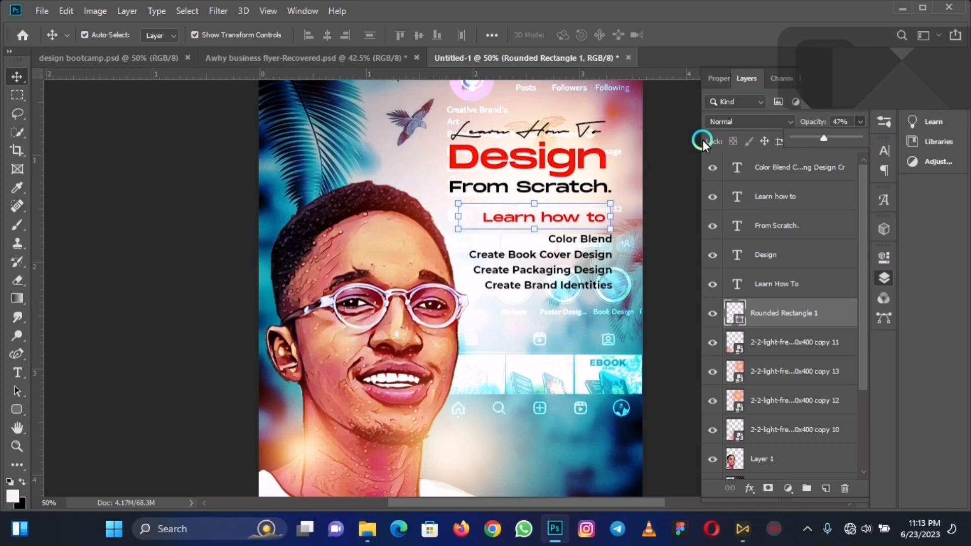
# - Set all four corner radii of the rounded rectangle to 37 px and deselect it
pyautogui.click(887, 259)
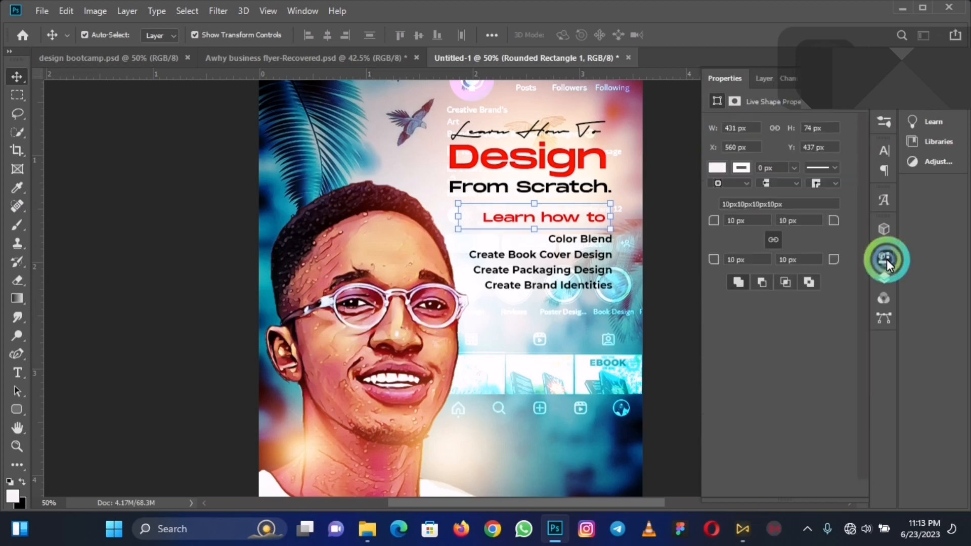
pyautogui.click(816, 220)
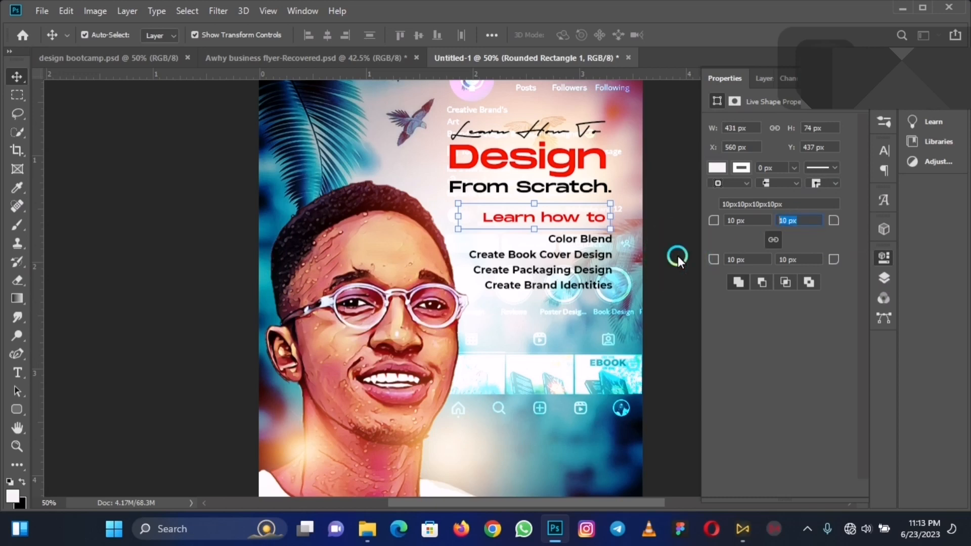
pyautogui.write('37')
pyautogui.press('Return')
pyautogui.click(672, 337)
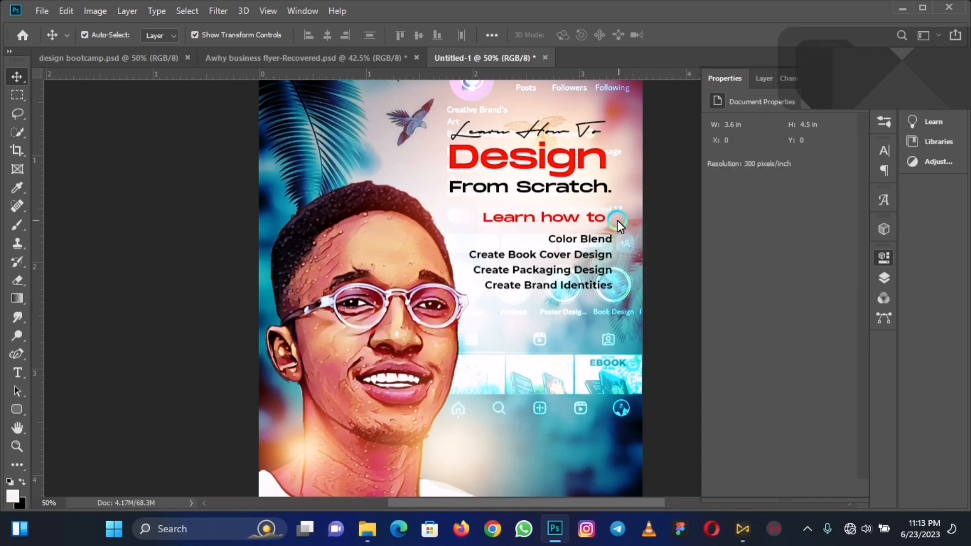
# - Shift the rounded rectangle slightly right and down to about X 566, Y 439 px, and fit the flyer on screen
pyautogui.click(605, 212)
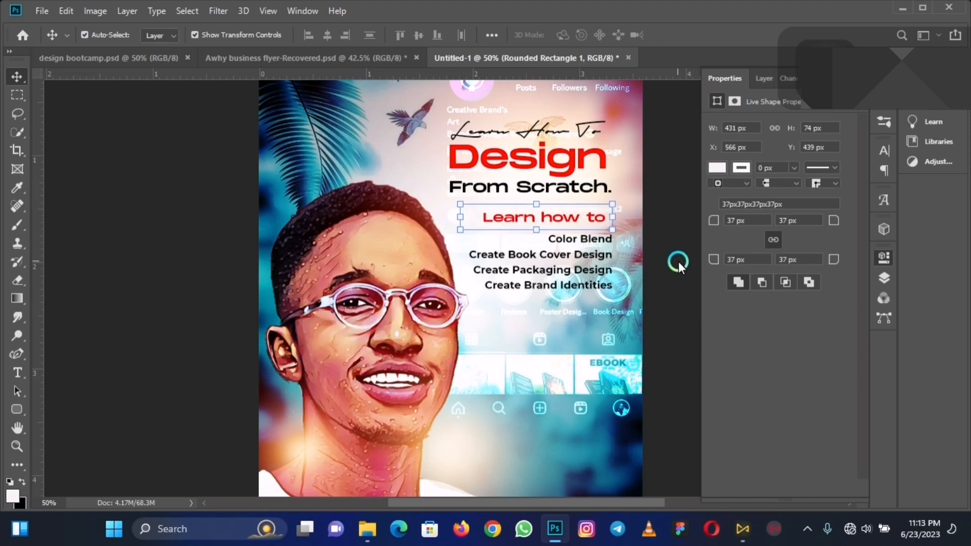
pyautogui.click(678, 277)
pyautogui.hotkey('ctrl', '-')
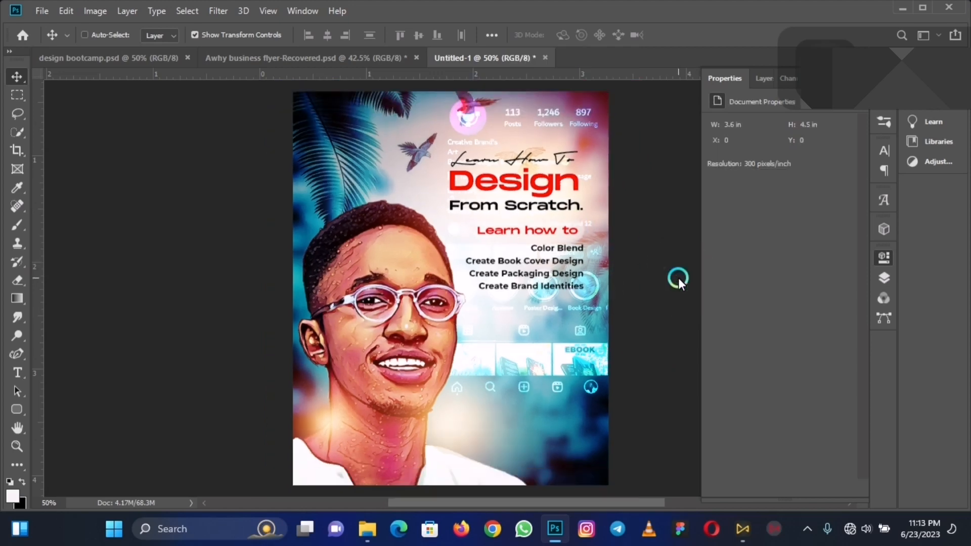
pyautogui.hotkey('ctrl', '-')
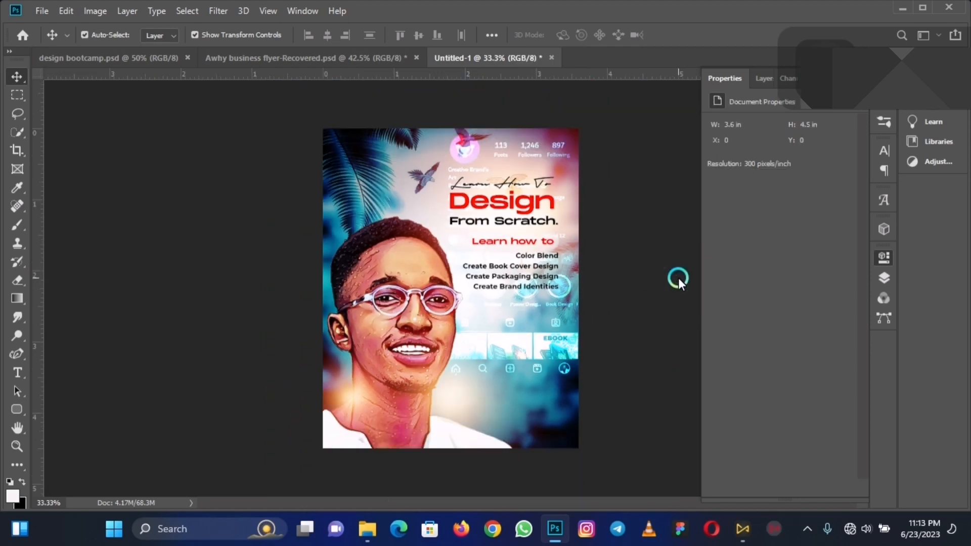
pyautogui.hotkey('ctrl', '+')
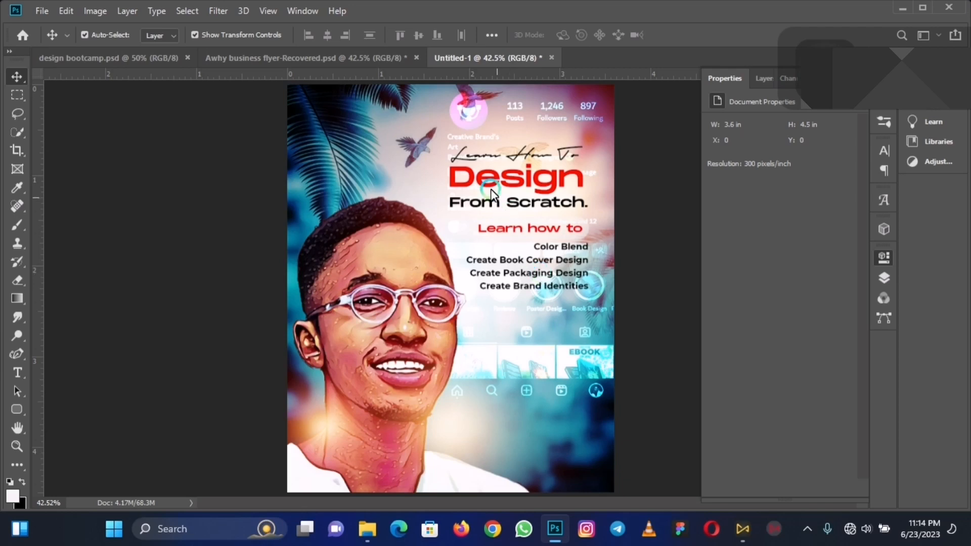
# - Copy the "Interested Individuals can call/chat me up!" and "Lets help you handle your next DESIGN PROJECT!" text layers from Awhy business flyer-Recovered.psd
pyautogui.click(380, 60)
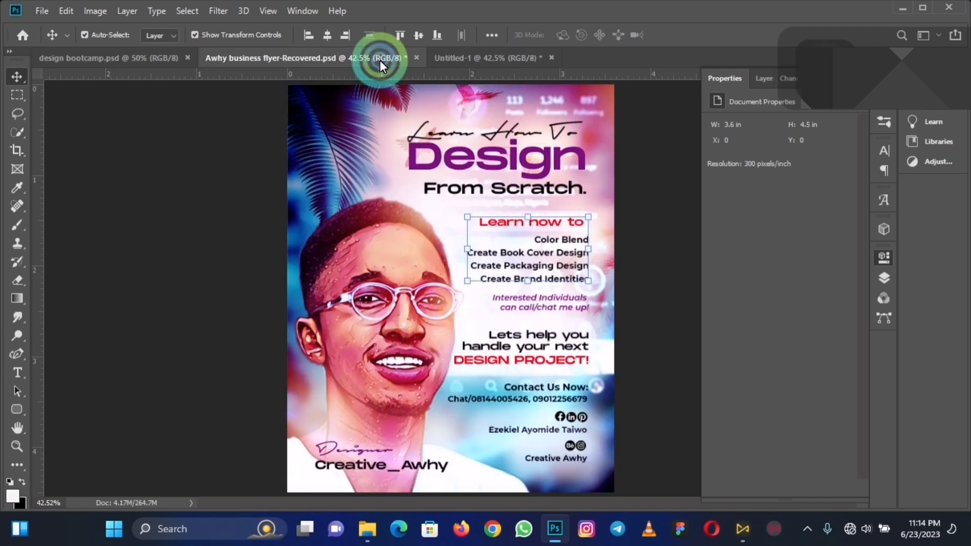
pyautogui.click(527, 301)
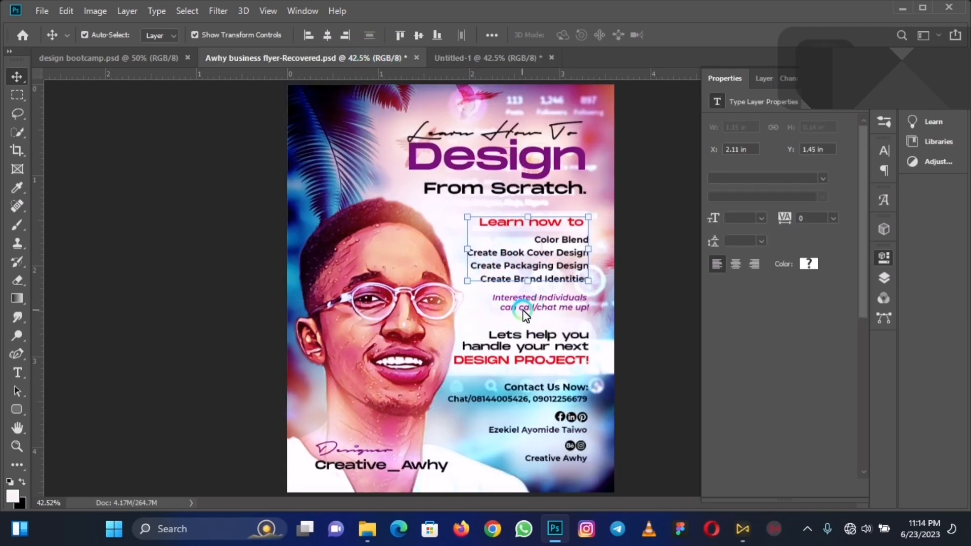
pyautogui.click(529, 306)
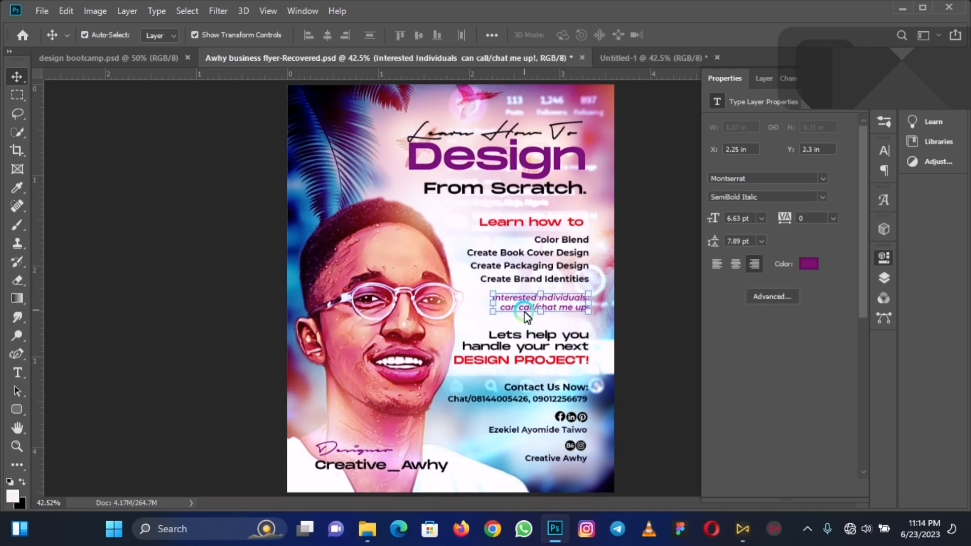
pyautogui.click(517, 337)
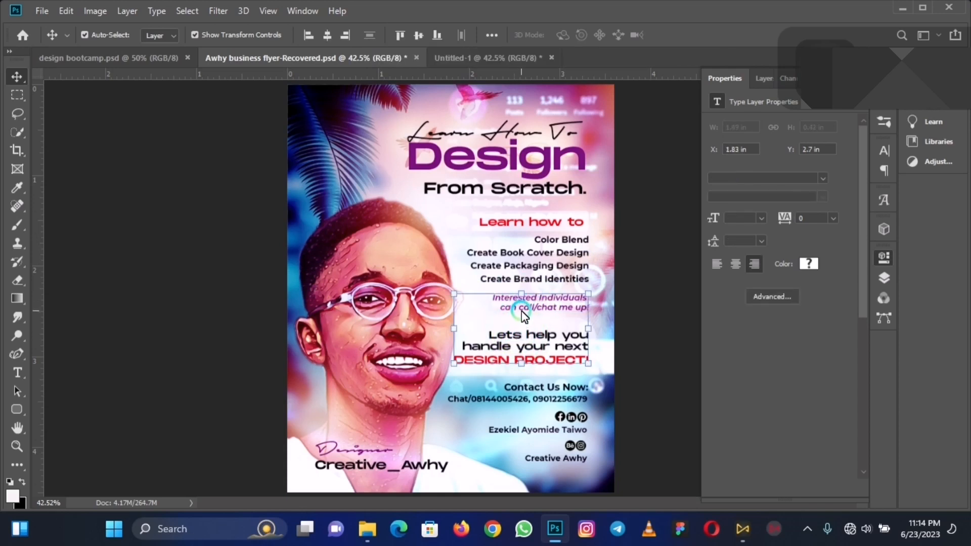
pyautogui.press('ctrl')
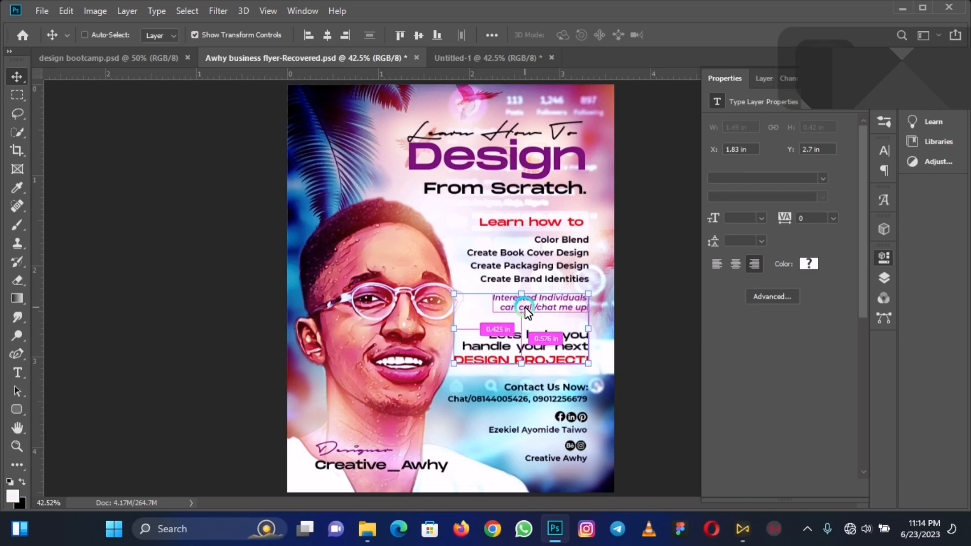
# - Paste both text layers into Untitled-1 and position them beneath the service list at about X 774, Y 833 px
pyautogui.click(499, 60)
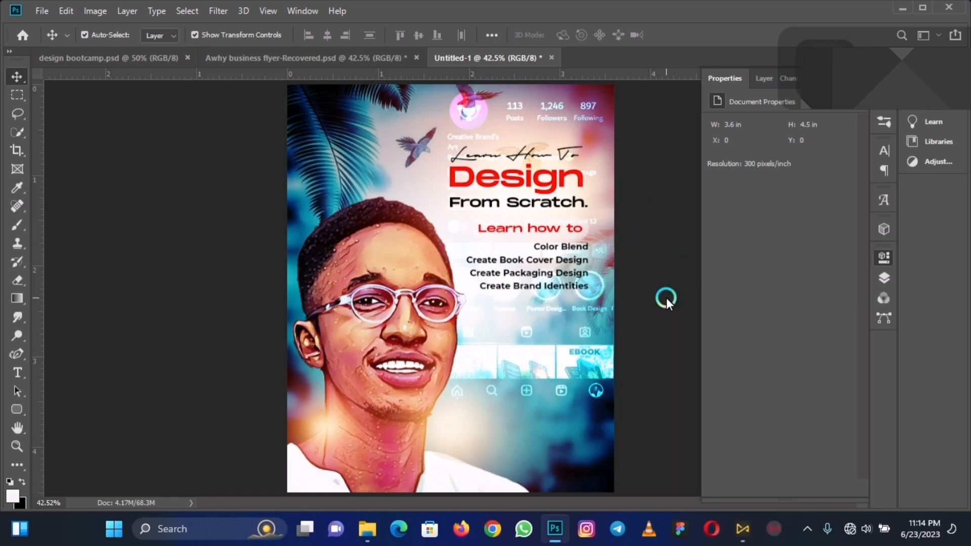
pyautogui.press('ctrl')
pyautogui.hotkey('ctrl', 'v')
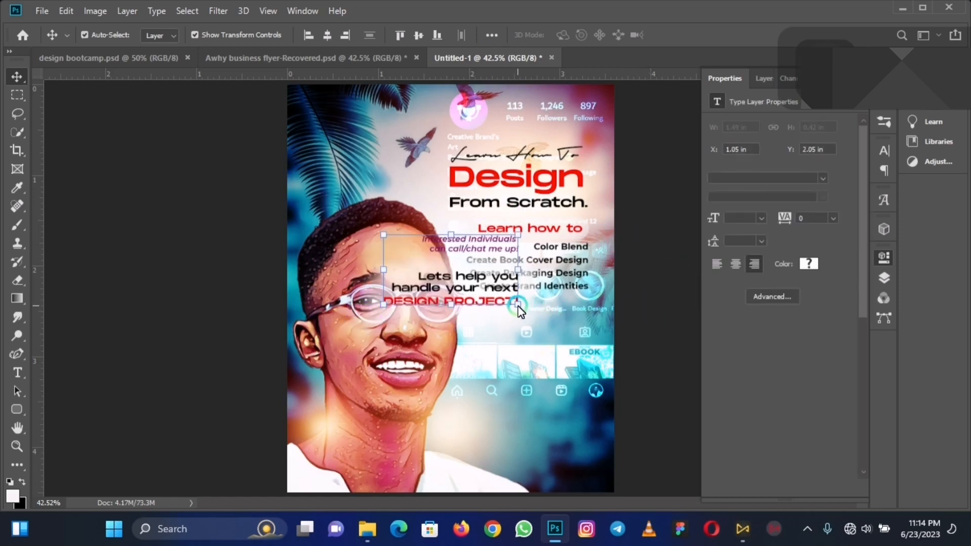
pyautogui.hotkey('ctrl', 't')
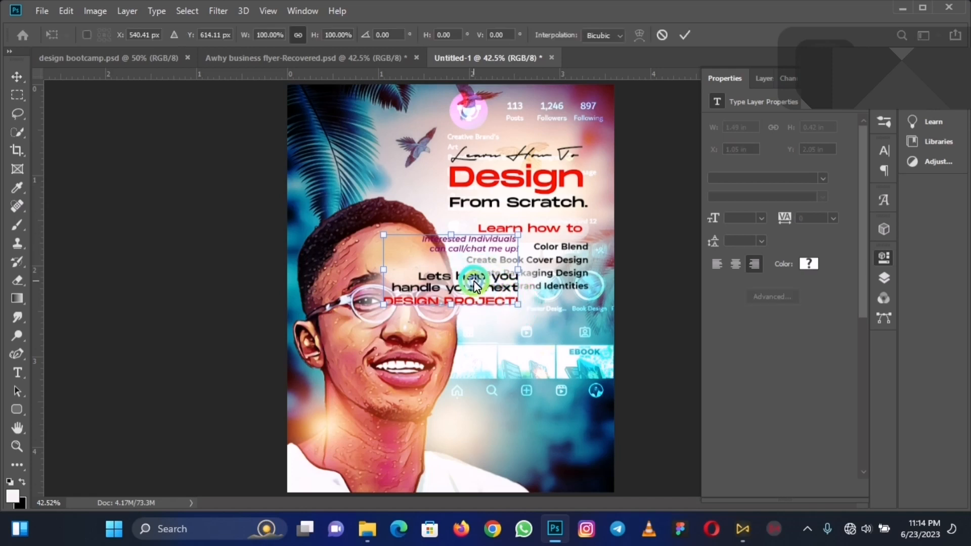
pyautogui.moveTo(475, 286); pyautogui.dragTo(545, 348)
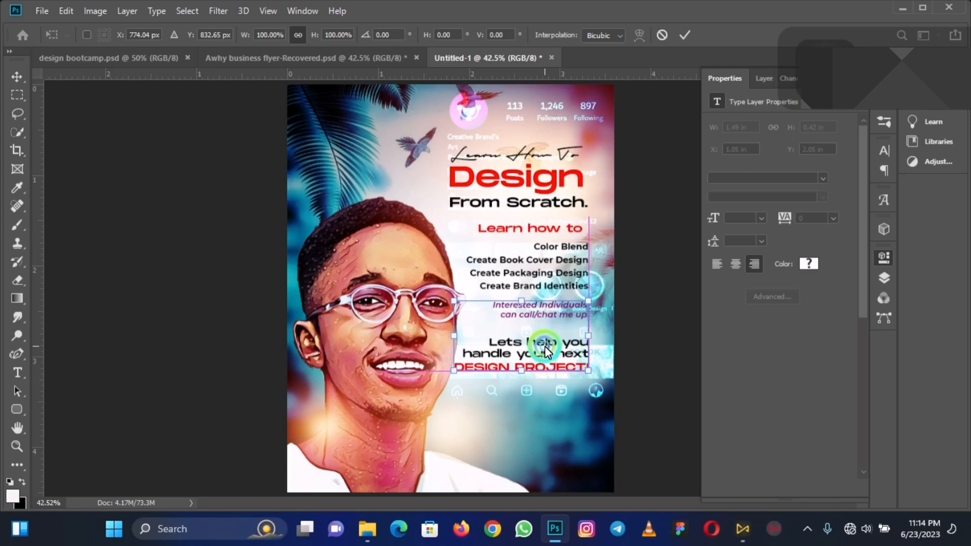
pyautogui.click(681, 34)
pyautogui.click(611, 318)
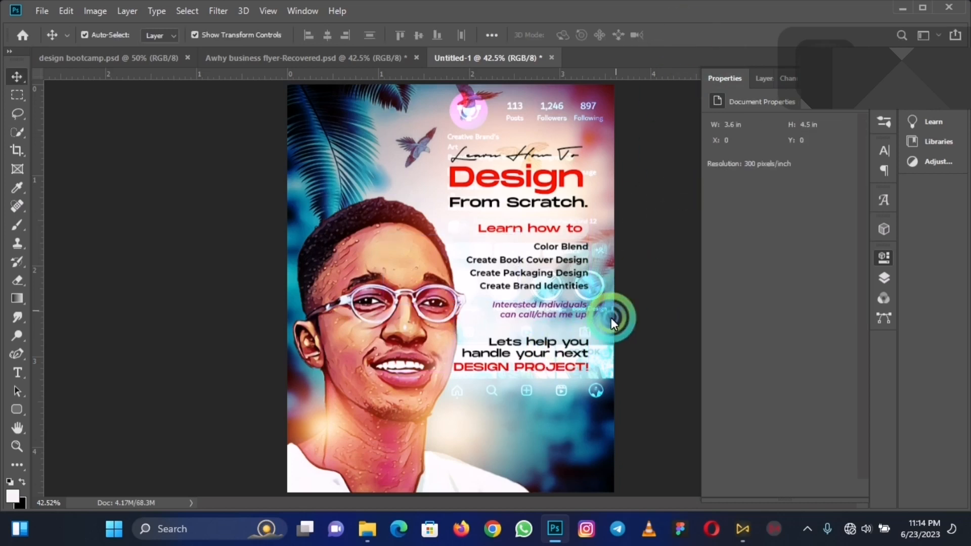
pyautogui.click(580, 344)
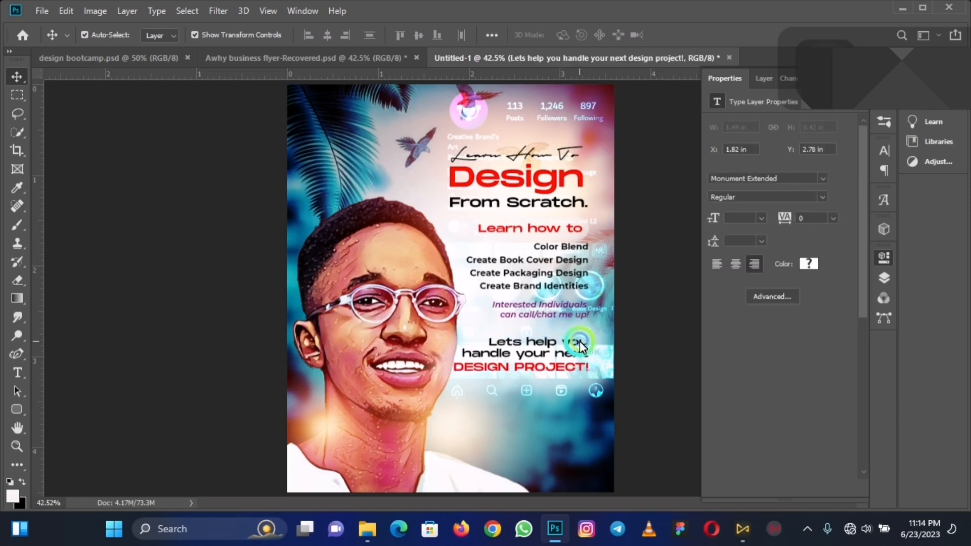
pyautogui.moveTo(580, 343); pyautogui.dragTo(448, 319)
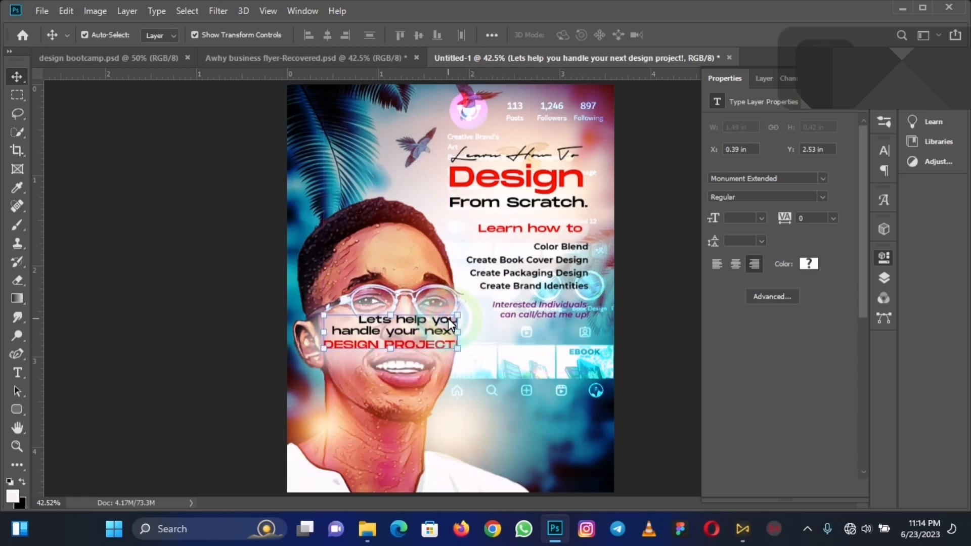
pyautogui.click(432, 326)
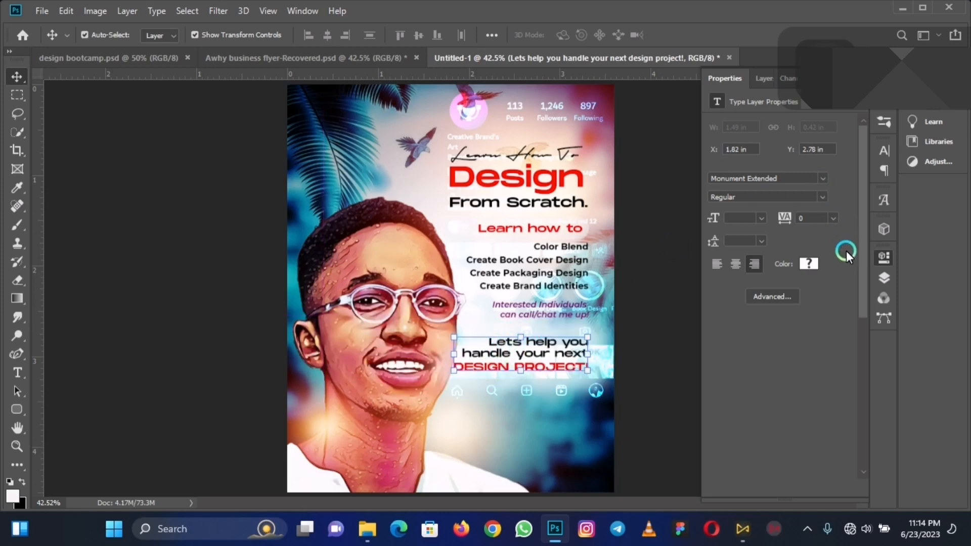
# - Turn off the effects of the "Lets help you handle your next design project!" text layer and hide the layer
pyautogui.click(886, 278)
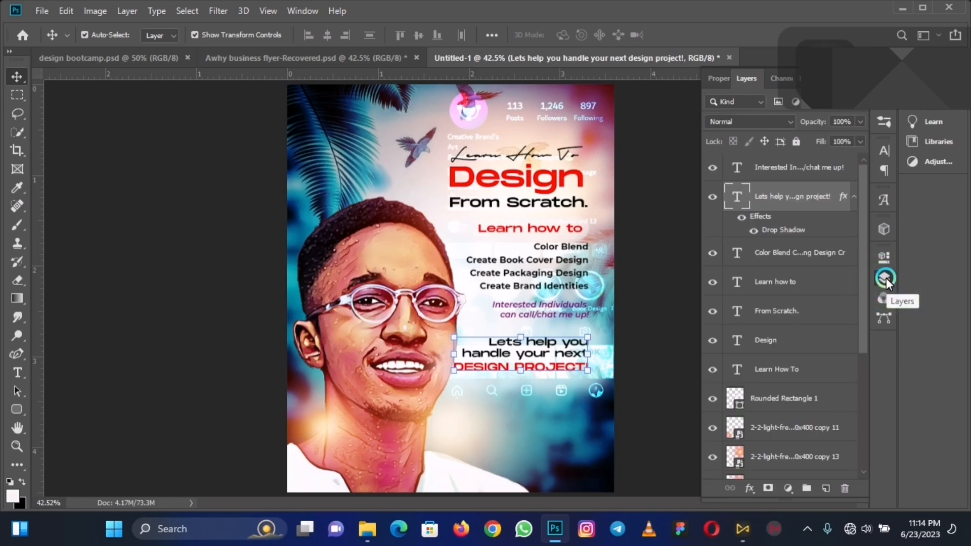
pyautogui.click(741, 216)
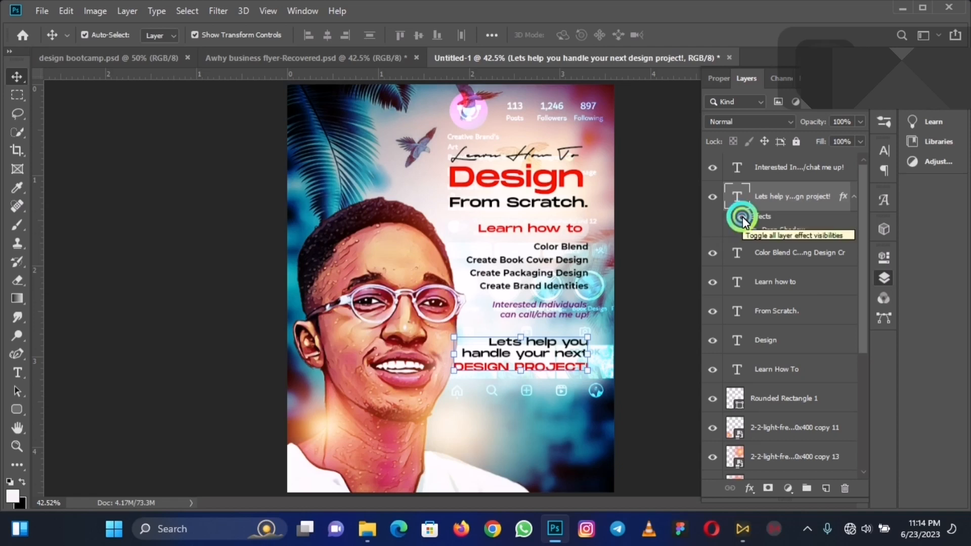
pyautogui.click(713, 196)
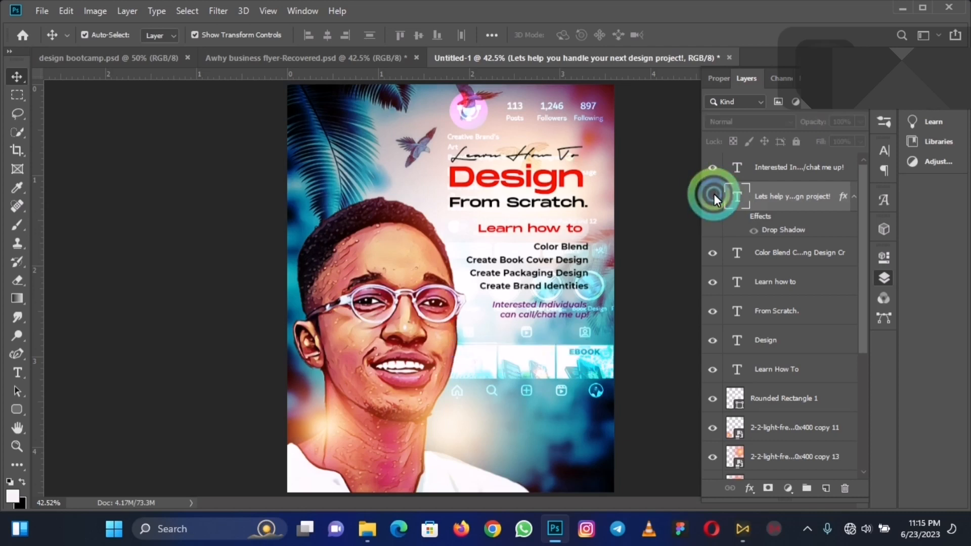
# - Duplicate the "From Scratch." text layer and move the copy straight down to just below the "Interested Individuals can call/chat me up!" text
pyautogui.click(544, 203)
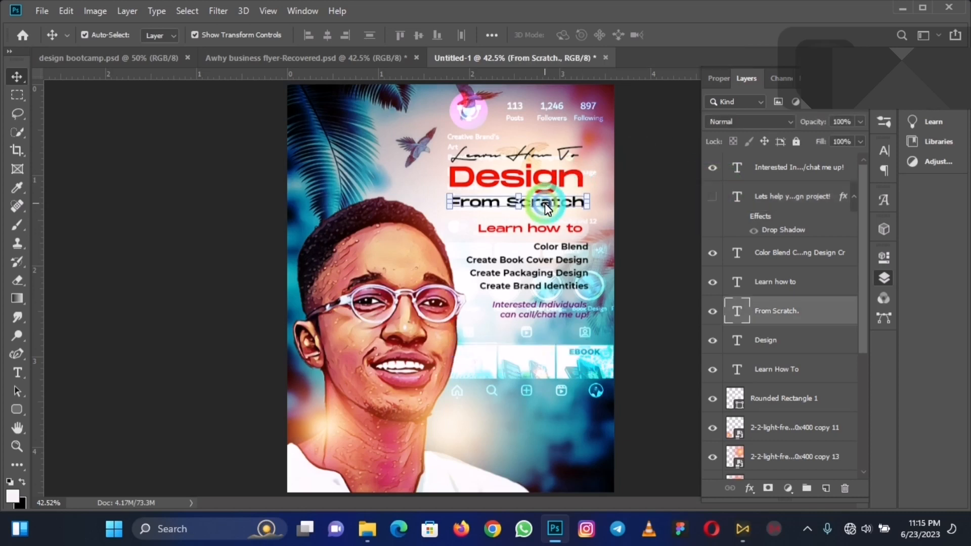
pyautogui.hotkey('ctrl', 'j')
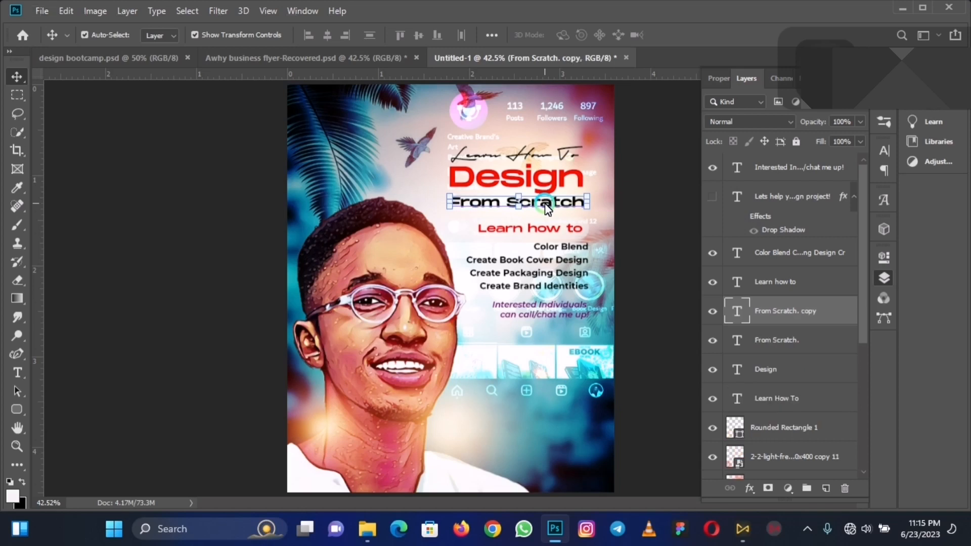
pyautogui.press('Down')
pyautogui.press('Down')
pyautogui.press('Down')
pyautogui.press('Down')
pyautogui.press('Down')
pyautogui.press('Down')
pyautogui.press('Down')
pyautogui.press('Down')
pyautogui.press('Down')
pyautogui.press('Down')
pyautogui.press('Down')
pyautogui.press('Down')
pyautogui.press('Down')
pyautogui.press('Down')
pyautogui.press('Down')
pyautogui.press('Down')
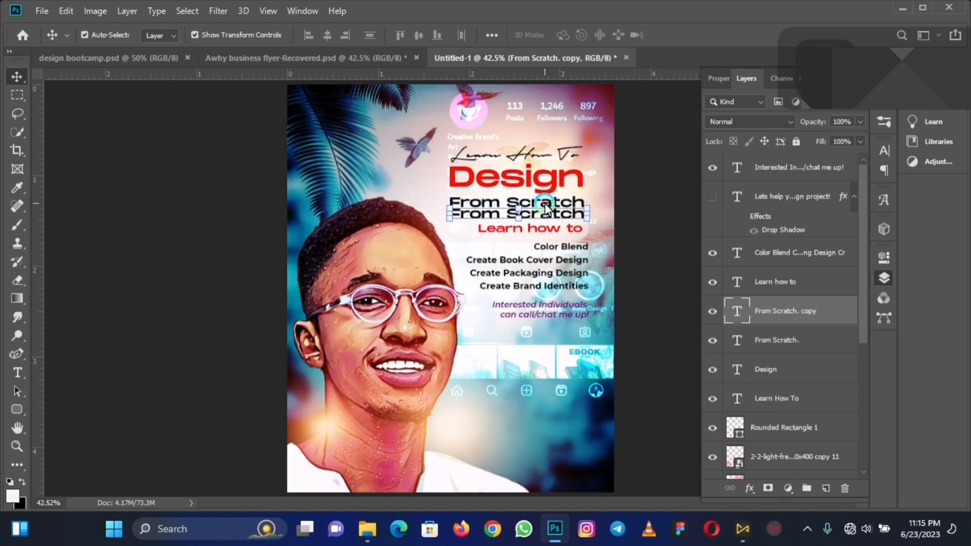
pyautogui.press('Down')
pyautogui.press('Down')
pyautogui.press('Down')
pyautogui.press('Down')
pyautogui.press('Down')
pyautogui.press('Down')
pyautogui.press('Down')
pyautogui.press('Down')
pyautogui.press('Down')
pyautogui.press('Down')
pyautogui.press('Down')
pyautogui.press('Down')
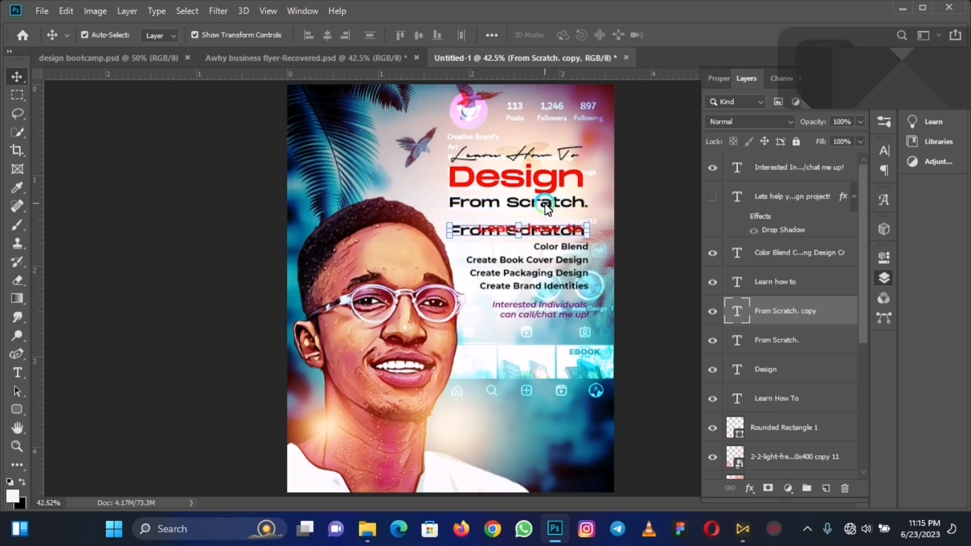
pyautogui.press('Down')
pyautogui.press('Down')
pyautogui.press('Down')
pyautogui.press('Down')
pyautogui.press('Down')
pyautogui.press('Down')
pyautogui.press('Down')
pyautogui.press('Down')
pyautogui.press('Down')
pyautogui.press('Down')
pyautogui.press('Down')
pyautogui.press('Down')
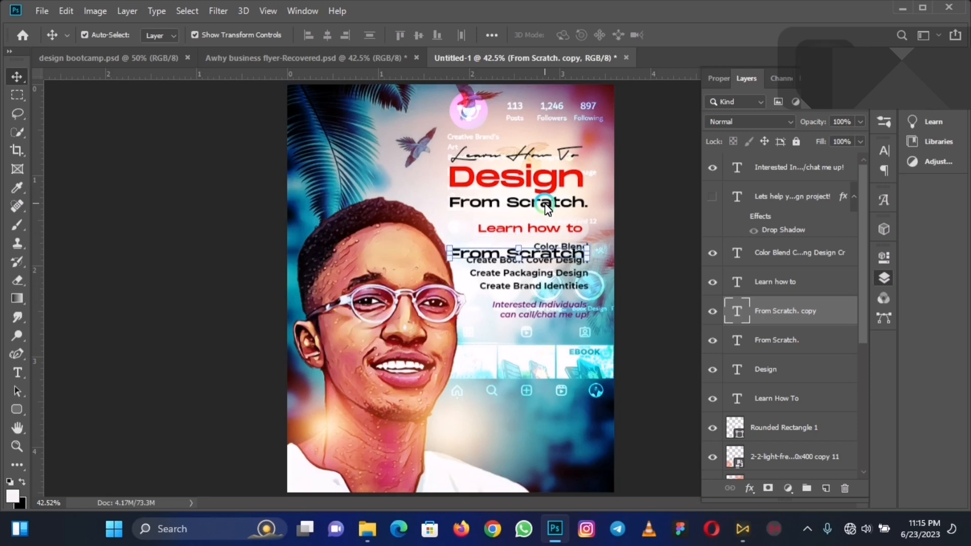
pyautogui.press('Down')
pyautogui.press('Down')
pyautogui.press('Down')
pyautogui.press('Down')
pyautogui.press('Down')
pyautogui.press('Down')
pyautogui.press('Down')
pyautogui.press('Down')
pyautogui.press('Down')
pyautogui.press('Down')
pyautogui.press('Down')
pyautogui.press('Down')
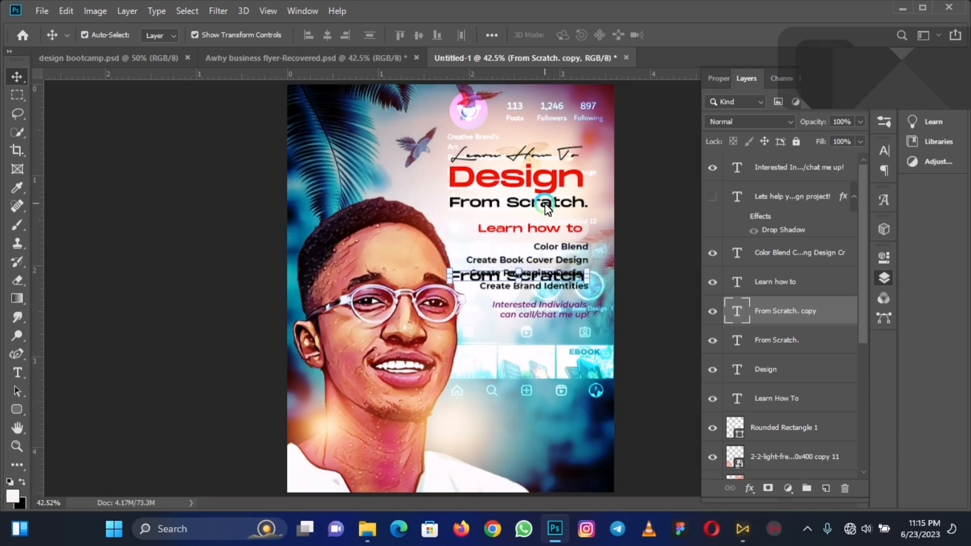
pyautogui.press('Down')
pyautogui.press('Down')
pyautogui.press('Down')
pyautogui.press('Down')
pyautogui.press('Down')
pyautogui.press('Down')
pyautogui.press('Down')
pyautogui.press('Down')
pyautogui.press('Down')
pyautogui.press('Down')
pyautogui.press('Down')
pyautogui.press('Down')
pyautogui.press('Down')
pyautogui.press('Down')
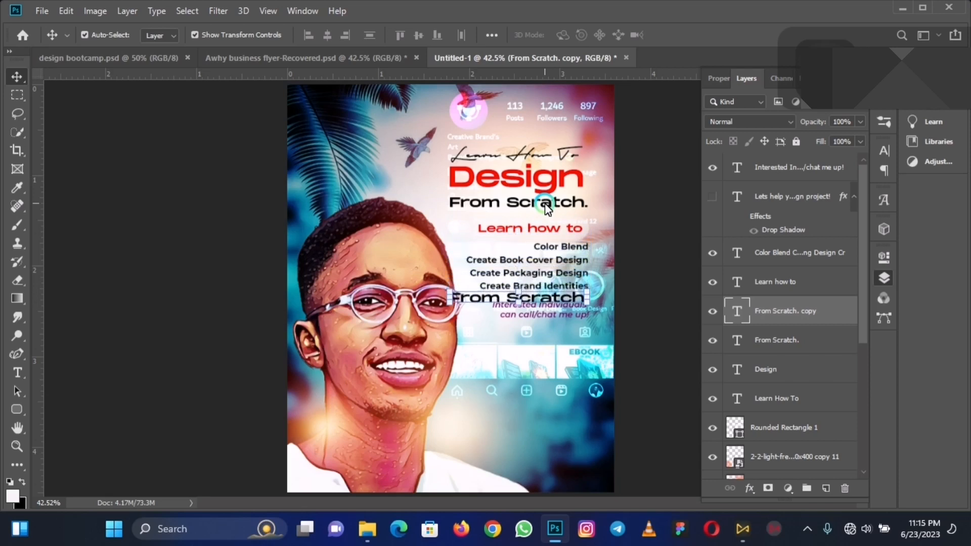
pyautogui.press('Down')
pyautogui.press('Down')
pyautogui.press('Down')
pyautogui.press('Down')
pyautogui.press('Down')
pyautogui.press('Down')
pyautogui.press('Down')
pyautogui.press('Down')
pyautogui.press('Down')
pyautogui.press('Down')
pyautogui.press('Down')
pyautogui.press('Down')
pyautogui.press('Down')
pyautogui.press('Down')
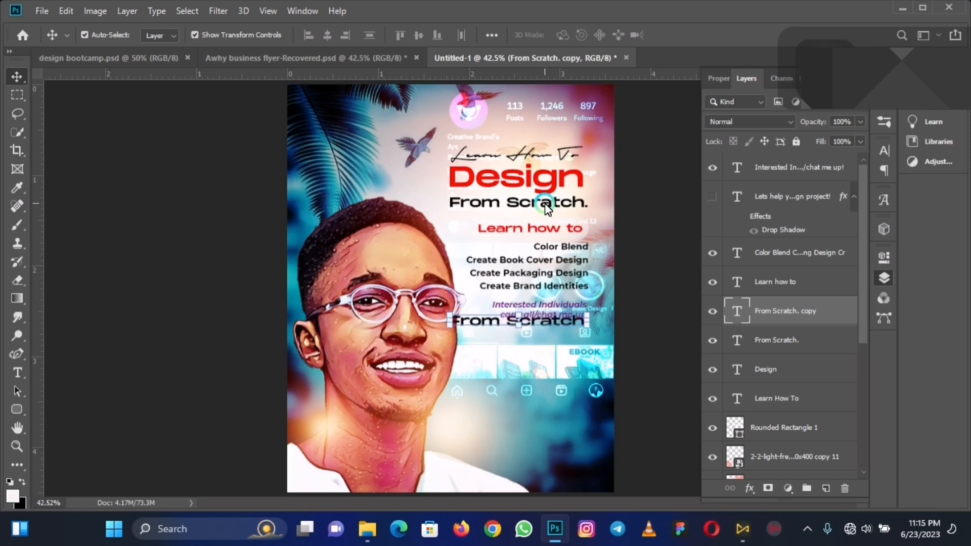
pyautogui.press('Down')
pyautogui.press('Down')
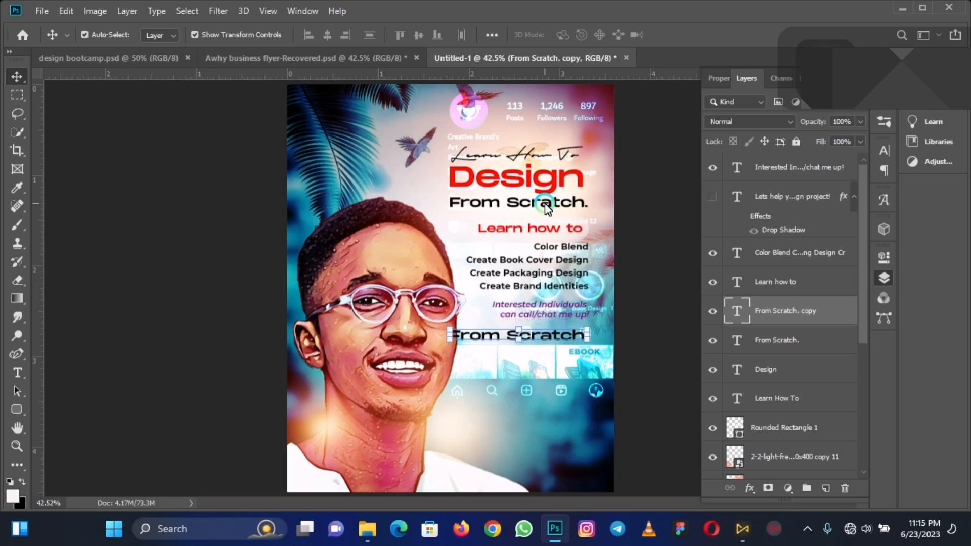
# - Replace the duplicated "From Scratch." text with "Let's Help You" and "Handle Your Next" on two lines
pyautogui.click(359, 54)
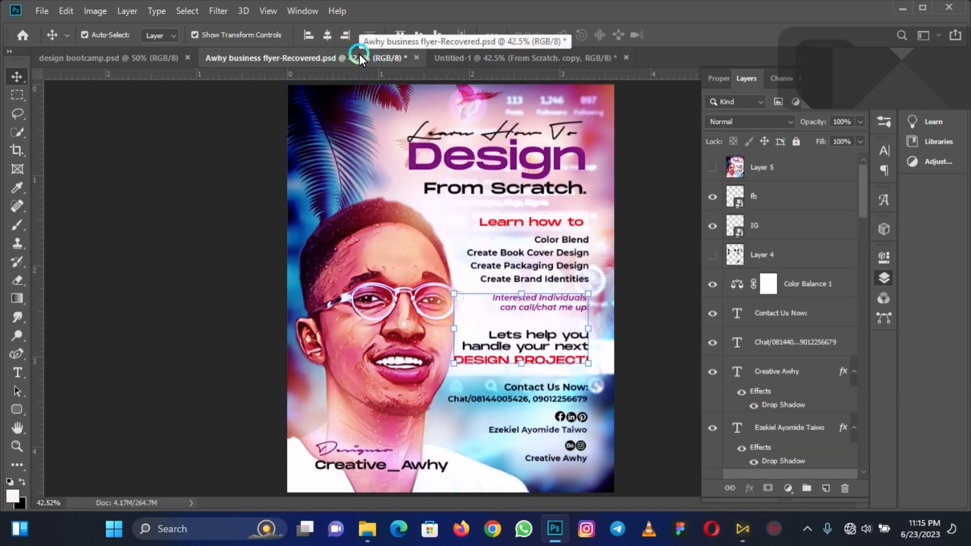
pyautogui.click(503, 62)
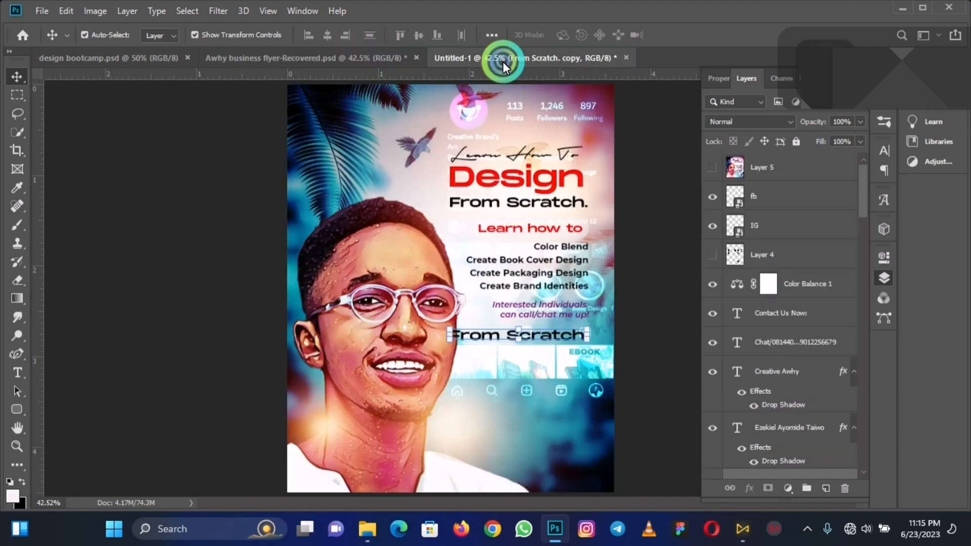
pyautogui.doubleClick(545, 338)
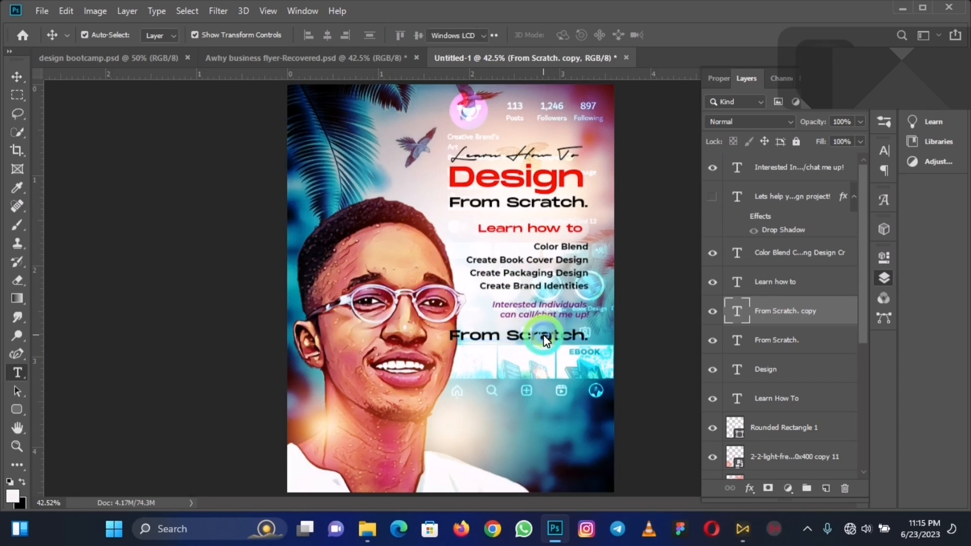
pyautogui.hotkey('ctrl', 'a')
pyautogui.press('BackSpace')
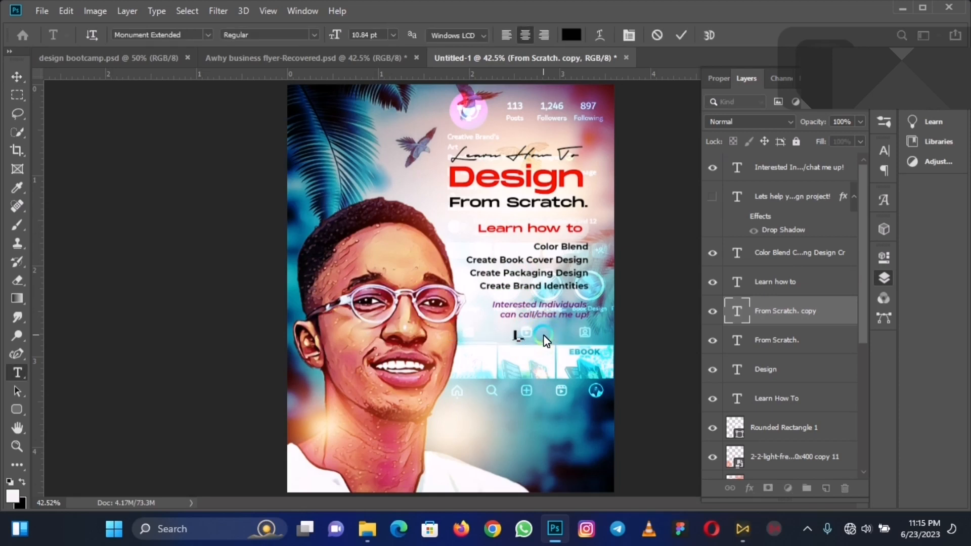
pyautogui.write("Let's Help")
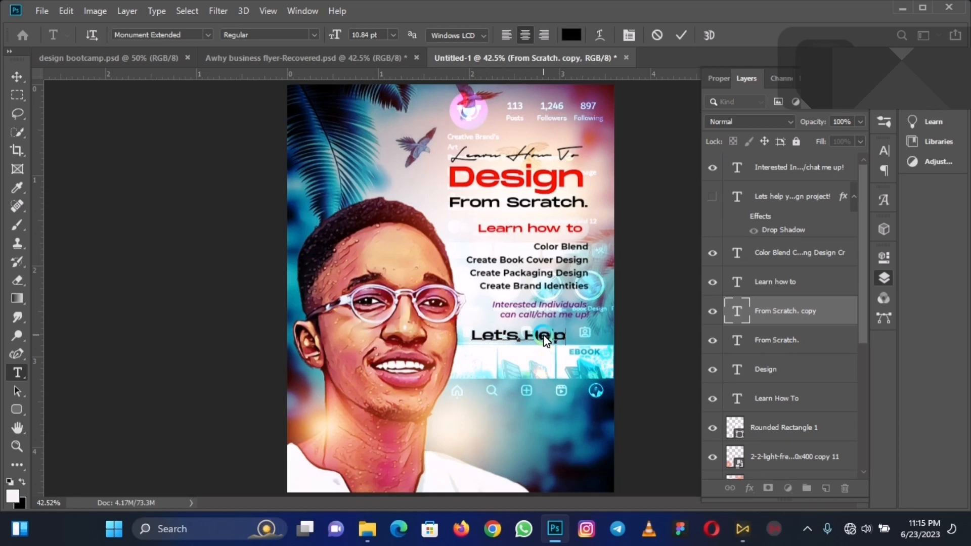
pyautogui.write(' You')
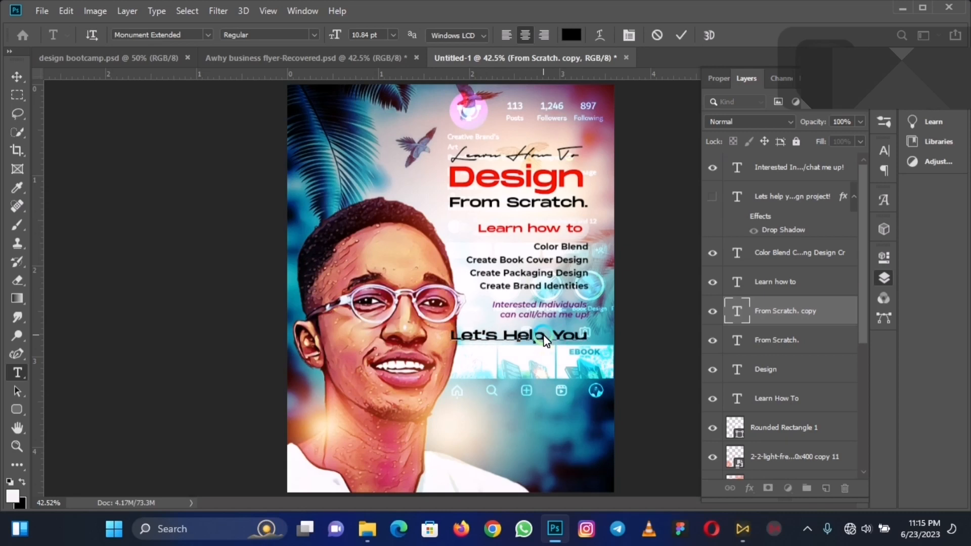
pyautogui.press('Return')
pyautogui.write('Handle Your')
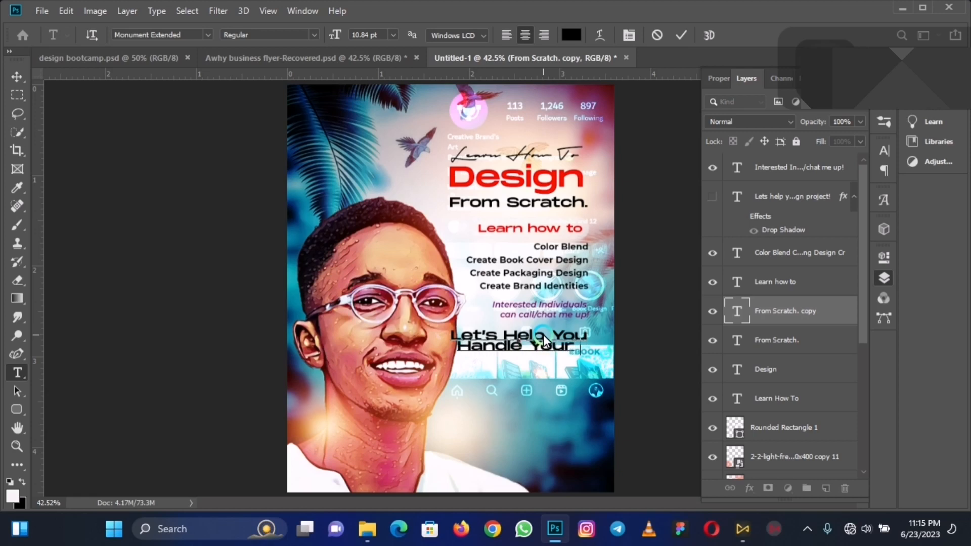
pyautogui.write(' Ne')
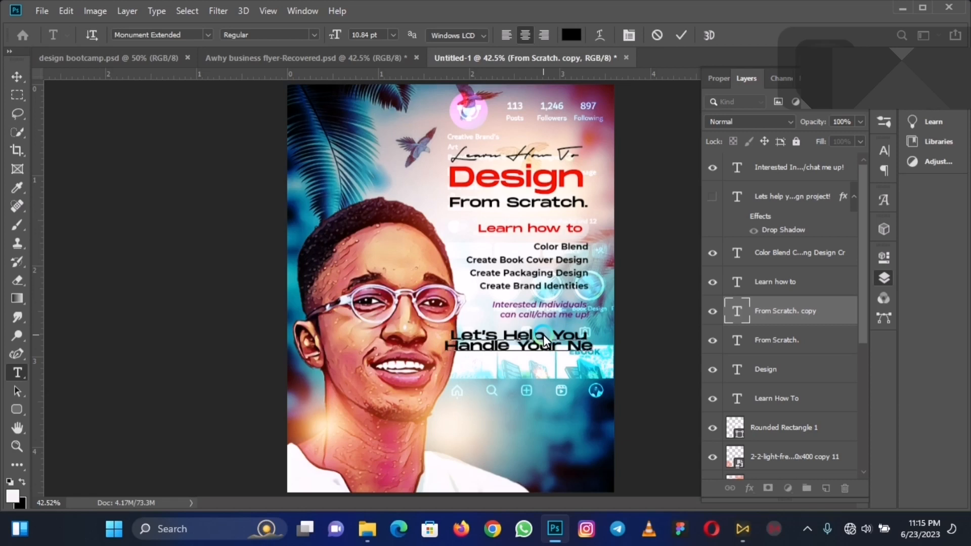
pyautogui.write('xt')
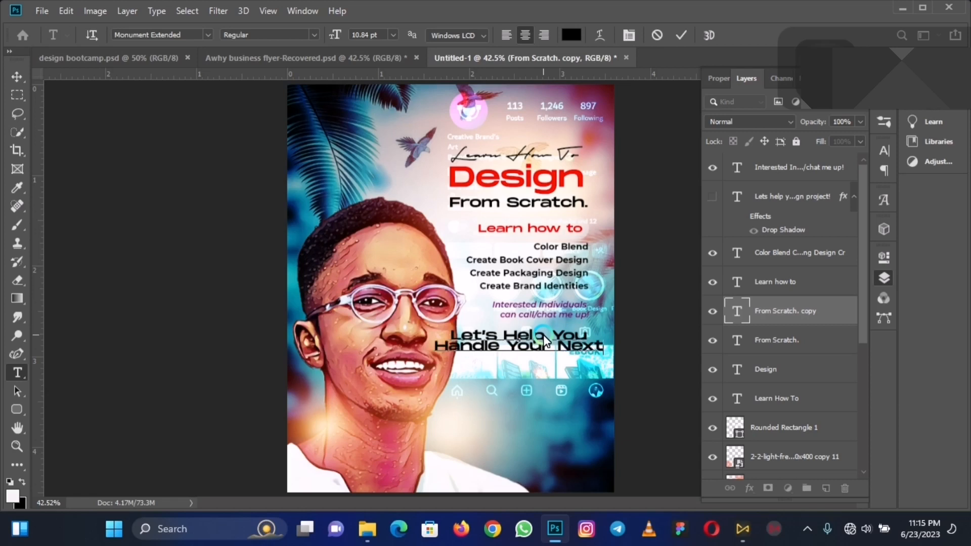
# - Add a third line reading "DESIGN PROJECT!" to the call-to-action text
pyautogui.hotkey('ctrl', 'a')
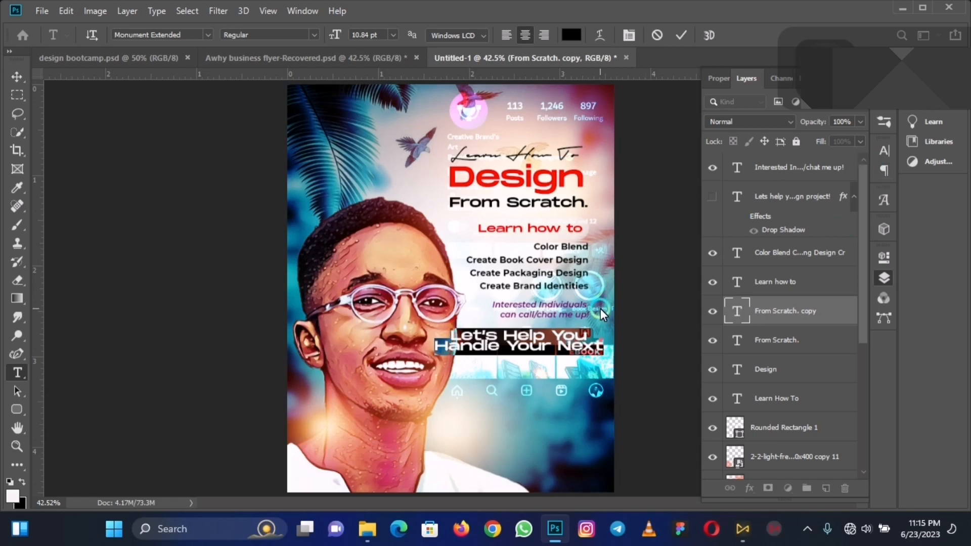
pyautogui.press('Right')
pyautogui.press('Return')
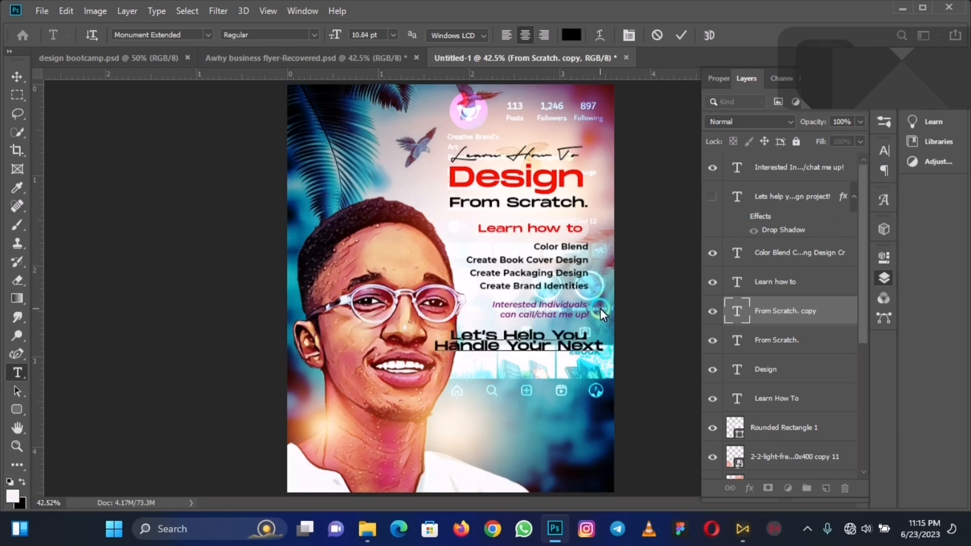
pyautogui.write('DESIGN P')
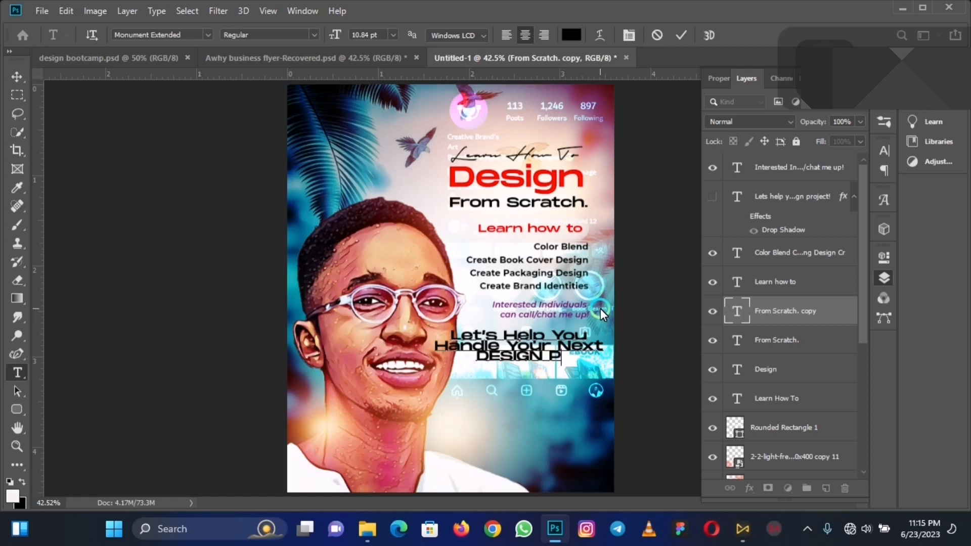
pyautogui.write('ROJECT')
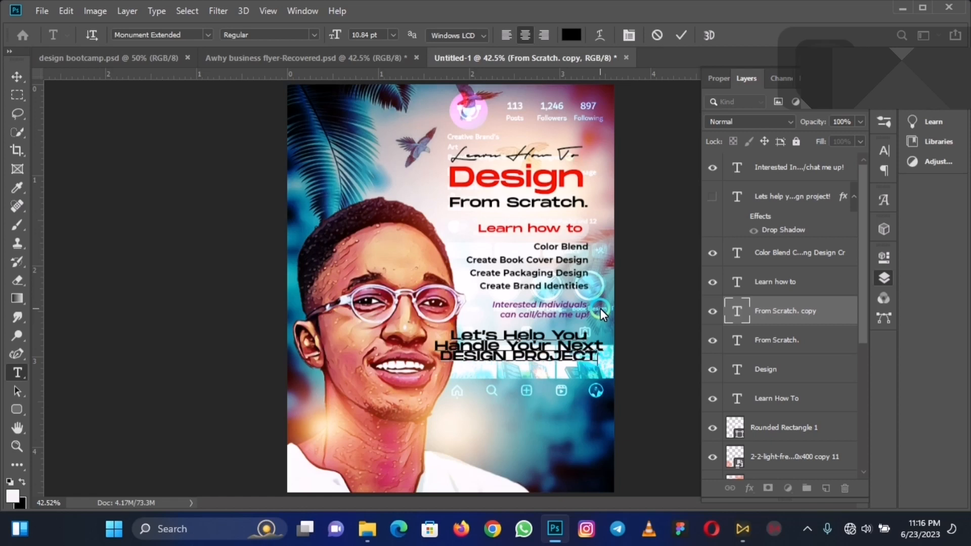
pyautogui.write('!')
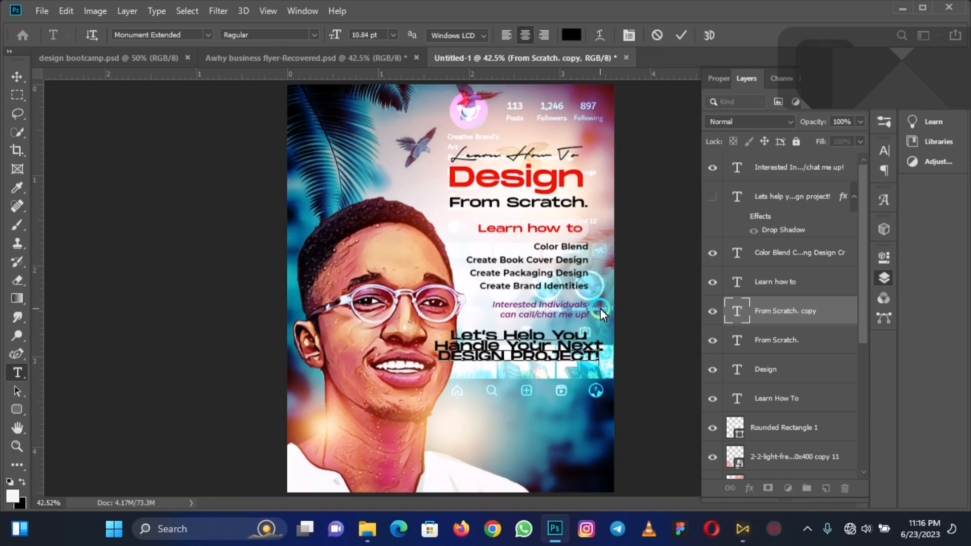
# - Right-align the "Let's Help You Handle Your Next DESIGN PROJECT!" text and move it toward the text column below the contact line
pyautogui.hotkey('ctrl', 'a')
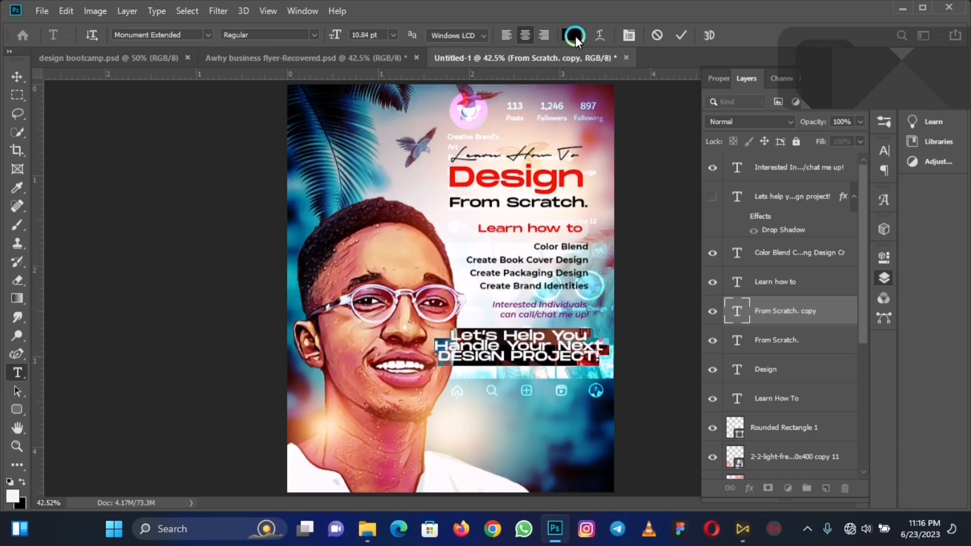
pyautogui.click(546, 37)
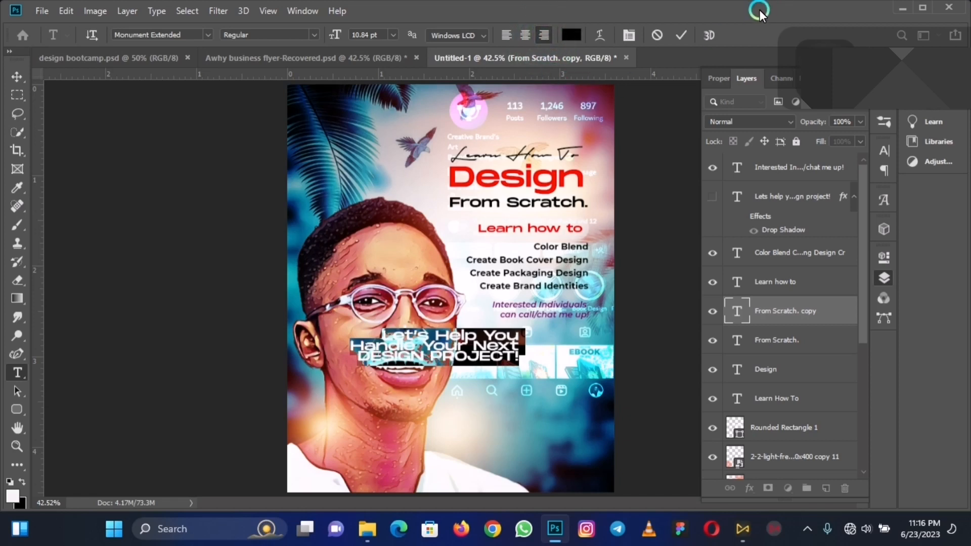
pyautogui.click(675, 36)
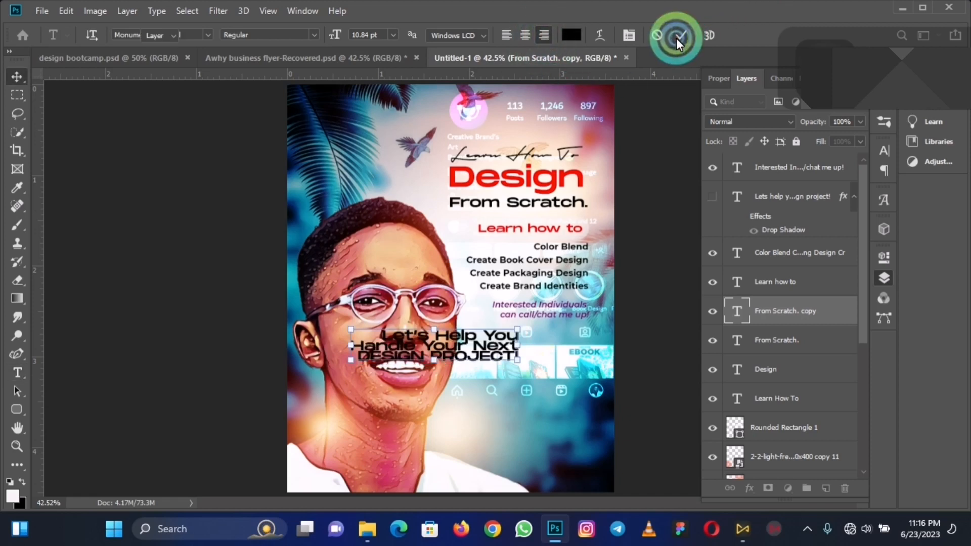
pyautogui.press('v')
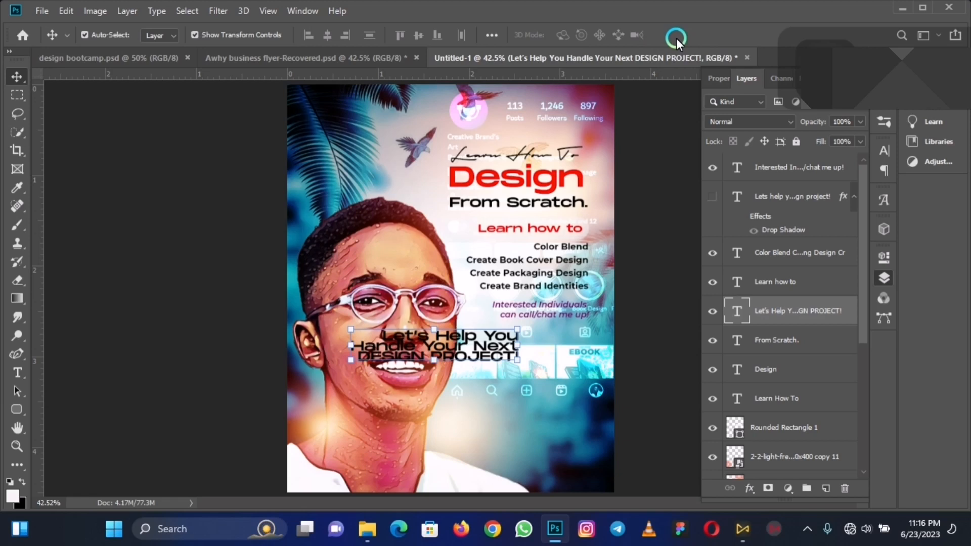
pyautogui.click(491, 341)
pyautogui.moveTo(492, 341); pyautogui.dragTo(539, 349)
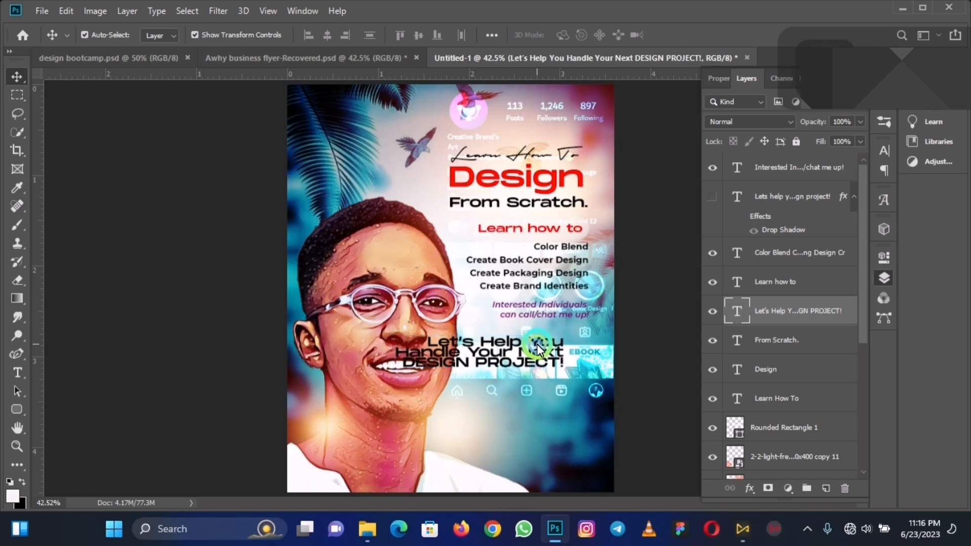
# - Set the leading of the "Let's Help You Handle Your Next DESIGN PROJECT!" text to 11 pt
pyautogui.doubleClick(539, 349)
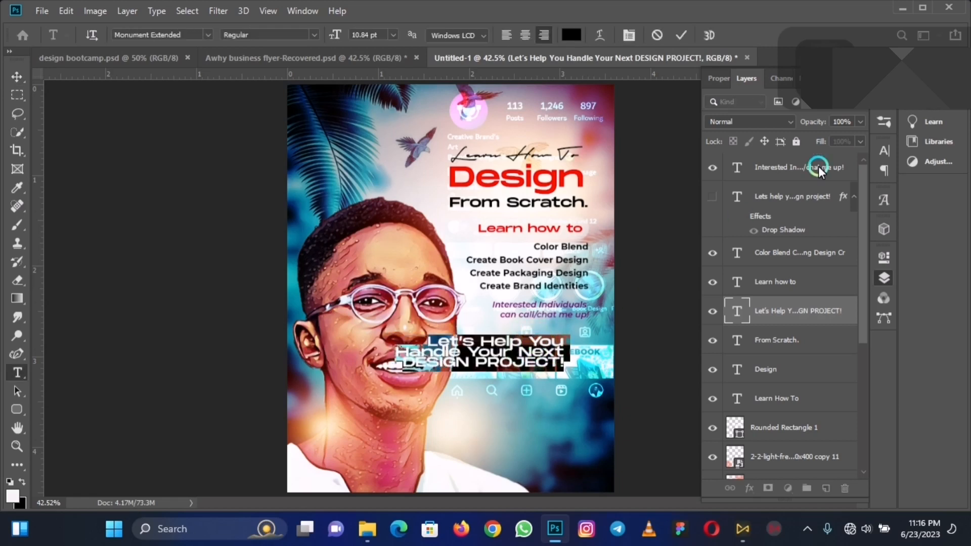
pyautogui.click(881, 147)
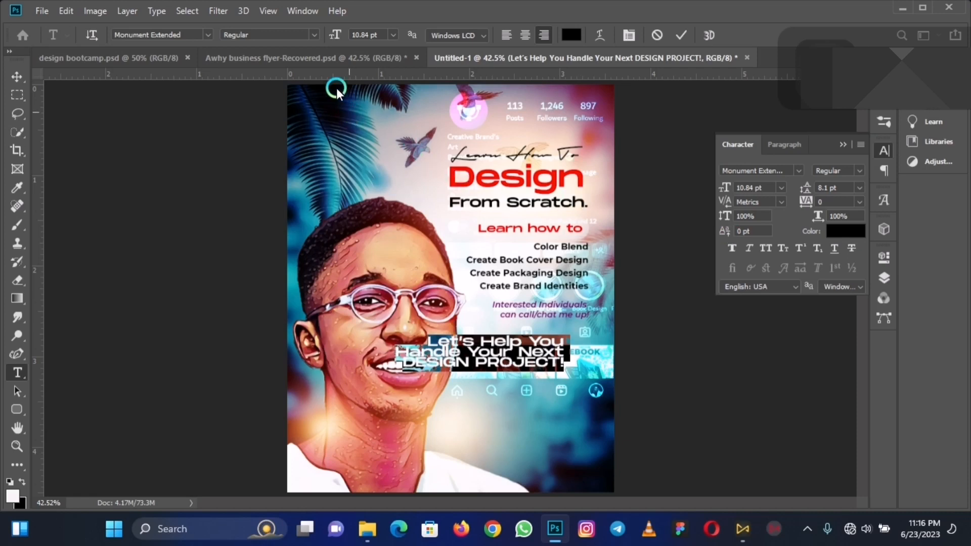
pyautogui.click(296, 9)
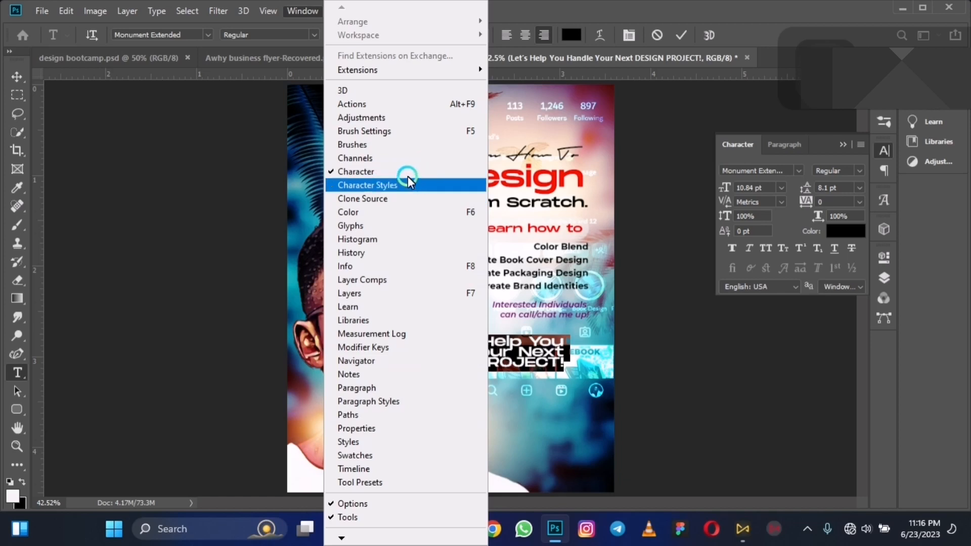
pyautogui.click(638, 305)
pyautogui.click(638, 305)
pyautogui.press('v')
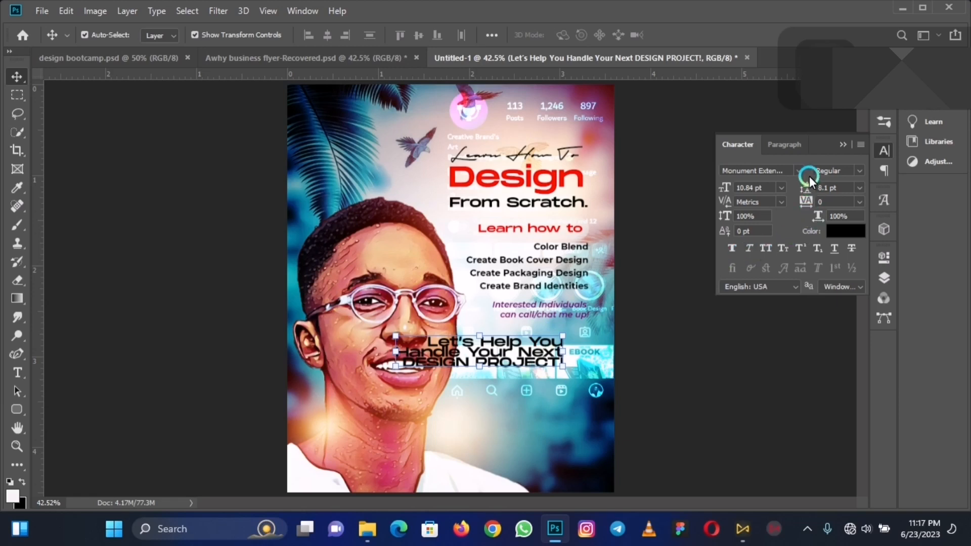
pyautogui.click(860, 188)
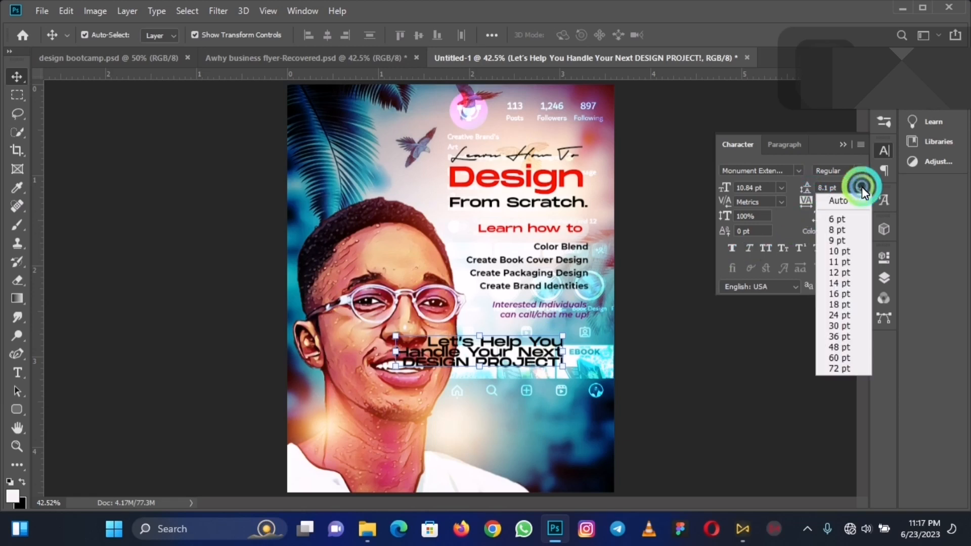
pyautogui.click(840, 283)
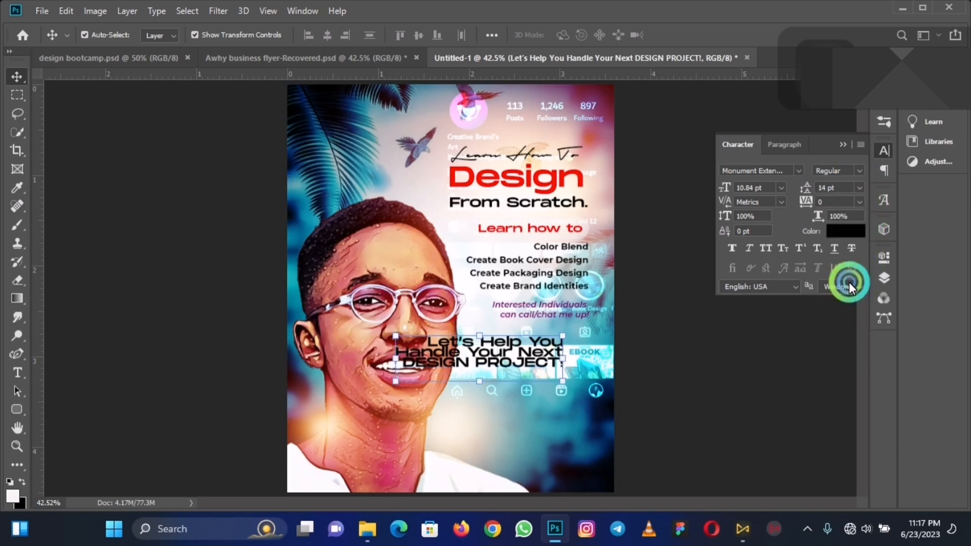
pyautogui.click(858, 186)
pyautogui.click(852, 253)
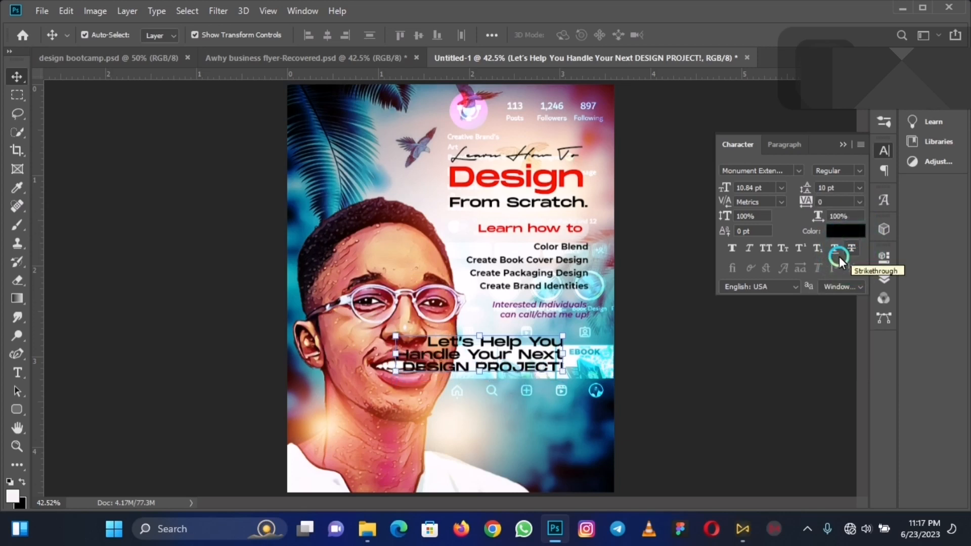
pyautogui.click(859, 188)
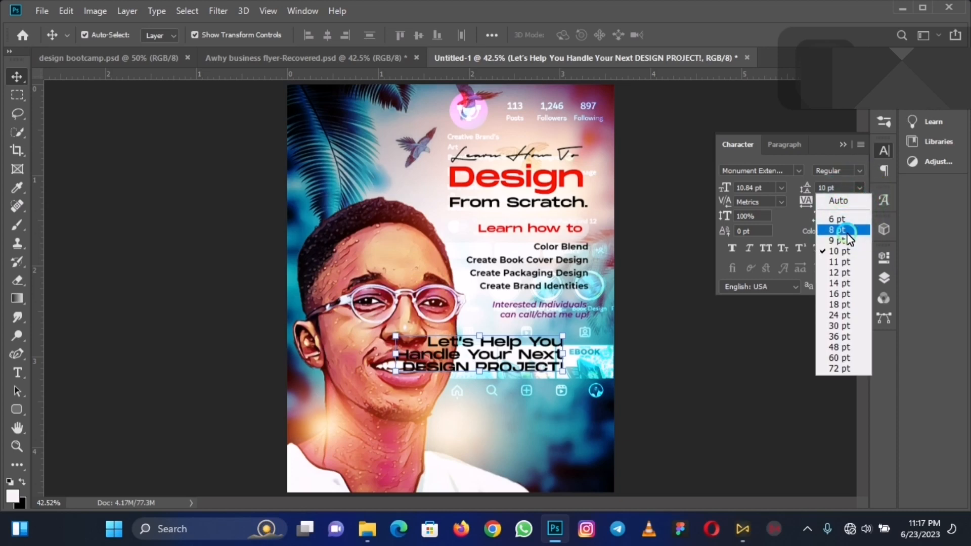
pyautogui.click(848, 263)
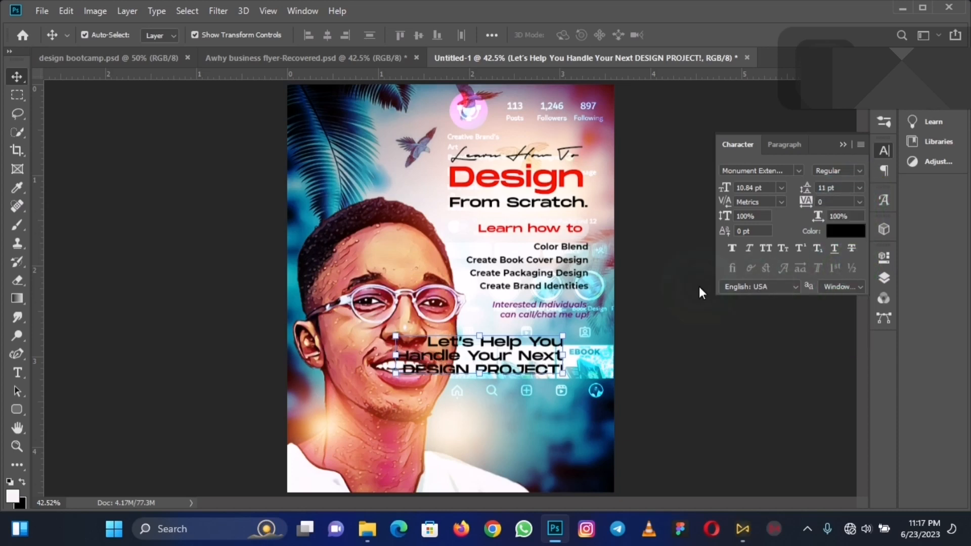
# - Scale the "Let's Help You" text block to about 86% and line up its right edge with the text column above
pyautogui.click(426, 373)
pyautogui.moveTo(395, 373); pyautogui.dragTo(485, 353)
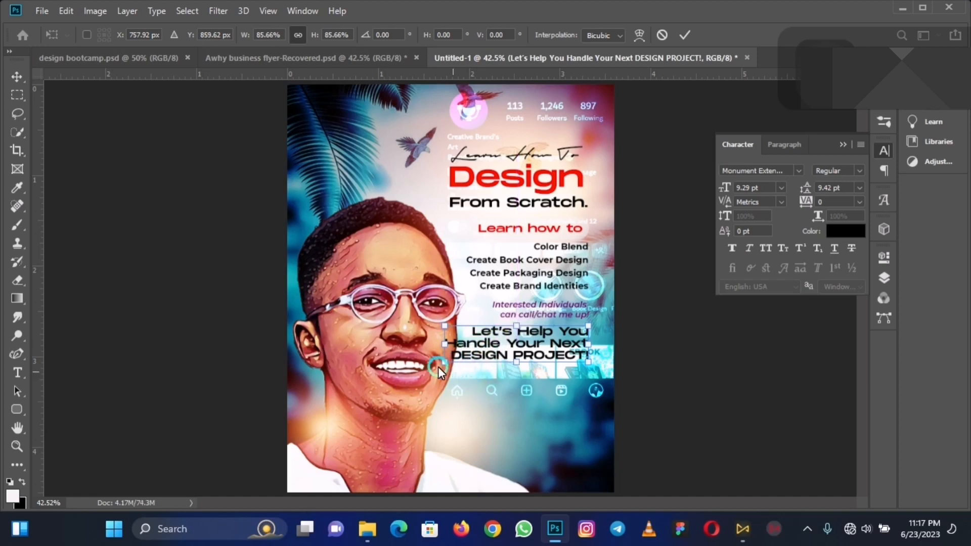
pyautogui.click(390, 318)
pyautogui.press('Return')
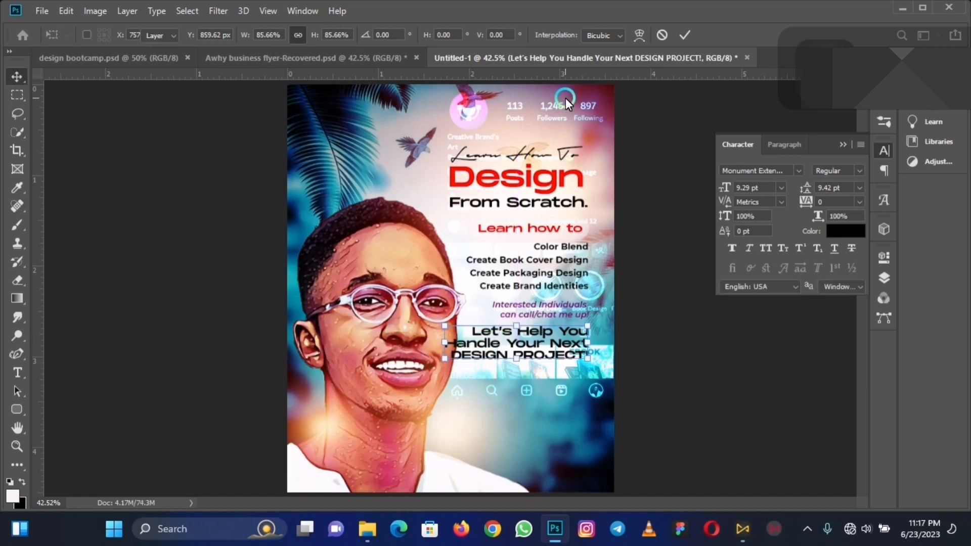
# - Scale the portrait of the man to about 96% and reposition it so his face clears the text block
pyautogui.click(381, 288)
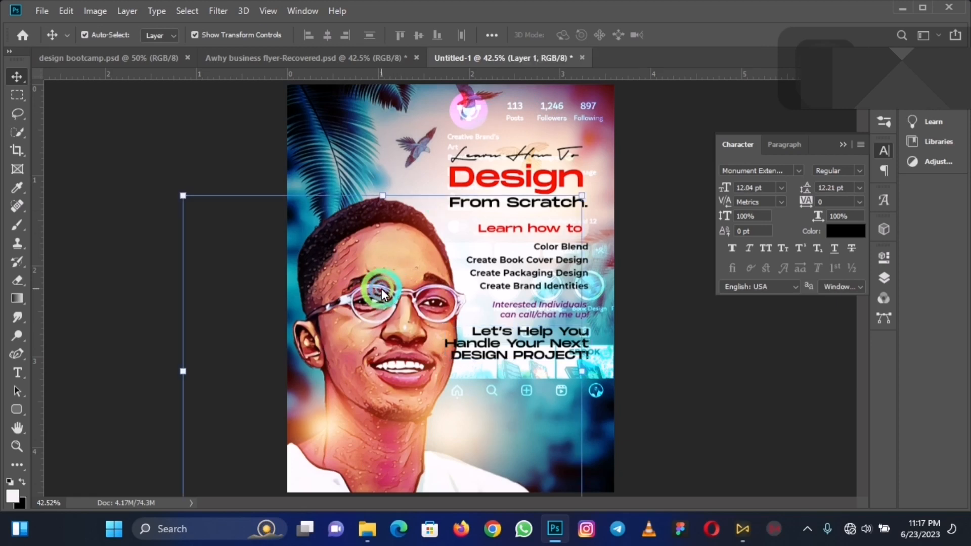
pyautogui.moveTo(588, 200); pyautogui.dragTo(562, 205)
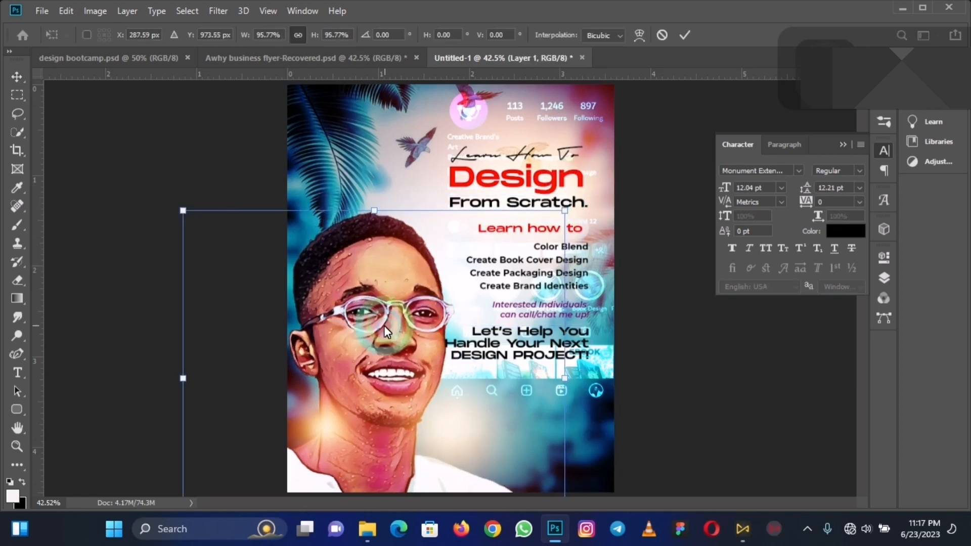
pyautogui.moveTo(384, 323); pyautogui.dragTo(387, 320)
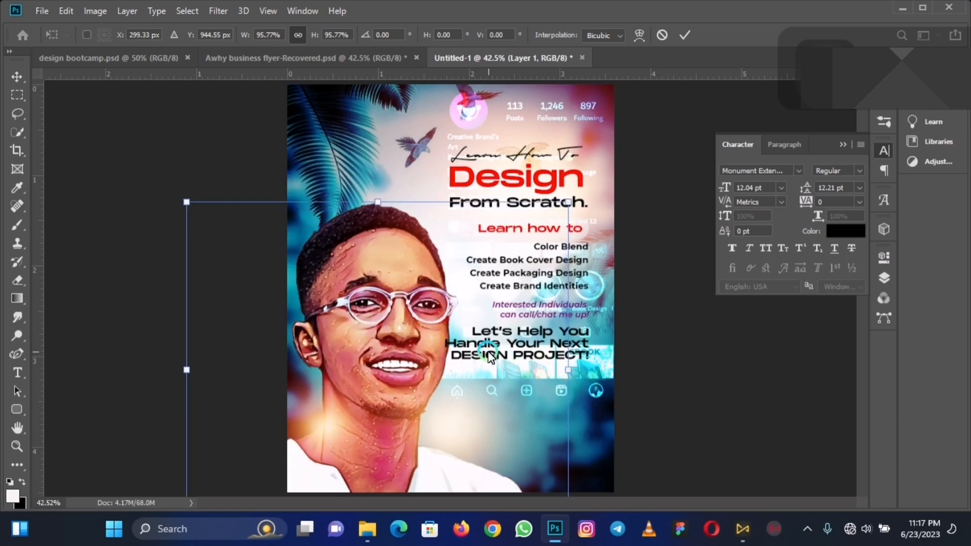
pyautogui.click(663, 280)
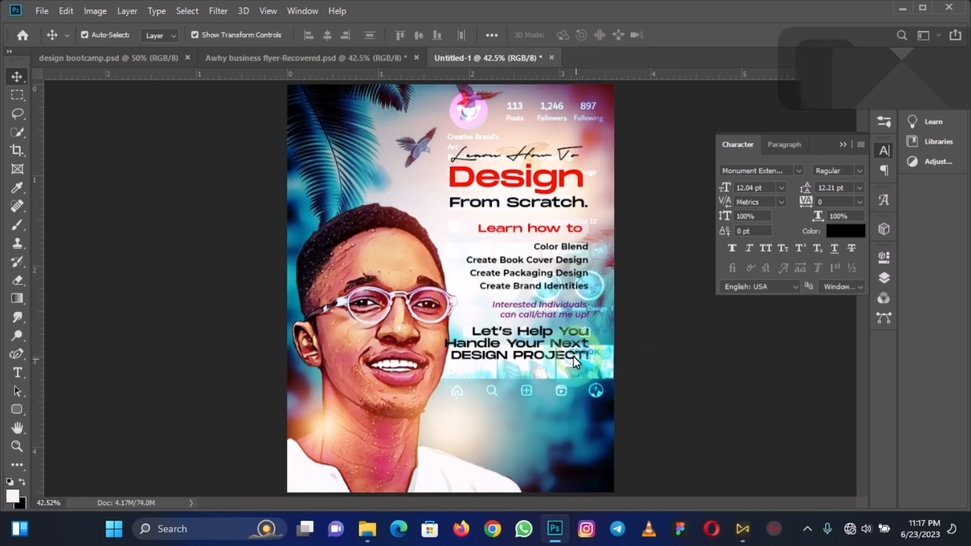
# - Shrink the "Let's Help You" text block to a font size of about 8.67 pt, keeping its right edge aligned
pyautogui.click(547, 329)
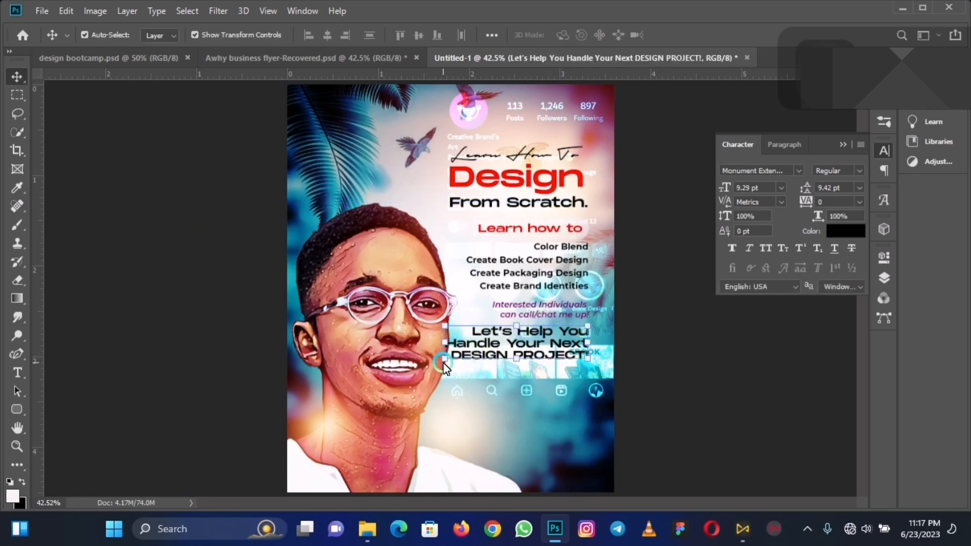
pyautogui.moveTo(443, 362); pyautogui.dragTo(453, 362)
pyautogui.press('Return')
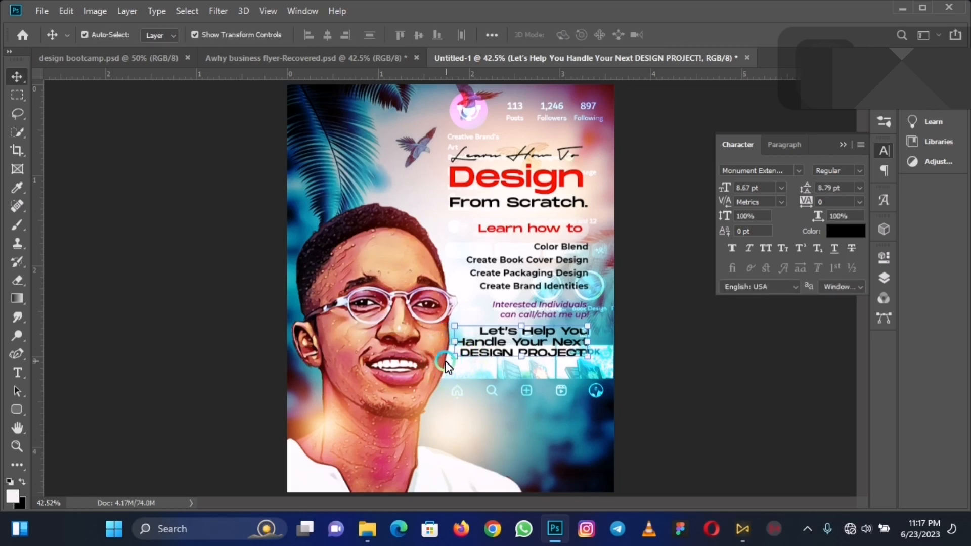
# - Recolor the "DESIGN PROJECT!" line of the text block to red ff0000
pyautogui.doubleClick(494, 348)
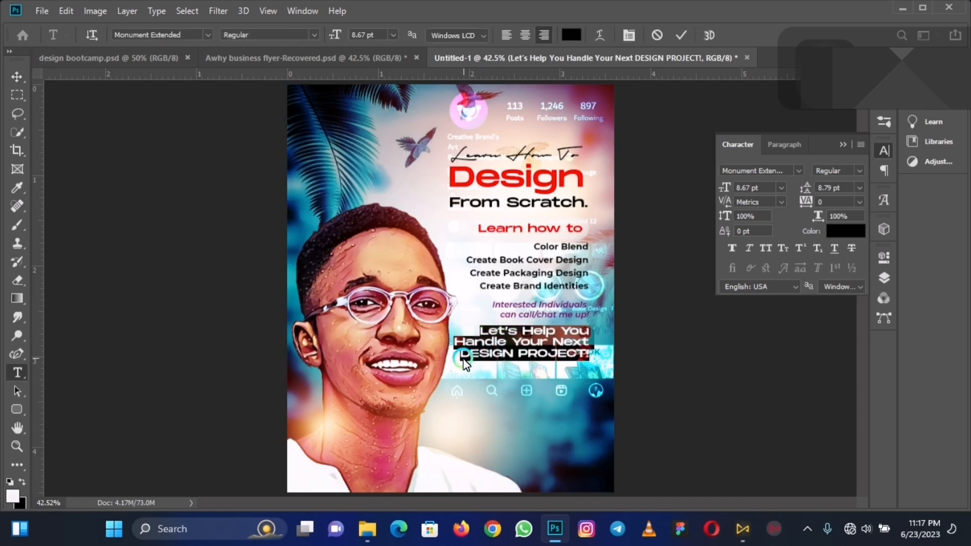
pyautogui.moveTo(461, 357); pyautogui.dragTo(642, 360)
pyautogui.click(810, 189)
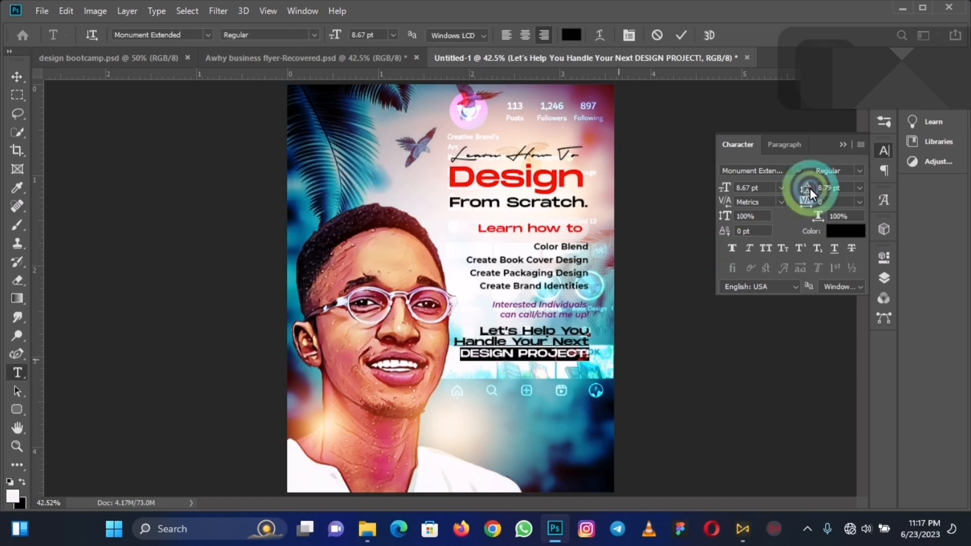
pyautogui.click(846, 231)
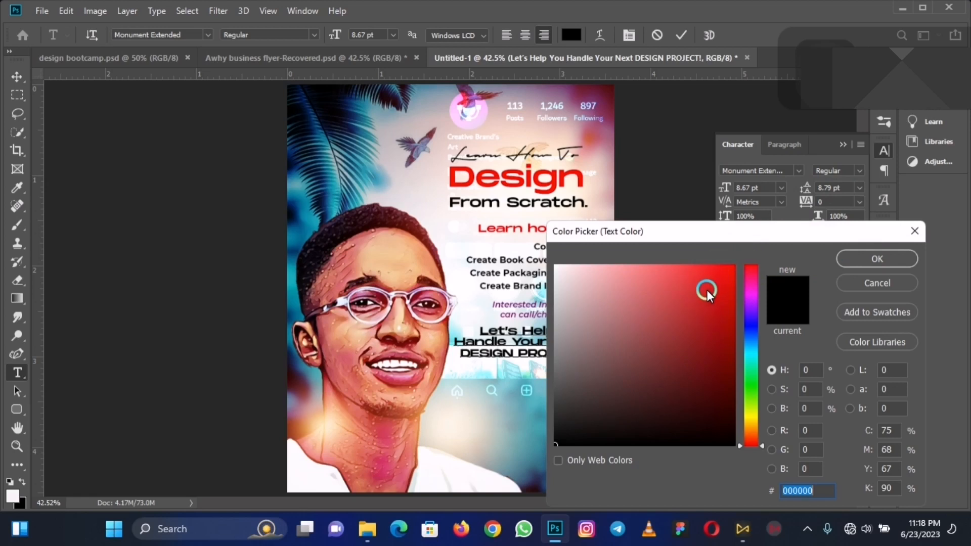
pyautogui.click(735, 267)
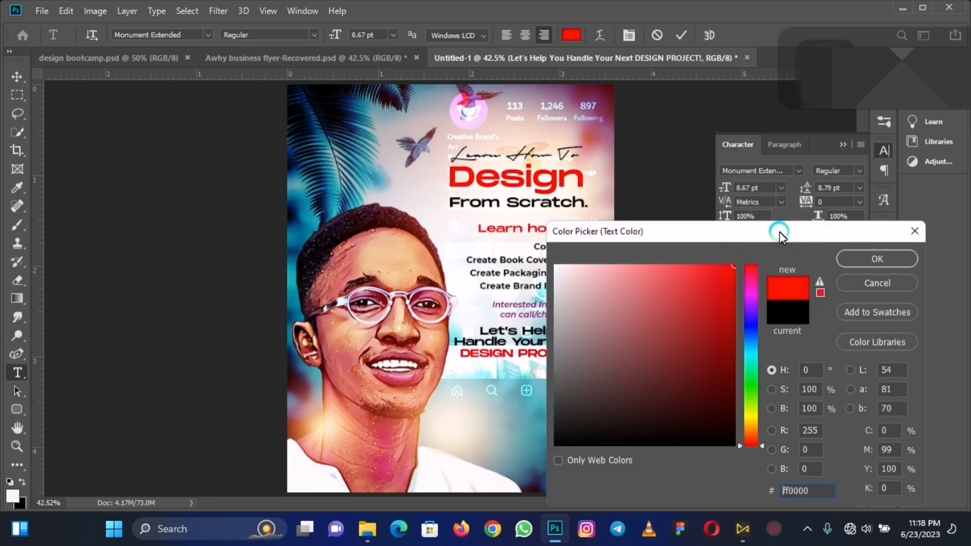
pyautogui.click(866, 260)
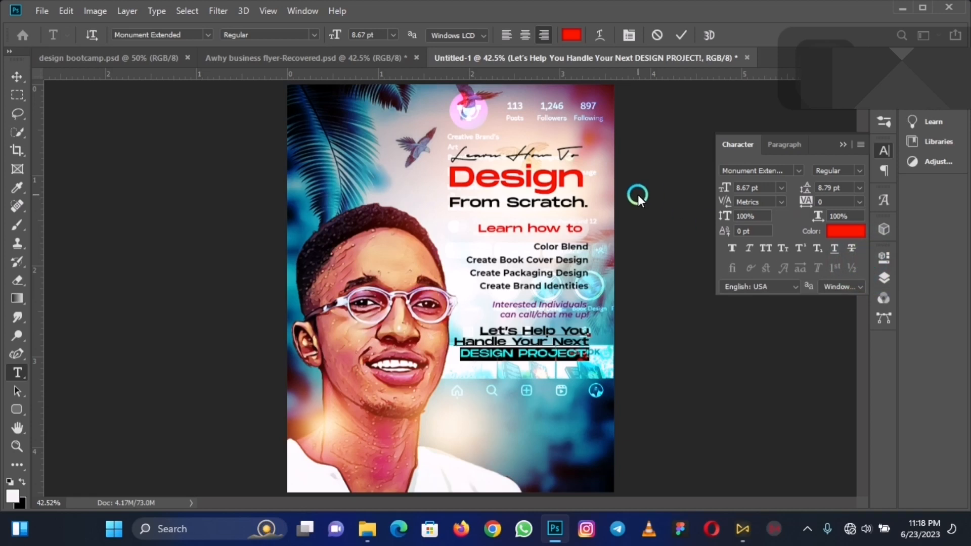
# - Set the font size of the "DESIGN PROJECT!" line to 9 pt, commit the text edit and deselect the layer
pyautogui.click(396, 37)
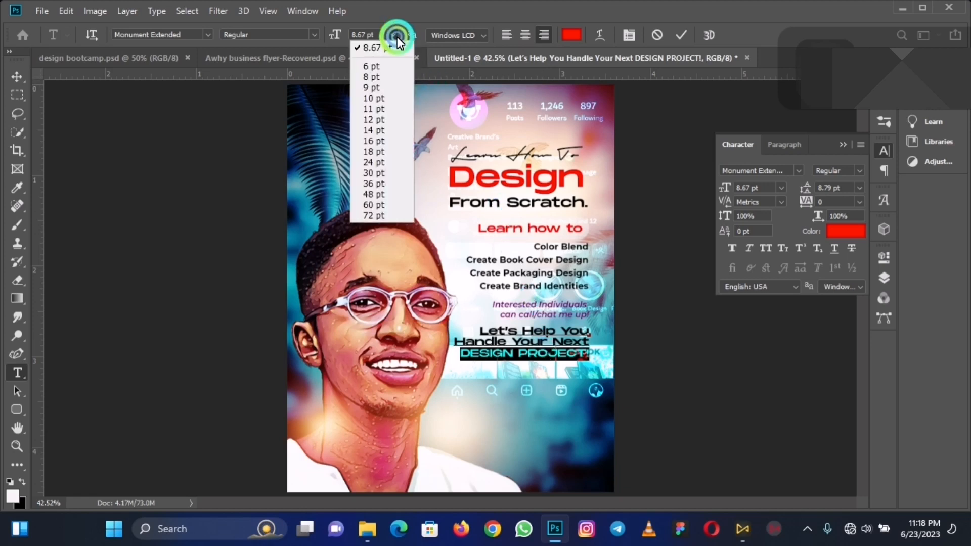
pyautogui.click(386, 88)
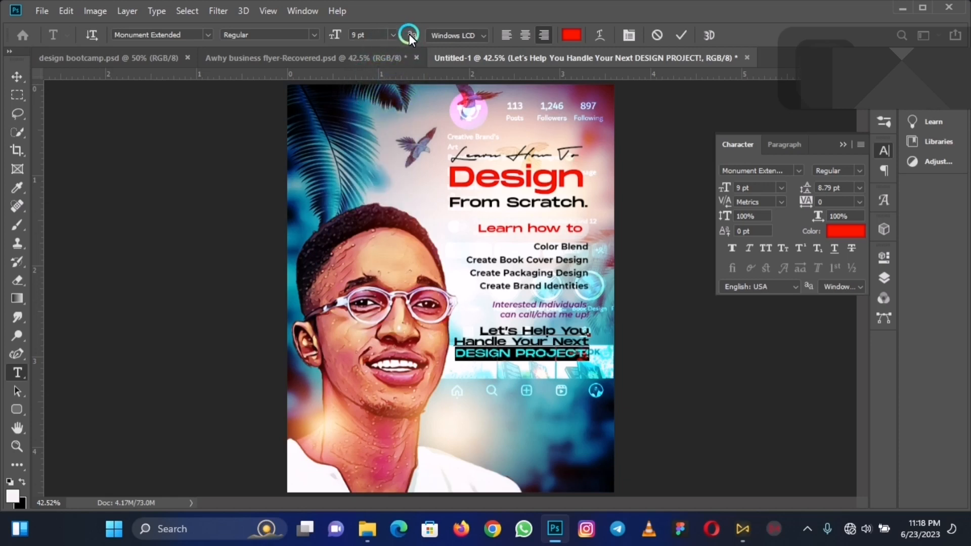
pyautogui.click(393, 31)
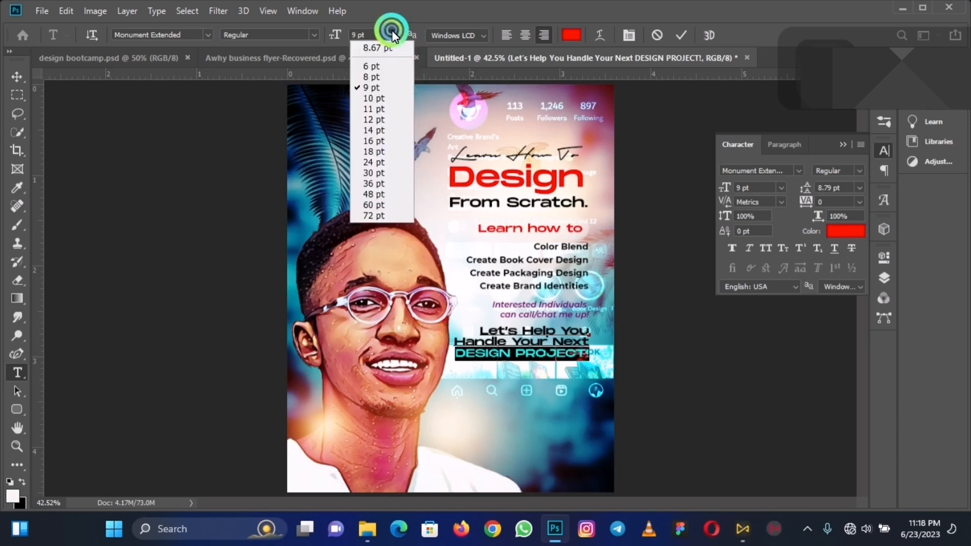
pyautogui.click(371, 102)
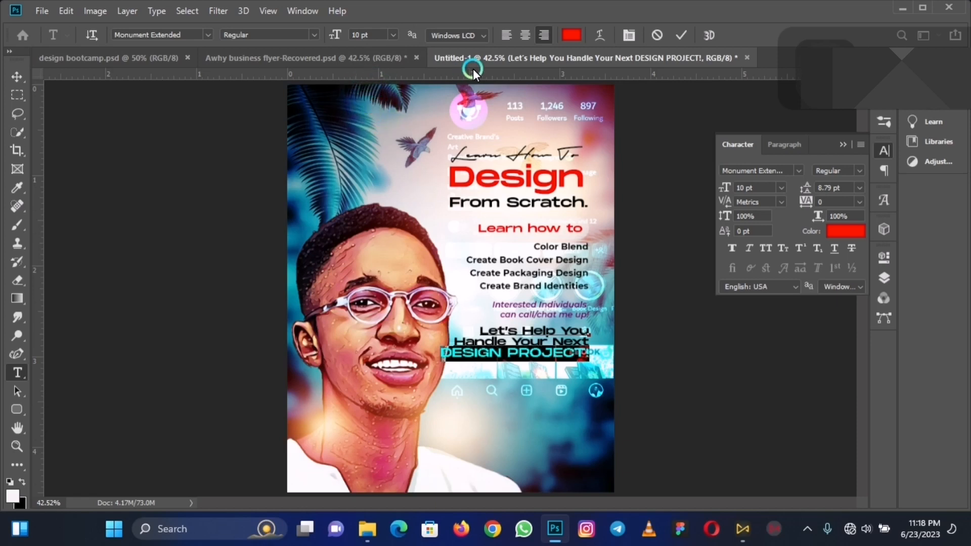
pyautogui.click(394, 34)
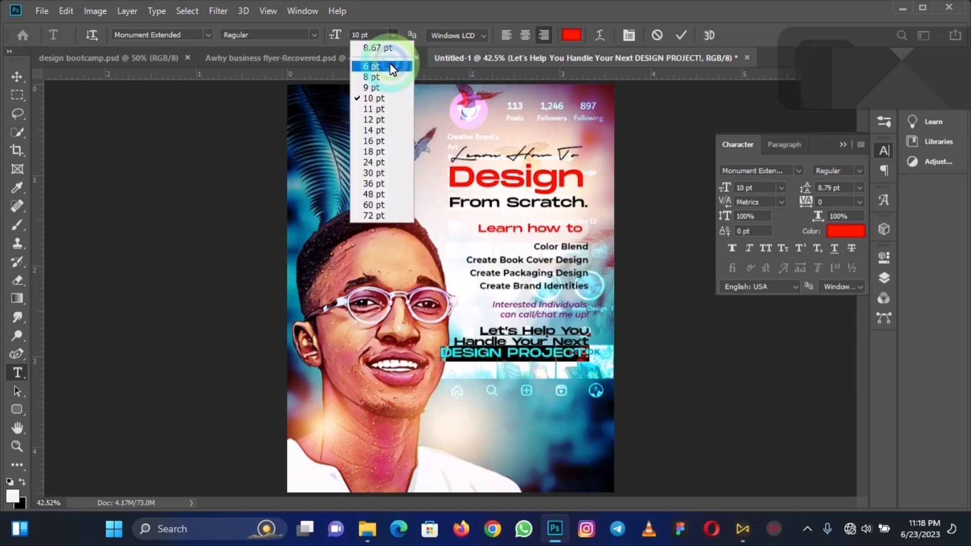
pyautogui.click(384, 89)
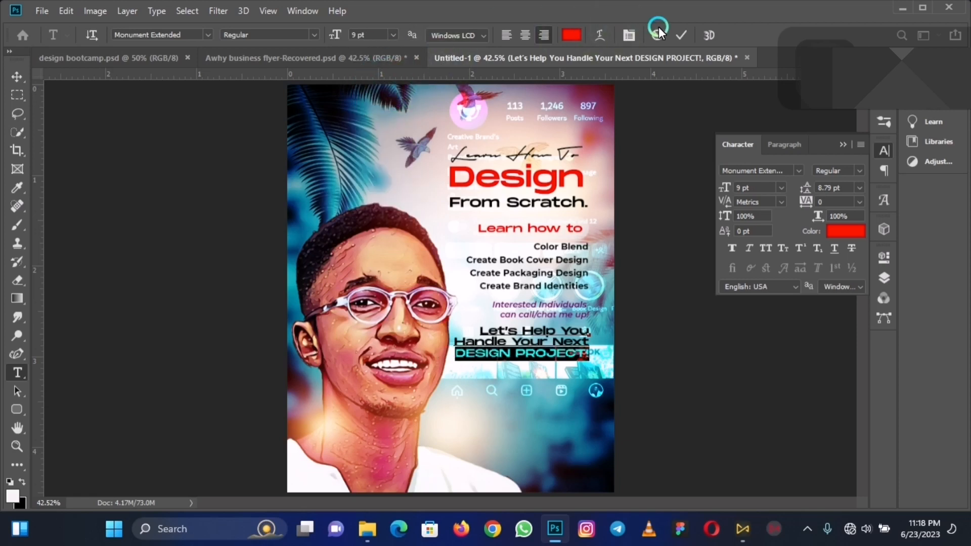
pyautogui.click(685, 36)
pyautogui.press('v')
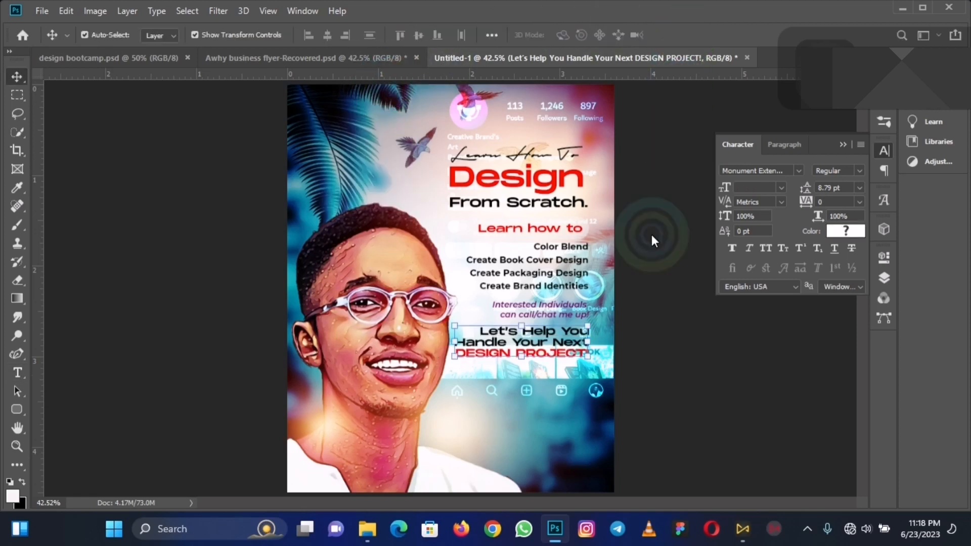
pyautogui.click(645, 326)
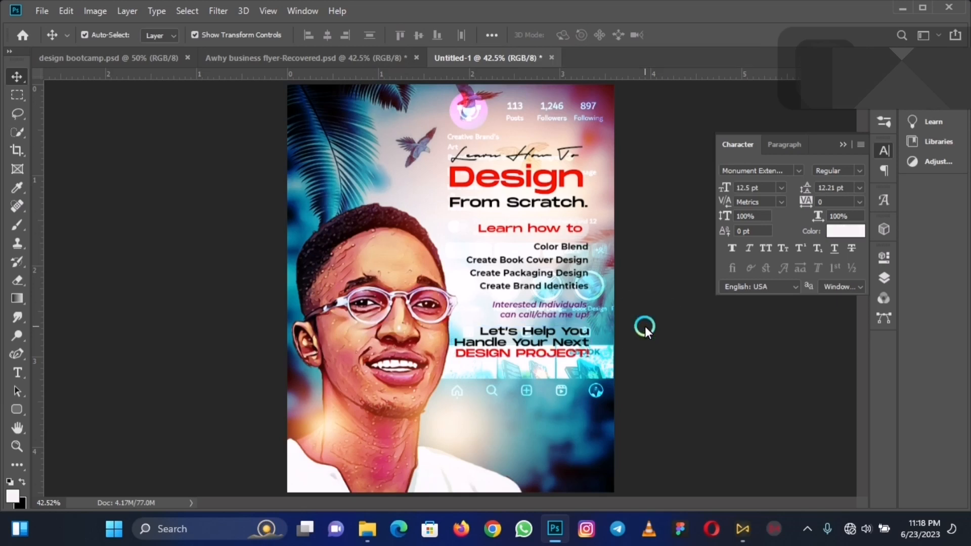
# - Examine the "Lets help you" block and its backdrop in Awhy business flyer-Recovered.psd, and return to Untitled-1
pyautogui.click(419, 138)
pyautogui.click(398, 53)
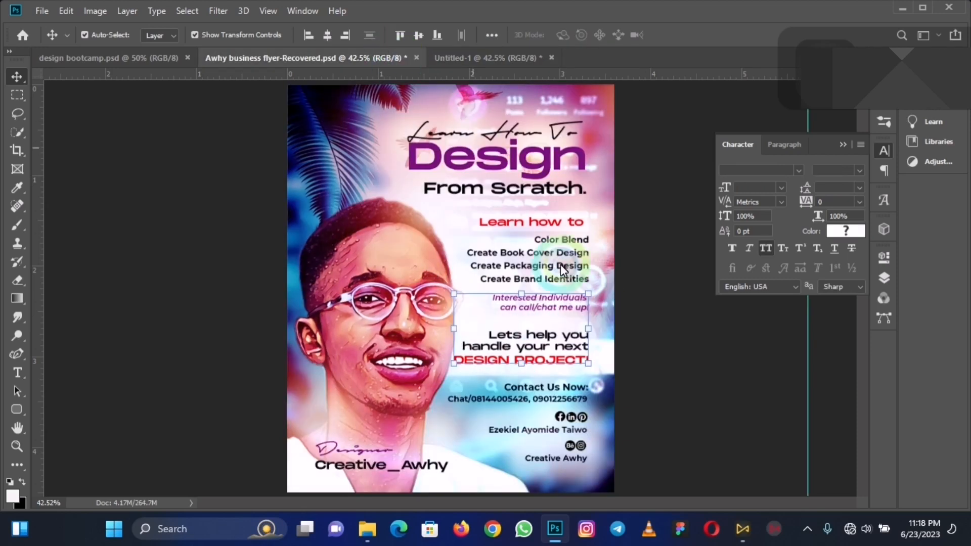
pyautogui.click(645, 349)
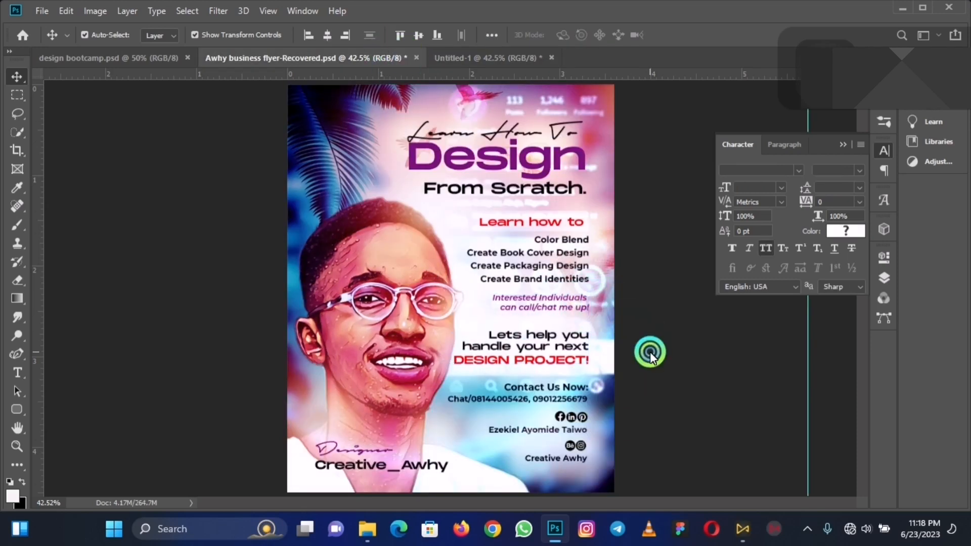
pyautogui.click(593, 332)
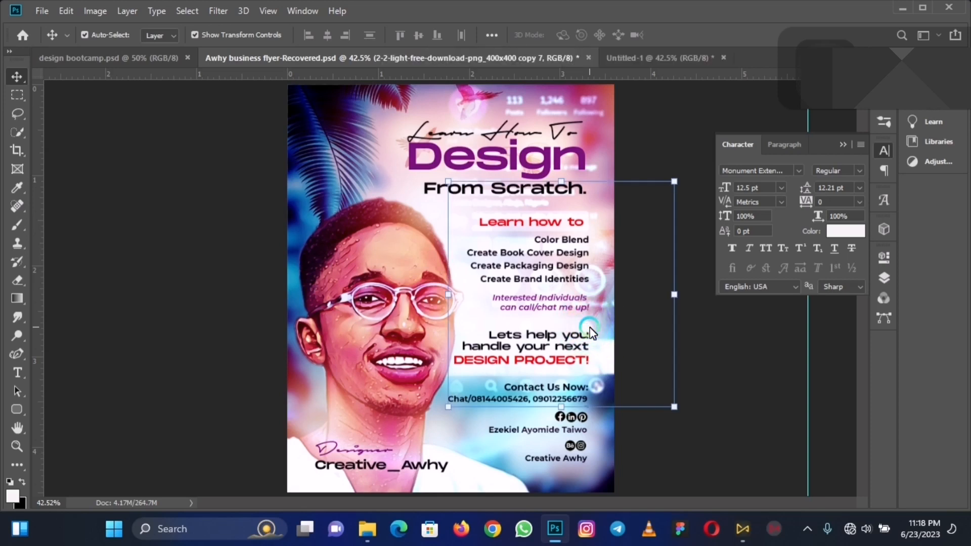
pyautogui.click(632, 346)
pyautogui.click(677, 60)
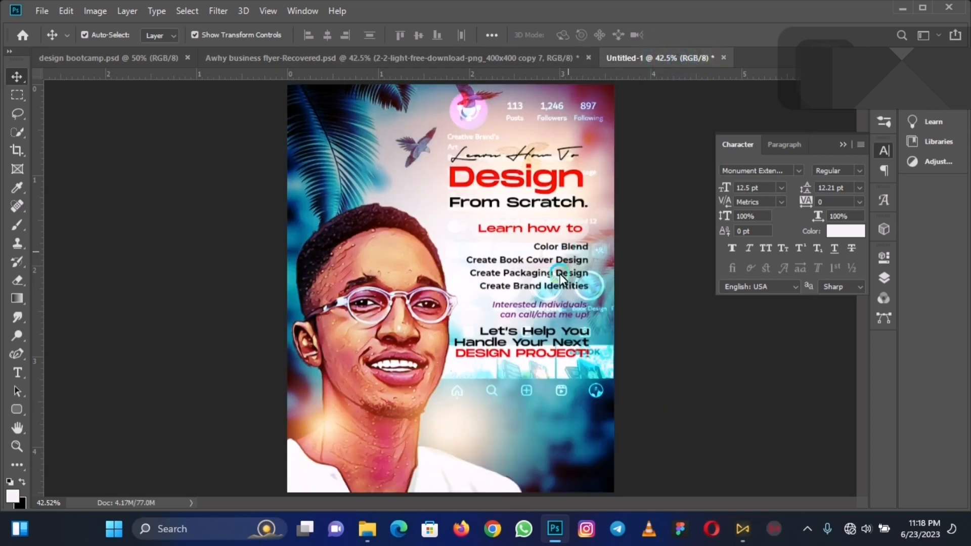
# - Nudge the portrait of the man slightly up and to the left, and deselect its layer
pyautogui.click(554, 342)
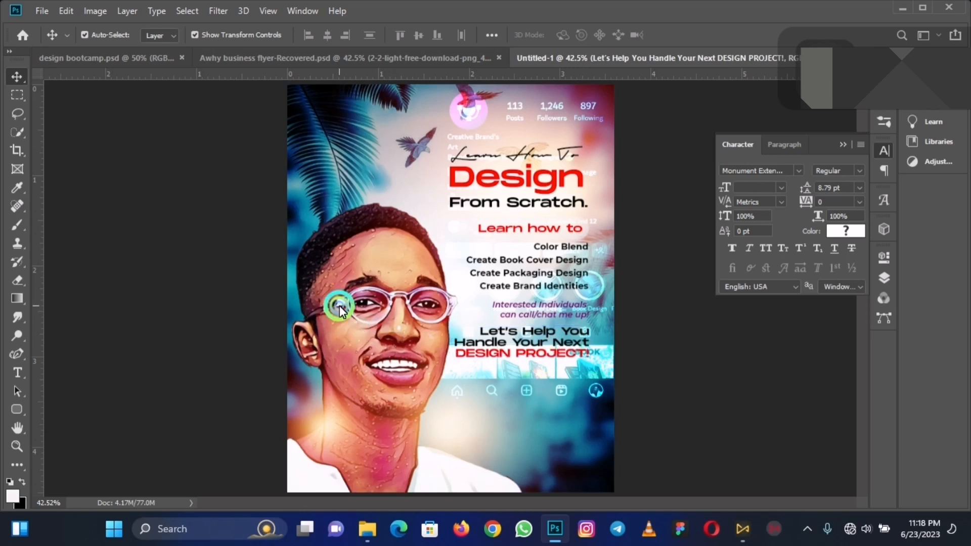
pyautogui.moveTo(339, 306); pyautogui.dragTo(335, 300)
pyautogui.click(348, 292)
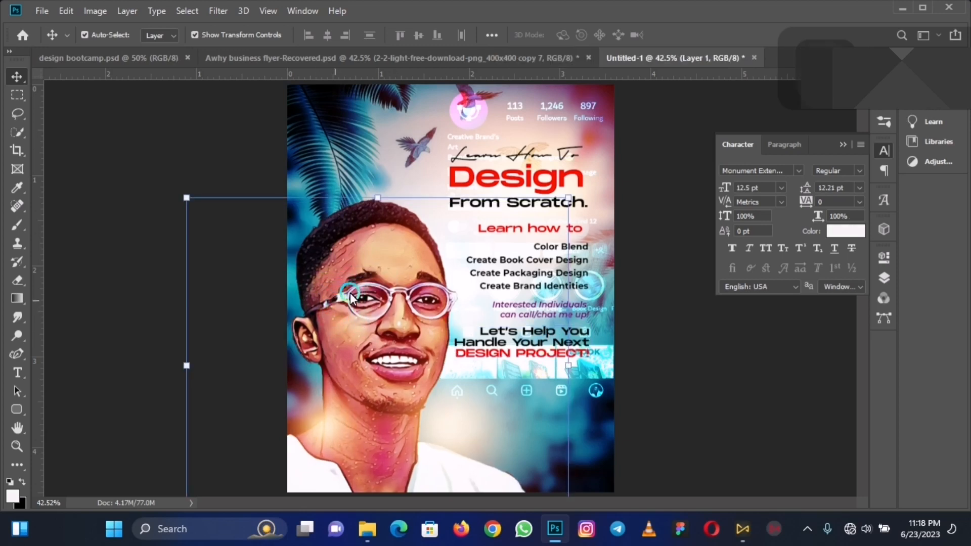
pyautogui.click(697, 334)
pyautogui.click(241, 279)
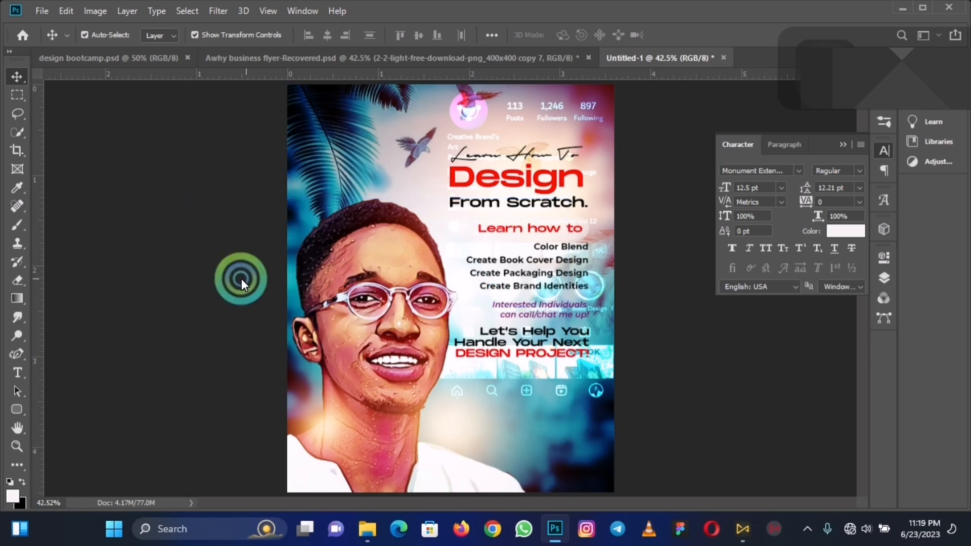
# - Draw a rounded rectangle about 619 × 170 px over the "Let's Help You" text block and set its corner radii to 80 px
pyautogui.click(21, 411)
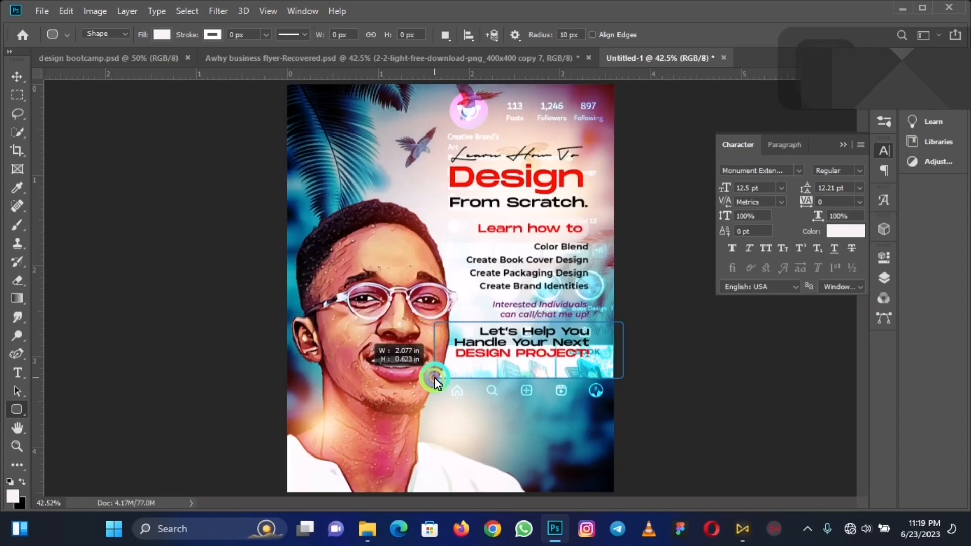
pyautogui.moveTo(435, 377); pyautogui.dragTo(436, 372)
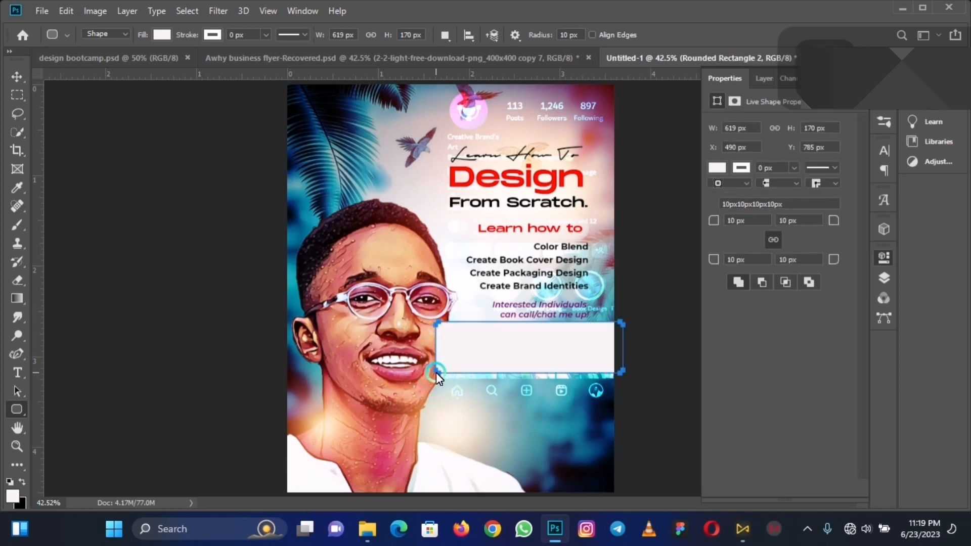
pyautogui.click(799, 223)
pyautogui.write('80')
pyautogui.press('Return')
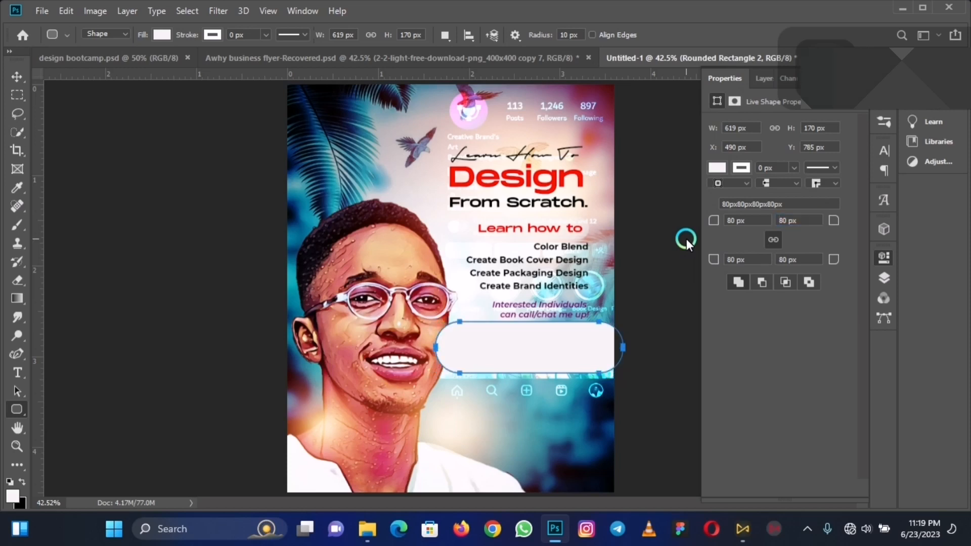
# - Change the fill of the new rounded rectangle to white from the recently used colors
pyautogui.click(18, 78)
pyautogui.click(288, 263)
pyautogui.click(532, 349)
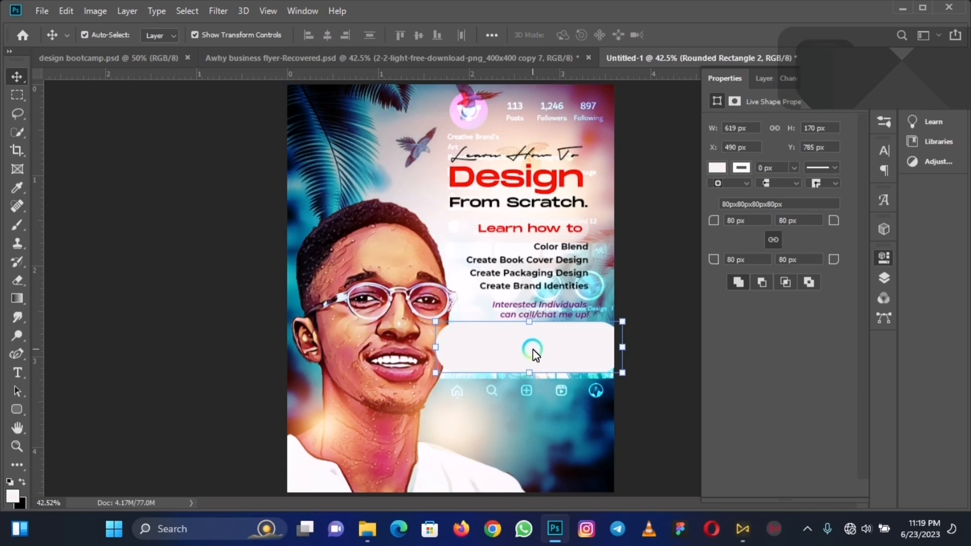
pyautogui.click(215, 483)
pyautogui.click(700, 170)
pyautogui.click(718, 171)
pyautogui.click(718, 171)
pyautogui.click(718, 171)
pyautogui.click(717, 167)
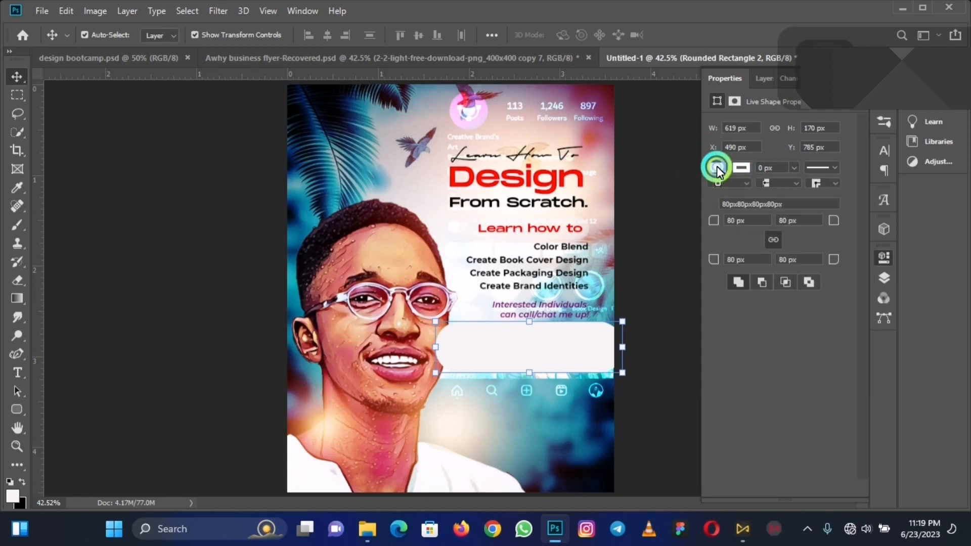
pyautogui.click(717, 167)
pyautogui.click(730, 242)
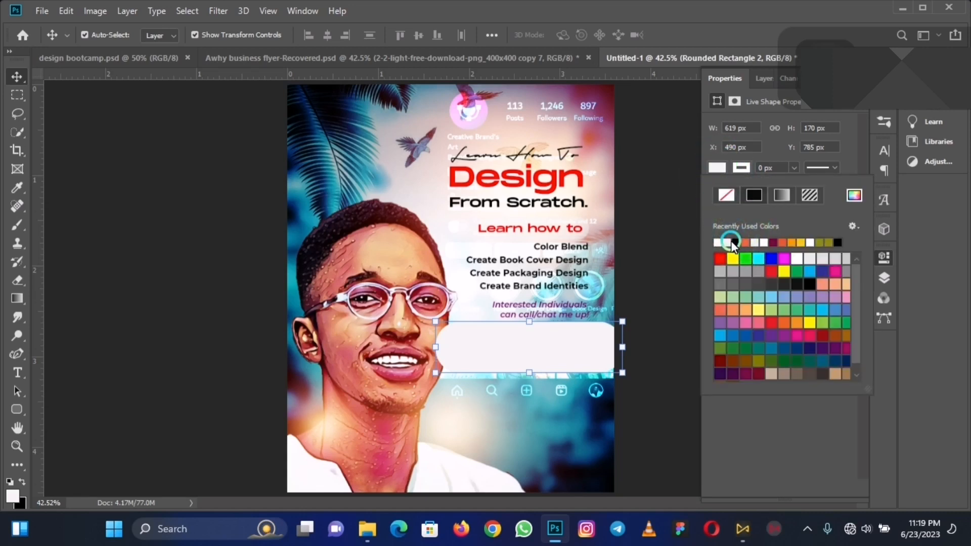
pyautogui.click(722, 244)
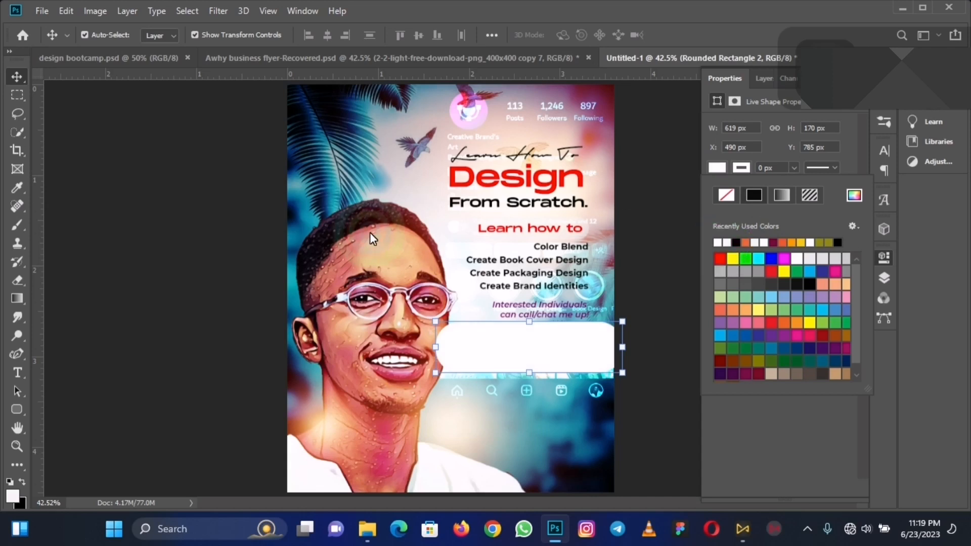
pyautogui.click(177, 189)
# - Fill the rounded rectangle behind the "Learn how to" heading with white and deselect it
pyautogui.click(577, 218)
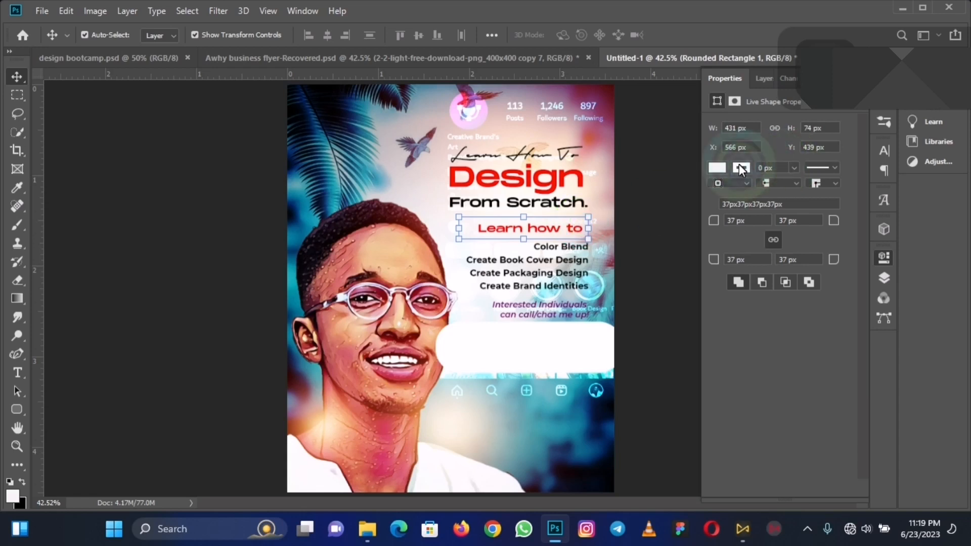
pyautogui.click(718, 168)
pyautogui.click(722, 241)
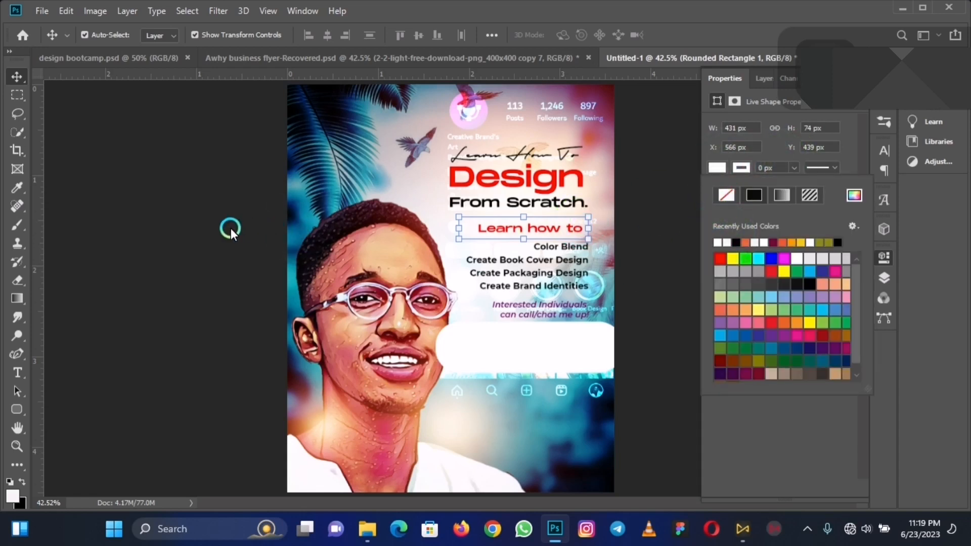
pyautogui.click(216, 231)
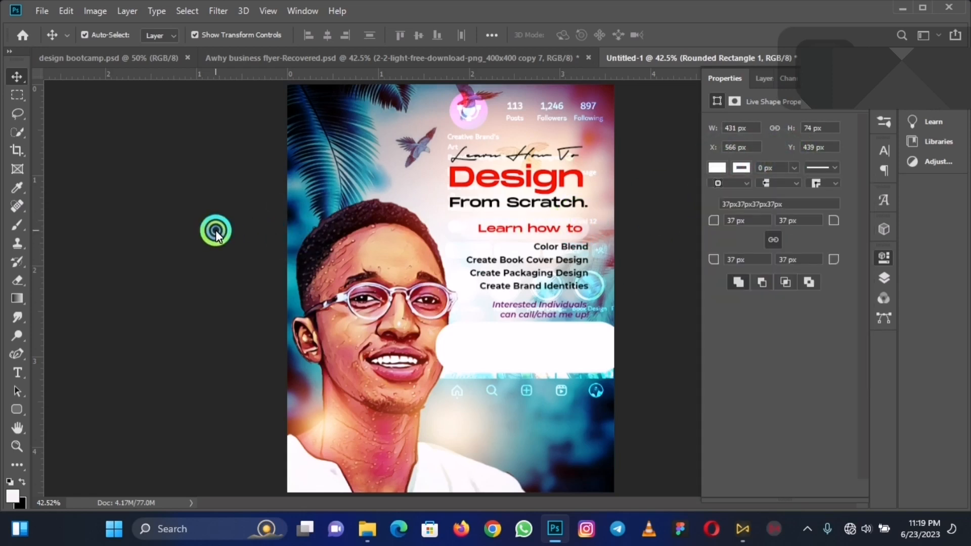
# - Move the larger white rounded rectangle's layer beneath the text layers, directly above Rounded Rectangle 1
pyautogui.click(589, 327)
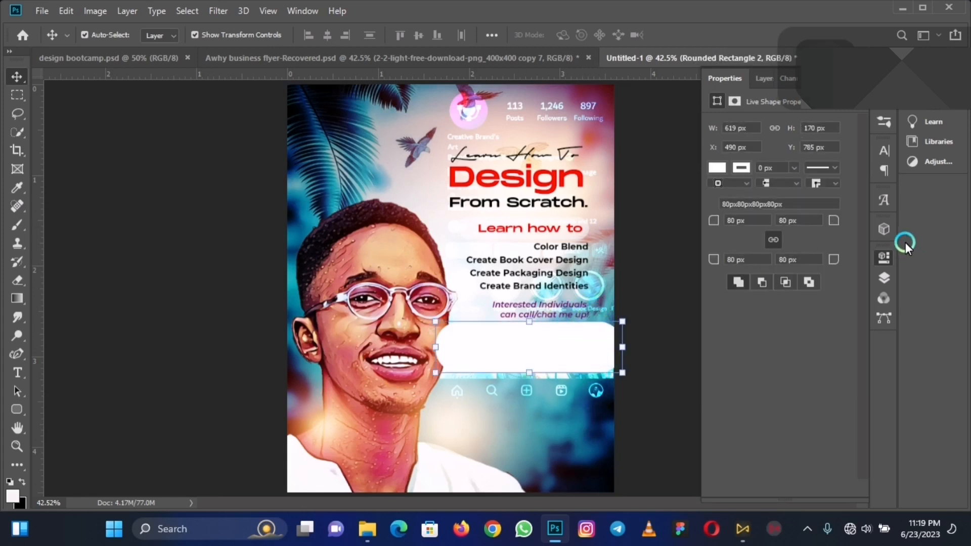
pyautogui.click(883, 281)
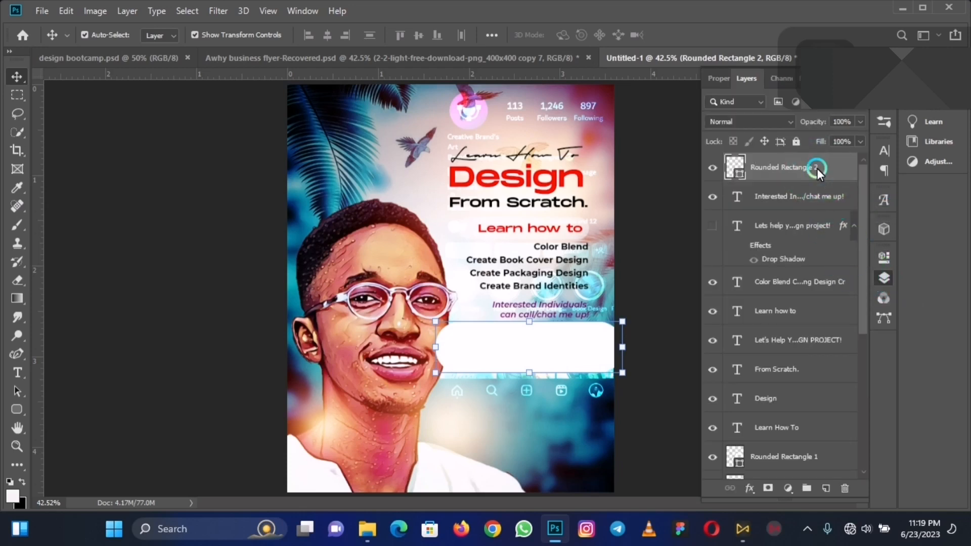
pyautogui.moveTo(817, 168); pyautogui.dragTo(807, 434)
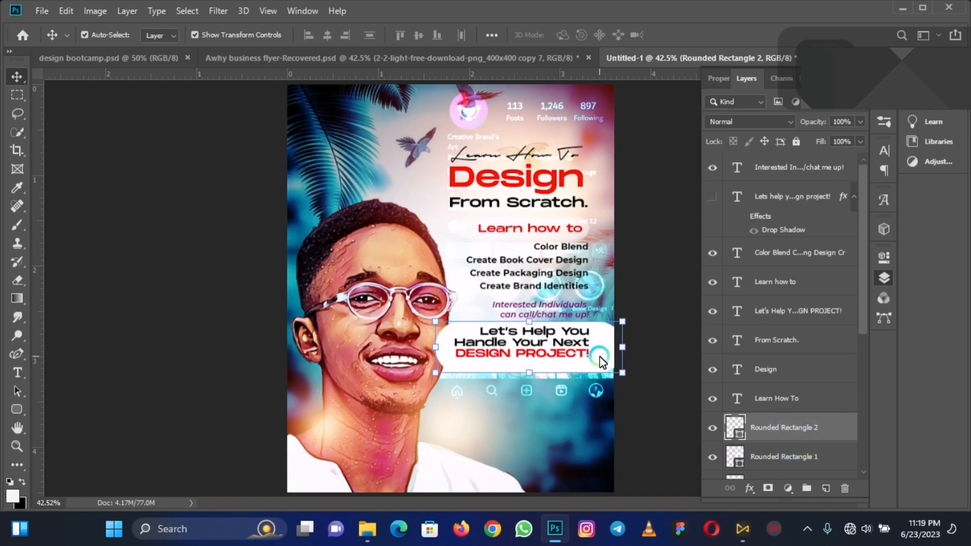
# - Nudge the "Let's Help You" text block down to center it vertically in the white rounded rectangle, and deselect it
pyautogui.click(584, 354)
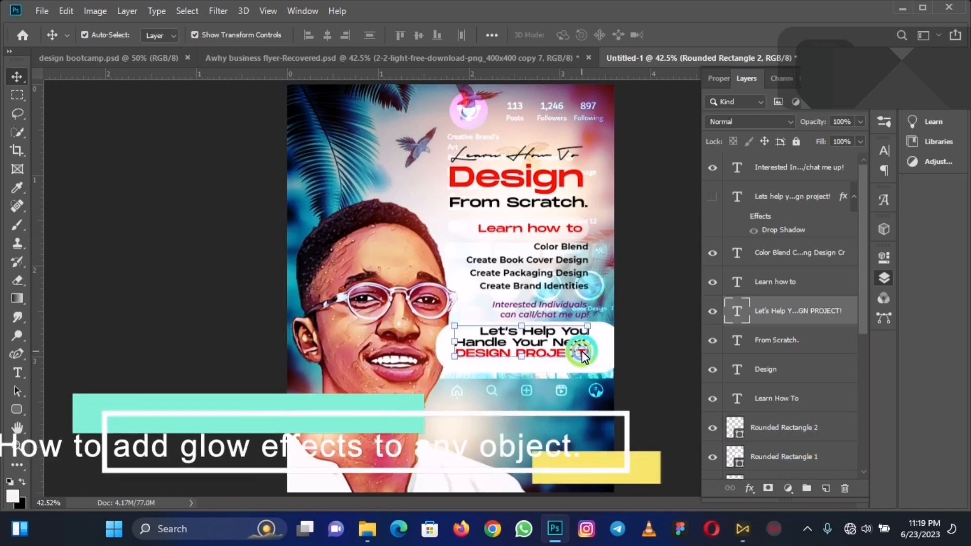
pyautogui.press('Down')
pyautogui.press('Down')
pyautogui.press('Down')
pyautogui.press('Down')
pyautogui.press('Down')
pyautogui.press('Down')
pyautogui.press('Down')
pyautogui.press('Down')
pyautogui.press('Down')
pyautogui.press('Down')
pyautogui.press('Down')
pyautogui.press('Down')
pyautogui.press('Down')
pyautogui.press('Down')
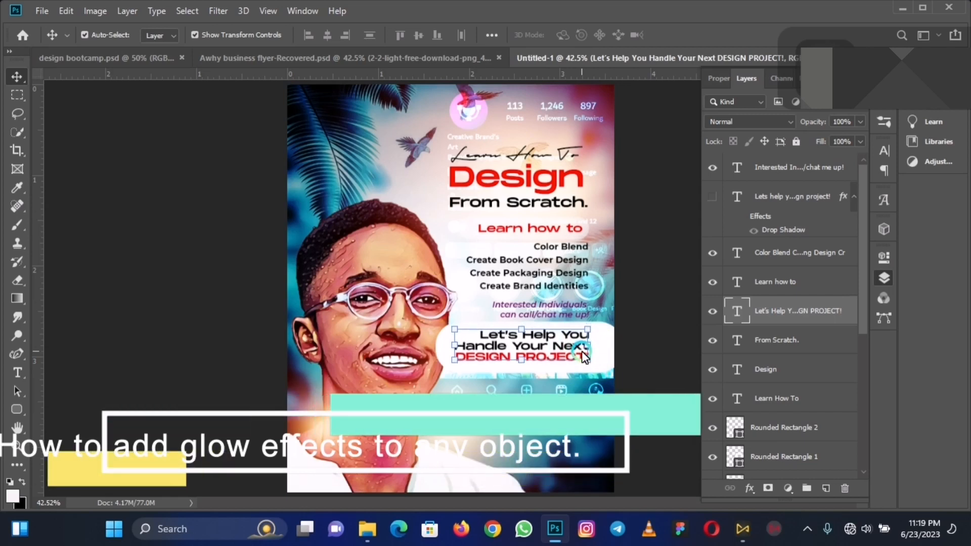
pyautogui.click(583, 353)
pyautogui.click(643, 361)
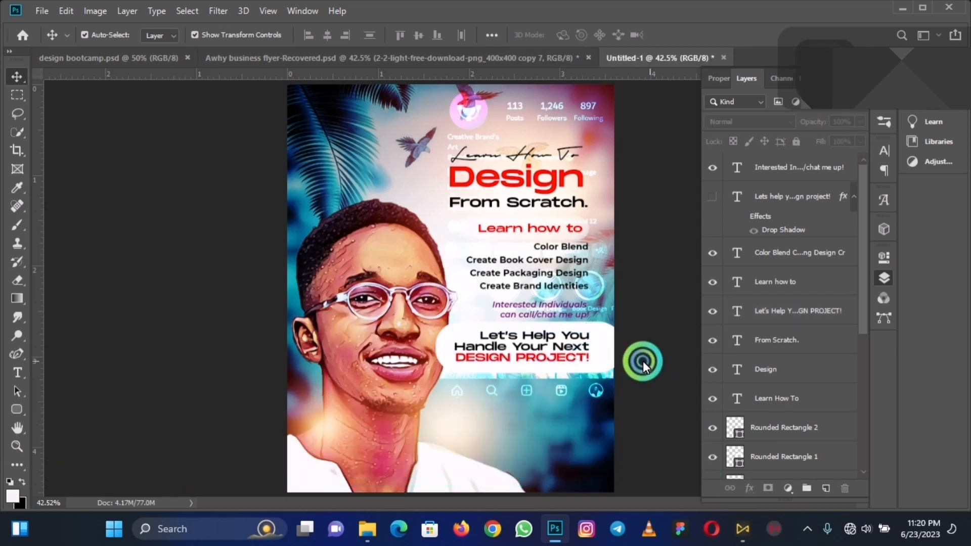
# - Apply a white Outer Glow to the rounded rectangle behind "Let's Help You" with 60% opacity, 4% spread and 158 px size
pyautogui.click(613, 348)
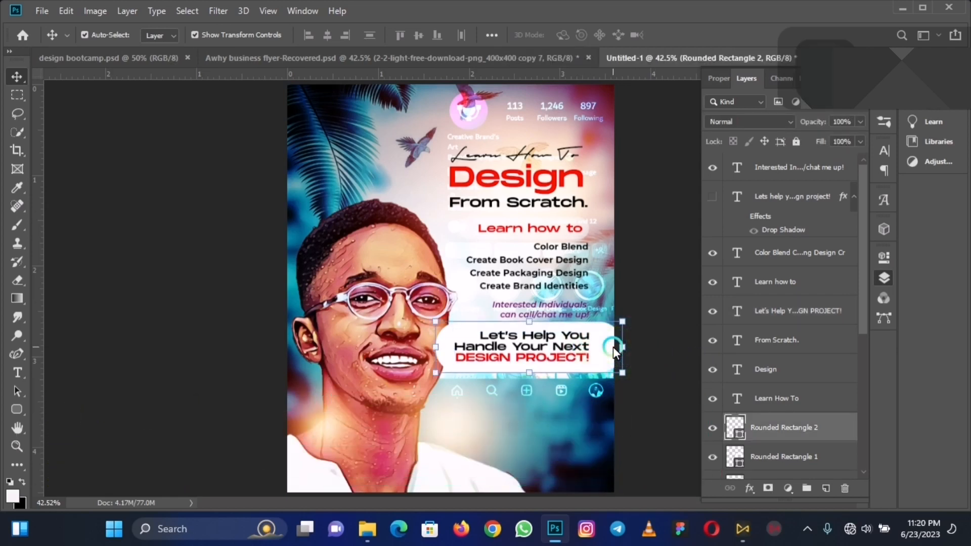
pyautogui.click(759, 483)
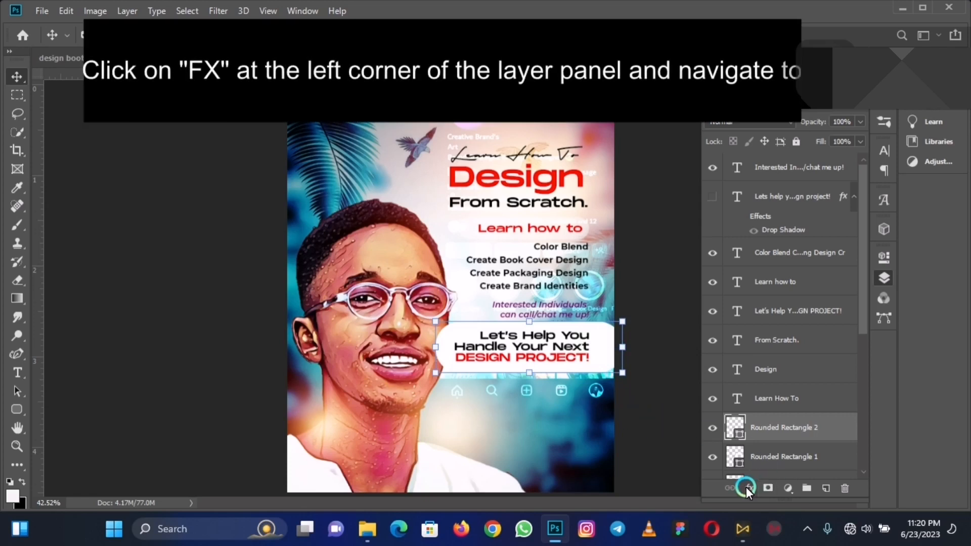
pyautogui.click(770, 469)
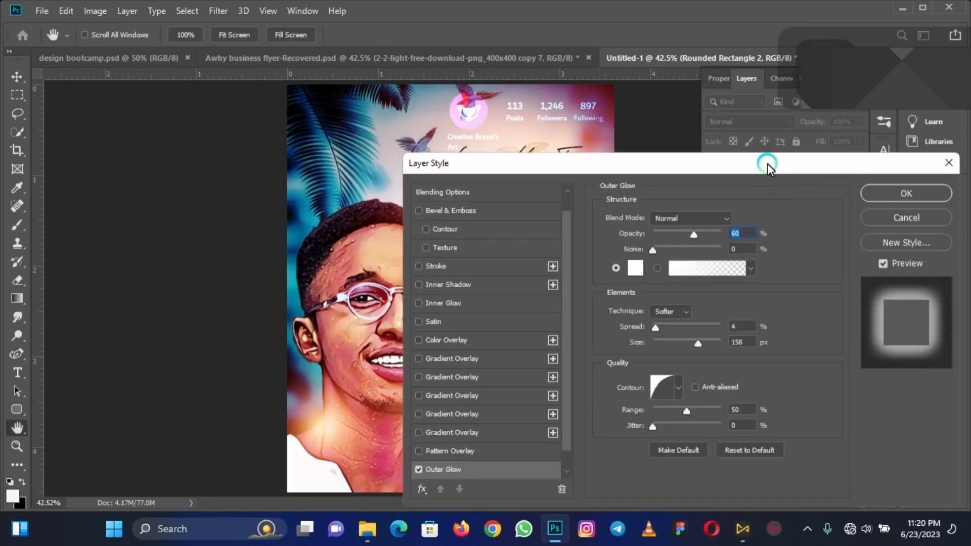
pyautogui.moveTo(767, 163); pyautogui.dragTo(886, 236)
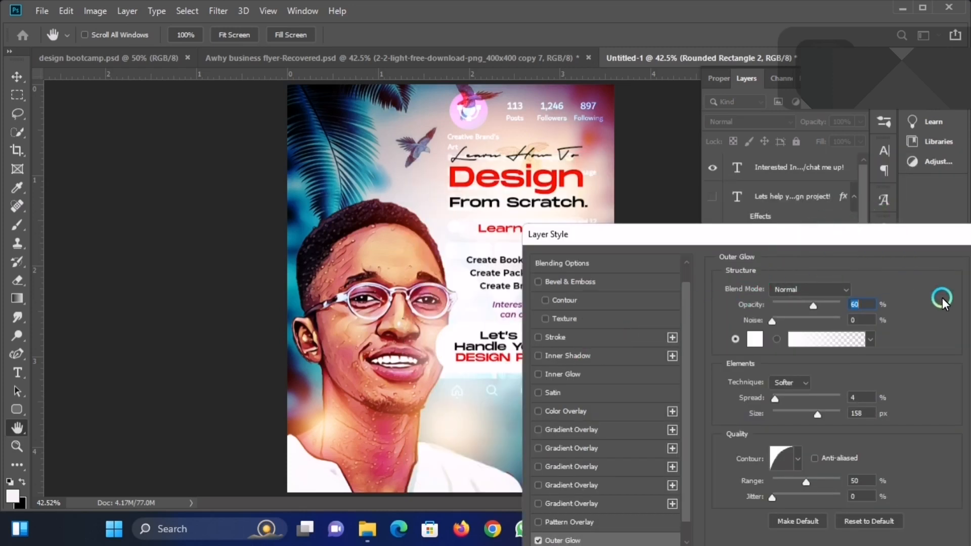
pyautogui.moveTo(941, 234); pyautogui.dragTo(792, 254)
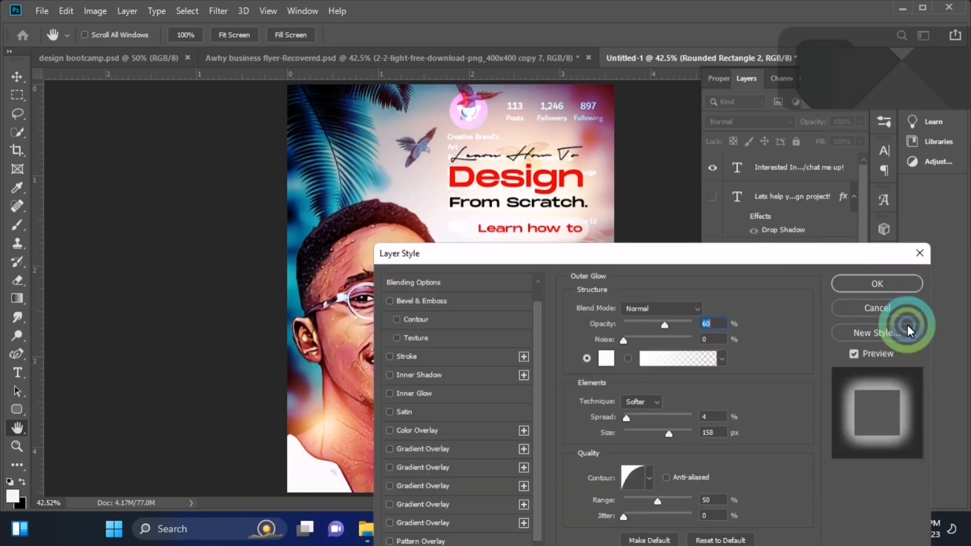
pyautogui.click(888, 282)
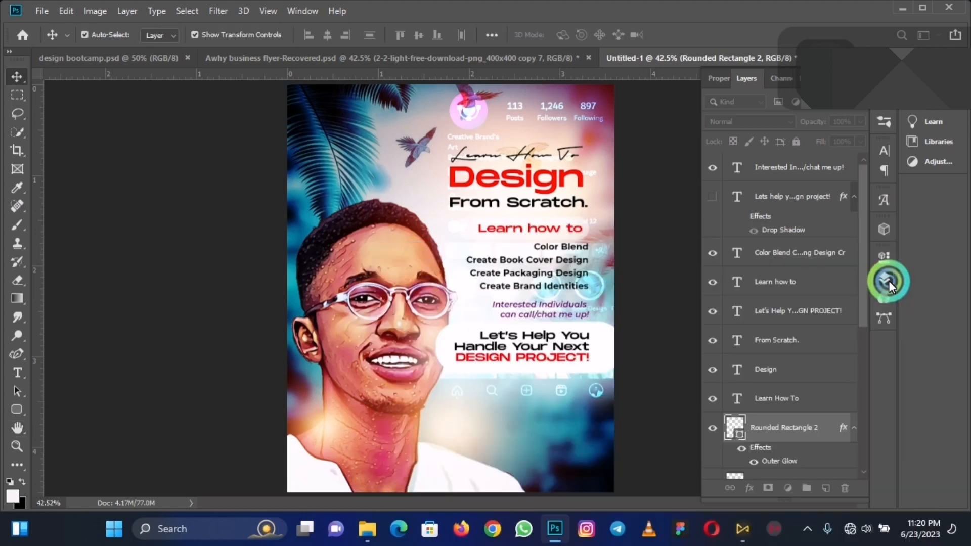
# - Toggle the rounded rectangle's effects off and on to compare the glow, and move its layer below the portrait's Layer 1
pyautogui.click(742, 447)
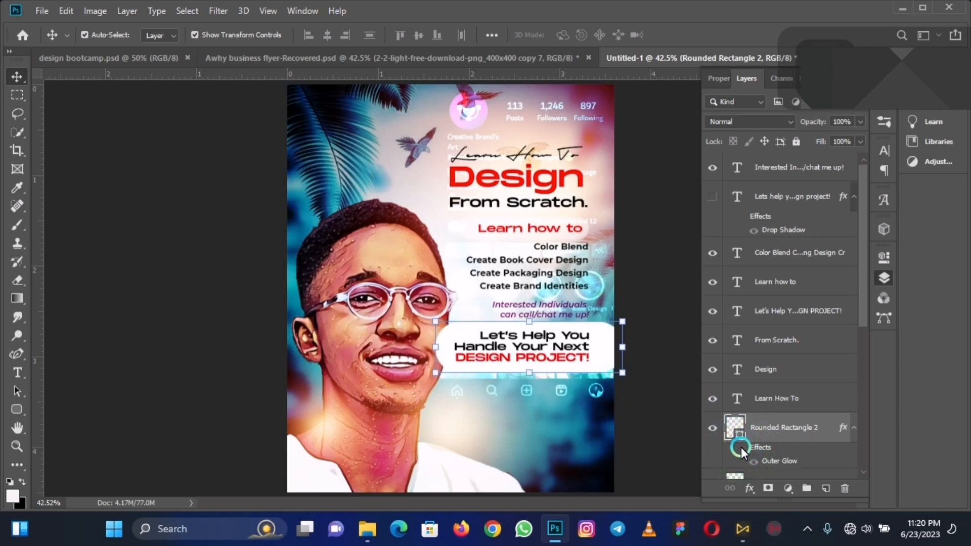
pyautogui.click(741, 447)
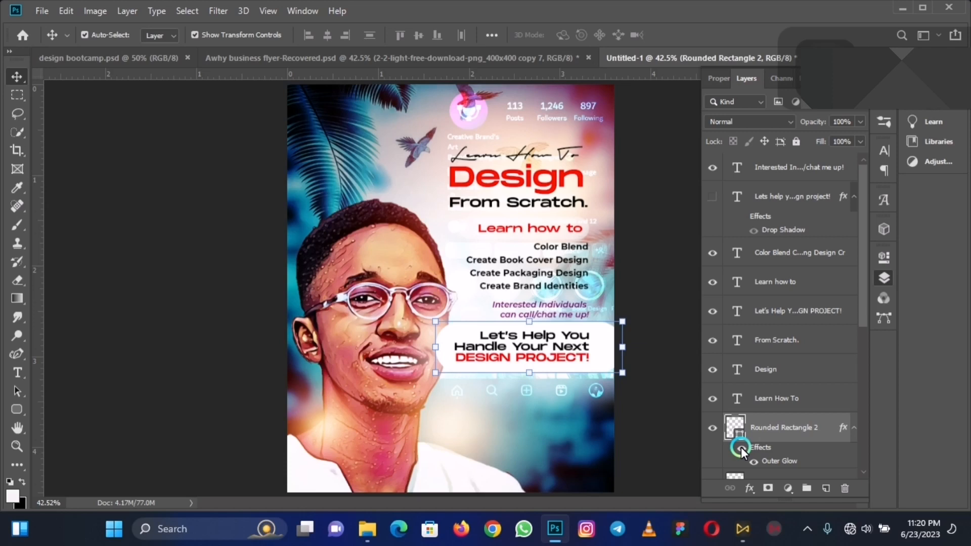
pyautogui.moveTo(769, 430)
pyautogui.mouseDown()
pyautogui.moveTo(759, 486)
pyautogui.moveTo(780, 382)
pyautogui.moveTo(765, 476)
pyautogui.moveTo(763, 418)
pyautogui.moveTo(764, 442)
pyautogui.mouseUp()
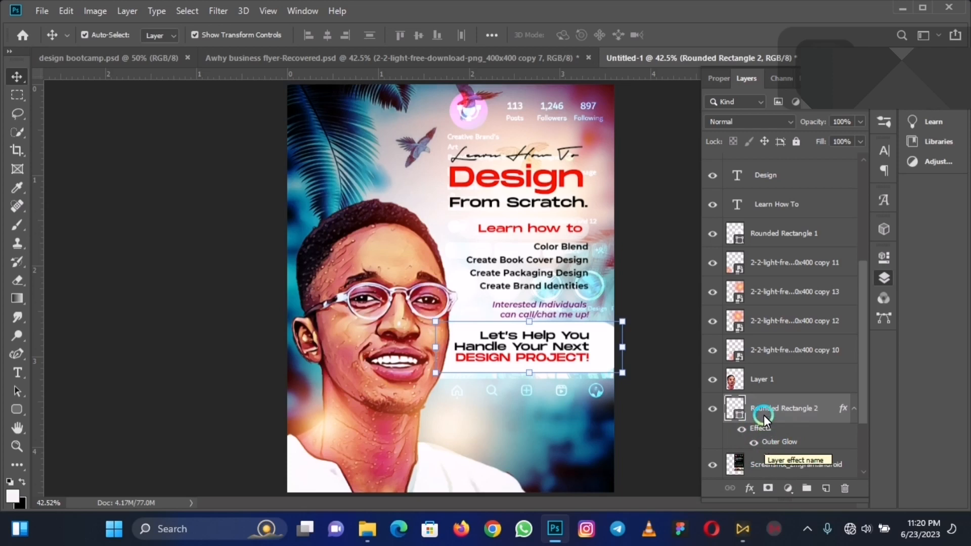
# - Set the Outer Glow opacity of Rounded Rectangle 2 to 57%
pyautogui.doubleClick(767, 444)
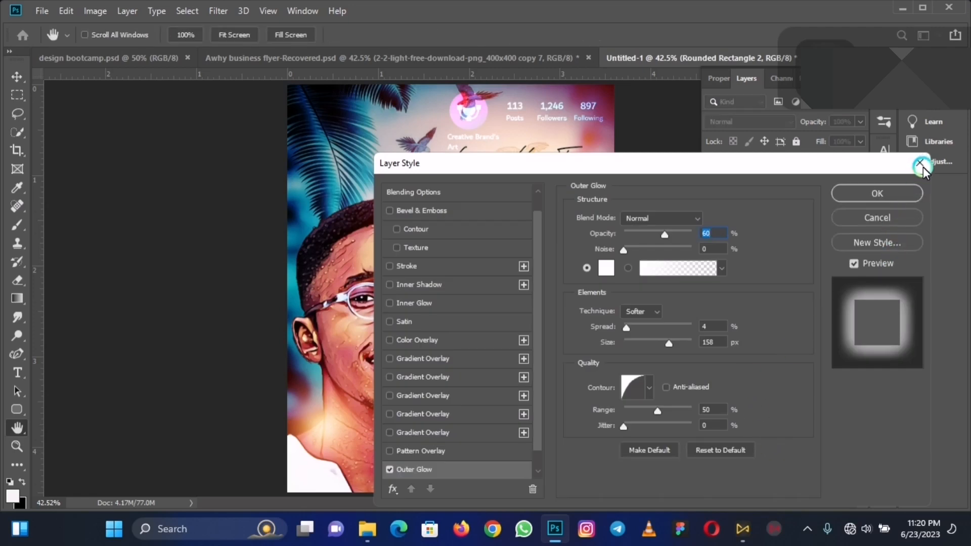
pyautogui.click(920, 163)
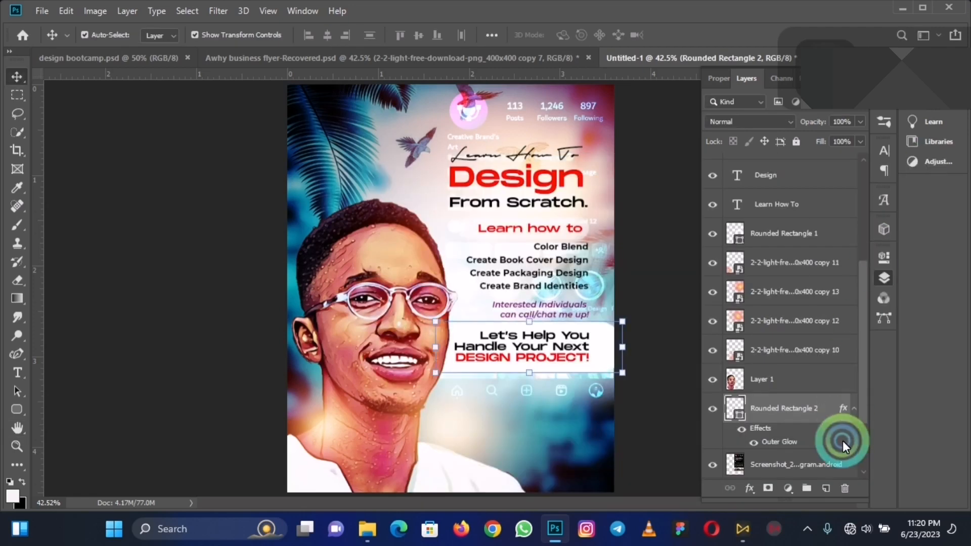
pyautogui.click(751, 490)
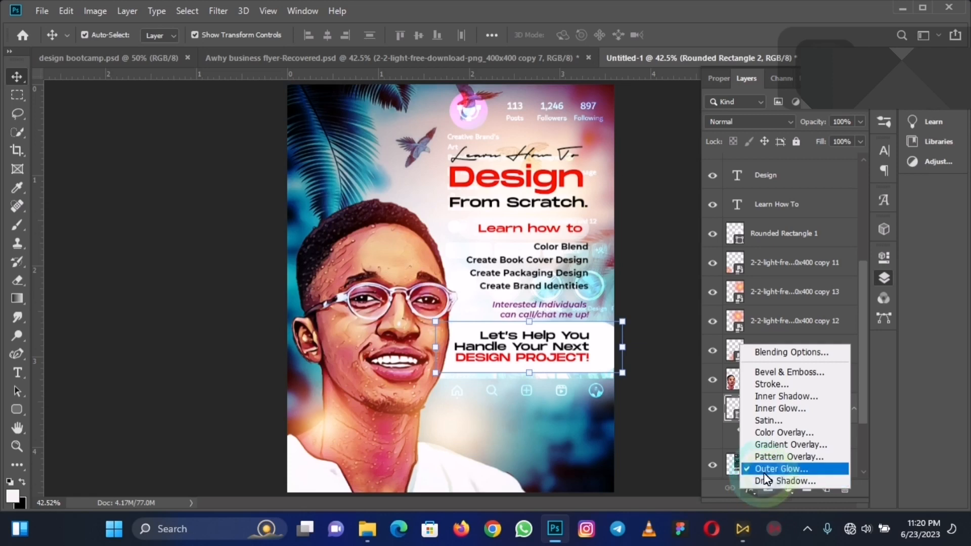
pyautogui.click(766, 471)
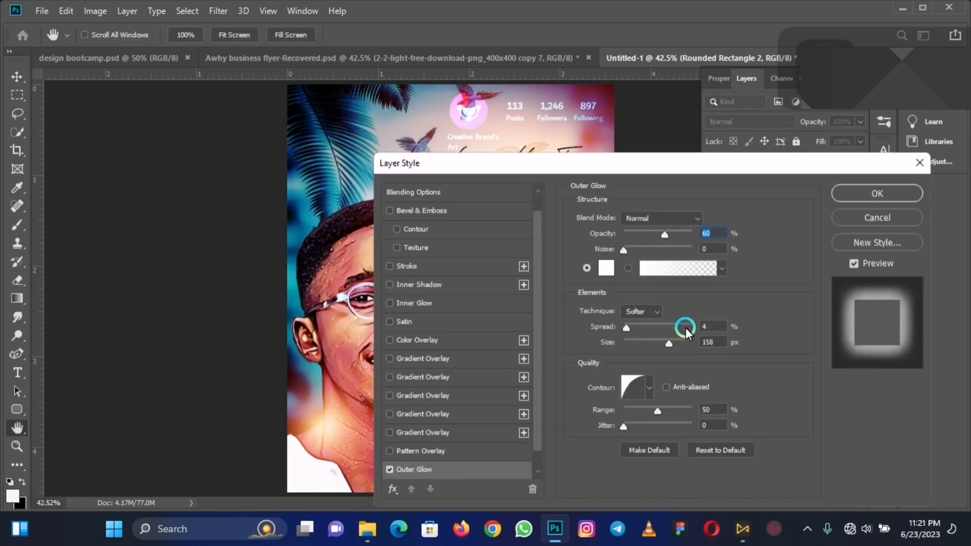
pyautogui.moveTo(663, 235)
pyautogui.mouseDown()
pyautogui.moveTo(635, 235)
pyautogui.moveTo(663, 235)
pyautogui.mouseUp()
pyautogui.click(666, 348)
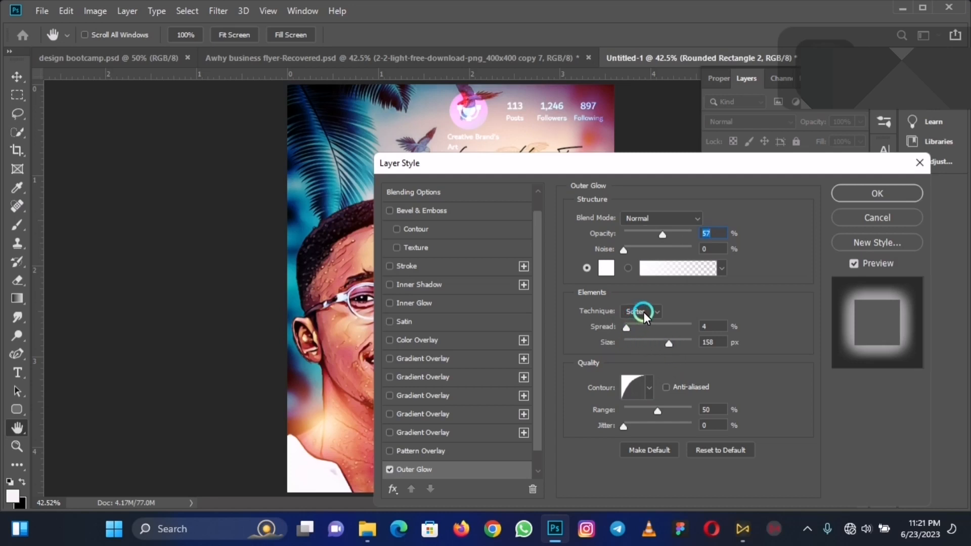
pyautogui.click(637, 389)
pyautogui.click(648, 392)
pyautogui.click(648, 393)
pyautogui.click(884, 194)
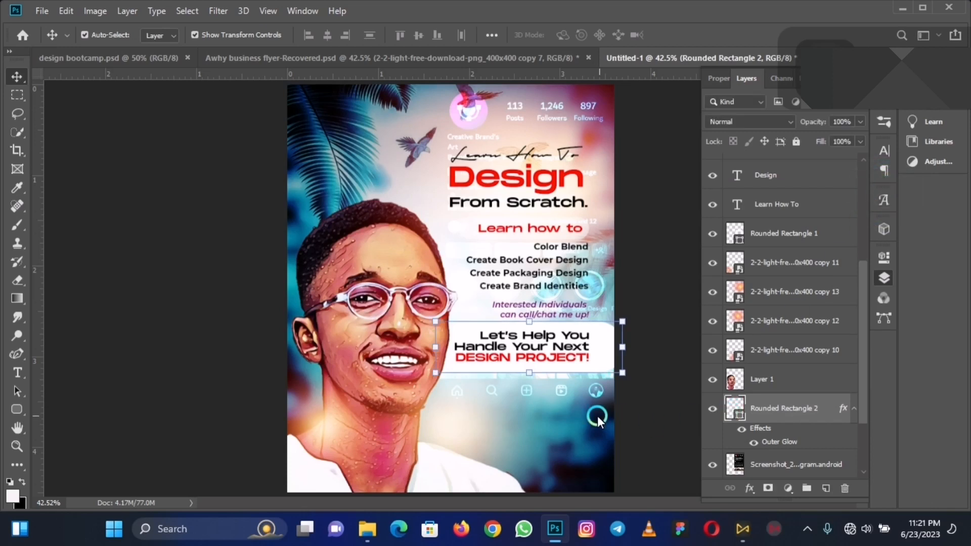
# - Widen Rounded Rectangle 2 to 116.32% so its right end extends beyond the flyer's right edge
pyautogui.click(636, 452)
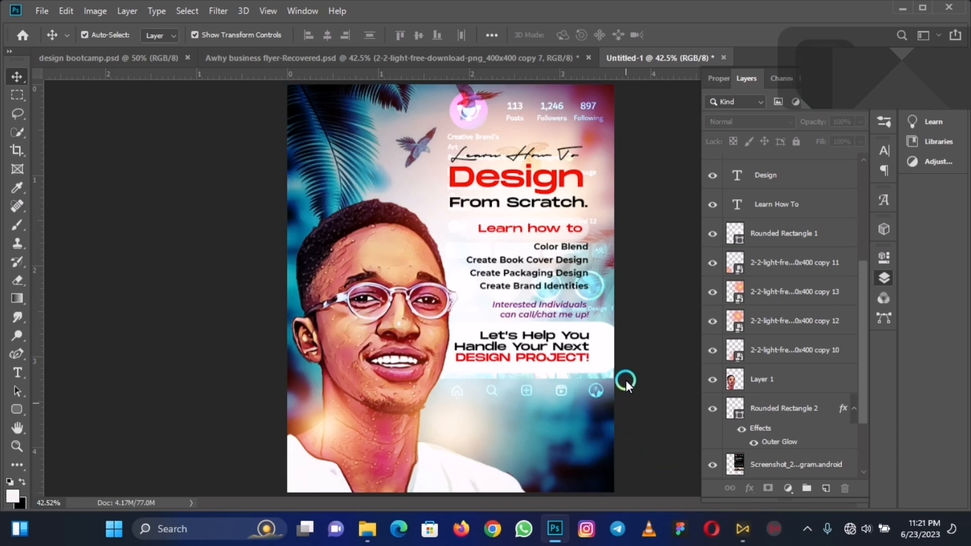
pyautogui.click(609, 333)
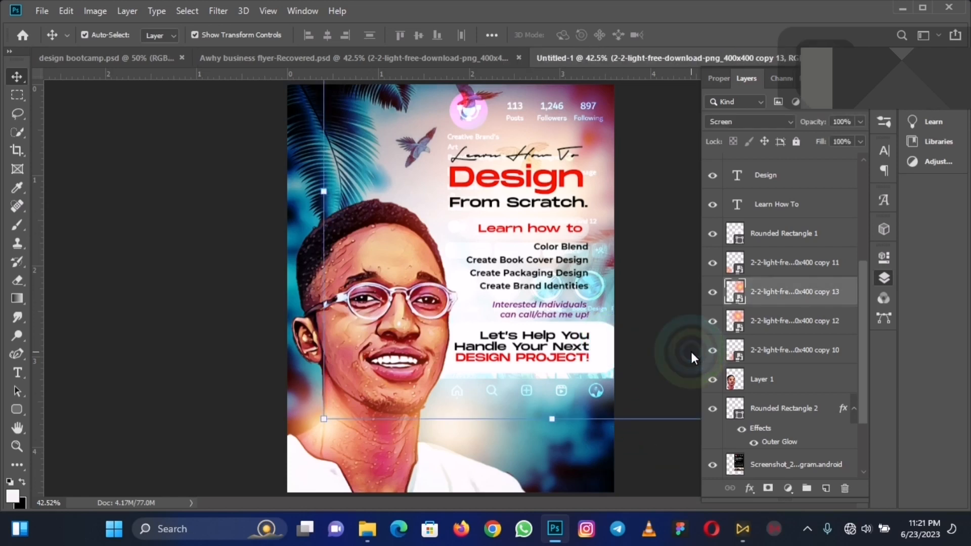
pyautogui.click(792, 408)
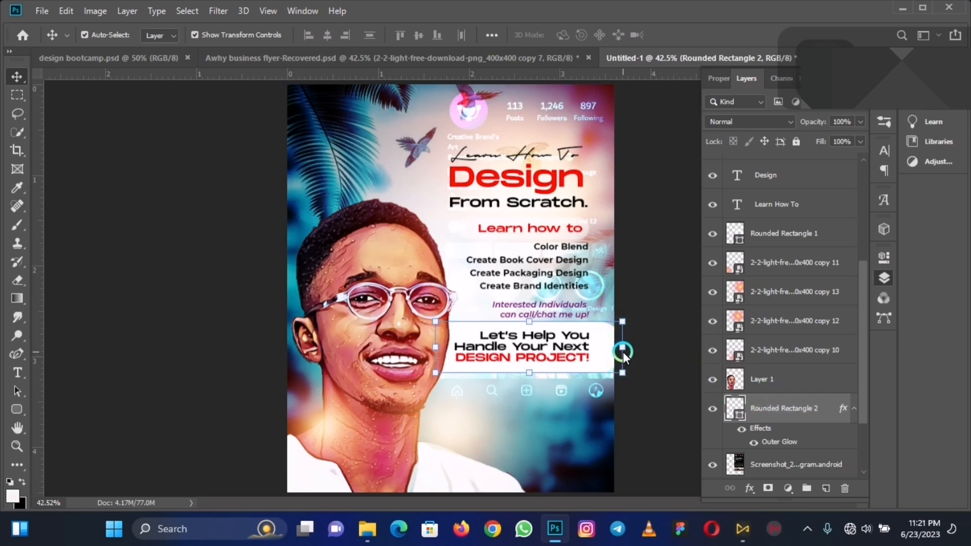
pyautogui.moveTo(623, 351); pyautogui.dragTo(653, 352)
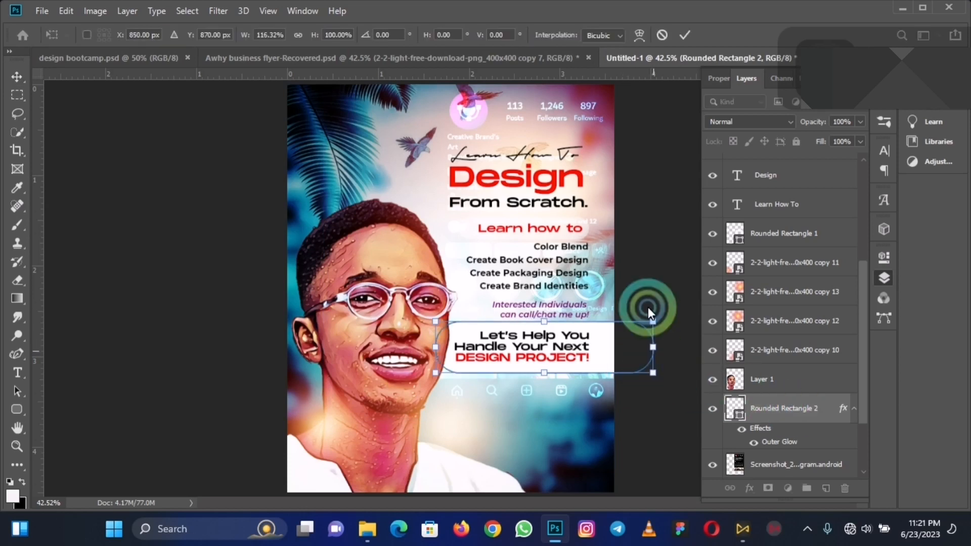
pyautogui.click(689, 39)
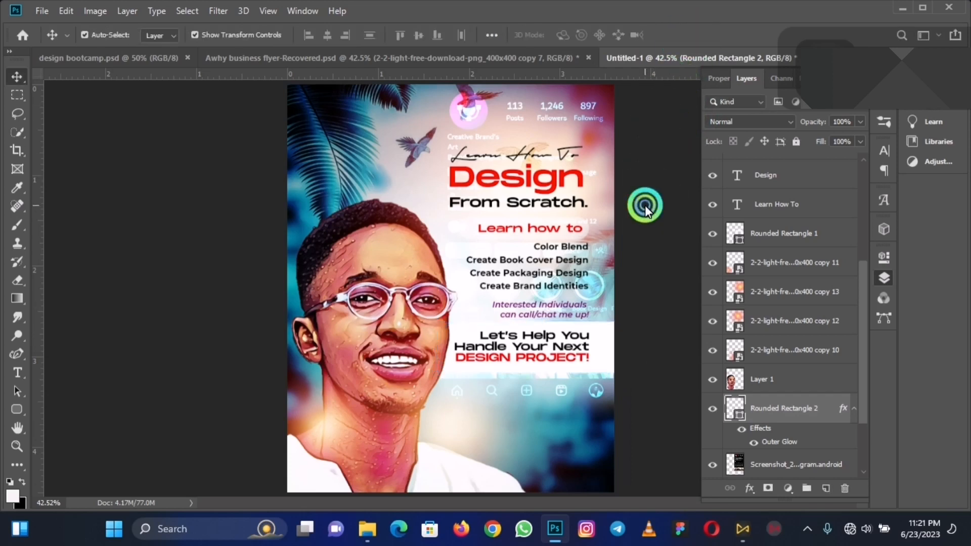
# - Nudge Rounded Rectangle 2 and the "Let's Help You" text block slightly down together, and deselect them
pyautogui.click(606, 347)
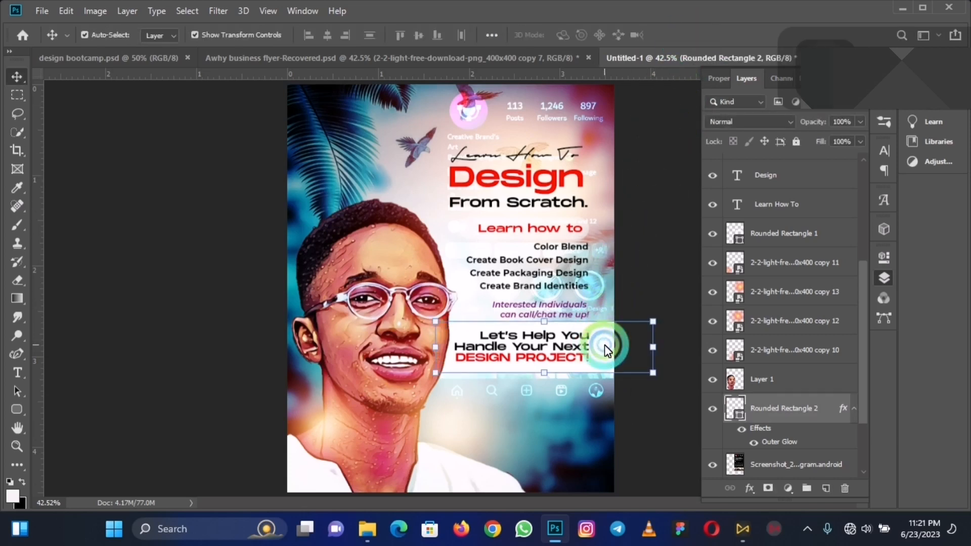
pyautogui.click(572, 358)
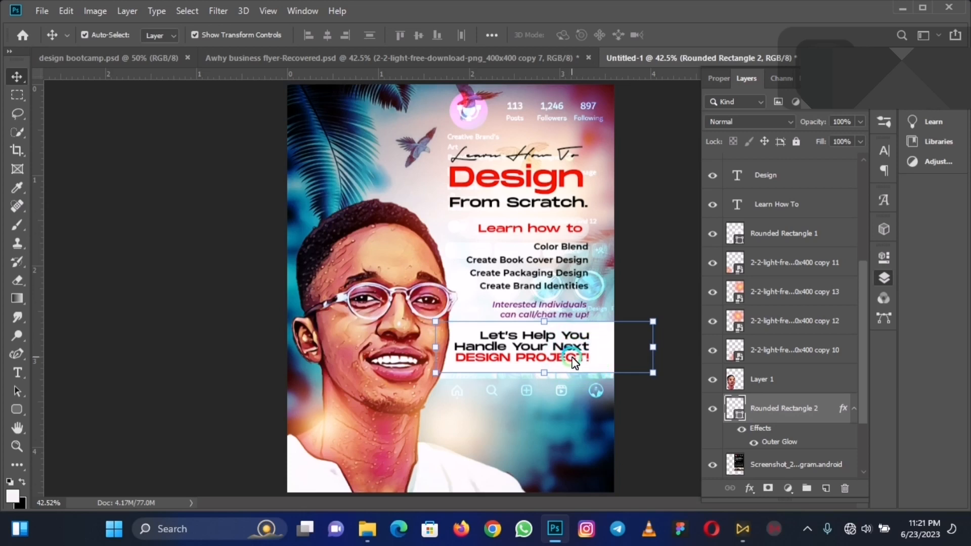
pyautogui.press('Down')
pyautogui.press('Down')
pyautogui.press('Down')
pyautogui.press('Down')
pyautogui.press('Down')
pyautogui.press('Down')
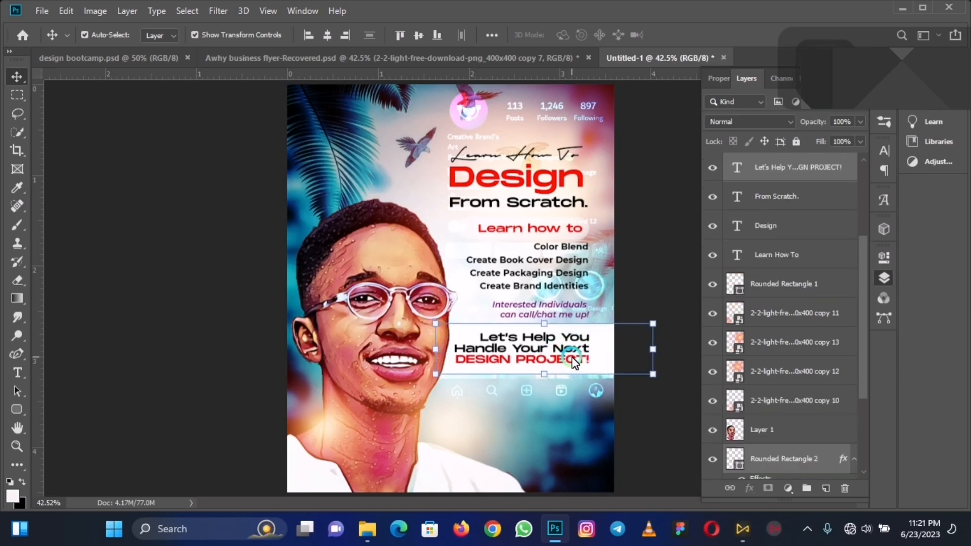
pyautogui.click(655, 289)
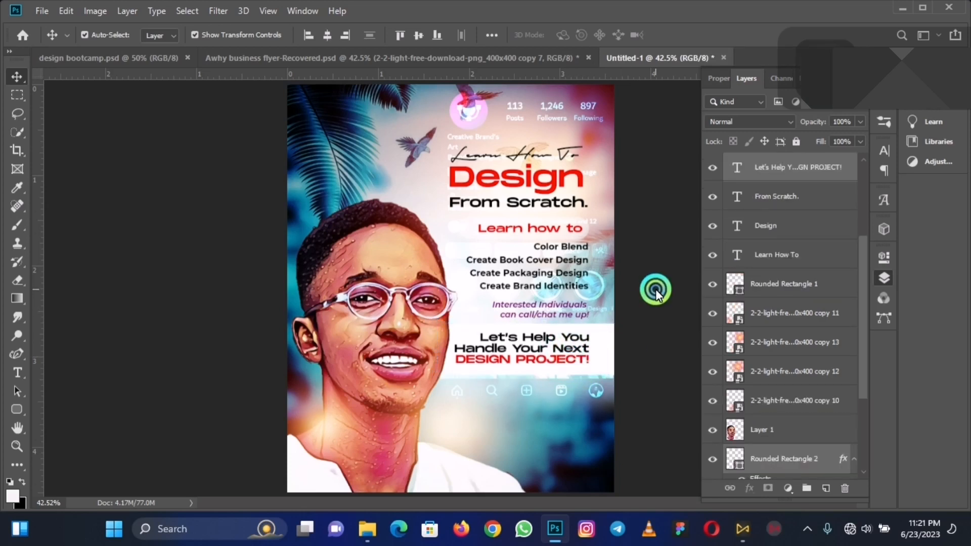
pyautogui.click(592, 159)
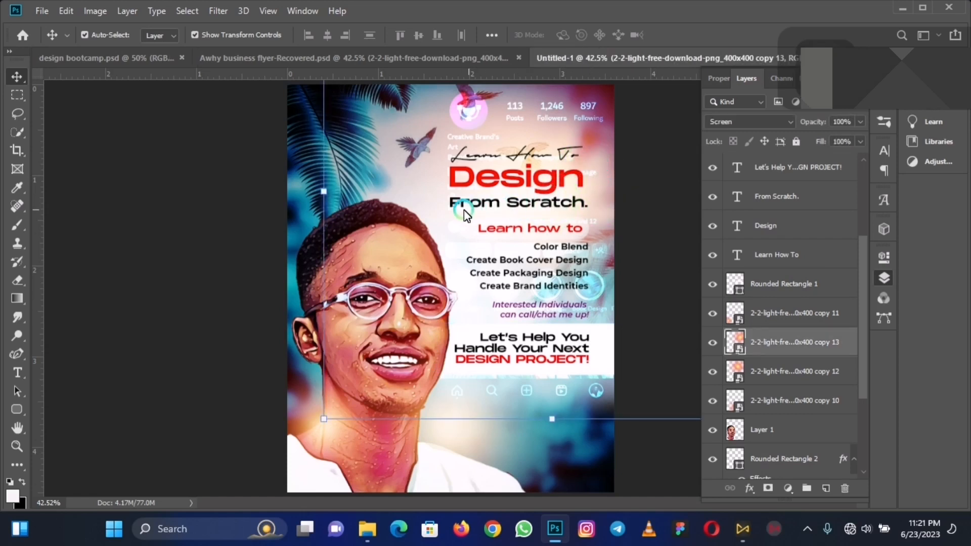
pyautogui.moveTo(445, 199); pyautogui.dragTo(527, 367)
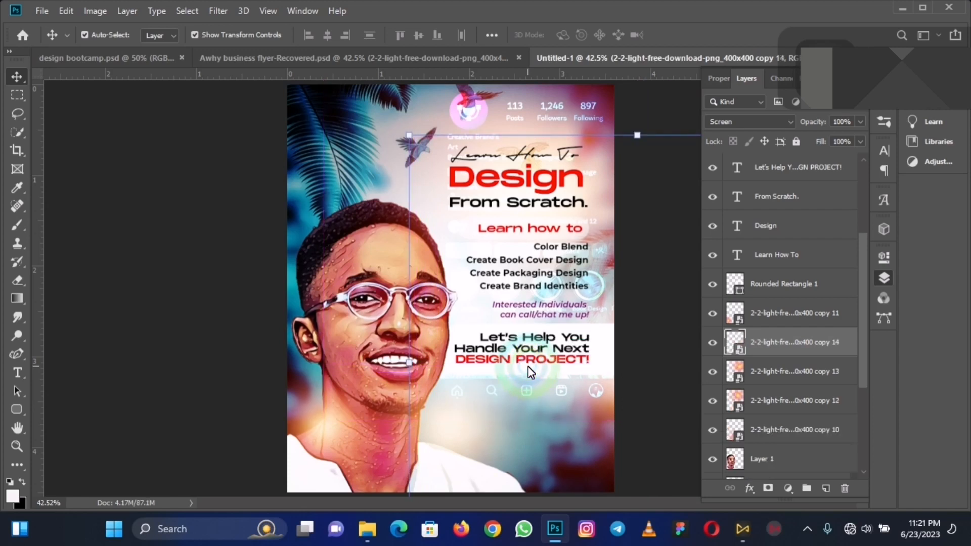
pyautogui.hotkey('ctrl', 'z')
pyautogui.click(529, 370)
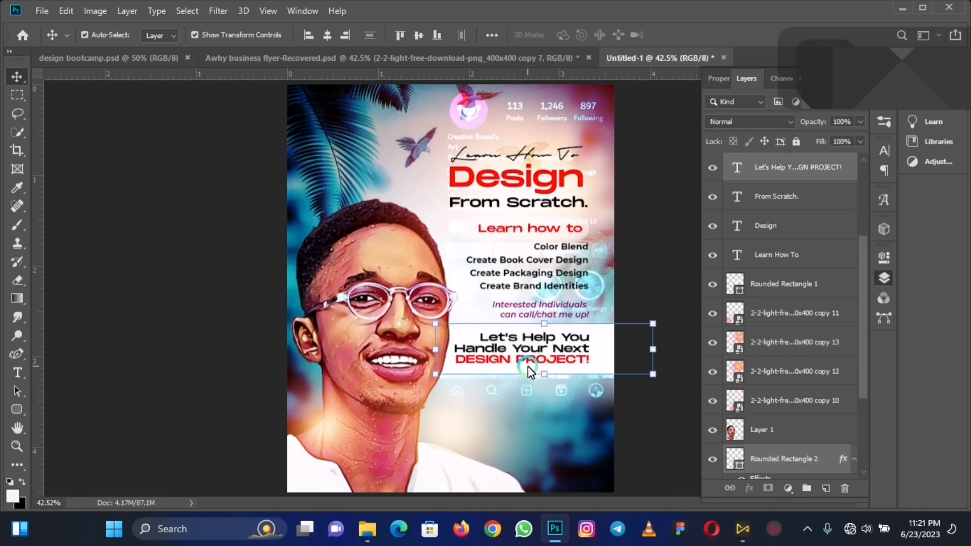
# - Shift light copy 10 slightly left, and place a duplicate of light copy 11 over the "Let's Help You" block
pyautogui.click(441, 425)
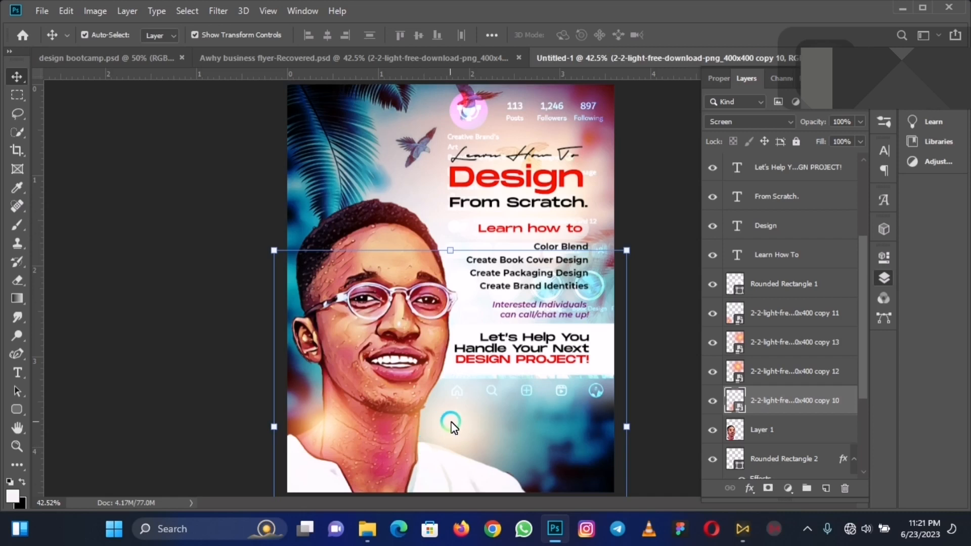
pyautogui.moveTo(443, 425); pyautogui.dragTo(428, 423)
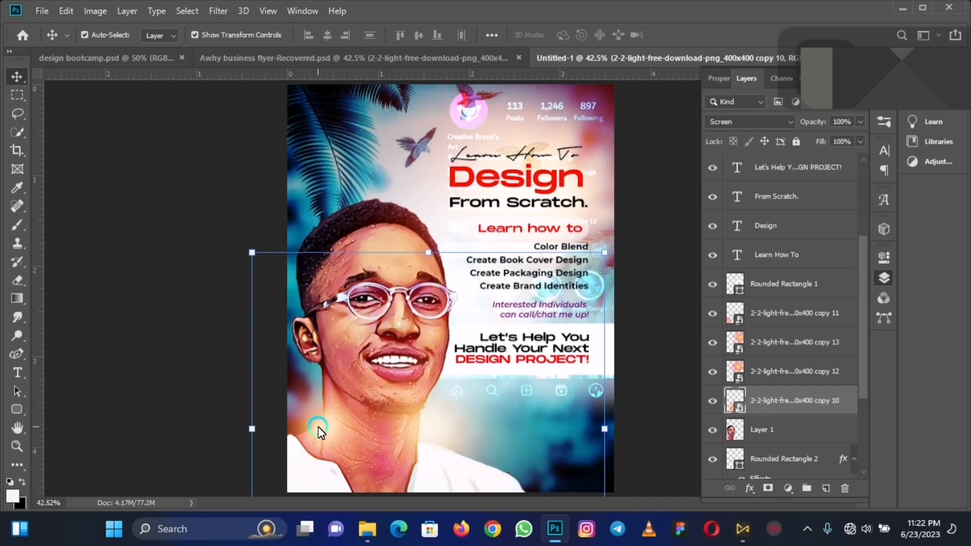
pyautogui.click(338, 419)
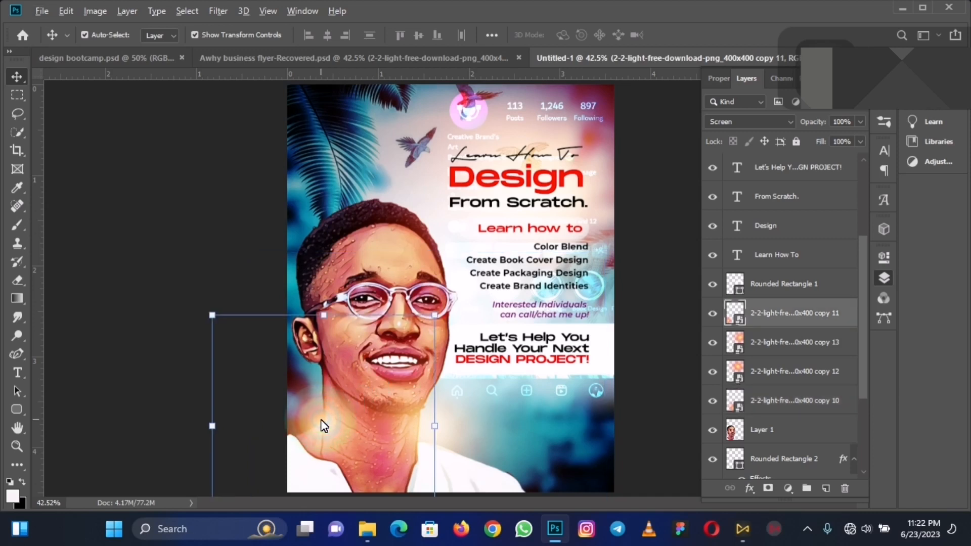
pyautogui.moveTo(331, 421); pyautogui.dragTo(549, 362)
pyautogui.moveTo(565, 361); pyautogui.dragTo(568, 360)
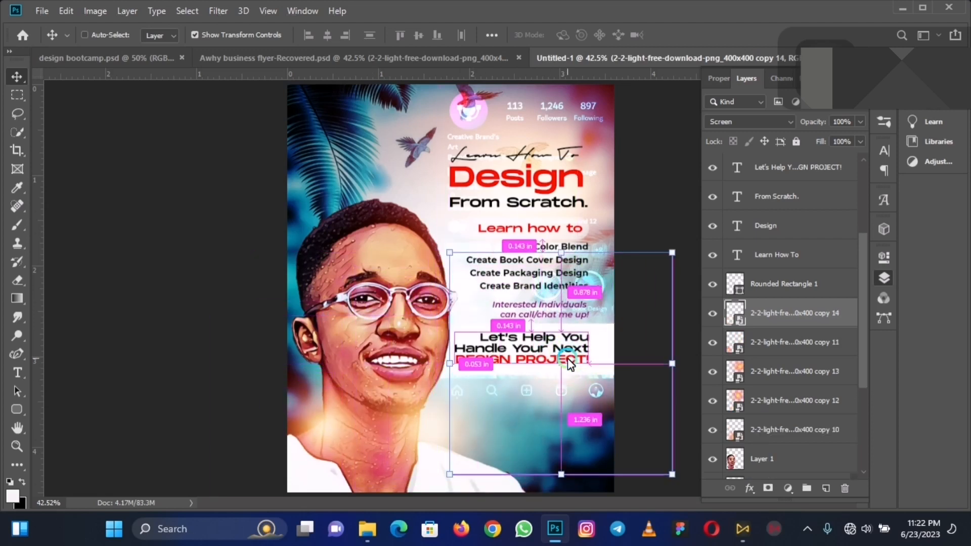
# - Duplicate the new light layer twice more, and position the topmost copy around the "Let's Help You" block
pyautogui.hotkey('ctrl', 'j')
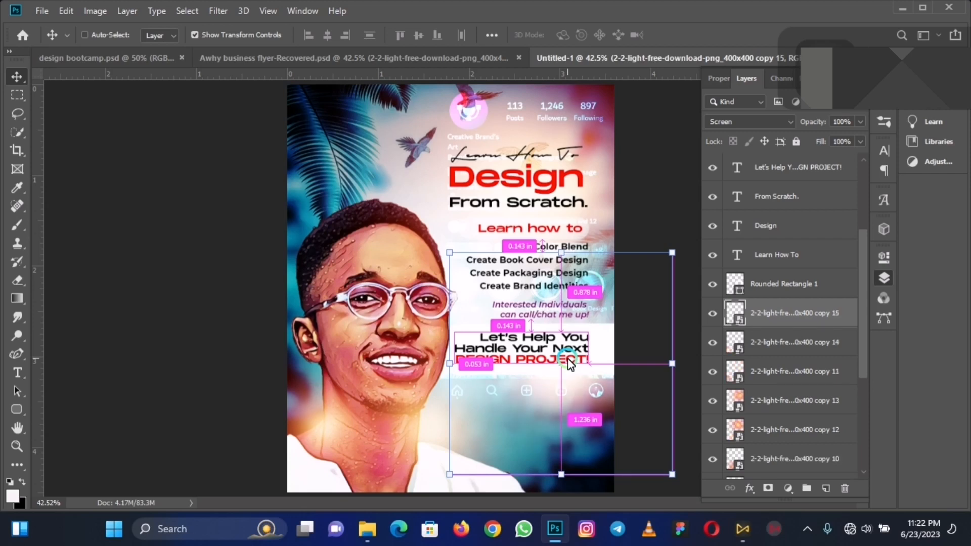
pyautogui.moveTo(570, 363); pyautogui.dragTo(590, 390)
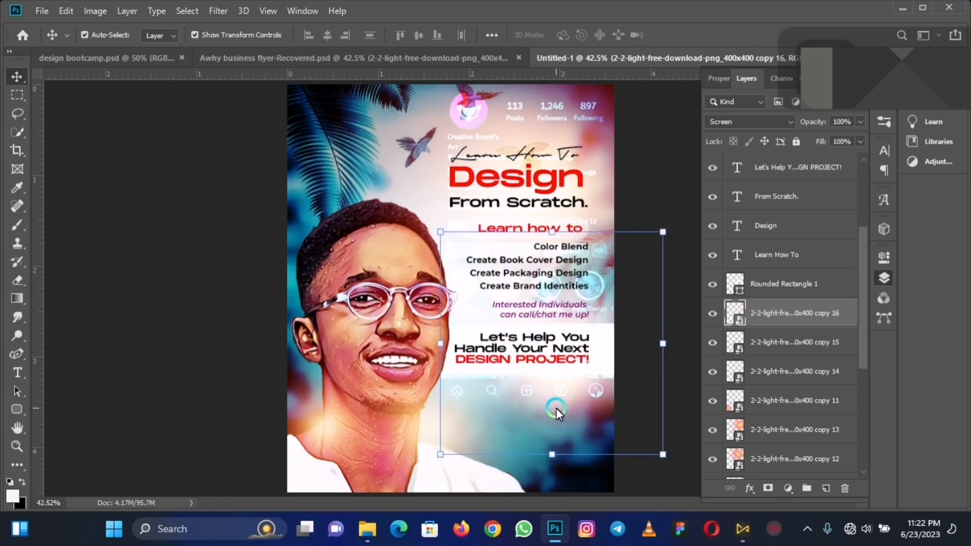
pyautogui.moveTo(565, 386); pyautogui.dragTo(521, 373)
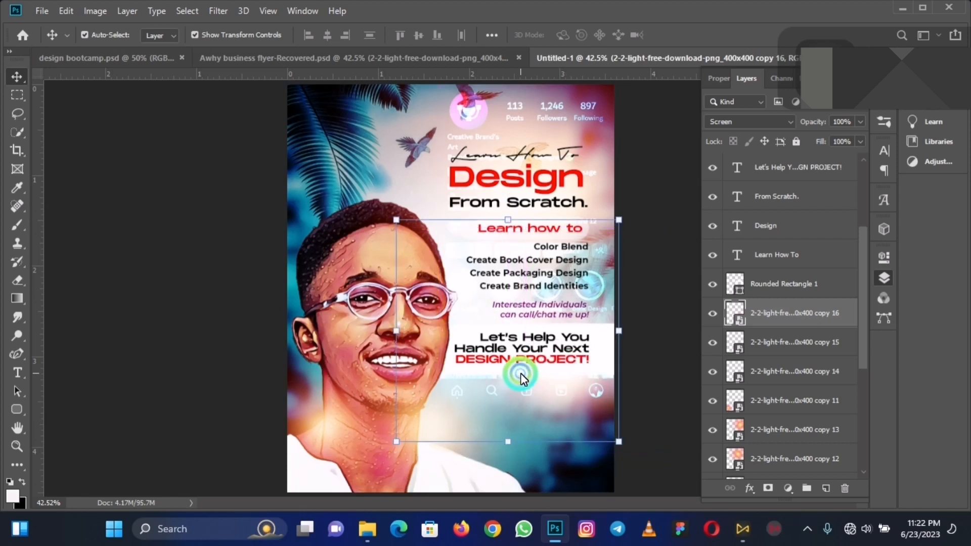
# - Nudge the light layer copy 15 upward behind the "Let's Help You" block
pyautogui.click(773, 346)
pyautogui.hotkey('shift', 'Up')
pyautogui.hotkey('shift', 'Up')
pyautogui.hotkey('shift', 'Up')
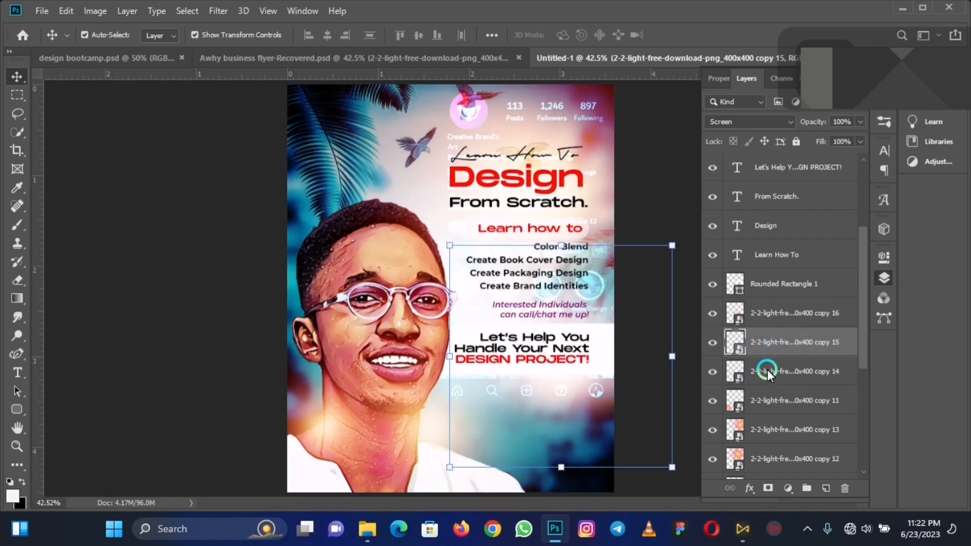
# - Nudge the light layer copy 14 upward and slightly right, and deselect it
pyautogui.click(767, 369)
pyautogui.hotkey('shift', 'Up')
pyautogui.hotkey('shift', 'Up')
pyautogui.hotkey('shift', 'Up')
pyautogui.hotkey('shift', 'Up')
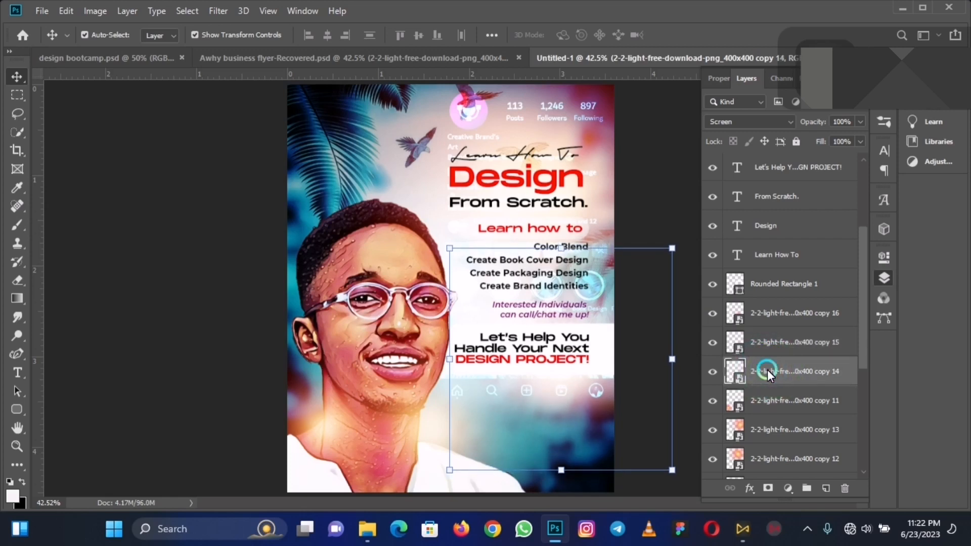
pyautogui.press('Right')
pyautogui.press('Right')
pyautogui.press('Right')
pyautogui.press('Right')
pyautogui.press('Right')
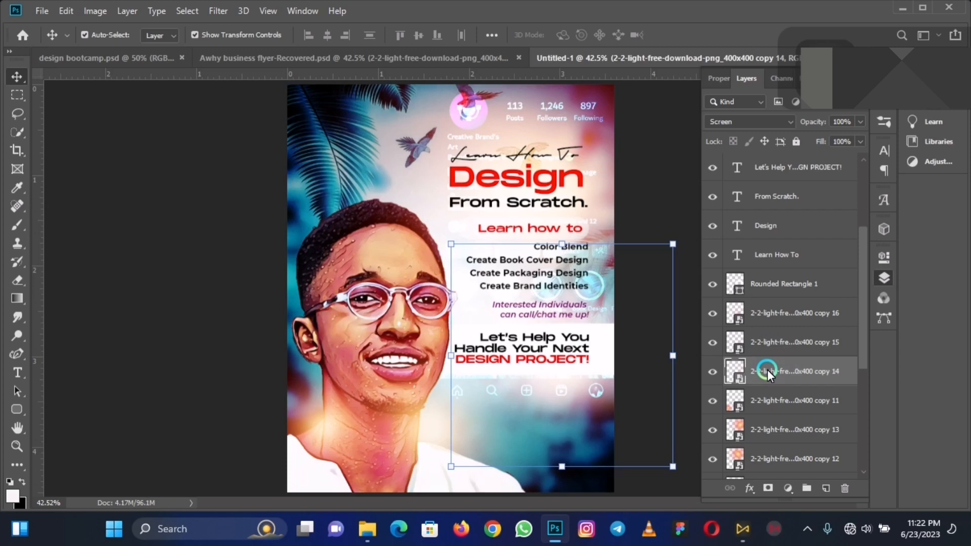
pyautogui.click(663, 156)
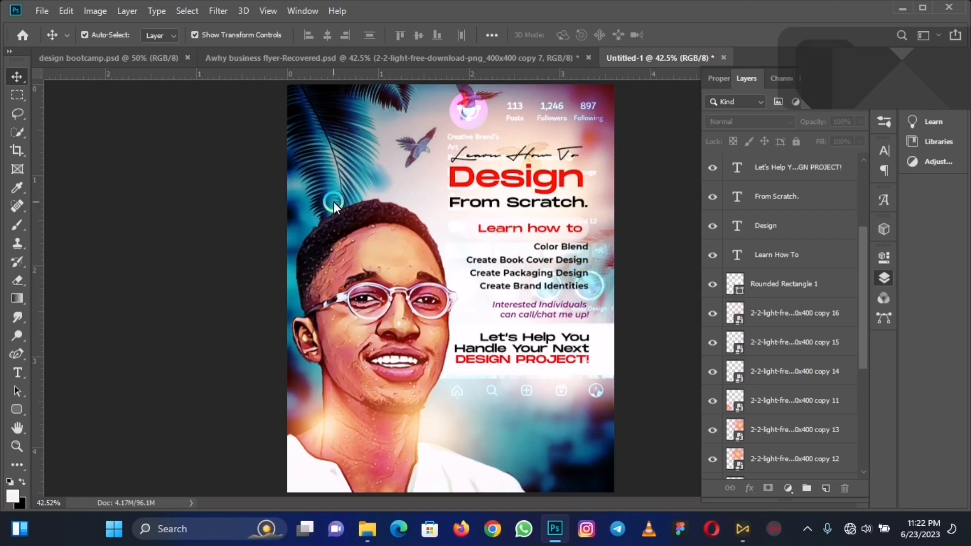
# - Copy the "Contact Us Now:" heading and the phone number line from Awhy business flyer-Recovered.psd into the Untitled-1 flyer
pyautogui.click(279, 59)
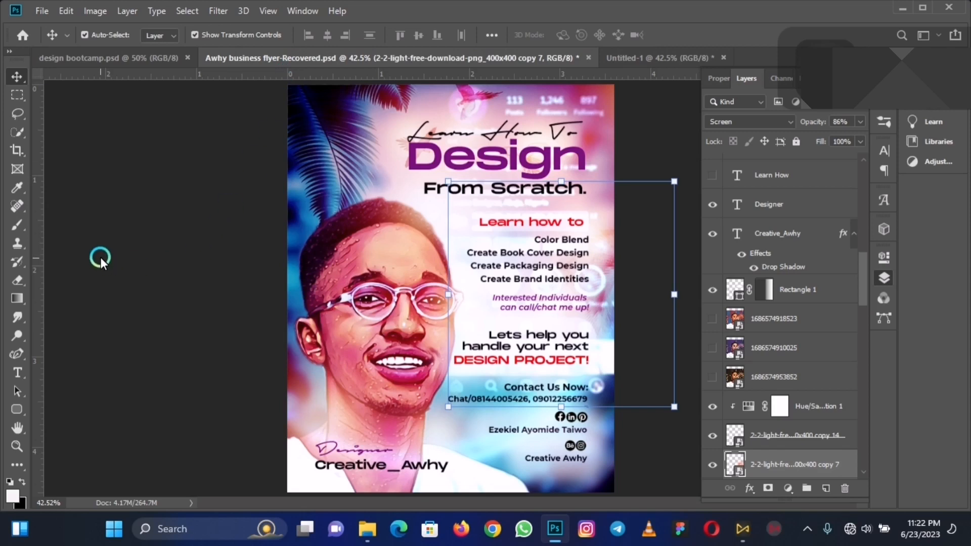
pyautogui.click(101, 257)
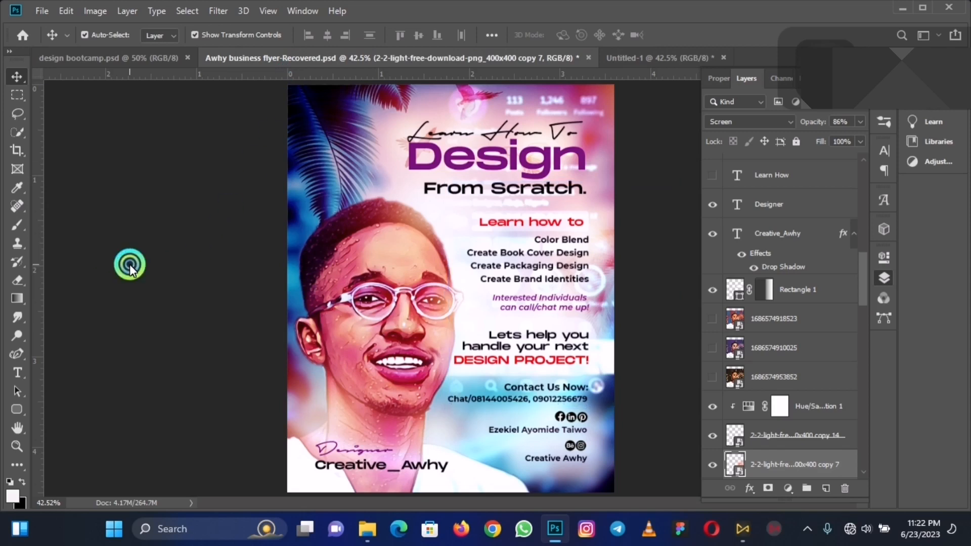
pyautogui.click(517, 387)
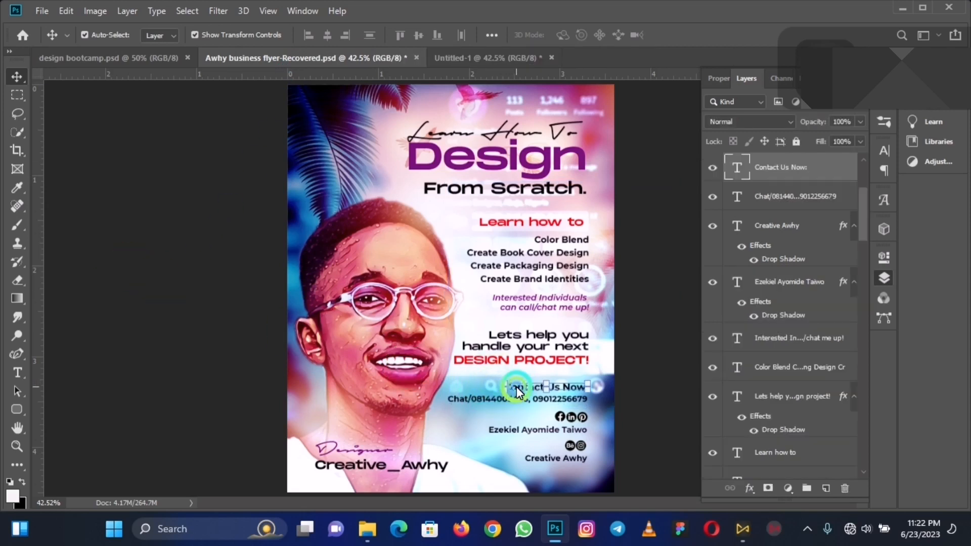
pyautogui.keyDown('shift'); pyautogui.click(476, 402); pyautogui.keyUp('shift')
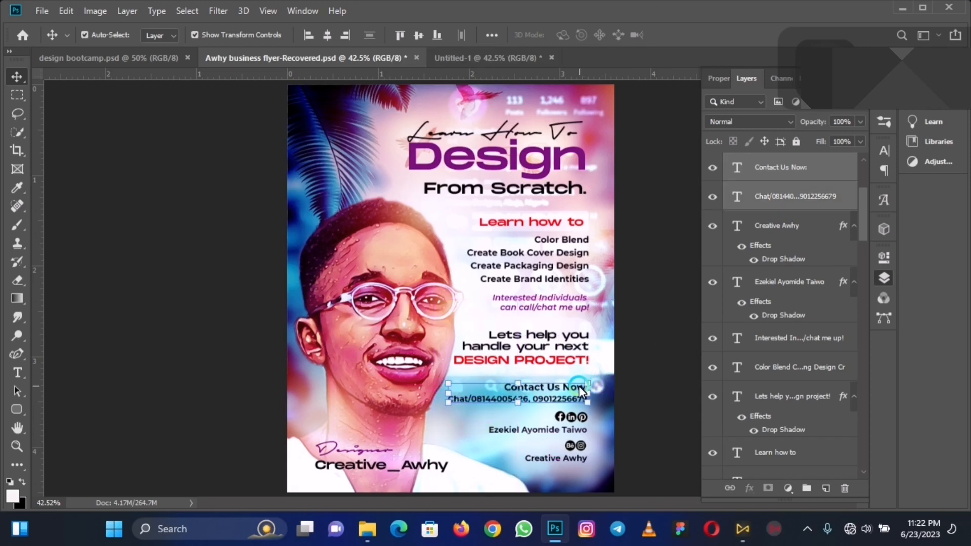
pyautogui.click(523, 57)
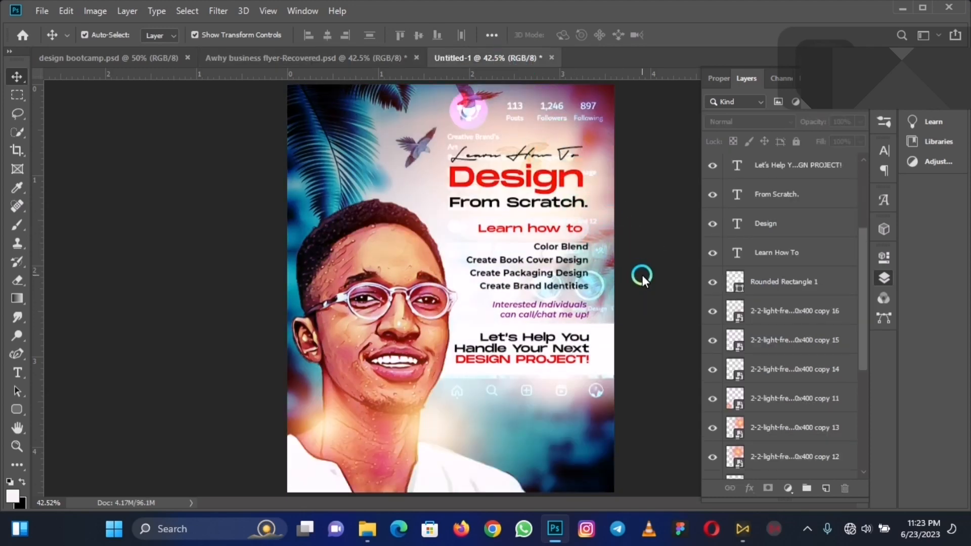
pyautogui.hotkey('ctrl', 'v')
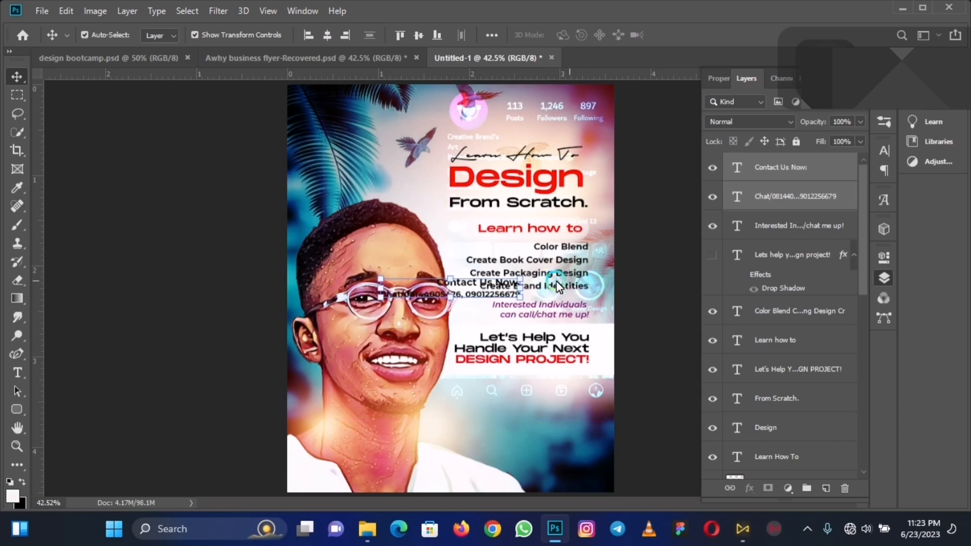
# - Move the "Contact Us Now:" heading and phone number line together to just below the "Let's Help You" block, aligned with its right edge
pyautogui.moveTo(471, 288); pyautogui.dragTo(523, 373)
pyautogui.hotkey('ctrl', 'z')
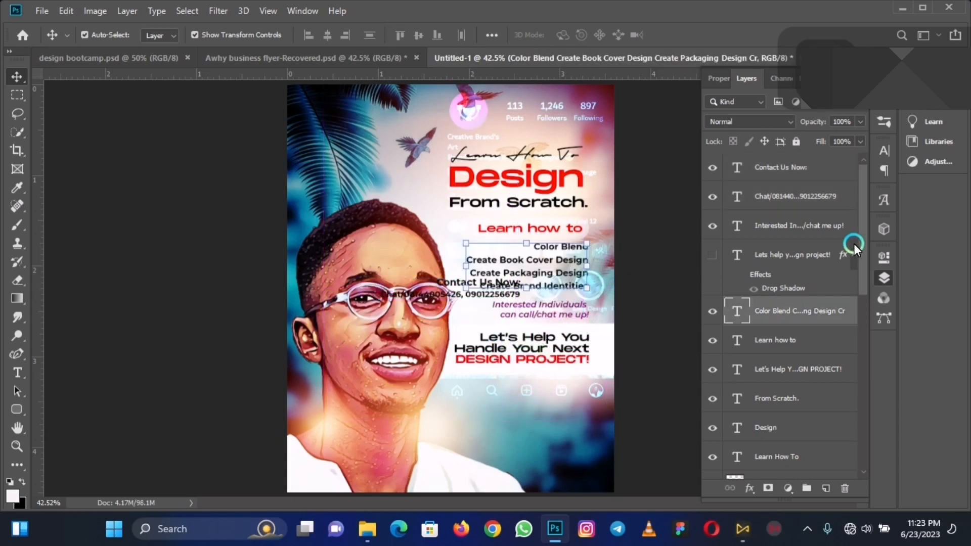
pyautogui.click(825, 177)
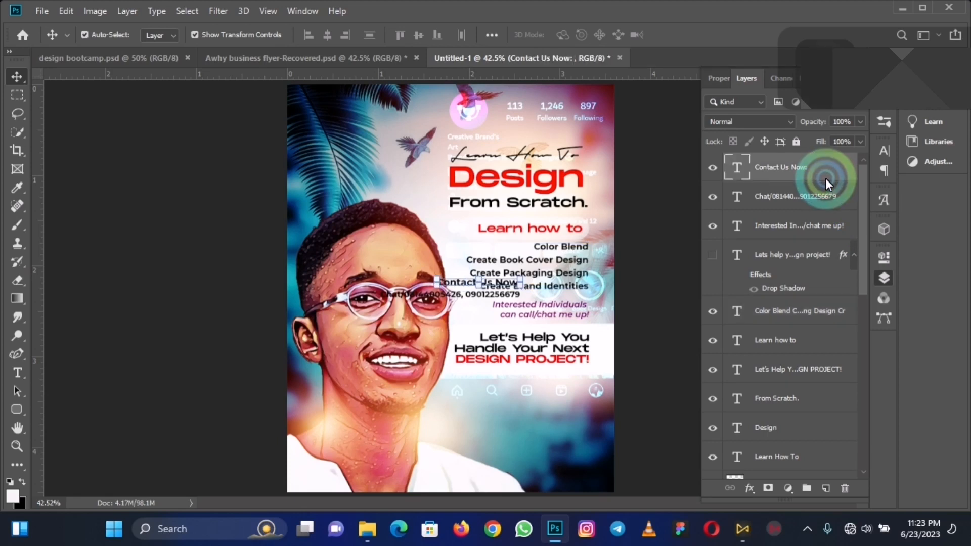
pyautogui.keyDown('shift'); pyautogui.click(823, 188); pyautogui.keyUp('shift')
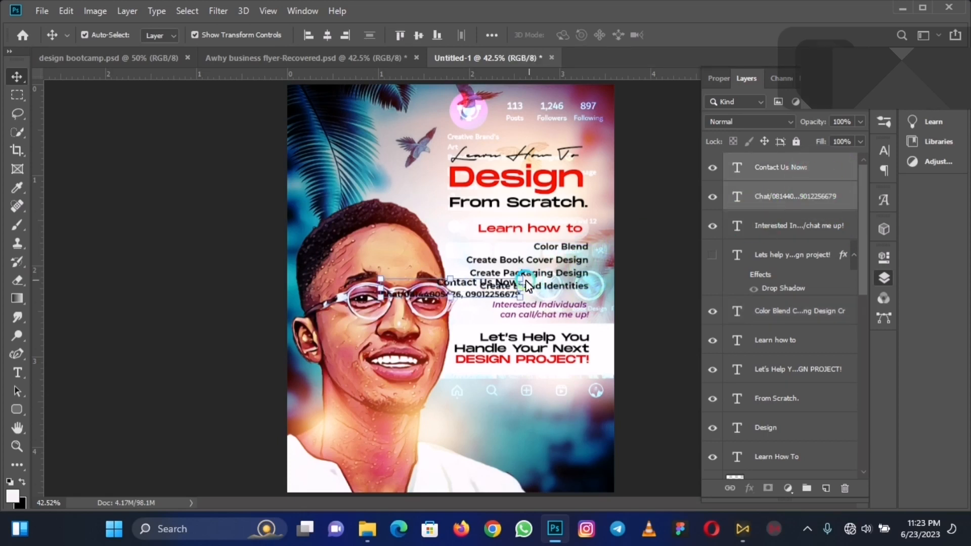
pyautogui.hotkey('ctrl', 't')
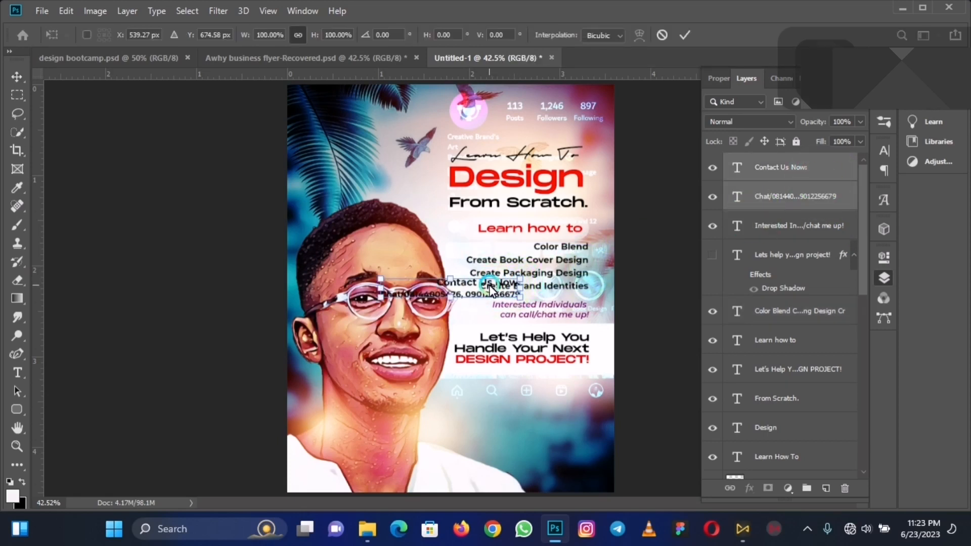
pyautogui.moveTo(499, 289); pyautogui.dragTo(558, 388)
pyautogui.press('Up')
pyautogui.press('Up')
pyautogui.press('Up')
pyautogui.press('Up')
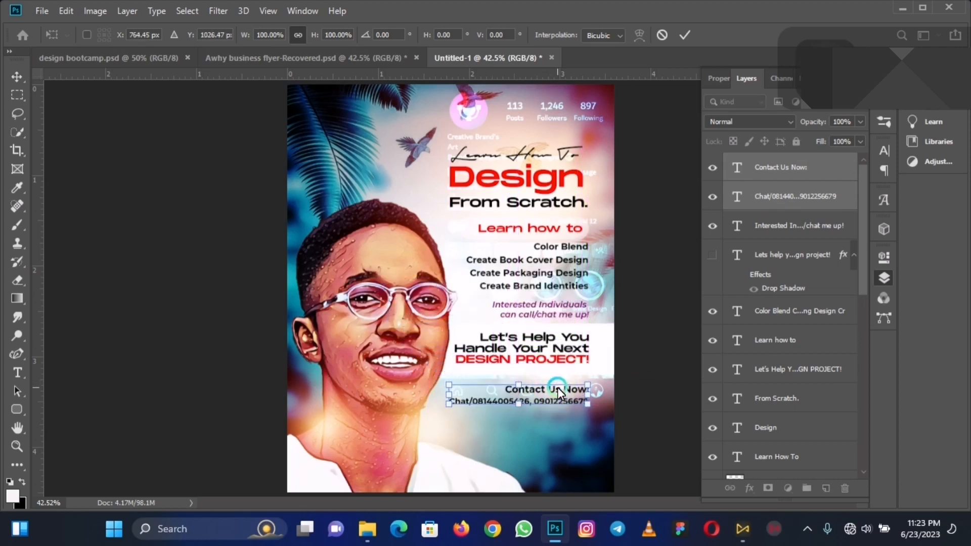
pyautogui.press('Up')
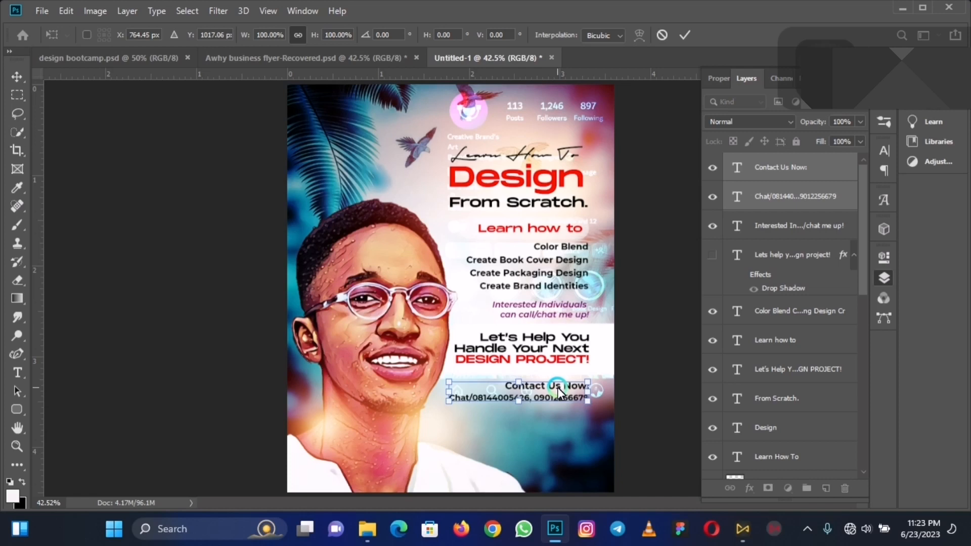
pyautogui.click(666, 400)
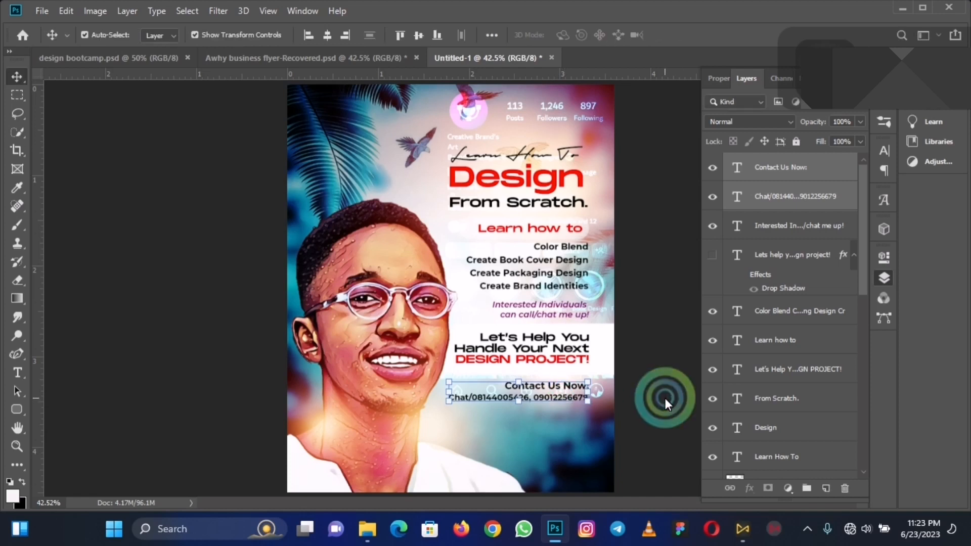
# - Nudge the contact heading and phone number line down slightly, and deselect them
pyautogui.press('Down')
pyautogui.press('Down')
pyautogui.press('Down')
pyautogui.press('Down')
pyautogui.press('Down')
pyautogui.press('Down')
pyautogui.press('Down')
pyautogui.press('Down')
pyautogui.press('Down')
pyautogui.press('Down')
pyautogui.press('Down')
pyautogui.press('Down')
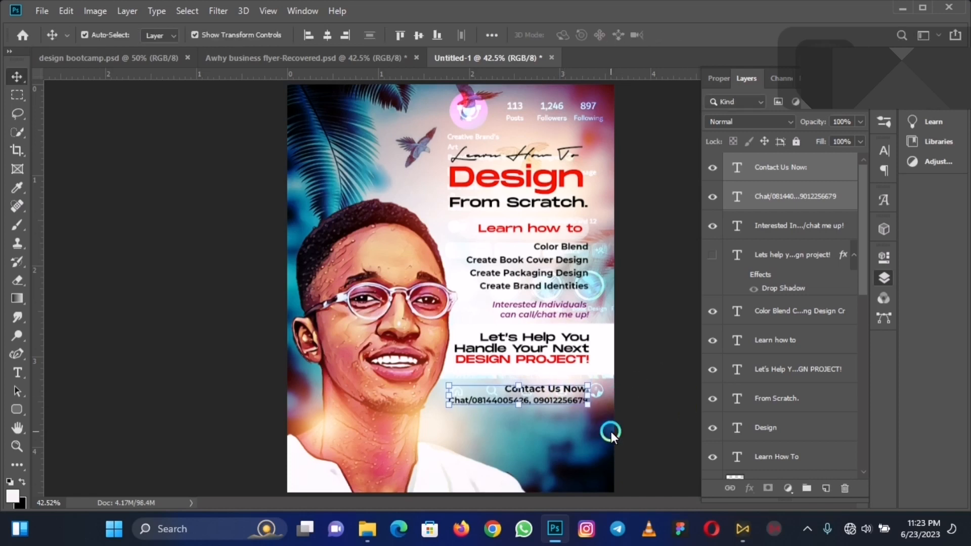
pyautogui.click(669, 333)
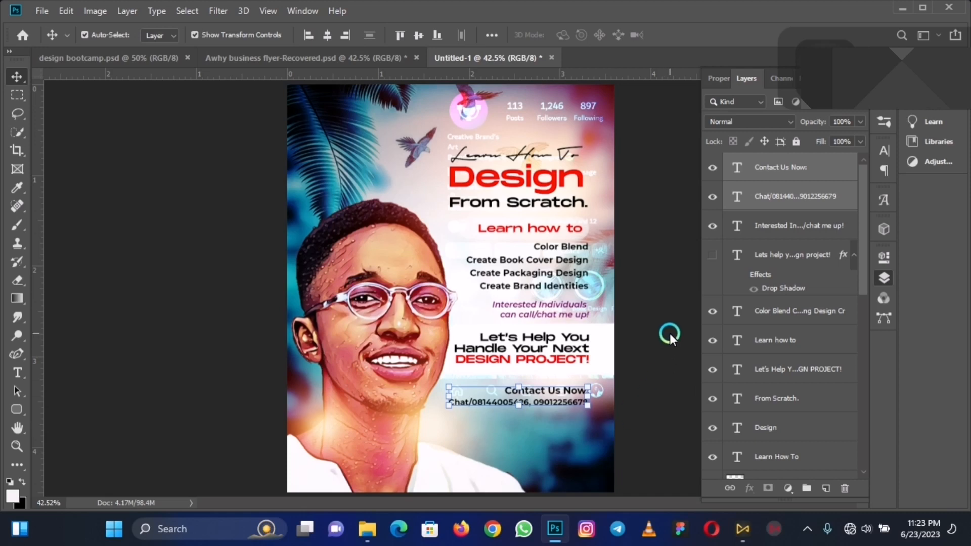
pyautogui.click(276, 458)
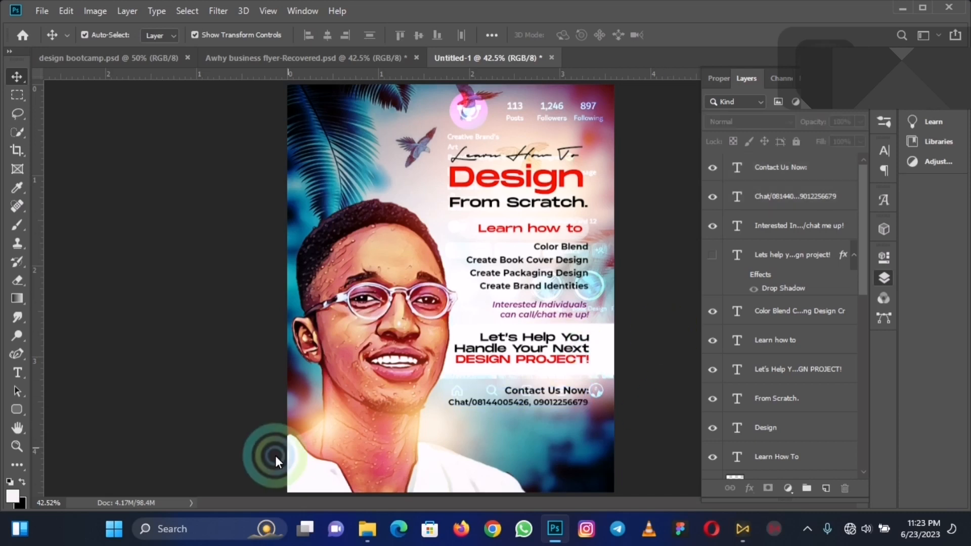
# - Try a 14 pt Montserrat Bold "CONTACT US" text line across the man's collar, and delete it
pyautogui.click(20, 373)
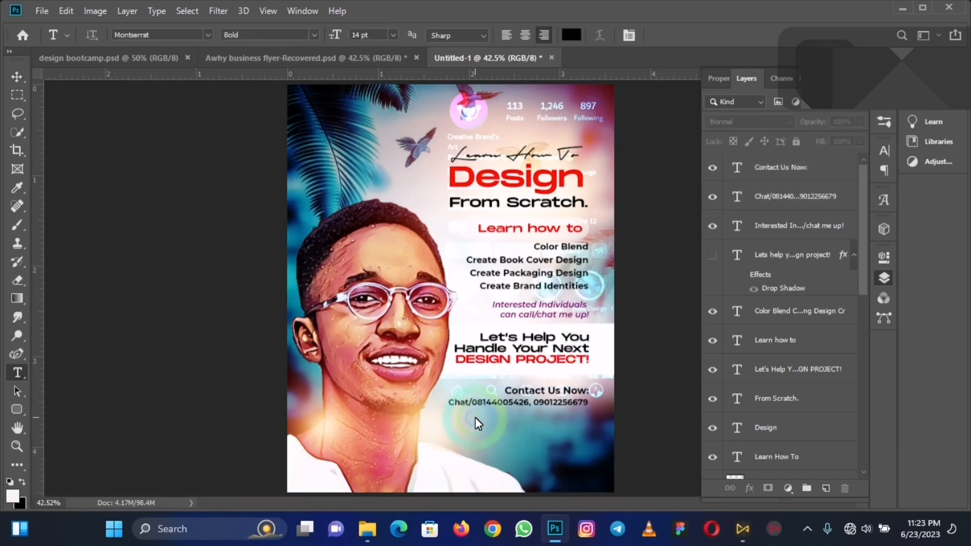
pyautogui.click(459, 450)
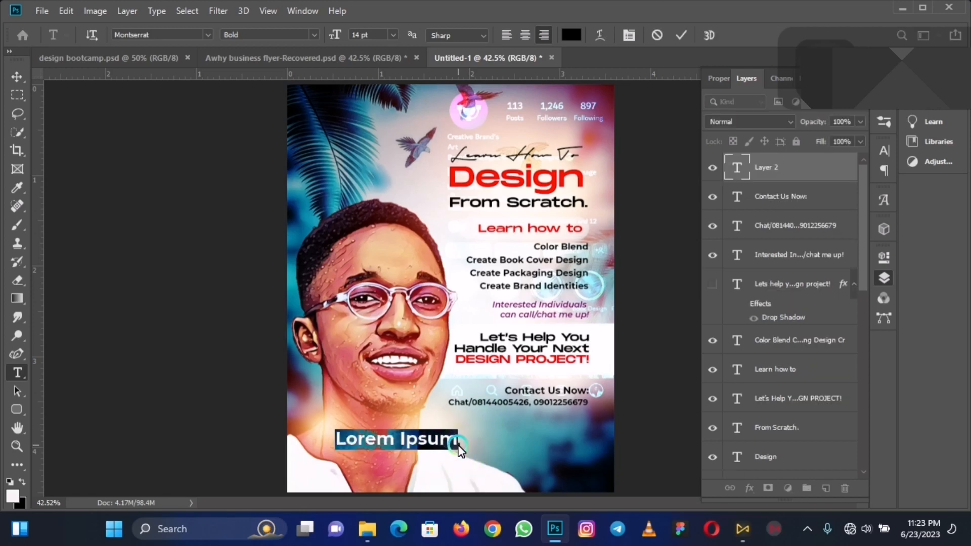
pyautogui.write('cONT')
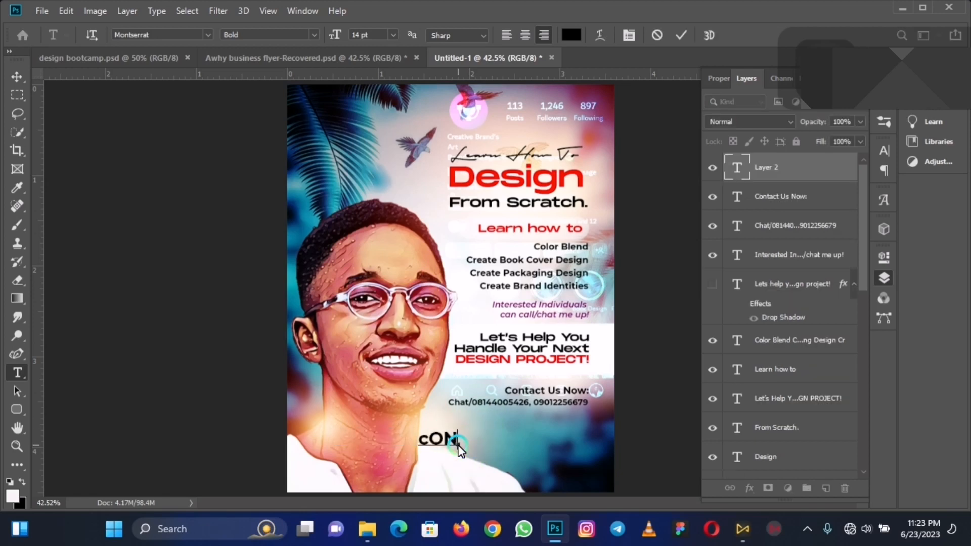
pyautogui.press('BackSpace')
pyautogui.press('BackSpace')
pyautogui.press('BackSpace')
pyautogui.press('BackSpace')
pyautogui.write('X')
pyautogui.press('BackSpace')
pyautogui.write('CONTACT US')
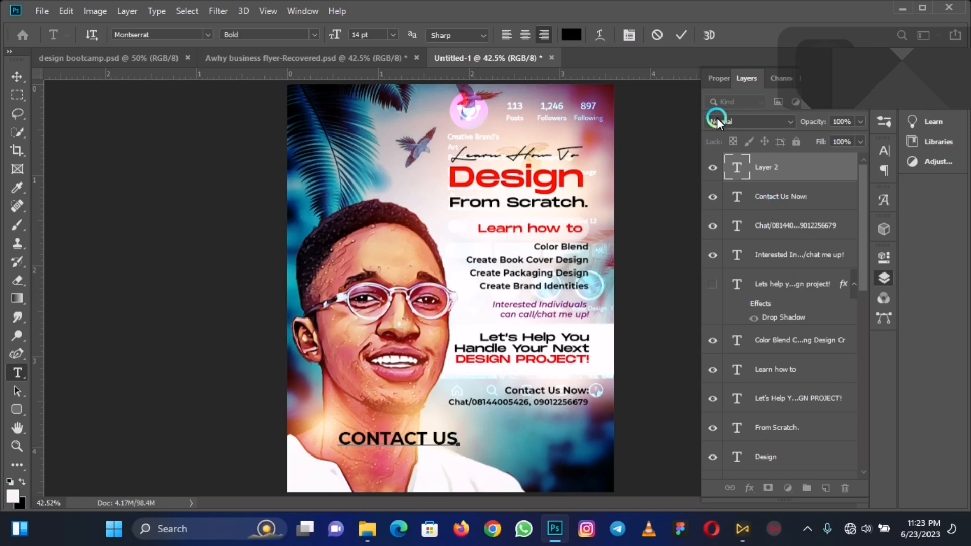
pyautogui.click(683, 39)
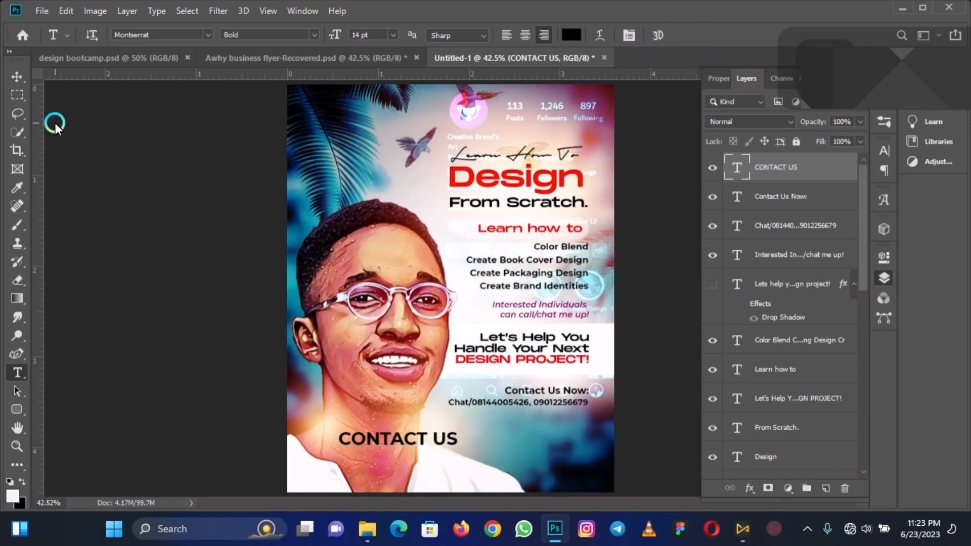
pyautogui.click(17, 77)
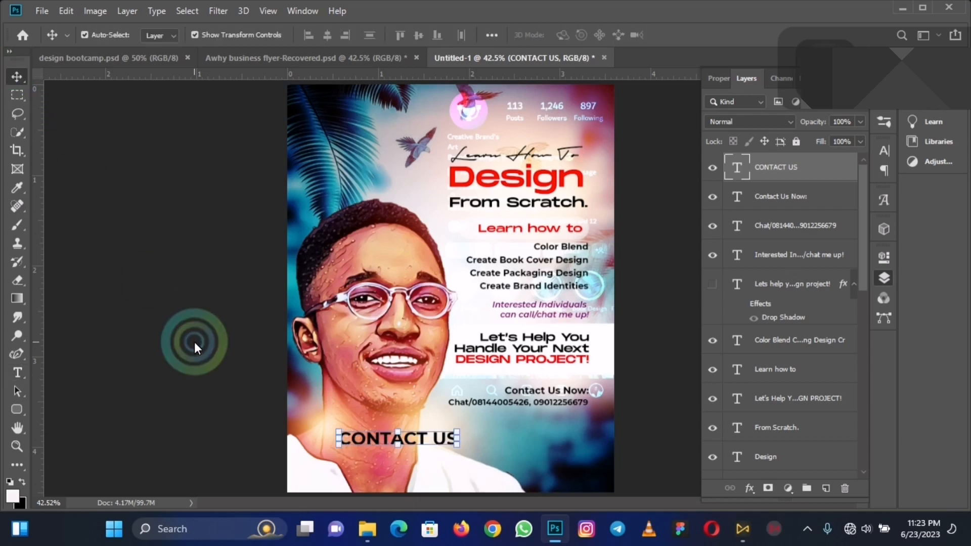
pyautogui.press('Delete')
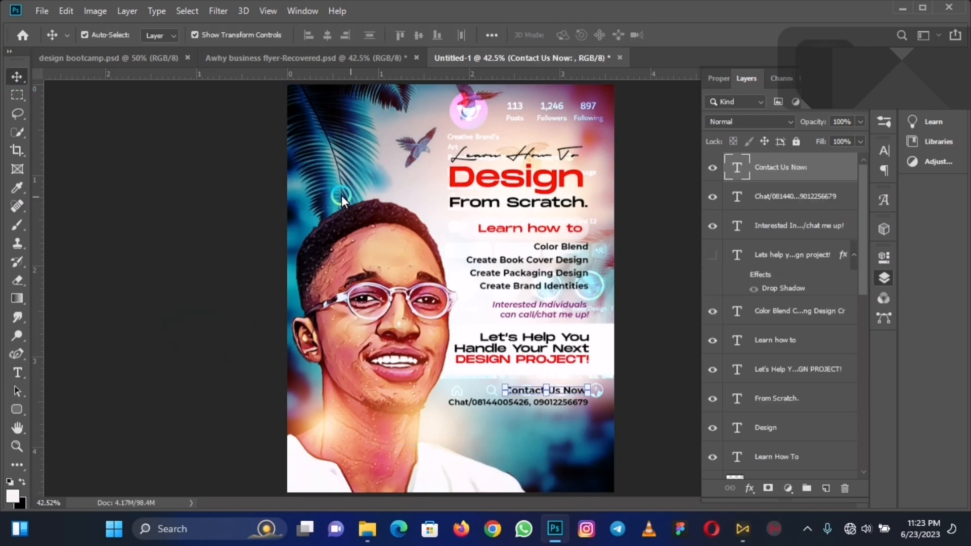
# - Switch to Awhy business flyer-Recovered.psd and bring the Facebook, LinkedIn and Pinterest icon row with its name line to the front
pyautogui.click(278, 60)
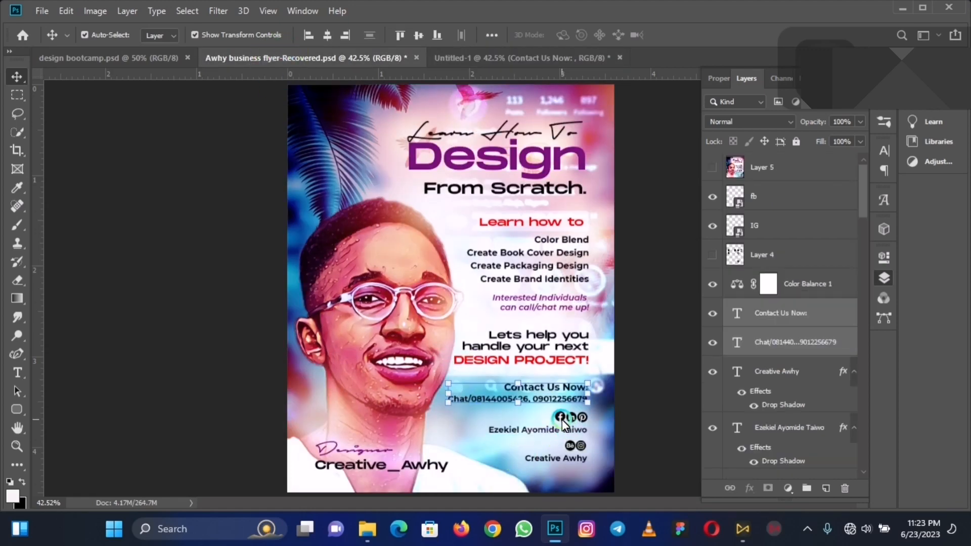
pyautogui.click(652, 420)
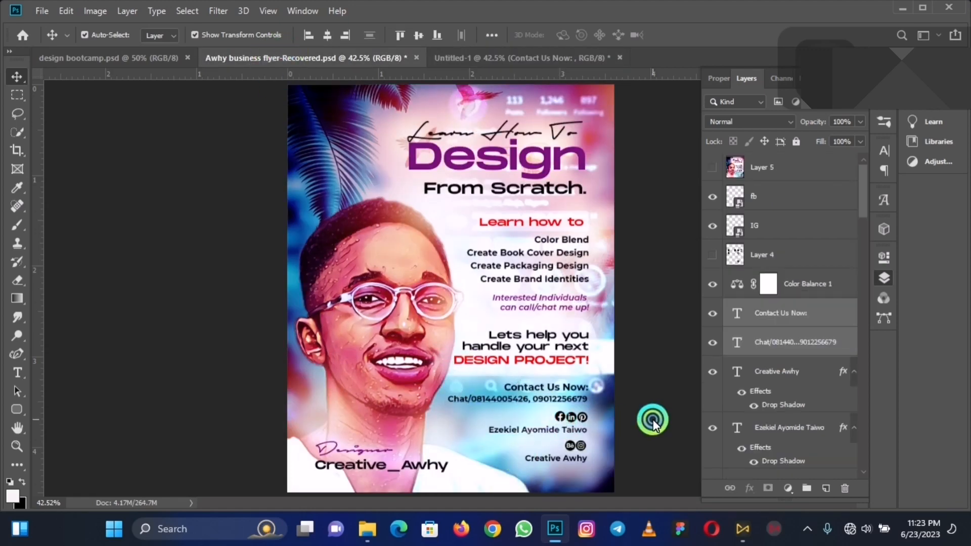
pyautogui.click(585, 419)
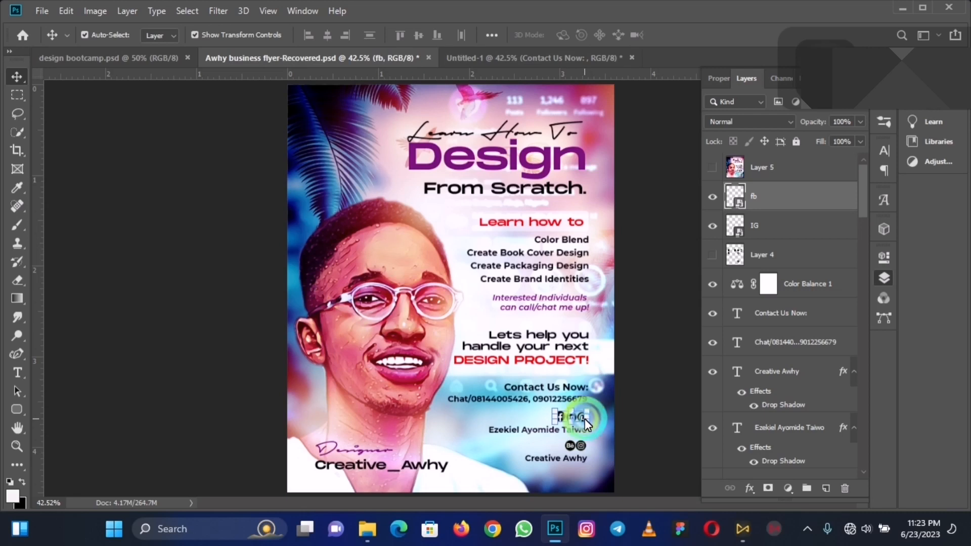
pyautogui.keyDown('shift'); pyautogui.click(530, 433); pyautogui.keyUp('shift')
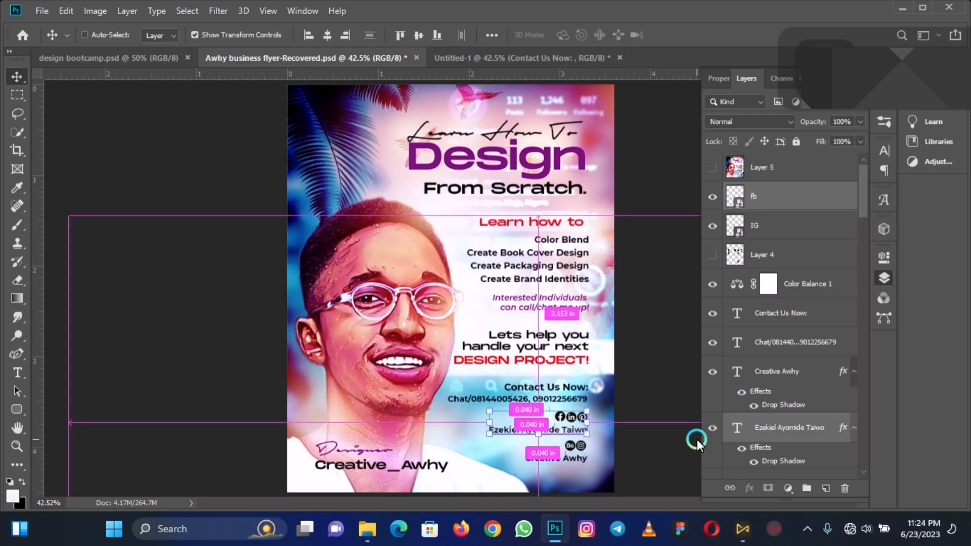
pyautogui.hotkey('ctrl', 'c')
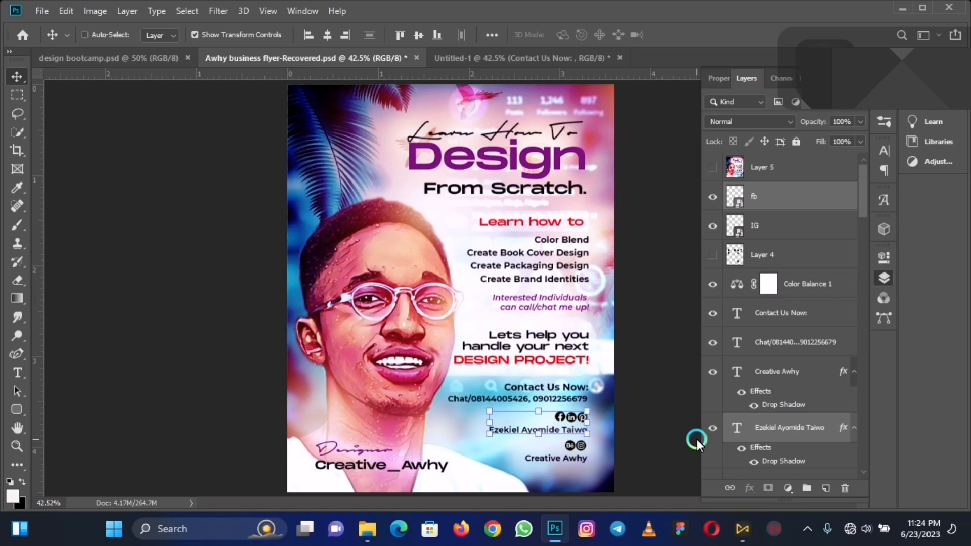
pyautogui.hotkey('ctrl', 'shift', ']')
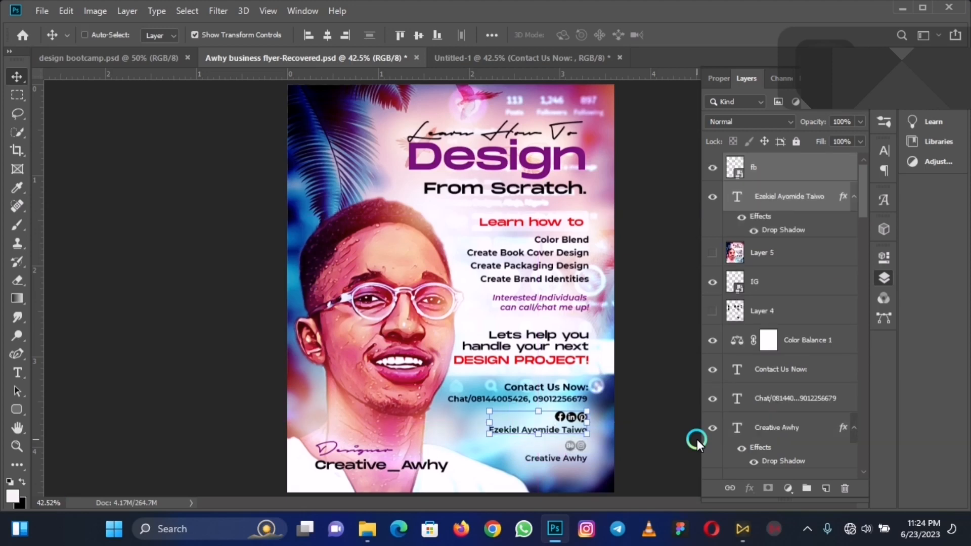
# - Undo the reordering of the icon row and name line, keeping the IG icon layer selected and Layer 4 hidden
pyautogui.hotkey('ctrl', '+')
pyautogui.hotkey('ctrl', '+')
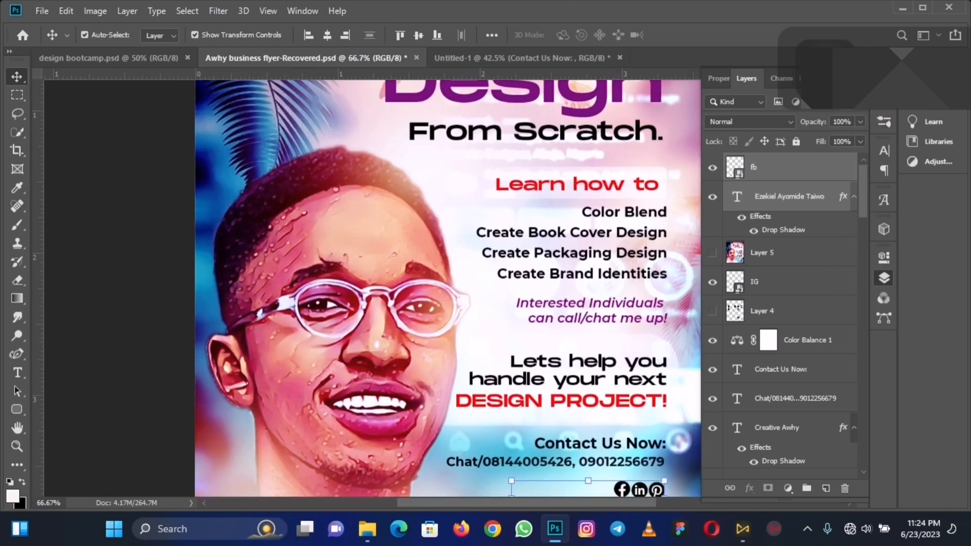
pyautogui.scroll(-5, 670, 254)
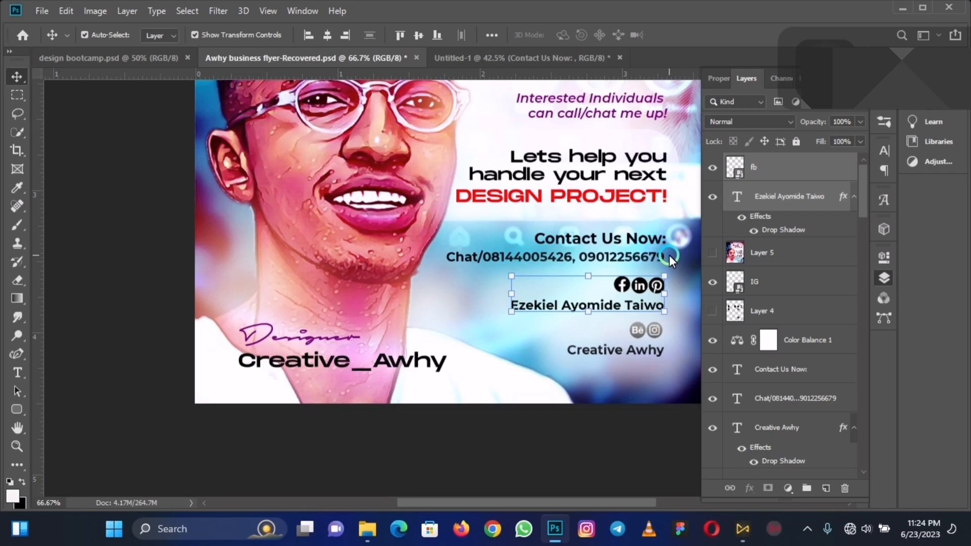
pyautogui.click(634, 331)
pyautogui.click(718, 278)
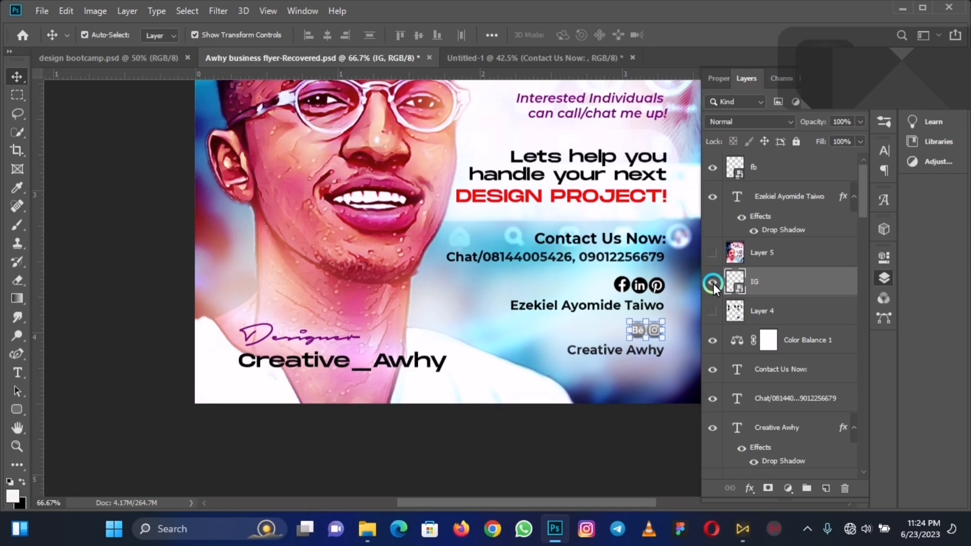
pyautogui.hotkey('ctrl', 'z')
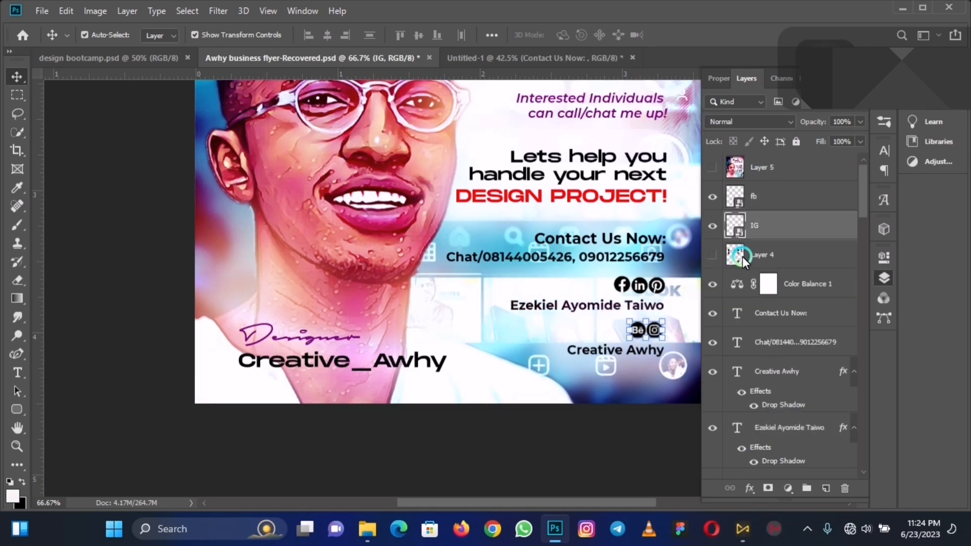
pyautogui.click(728, 273)
# - Copy both social media icon rows with their name lines from the Awhy business flyer into the Untitled-1 flyer
pyautogui.click(589, 347)
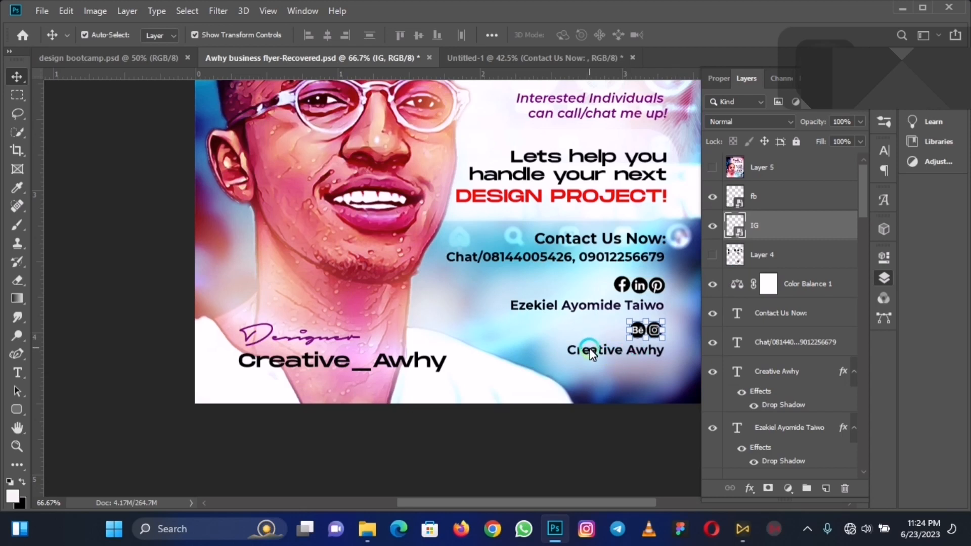
pyautogui.click(624, 285)
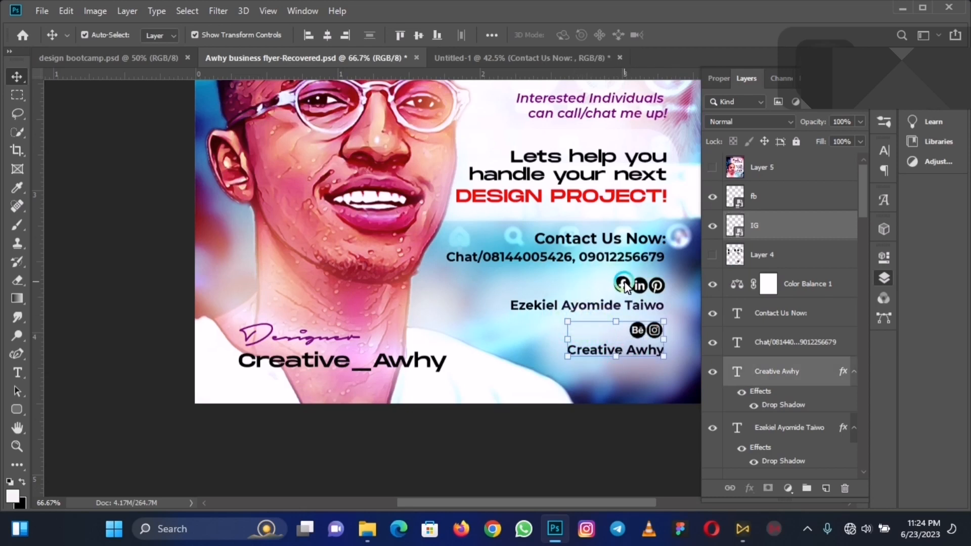
pyautogui.keyDown('shift'); pyautogui.click(624, 282); pyautogui.keyUp('shift')
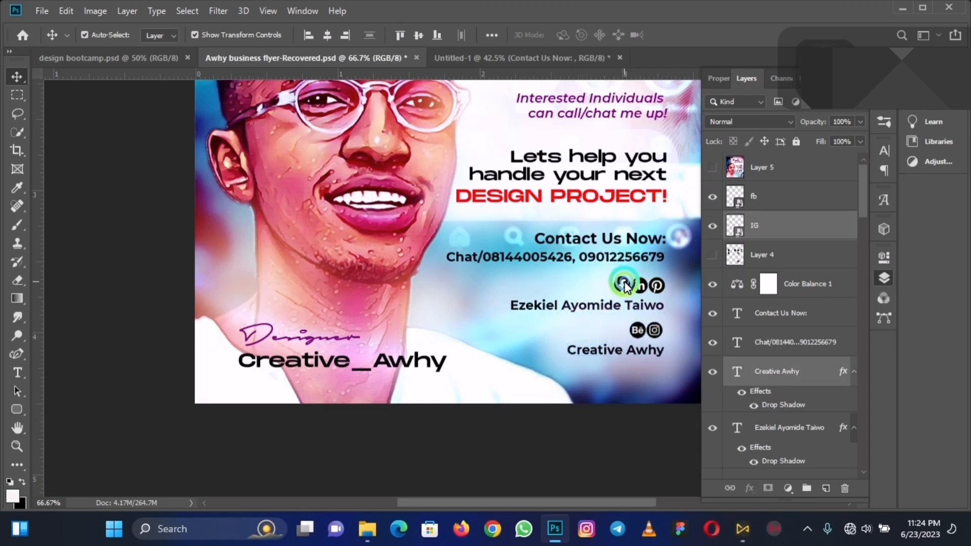
pyautogui.keyDown('shift'); pyautogui.click(610, 307); pyautogui.keyUp('shift')
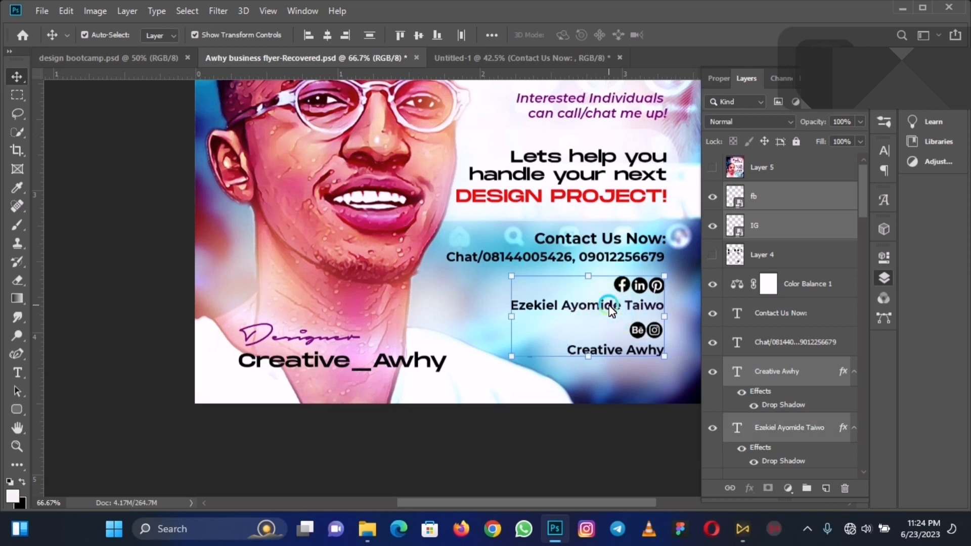
pyautogui.moveTo(611, 311); pyautogui.dragTo(598, 286)
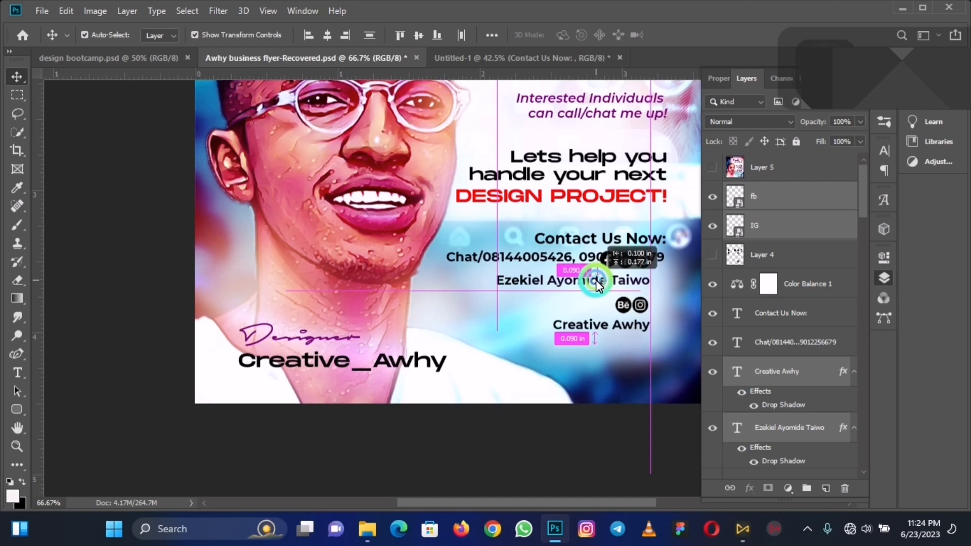
pyautogui.moveTo(596, 281); pyautogui.dragTo(596, 281)
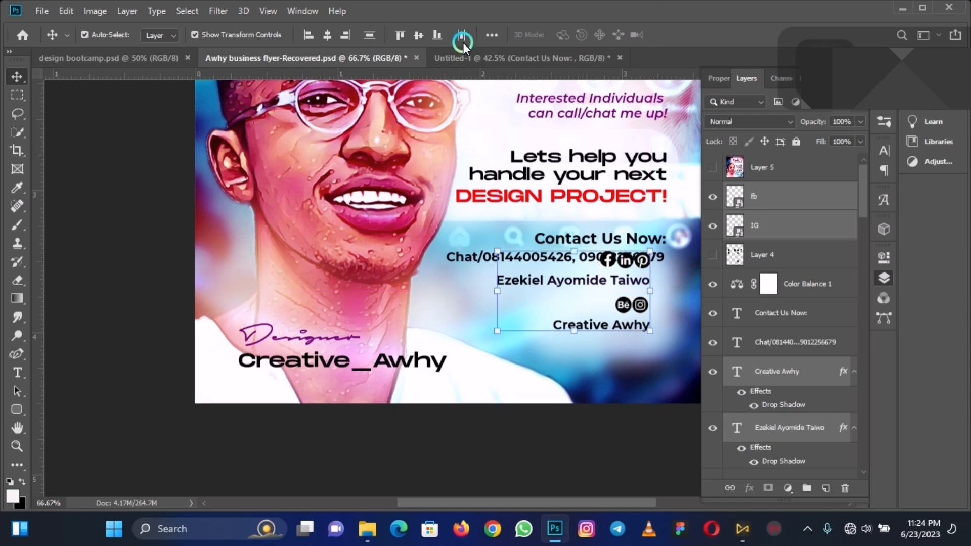
pyautogui.press('c')
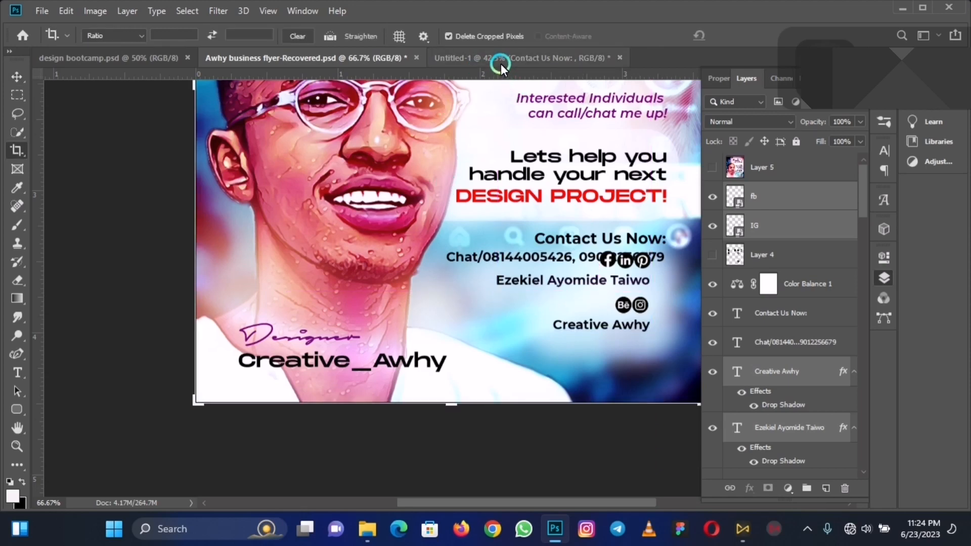
pyautogui.click(499, 60)
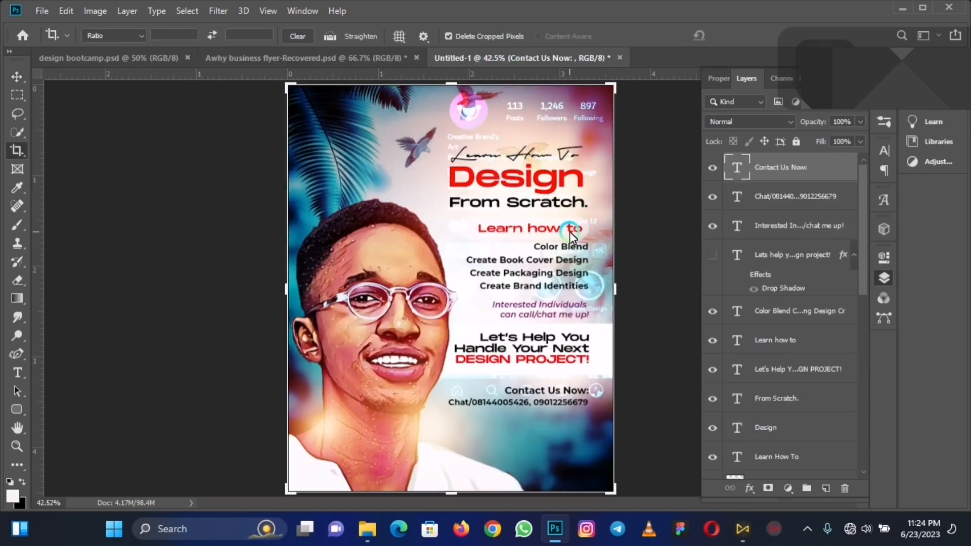
pyautogui.press('v')
pyautogui.click(651, 247)
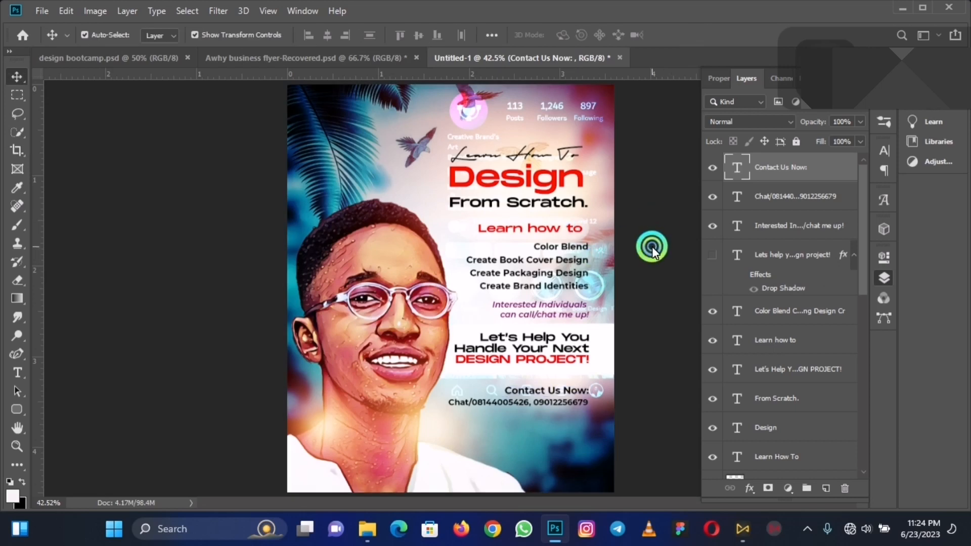
pyautogui.hotkey('ctrl', 'v')
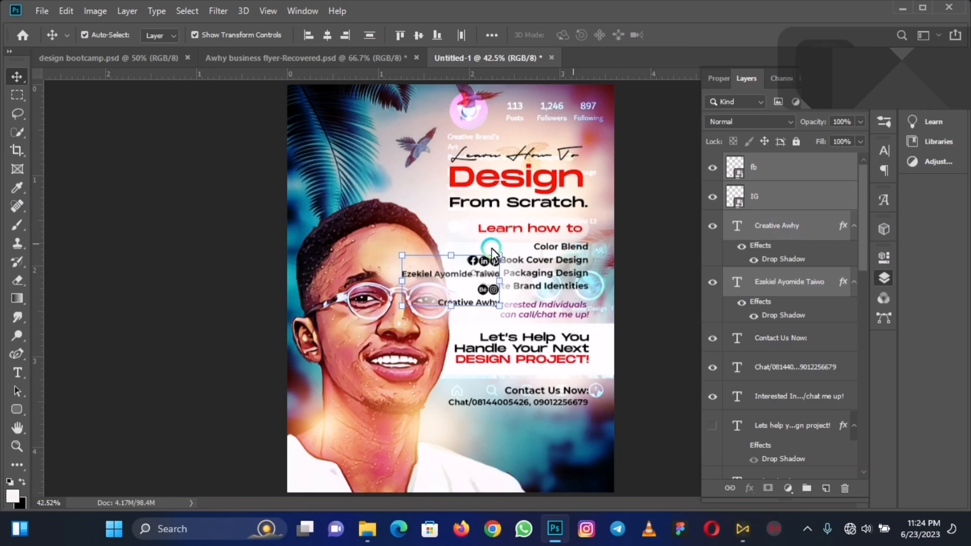
# - Place the pasted icon rows and name lines below the phone number line, aligned to its right edge, with their layers beneath the contact text layers
pyautogui.click(498, 258)
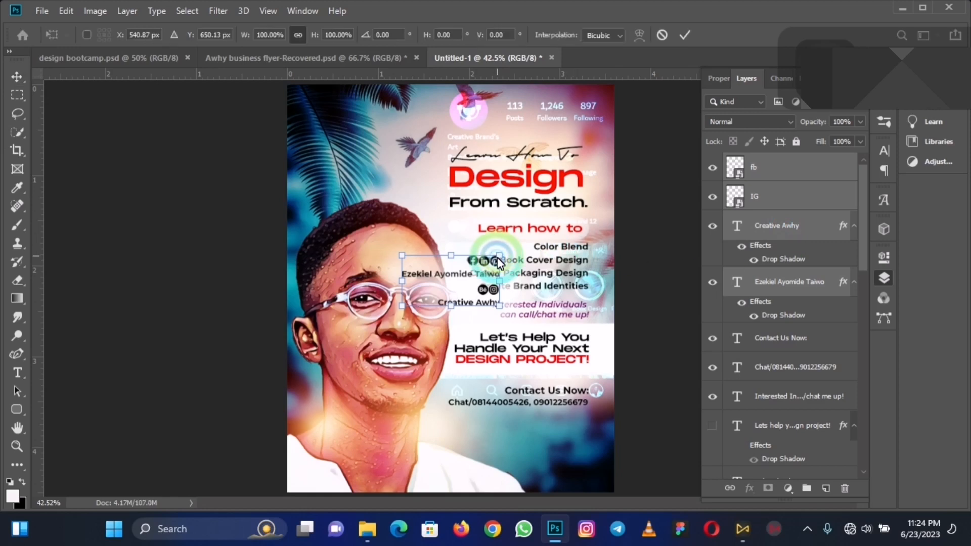
pyautogui.moveTo(498, 260); pyautogui.dragTo(572, 428)
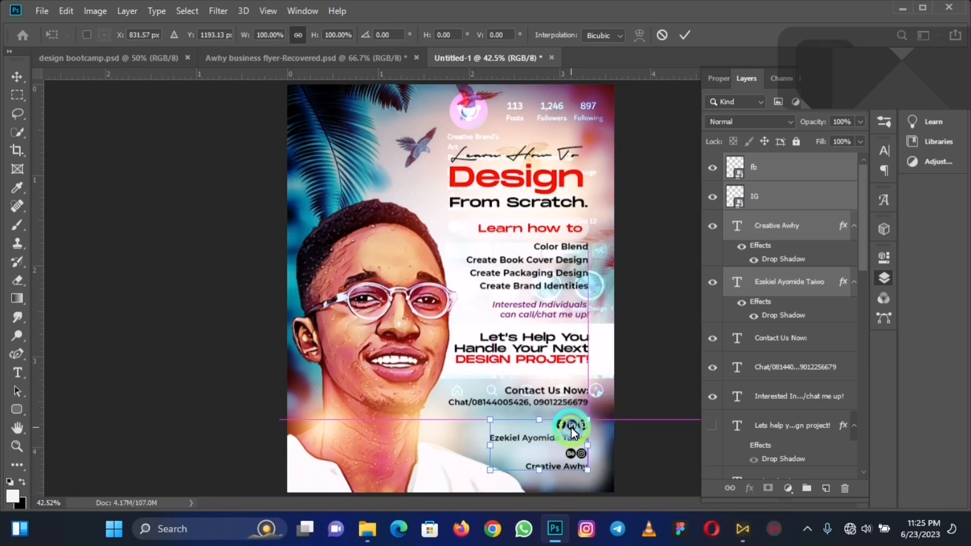
pyautogui.click(756, 278)
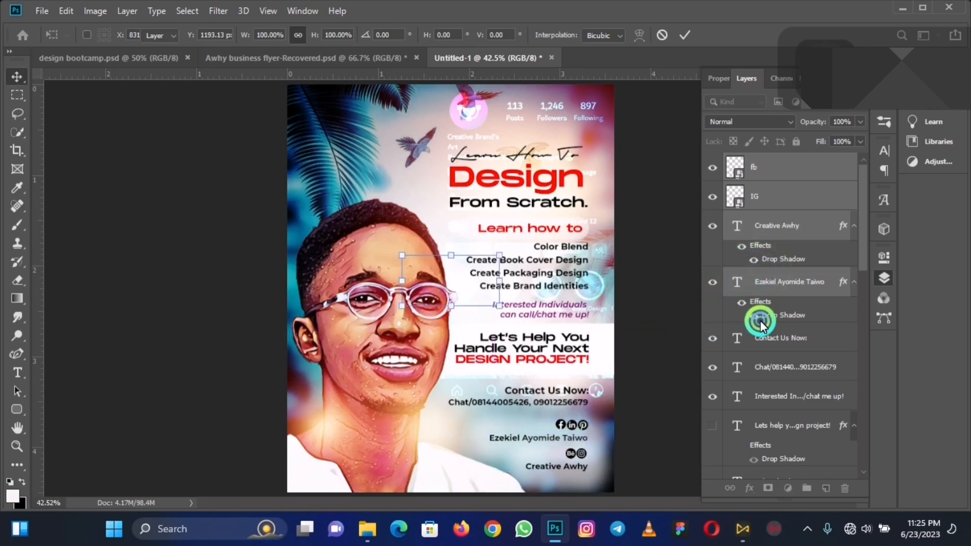
pyautogui.moveTo(760, 321); pyautogui.dragTo(769, 375)
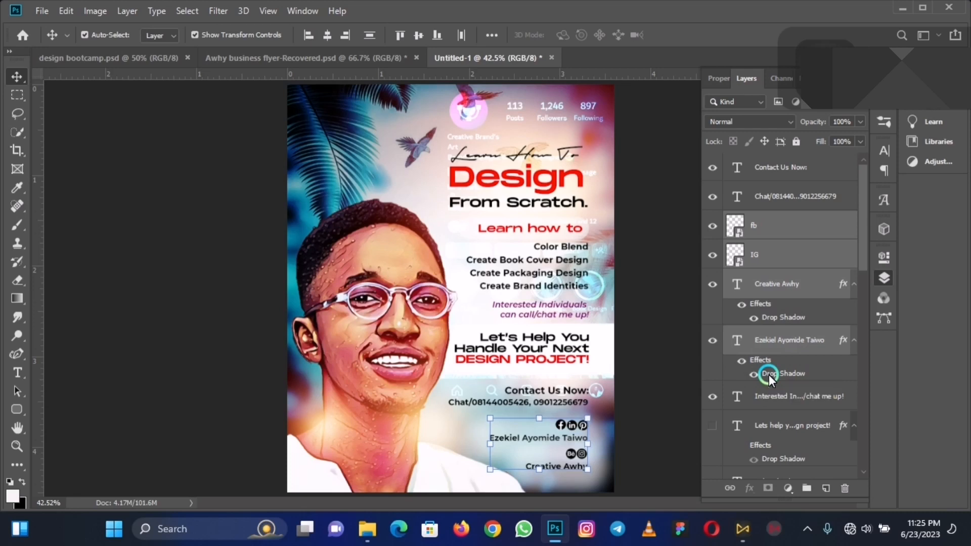
# - Nudge the icon rows and name lines slightly up toward the phone number line, and deselect them
pyautogui.press('Up')
pyautogui.press('Up')
pyautogui.press('Up')
pyautogui.press('Up')
pyautogui.press('Up')
pyautogui.press('Up')
pyautogui.press('Up')
pyautogui.press('Up')
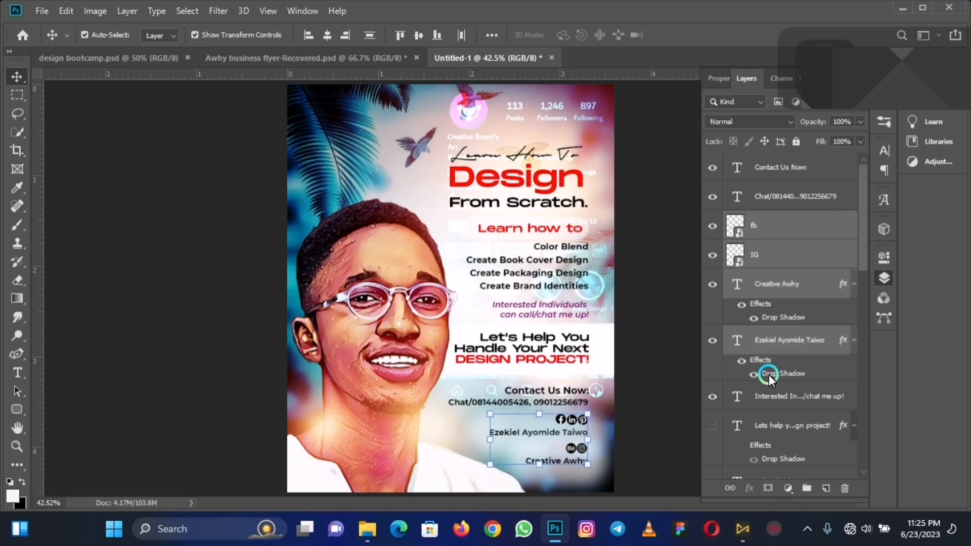
pyautogui.click(677, 368)
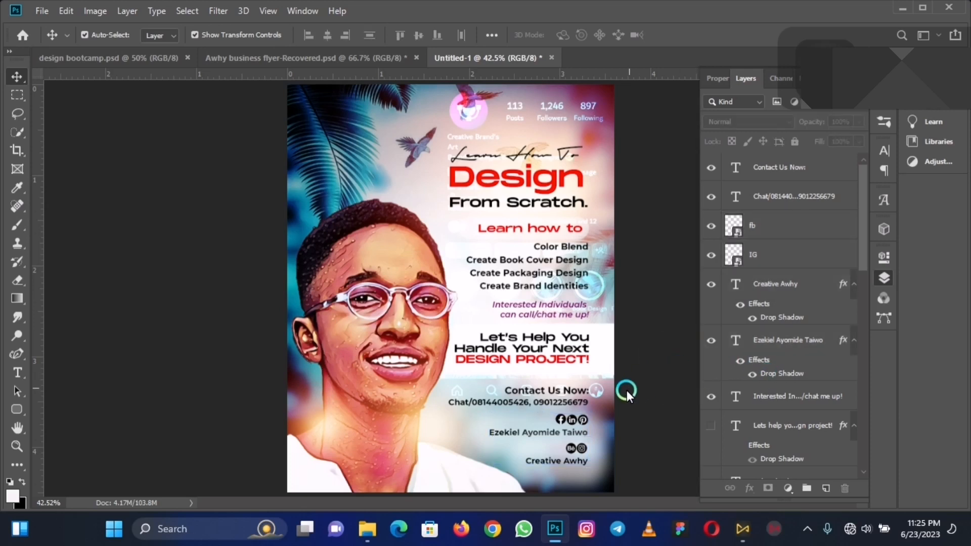
# - Compare the full-name line with and without its layer effects, and deselect it
pyautogui.click(555, 432)
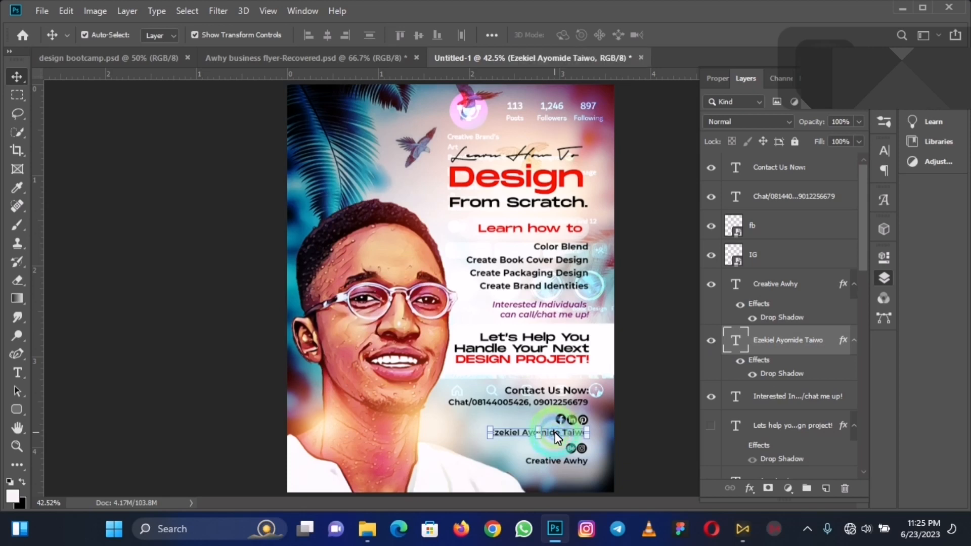
pyautogui.click(740, 361)
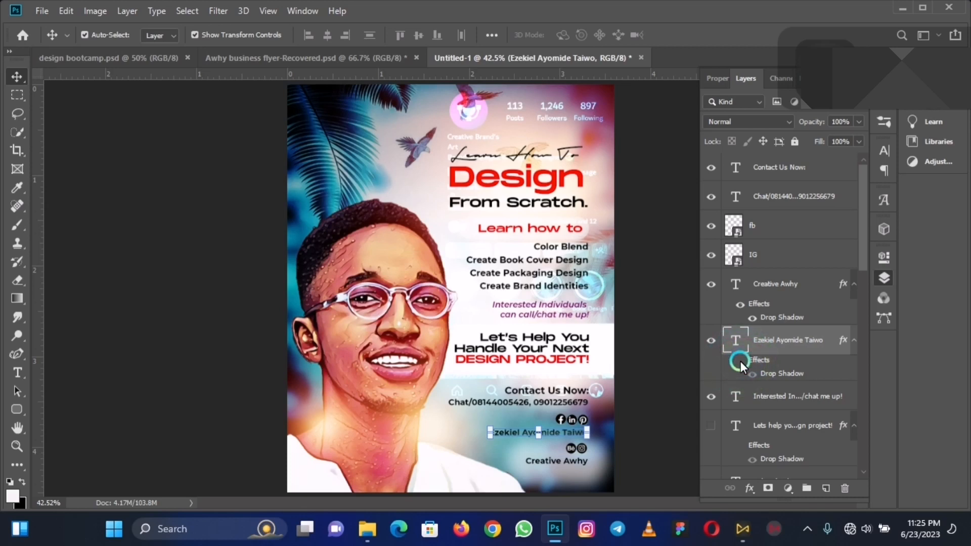
pyautogui.click(740, 361)
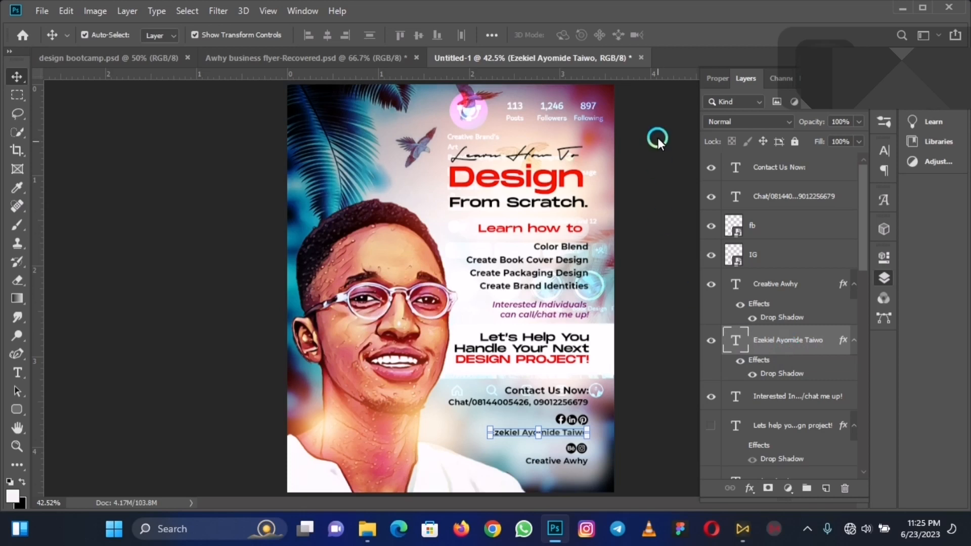
pyautogui.click(601, 218)
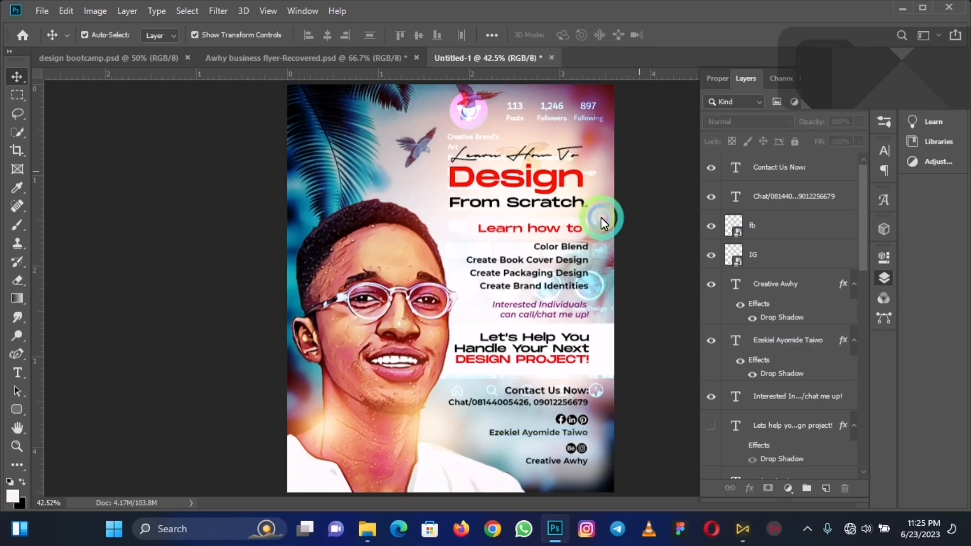
# - Duplicate the "Let's Help You Handle Your Next DESIGN PROJECT!" text above the man's head and try a red drop shadow on the copy
pyautogui.click(551, 343)
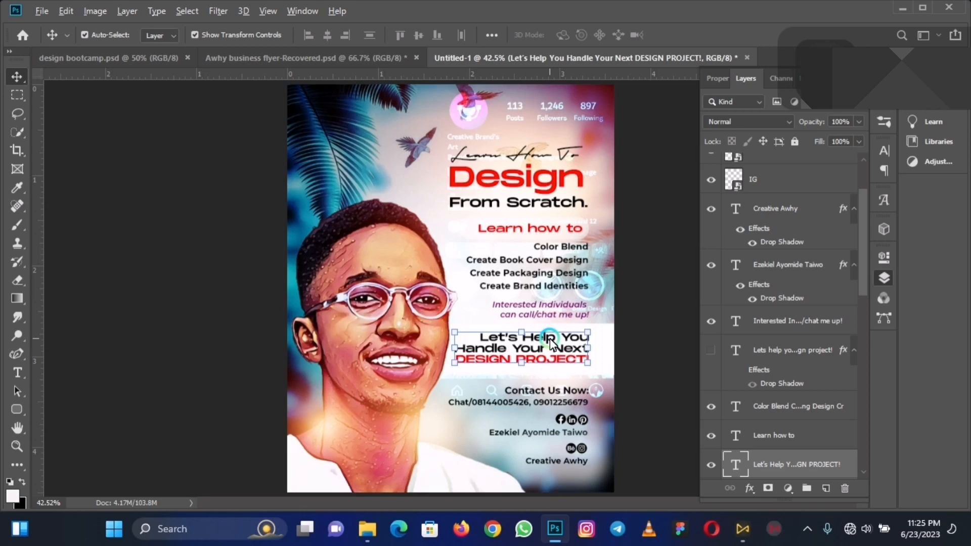
pyautogui.moveTo(551, 339); pyautogui.dragTo(402, 171)
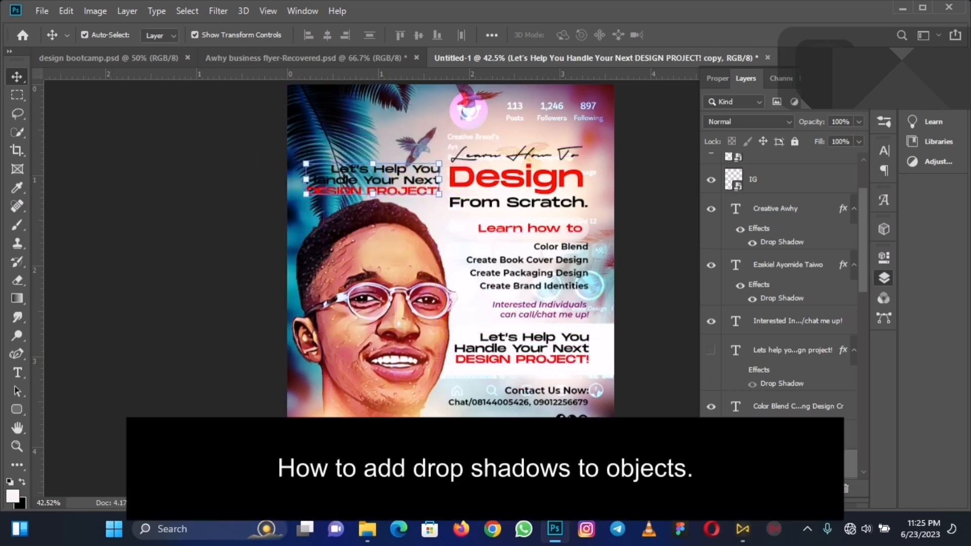
pyautogui.click(751, 488)
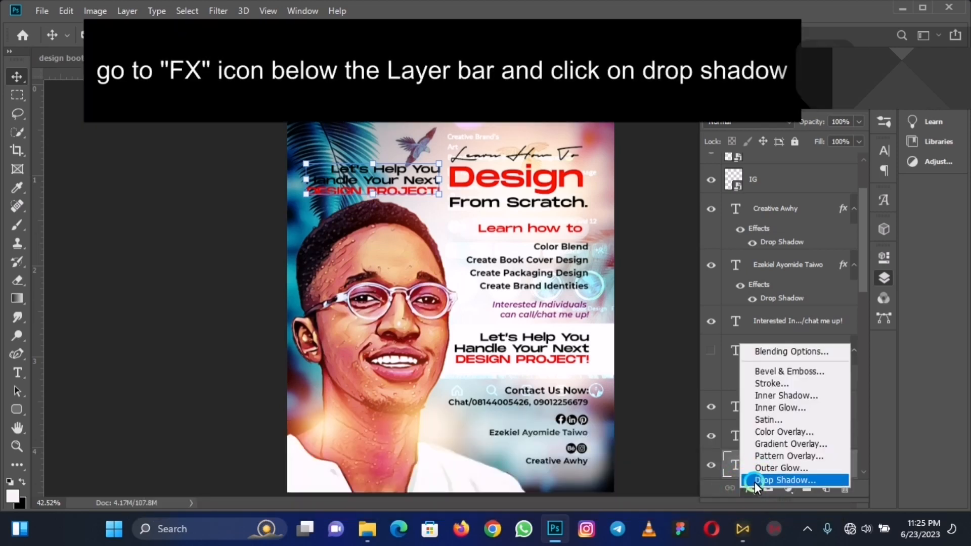
pyautogui.click(756, 481)
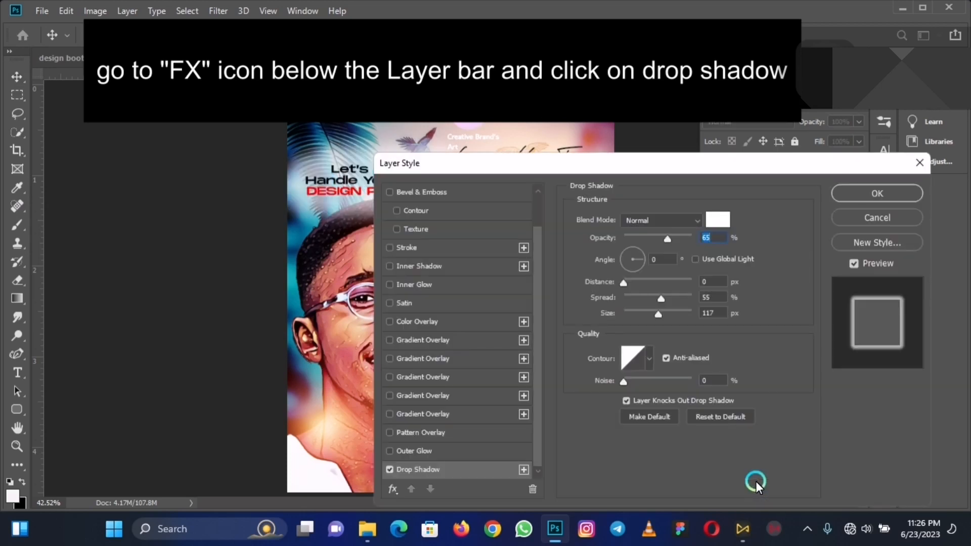
pyautogui.click(714, 218)
pyautogui.moveTo(699, 278); pyautogui.dragTo(791, 232)
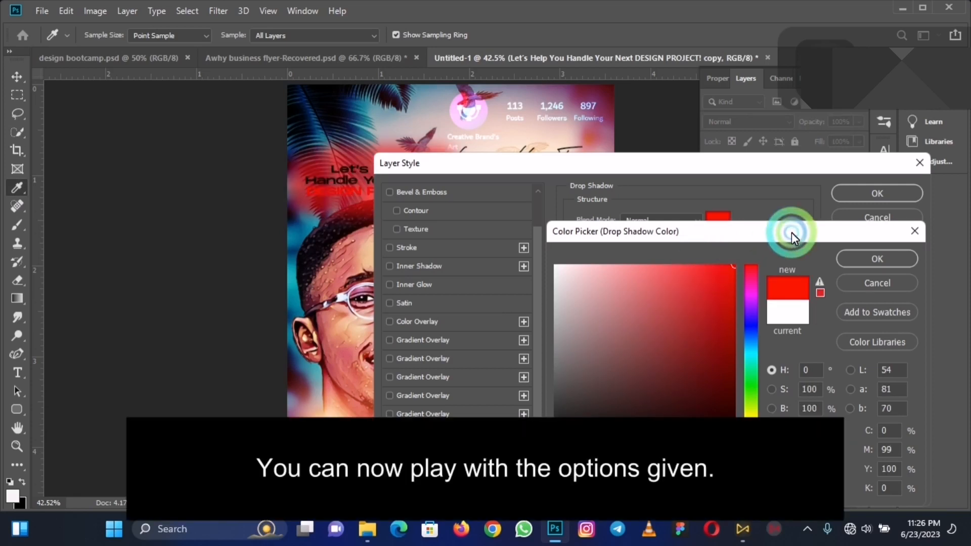
pyautogui.click(873, 256)
# - Try the copy's drop shadow at 100% opacity, a 90° angle and a size of 250 px
pyautogui.click(648, 260)
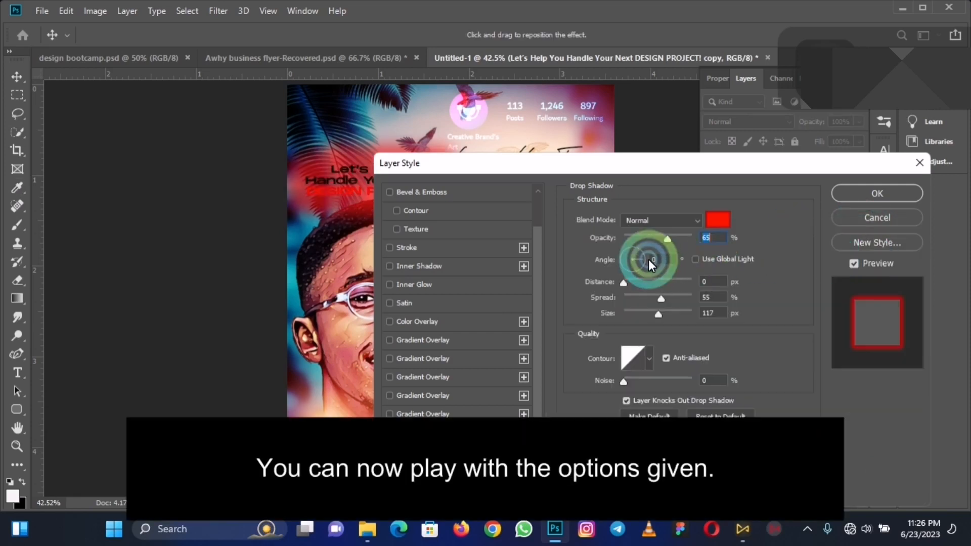
pyautogui.click(647, 241)
pyautogui.moveTo(667, 240); pyautogui.dragTo(713, 243)
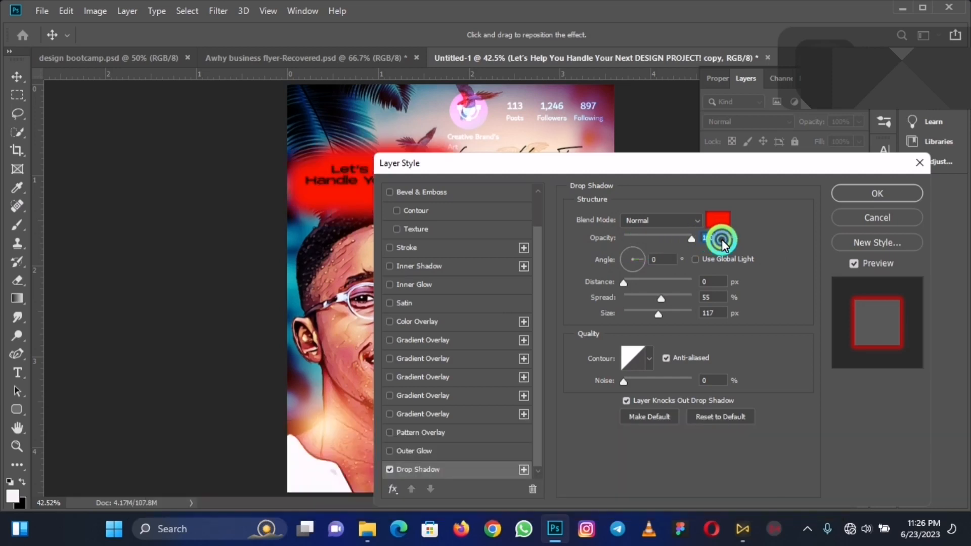
pyautogui.click(713, 239)
pyautogui.moveTo(624, 162); pyautogui.dragTo(749, 131)
pyautogui.click(736, 229)
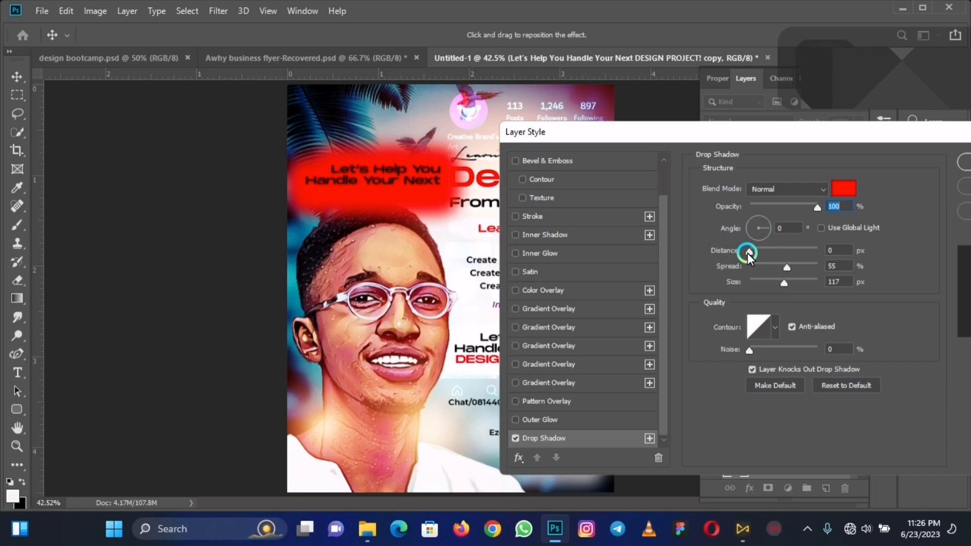
pyautogui.moveTo(747, 253); pyautogui.dragTo(759, 220)
pyautogui.moveTo(790, 263); pyautogui.dragTo(826, 273)
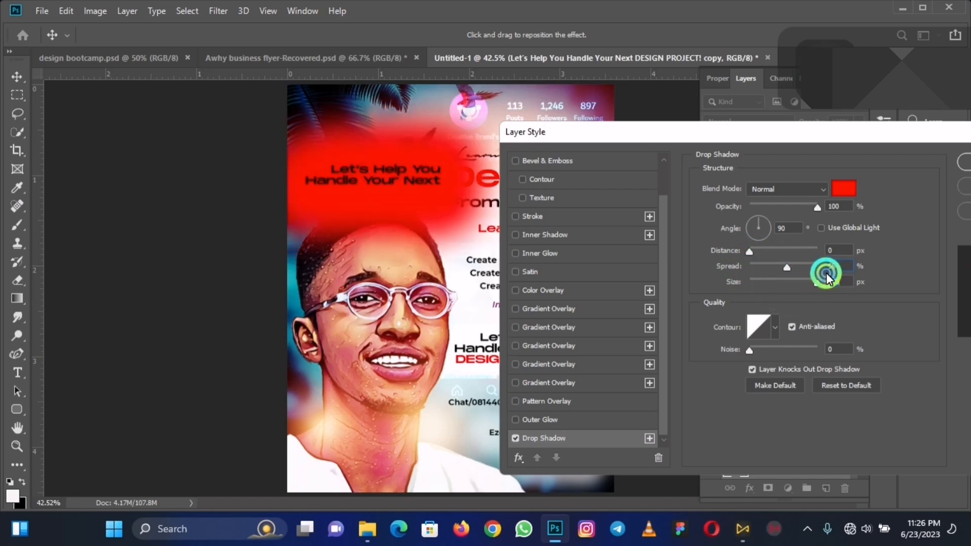
# - Try several contour shapes on the drop shadow, discard the layer style and delete the duplicated text
pyautogui.click(775, 327)
pyautogui.click(756, 357)
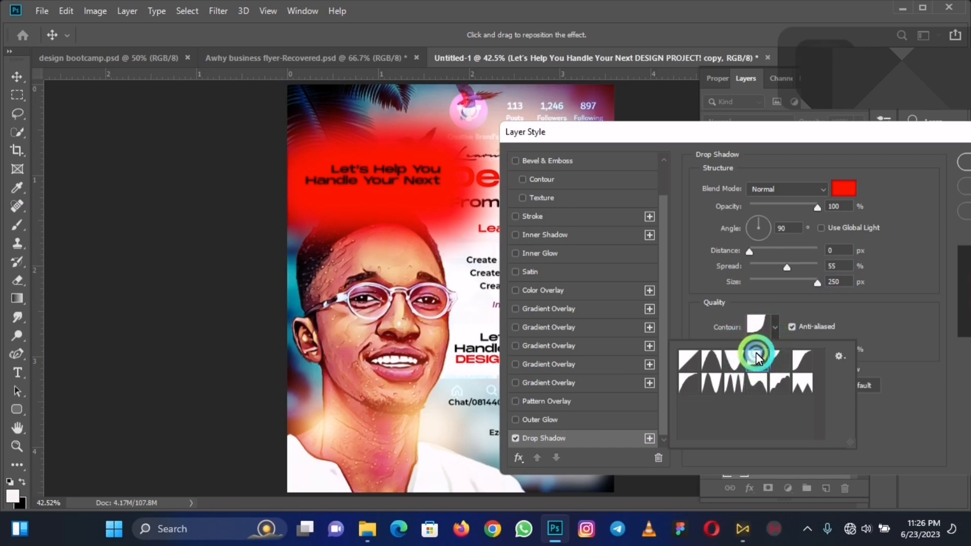
pyautogui.click(738, 360)
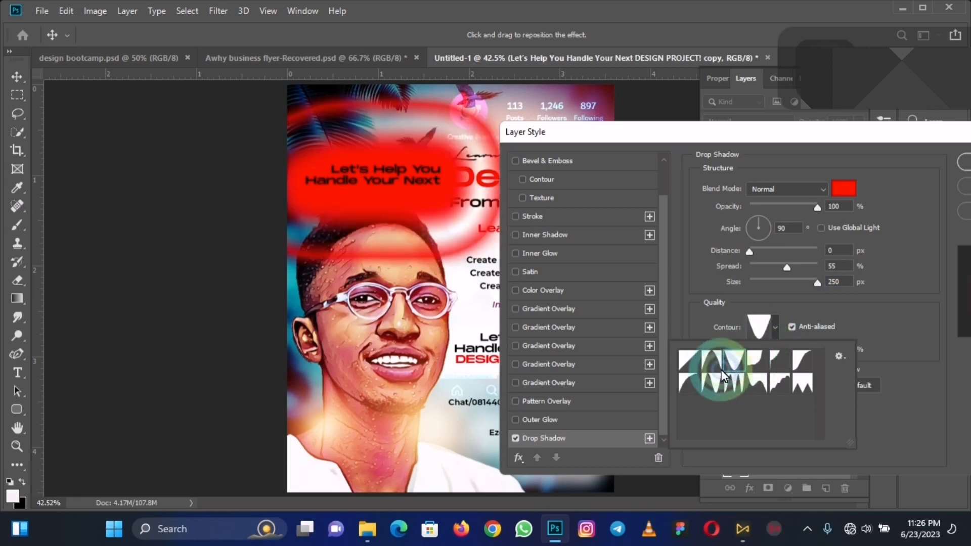
pyautogui.click(707, 365)
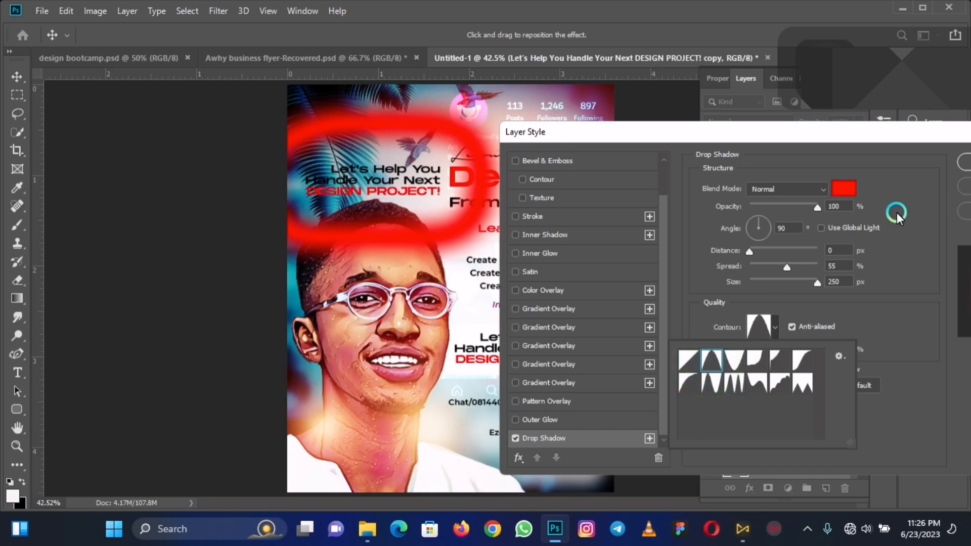
pyautogui.moveTo(944, 136); pyautogui.dragTo(846, 152)
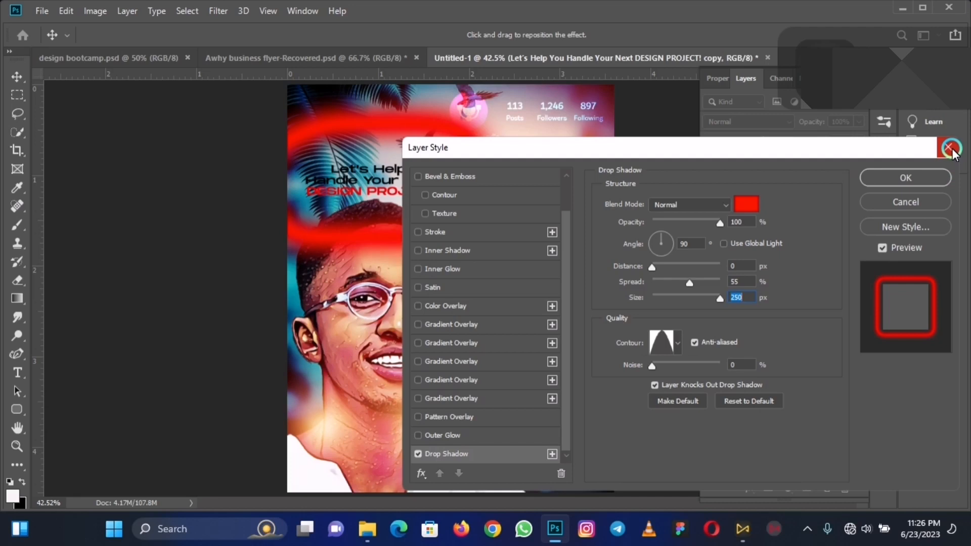
pyautogui.click(952, 148)
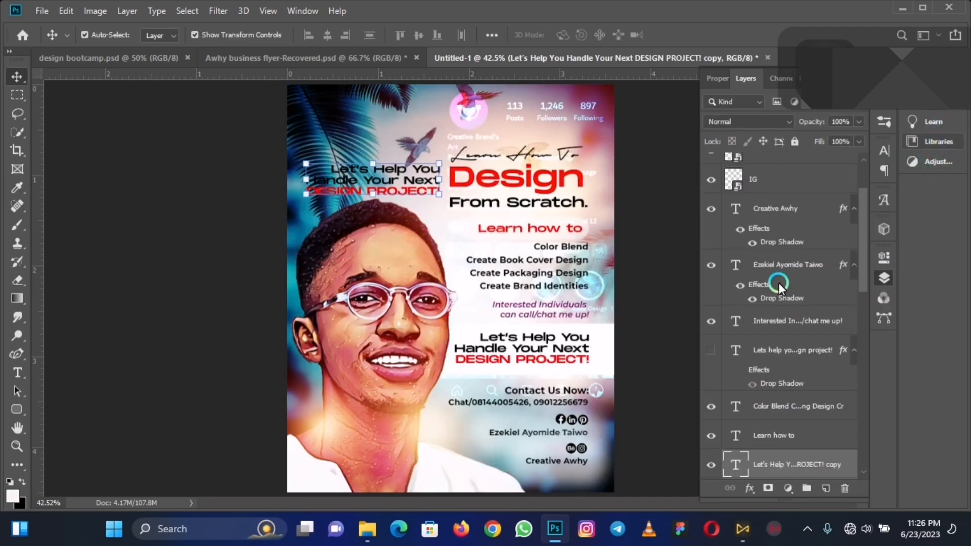
pyautogui.press('Delete')
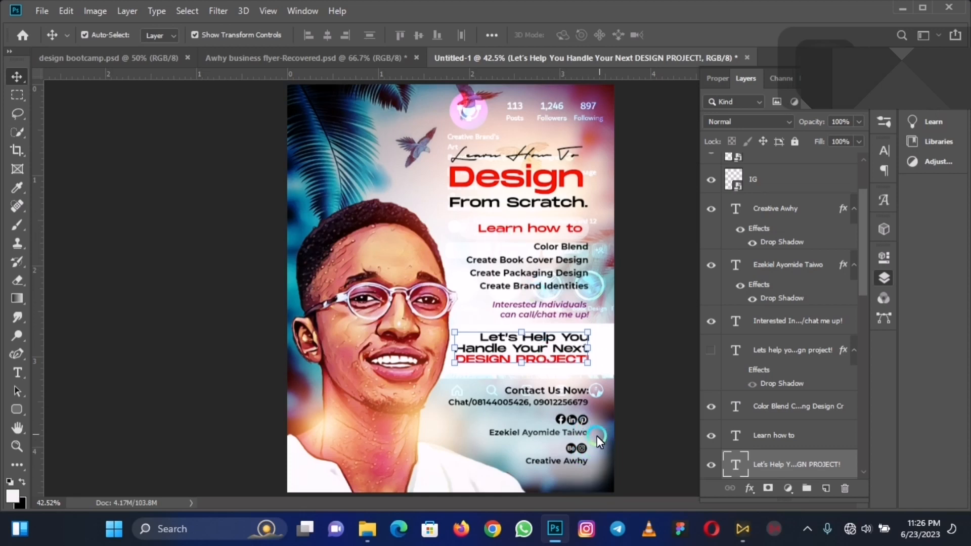
# - Duplicate the orange light effect from the upper-right corner and place the copy beside the social media icons, leaving it deselected
pyautogui.click(594, 153)
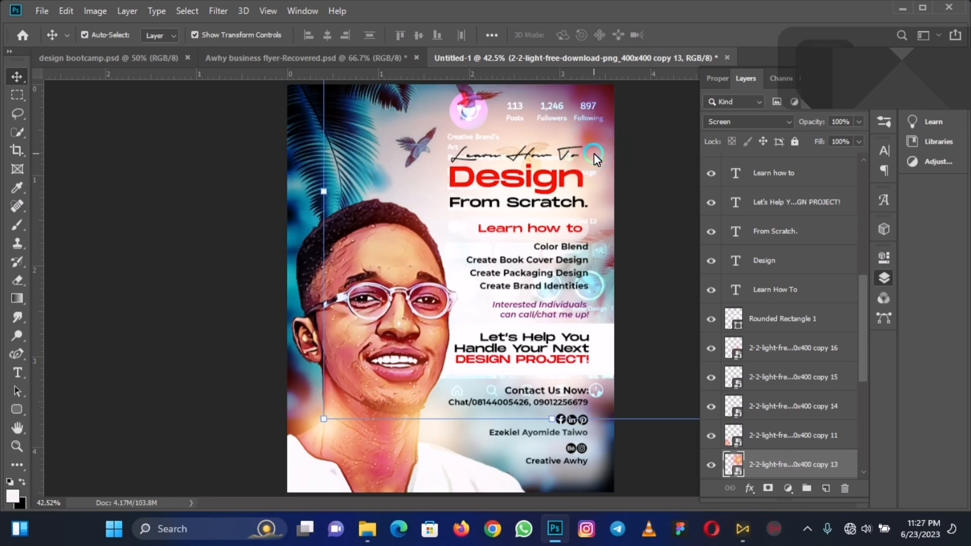
pyautogui.moveTo(593, 154); pyautogui.dragTo(599, 419)
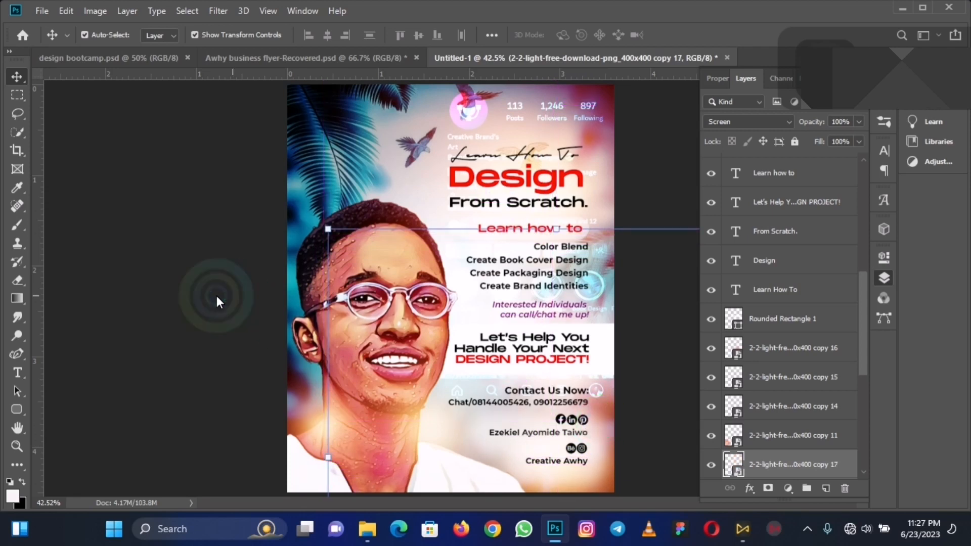
pyautogui.click(164, 287)
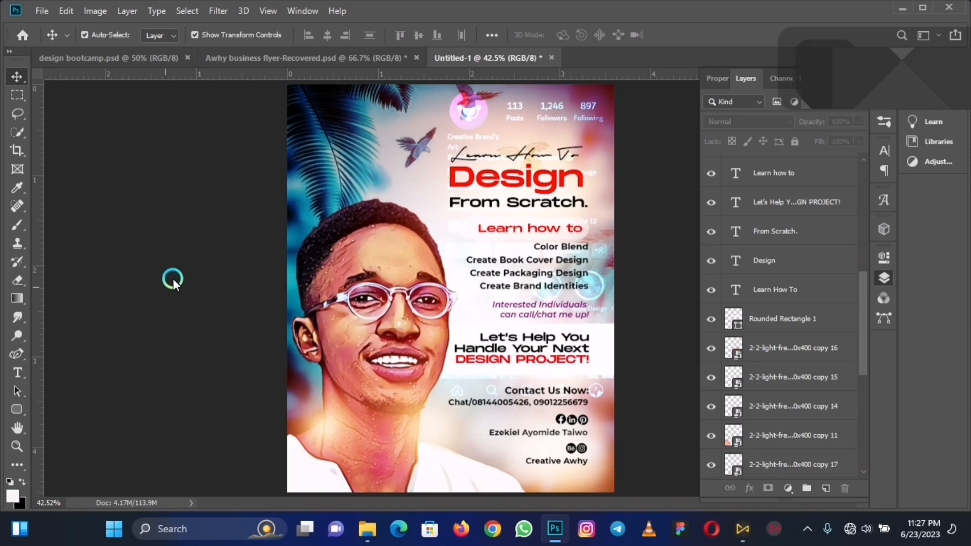
# - Select all text and icon layers from "Learn How To" through "Contact Us Now:" and nudge them upward together
pyautogui.click(790, 179)
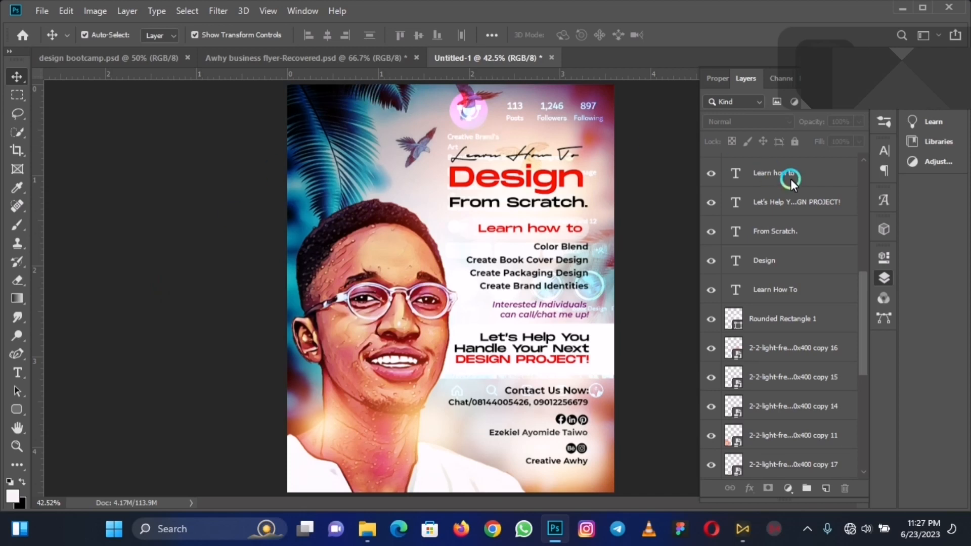
pyautogui.click(809, 293)
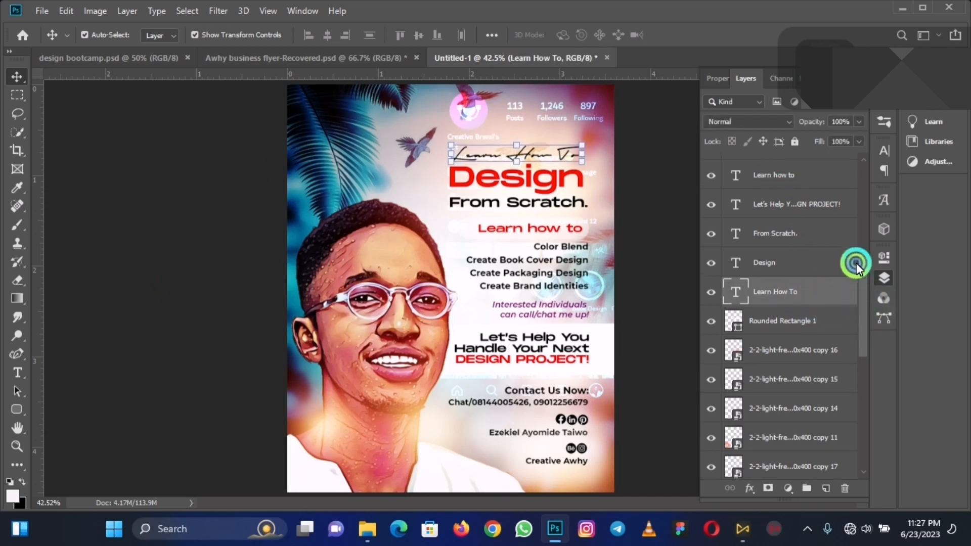
pyautogui.moveTo(856, 263); pyautogui.dragTo(775, 166)
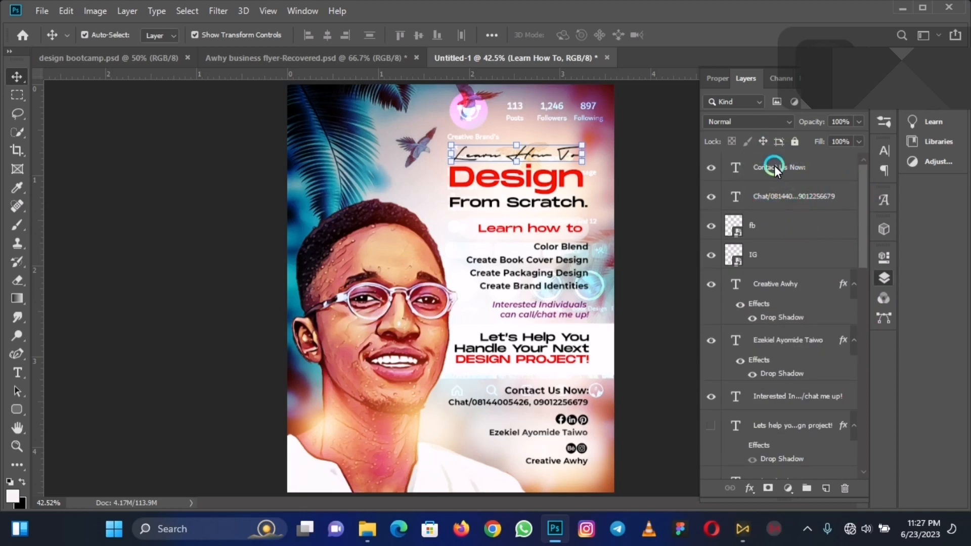
pyautogui.keyDown('shift'); pyautogui.click(775, 166); pyautogui.keyUp('shift')
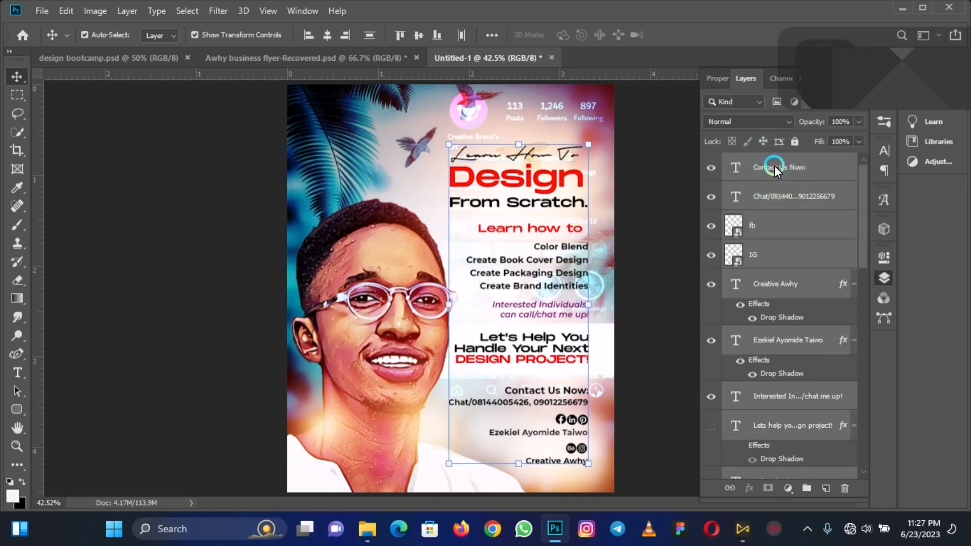
pyautogui.press('Up')
pyautogui.press('Up')
pyautogui.press('Up')
pyautogui.press('Up')
pyautogui.press('Up')
pyautogui.press('Up')
pyautogui.press('Up')
pyautogui.press('Up')
pyautogui.press('Up')
pyautogui.press('Up')
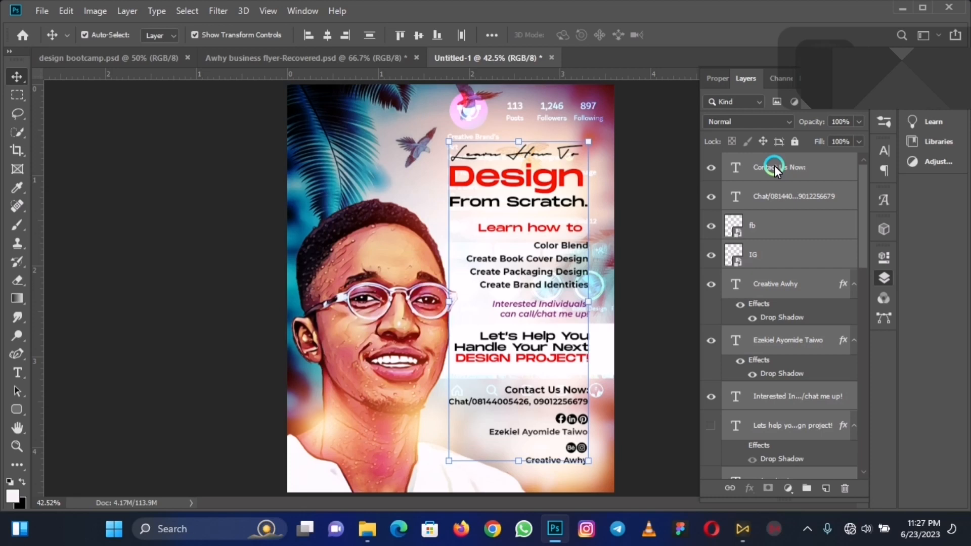
pyautogui.press('Up')
pyautogui.press('Up')
pyautogui.press('Up')
pyautogui.press('Up')
pyautogui.press('Up')
pyautogui.press('Up')
pyautogui.press('Up')
pyautogui.press('Up')
pyautogui.press('Up')
pyautogui.press('Up')
pyautogui.press('Up')
pyautogui.press('Up')
pyautogui.press('Up')
pyautogui.press('Up')
pyautogui.press('Up')
pyautogui.press('Up')
pyautogui.press('Up')
pyautogui.press('Up')
pyautogui.press('Up')
pyautogui.press('Up')
pyautogui.press('Up')
pyautogui.press('Up')
pyautogui.press('Up')
pyautogui.press('Up')
pyautogui.press('Up')
pyautogui.press('Up')
pyautogui.press('Up')
pyautogui.press('Up')
pyautogui.press('Up')
pyautogui.press('Up')
pyautogui.press('Up')
pyautogui.press('Up')
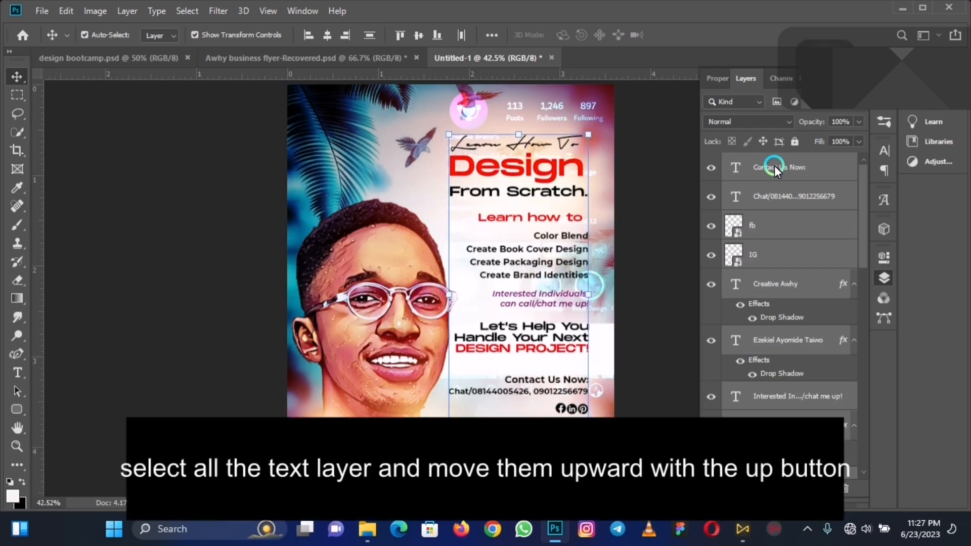
# - Nudge the selected text and icon layers slightly to the right and deselect them
pyautogui.press('Right')
pyautogui.press('Right')
pyautogui.press('Right')
pyautogui.press('Right')
pyautogui.press('Right')
pyautogui.press('Right')
pyautogui.press('Right')
pyautogui.press('Right')
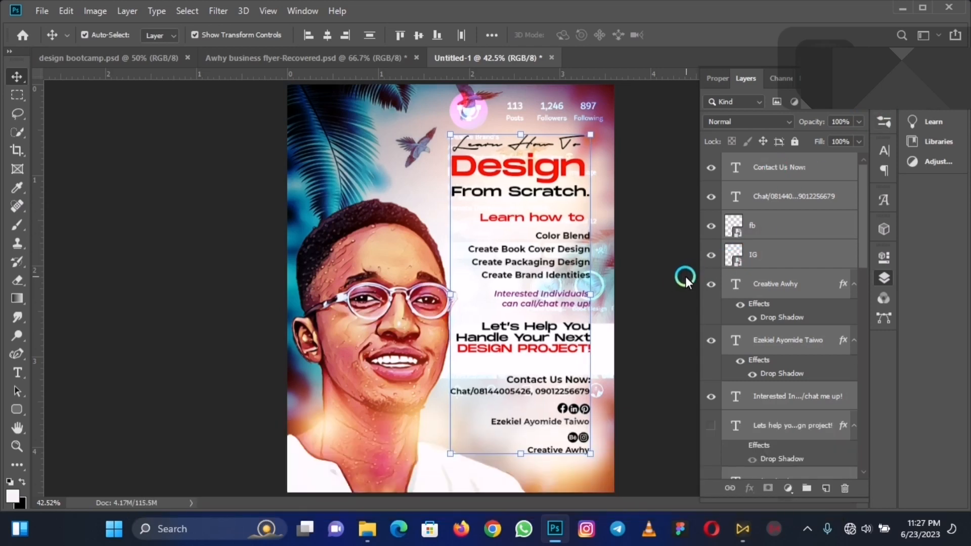
pyautogui.click(675, 285)
# - Select Rounded Rectangle 1 and Rounded Rectangle 2 together, nudge them up to sit behind their texts, and deselect them
pyautogui.click(610, 358)
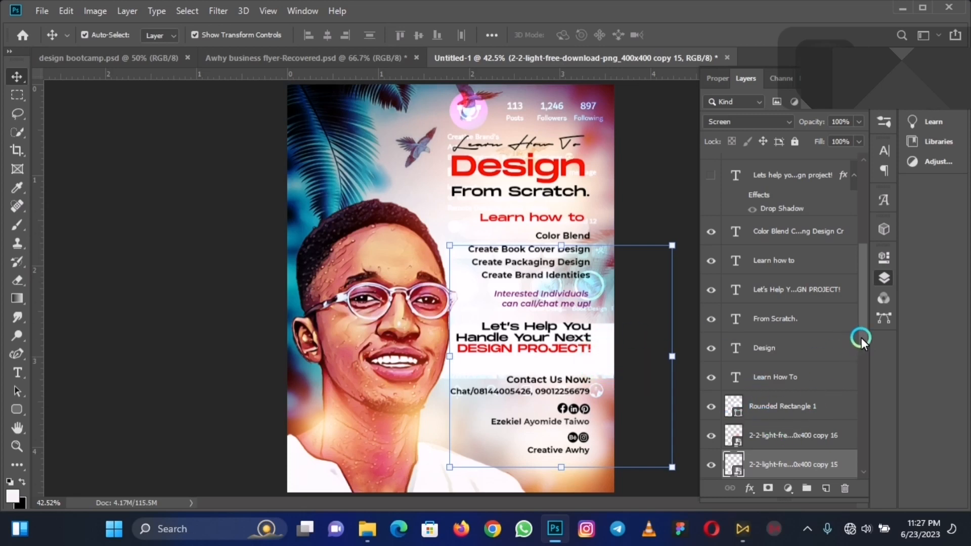
pyautogui.moveTo(862, 341); pyautogui.dragTo(867, 382)
pyautogui.click(795, 267)
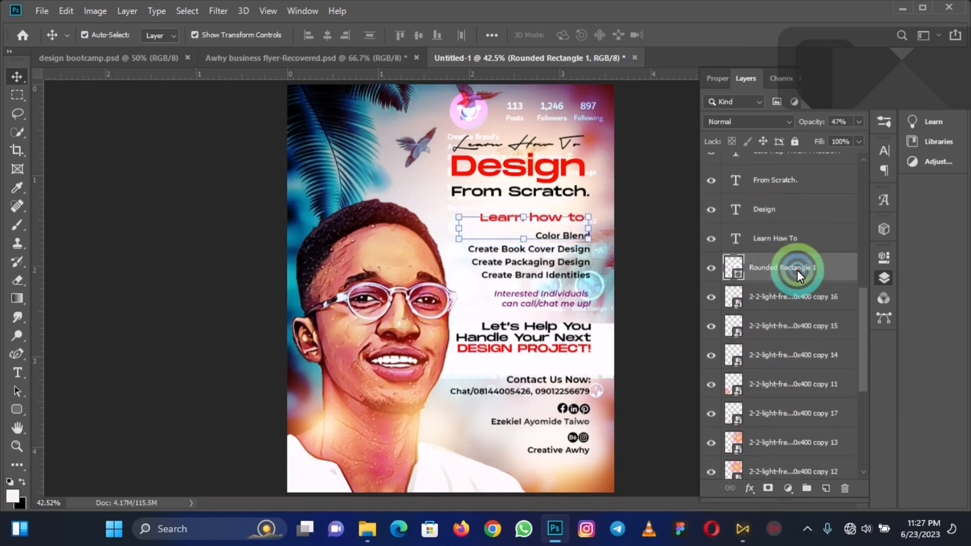
pyautogui.moveTo(860, 337); pyautogui.dragTo(865, 388)
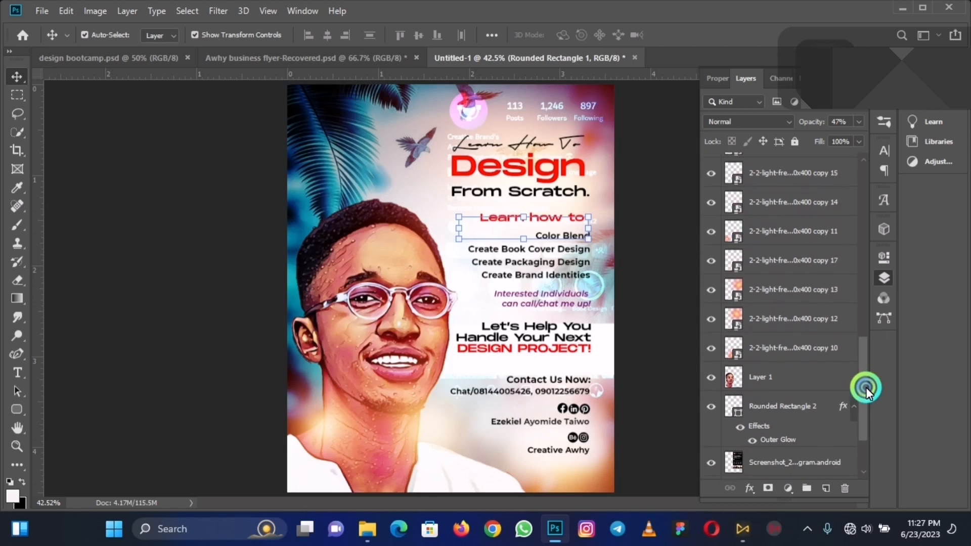
pyautogui.click(817, 401)
pyautogui.press('Up')
pyautogui.press('Up')
pyautogui.press('Up')
pyautogui.press('Up')
pyautogui.press('Up')
pyautogui.press('Up')
pyautogui.press('Up')
pyautogui.press('Up')
pyautogui.press('Up')
pyautogui.press('Up')
pyautogui.press('Up')
pyautogui.press('Up')
pyautogui.press('Up')
pyautogui.press('Up')
pyautogui.press('Up')
pyautogui.press('Up')
pyautogui.press('Up')
pyautogui.press('Up')
pyautogui.press('Up')
pyautogui.press('Up')
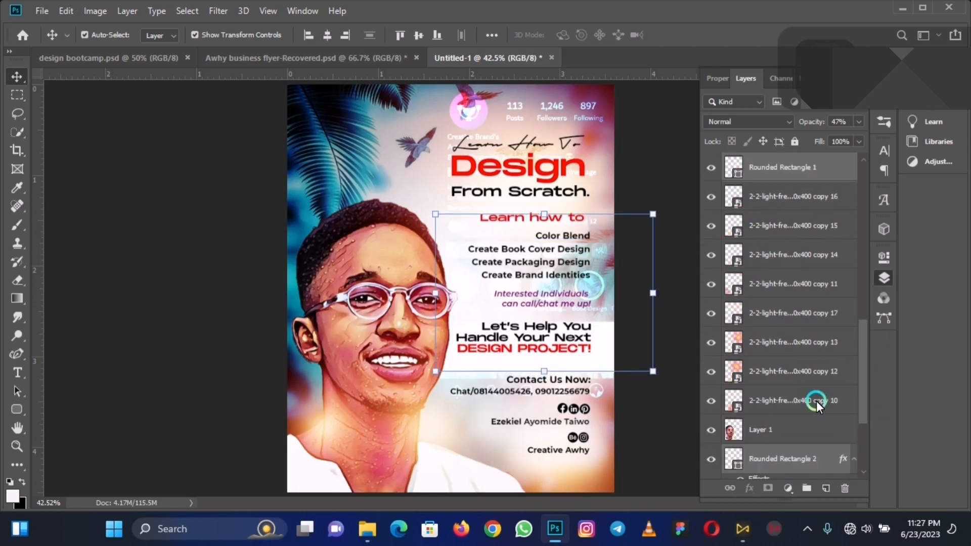
pyautogui.press('Up')
pyautogui.press('Up')
pyautogui.press('Up')
pyautogui.press('Up')
pyautogui.press('Up')
pyautogui.press('Up')
pyautogui.press('Up')
pyautogui.press('Up')
pyautogui.press('Up')
pyautogui.press('Up')
pyautogui.press('Up')
pyautogui.press('Up')
pyautogui.press('Up')
pyautogui.press('Up')
pyautogui.press('Up')
pyautogui.press('Up')
pyautogui.press('Up')
pyautogui.press('Up')
pyautogui.press('Up')
pyautogui.press('Up')
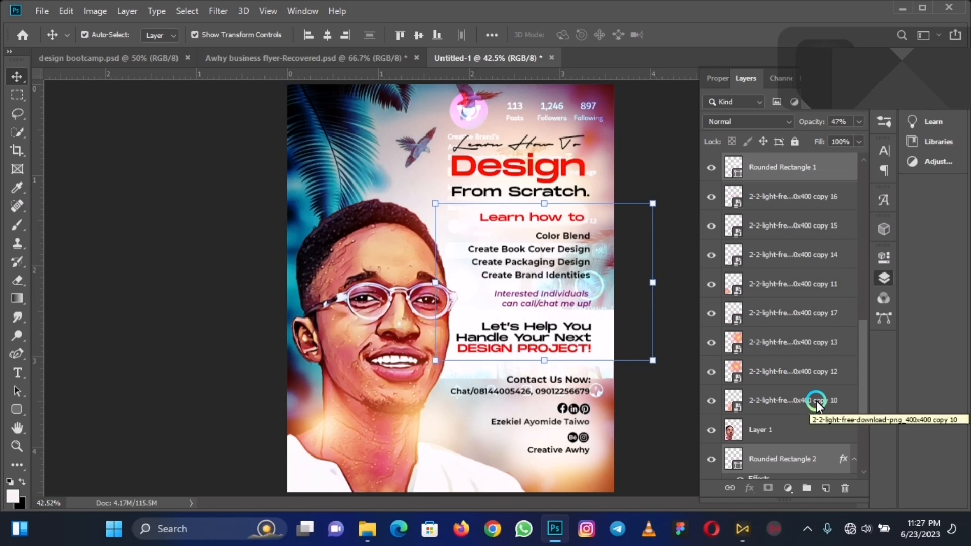
pyautogui.press('Down')
pyautogui.press('Down')
pyautogui.press('Down')
pyautogui.press('Down')
pyautogui.press('Down')
pyautogui.press('Down')
pyautogui.press('Down')
pyautogui.press('Down')
pyautogui.press('Down')
pyautogui.press('Down')
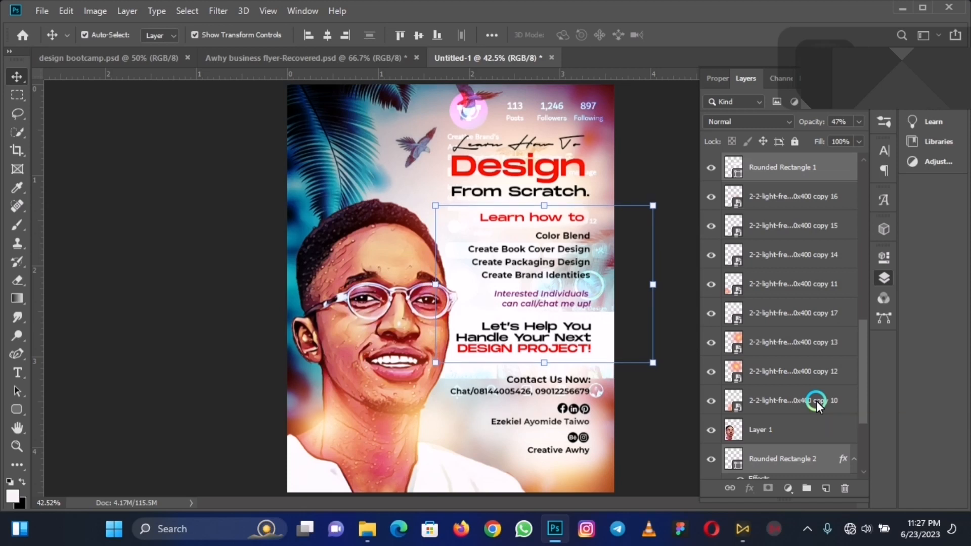
pyautogui.click(651, 171)
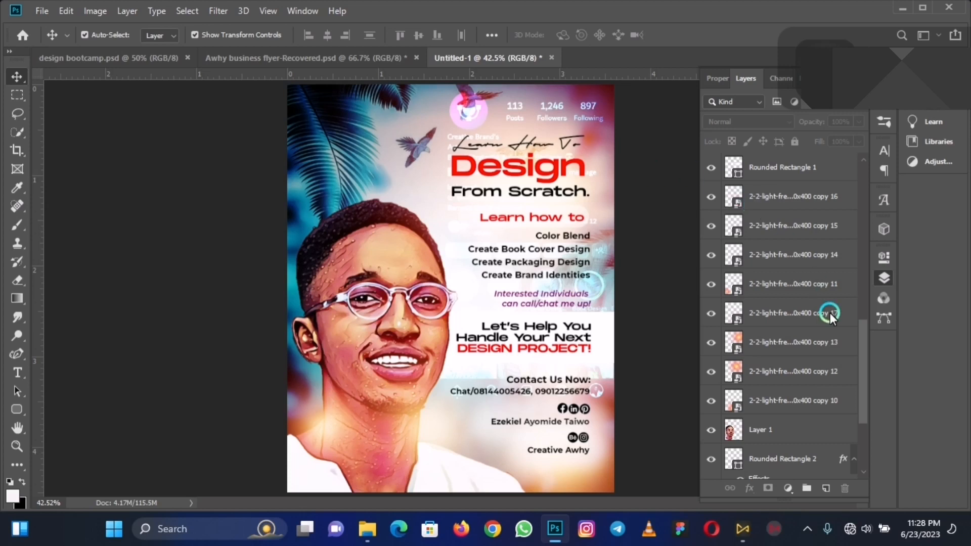
# - Add a Color Balance adjustment above all layers with midtones at +21 cyan-red, -9 magenta-green and -10 yellow-blue
pyautogui.moveTo(860, 371); pyautogui.dragTo(703, 183)
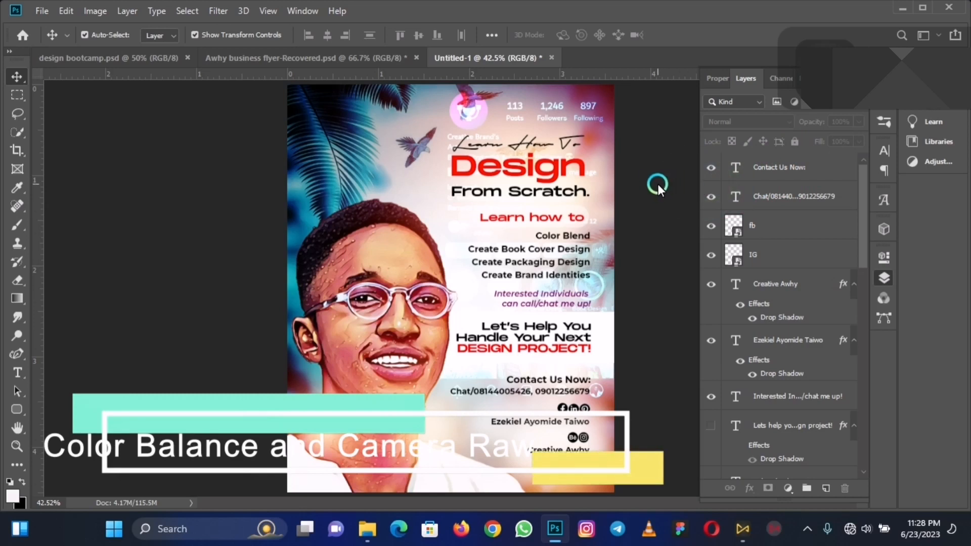
pyautogui.click(787, 490)
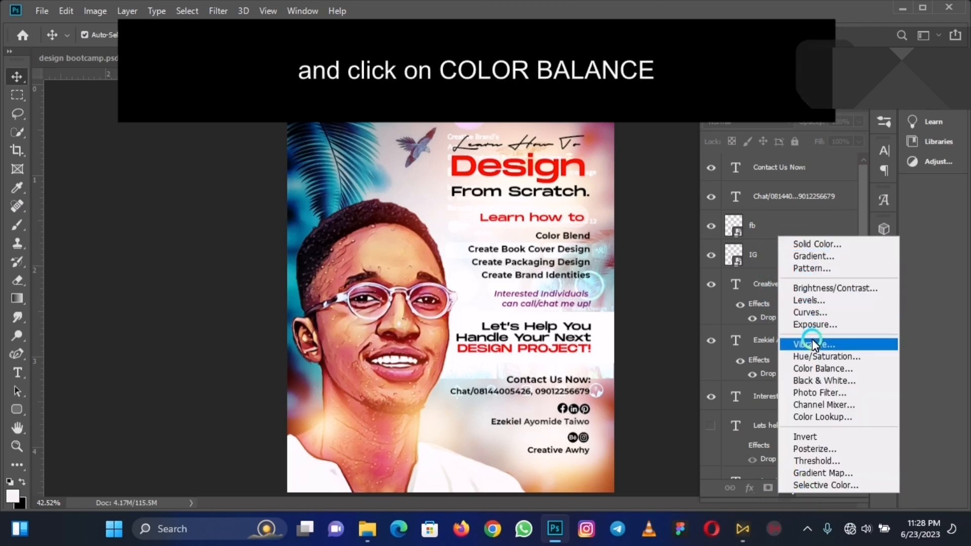
pyautogui.click(818, 370)
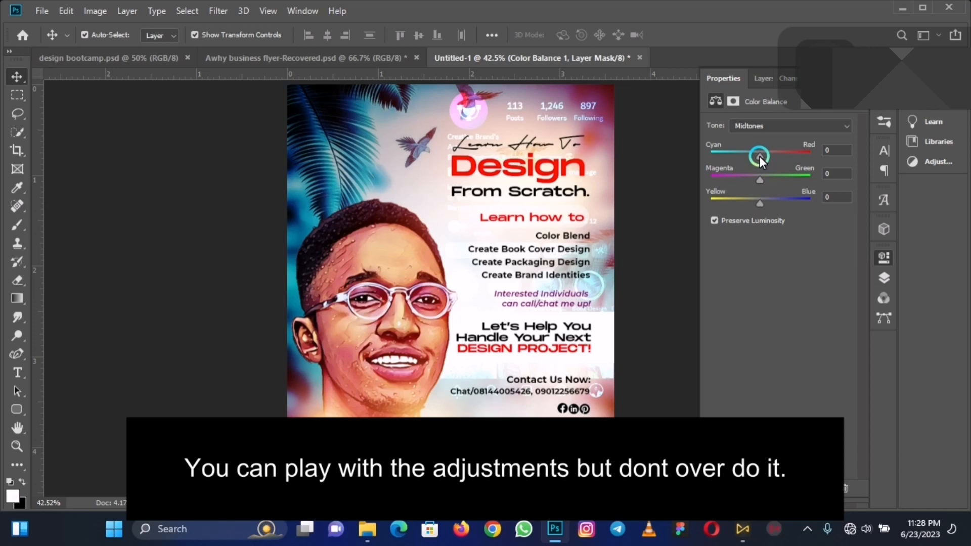
pyautogui.moveTo(760, 156); pyautogui.dragTo(771, 158)
pyautogui.moveTo(760, 203); pyautogui.dragTo(755, 202)
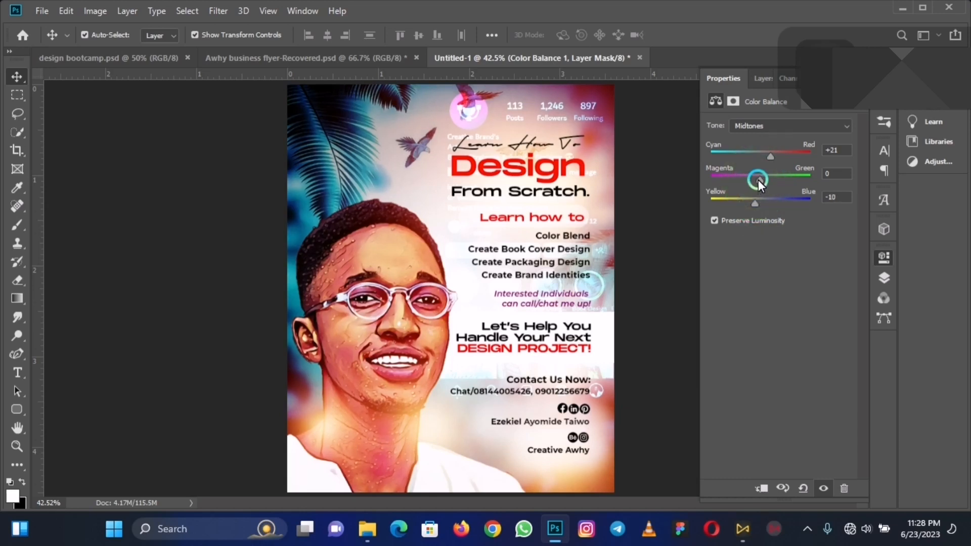
pyautogui.moveTo(757, 180); pyautogui.dragTo(755, 180)
# - Set the Color Balance highlights to -20 cyan-red, -11 magenta-green and +10 yellow-blue
pyautogui.click(781, 125)
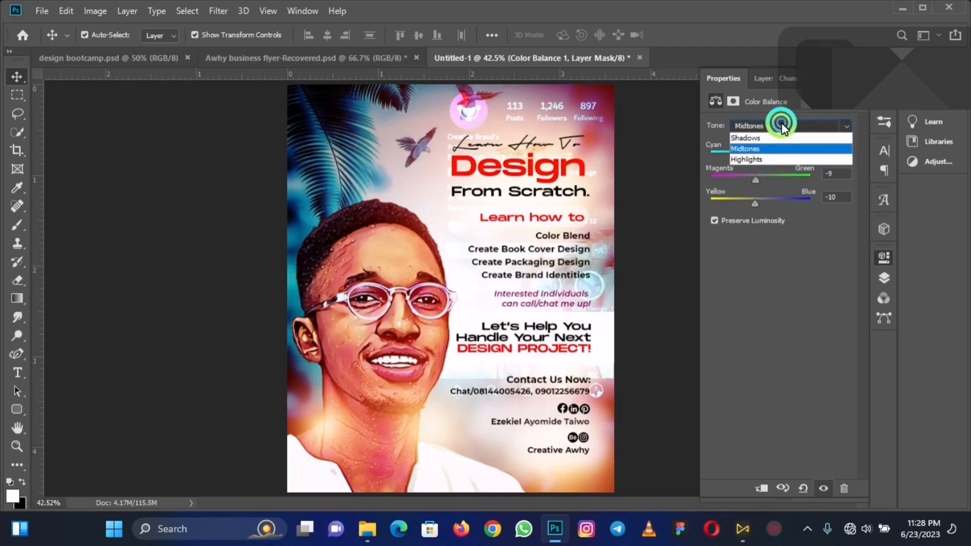
pyautogui.click(769, 157)
pyautogui.moveTo(761, 202); pyautogui.dragTo(757, 203)
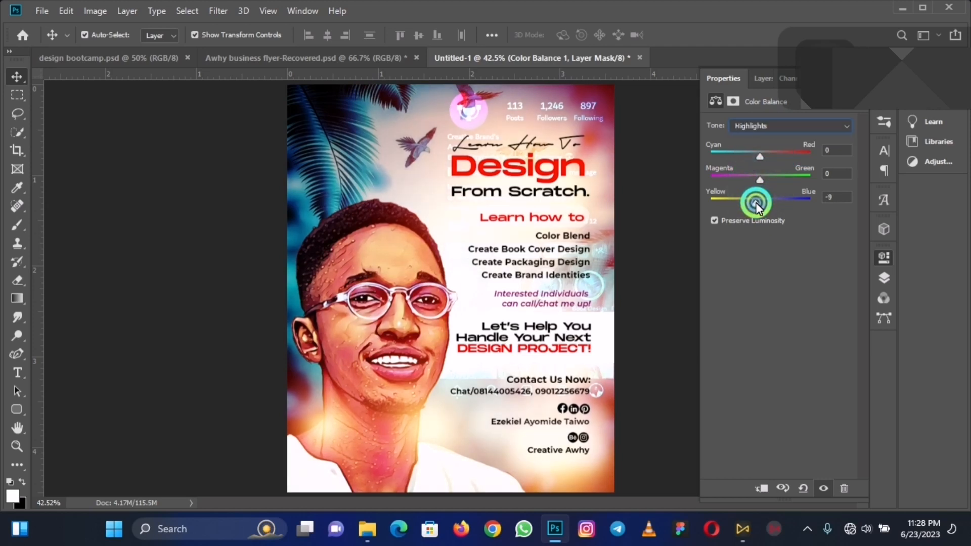
pyautogui.moveTo(757, 177); pyautogui.dragTo(755, 179)
pyautogui.moveTo(759, 152); pyautogui.dragTo(752, 159)
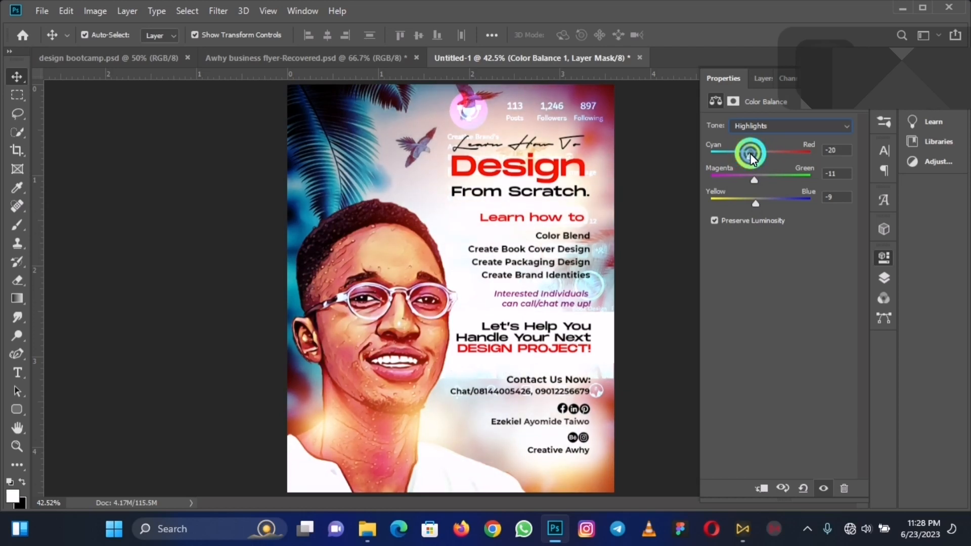
pyautogui.click(758, 198)
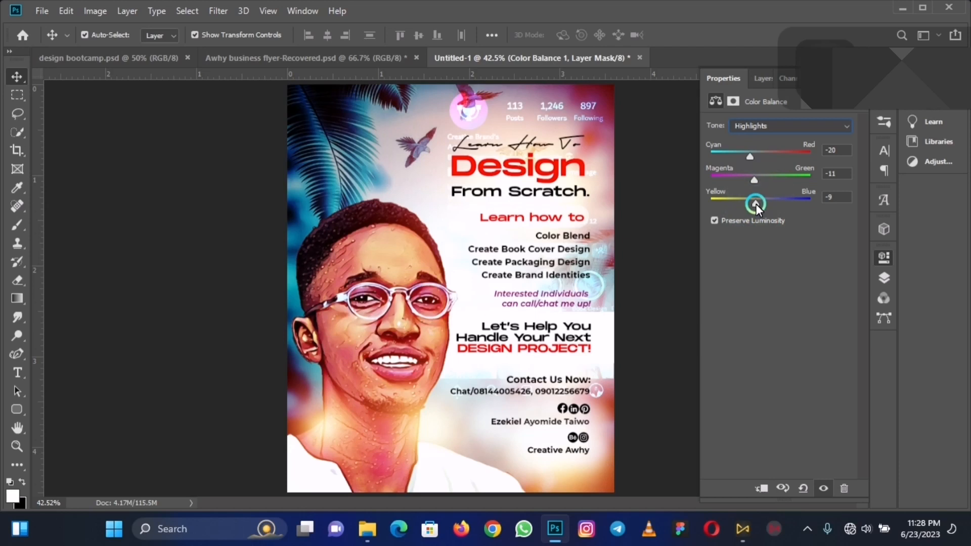
pyautogui.moveTo(757, 204); pyautogui.dragTo(765, 207)
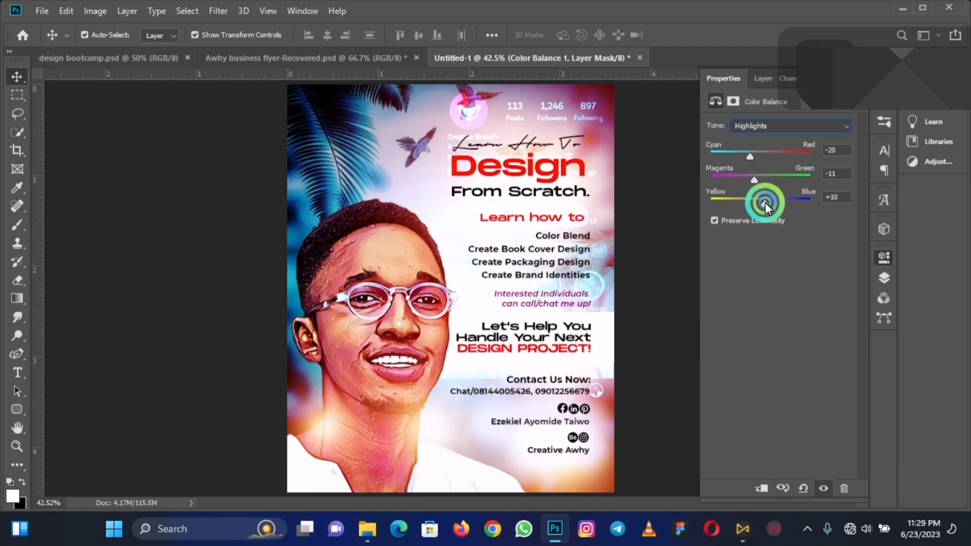
# - Set the Color Balance shadows to -14 cyan-red and -10 magenta-green, and shift them slightly toward yellow
pyautogui.click(788, 127)
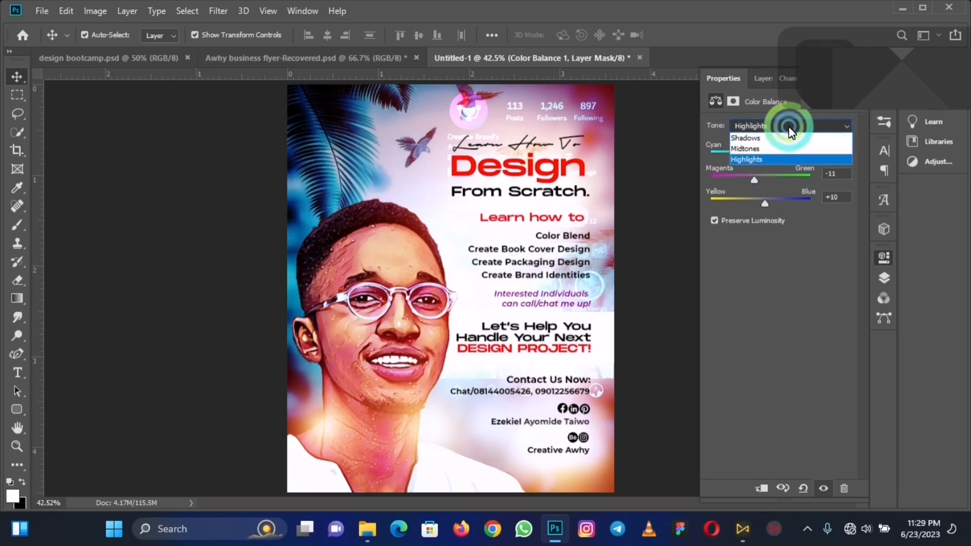
pyautogui.click(782, 137)
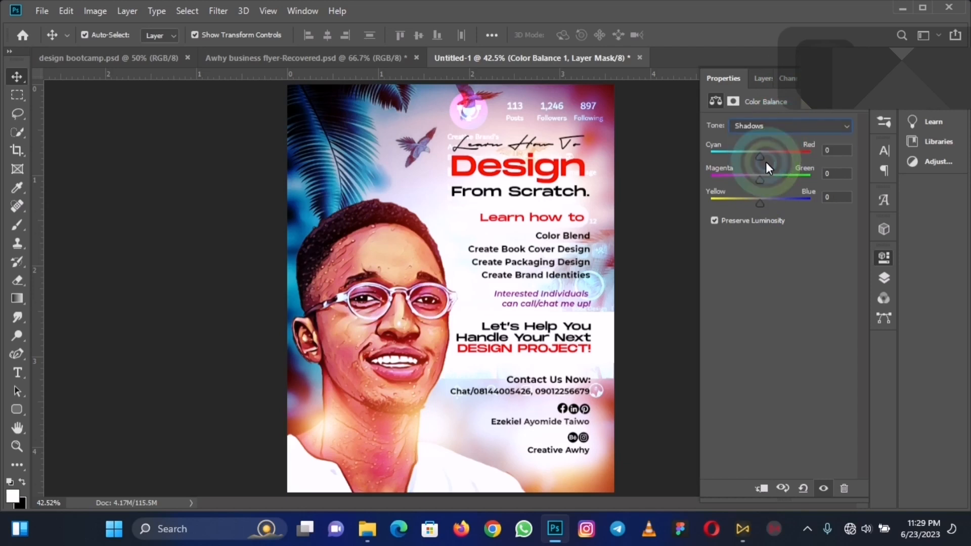
pyautogui.moveTo(760, 154); pyautogui.dragTo(754, 156)
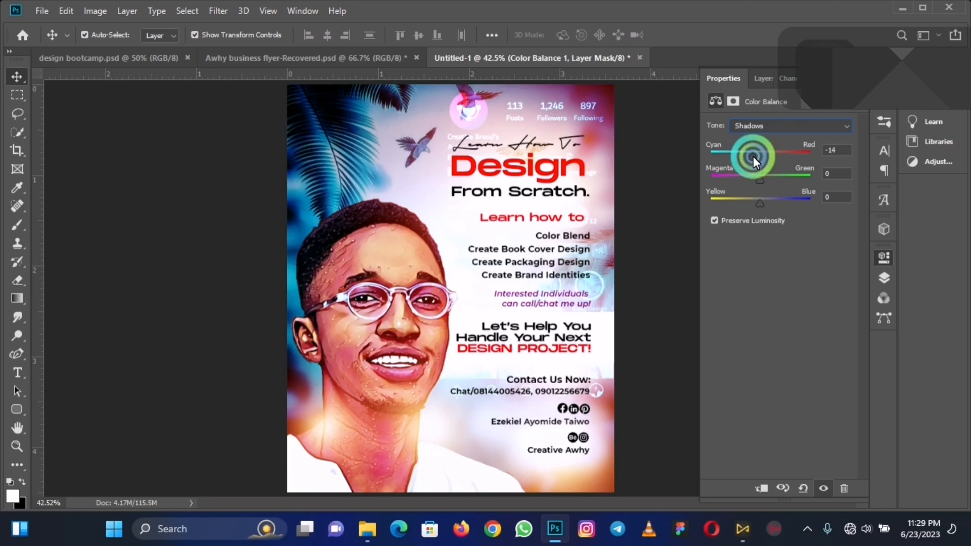
pyautogui.moveTo(760, 177); pyautogui.dragTo(756, 179)
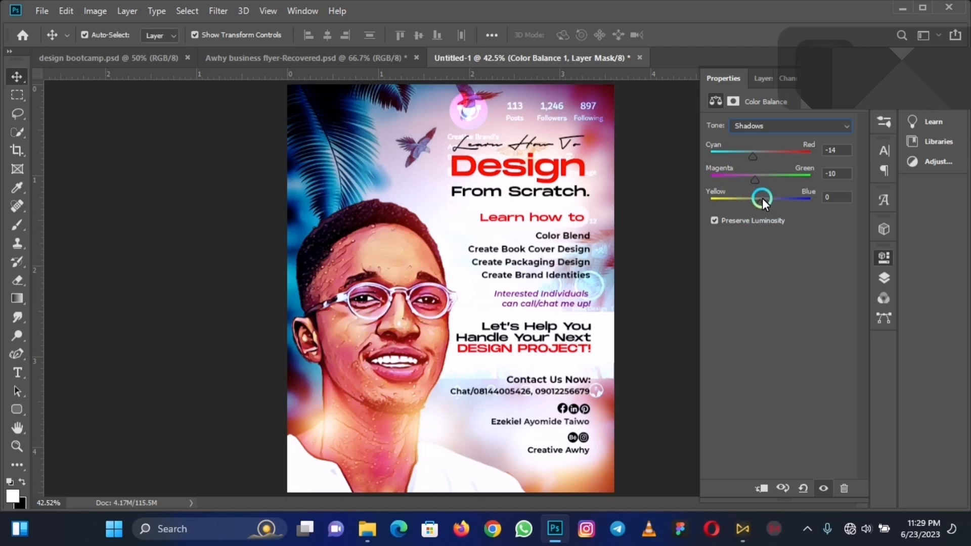
pyautogui.moveTo(762, 201); pyautogui.dragTo(754, 203)
# - Switch the Color Balance 1 adjustment off and on in the layer stack to compare the flyer with and without it
pyautogui.click(884, 276)
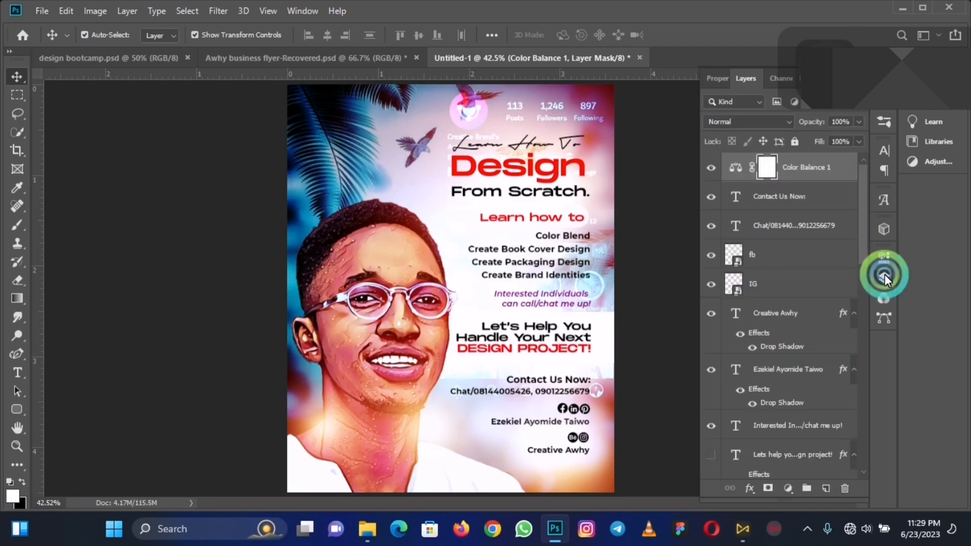
pyautogui.click(719, 179)
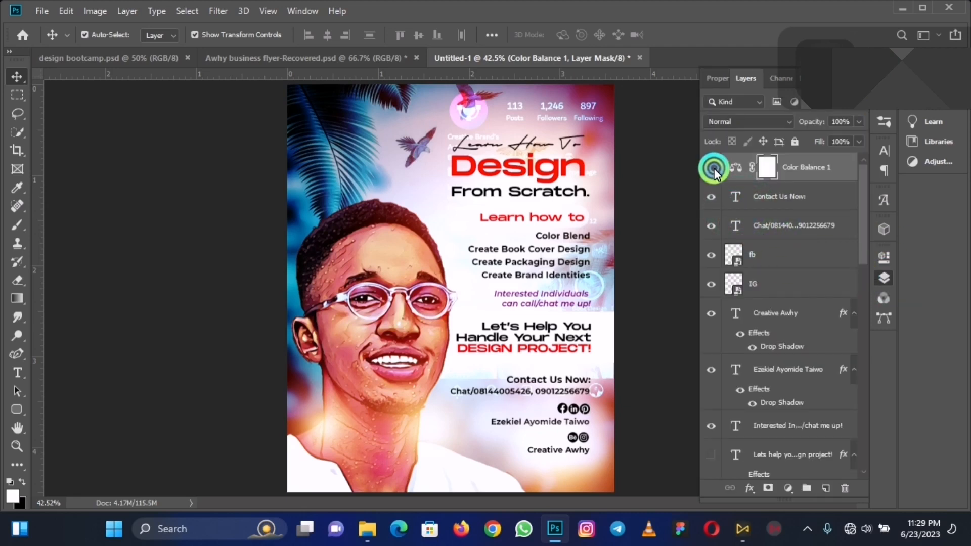
pyautogui.click(712, 167)
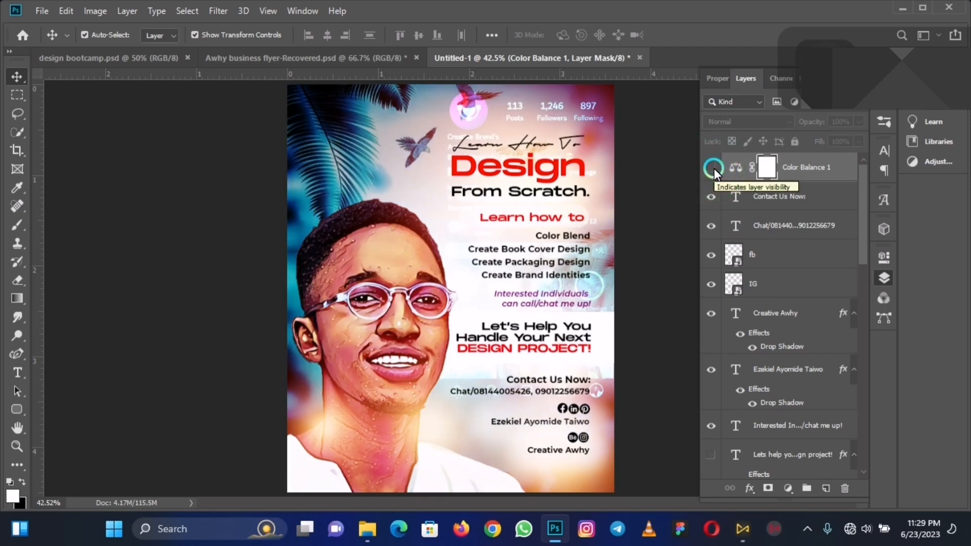
pyautogui.click(713, 167)
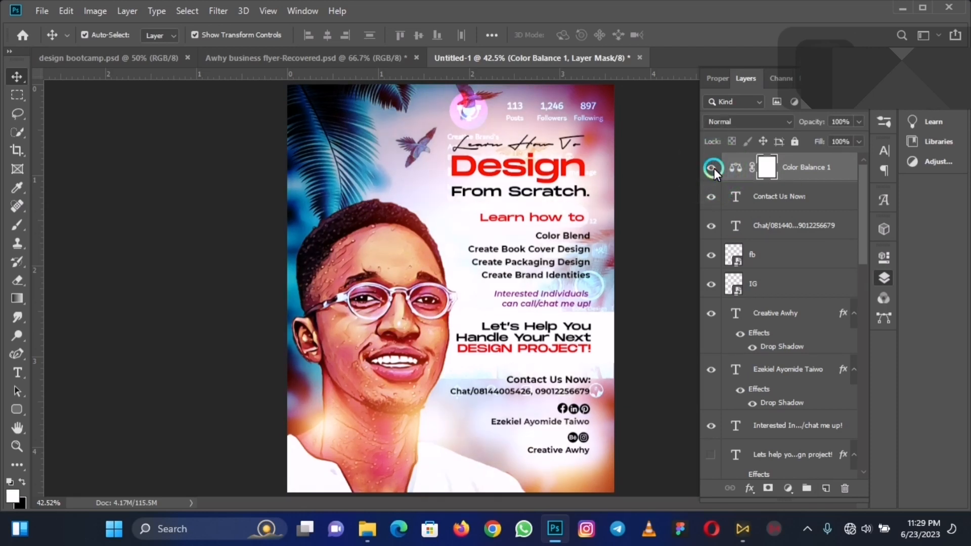
pyautogui.click(713, 168)
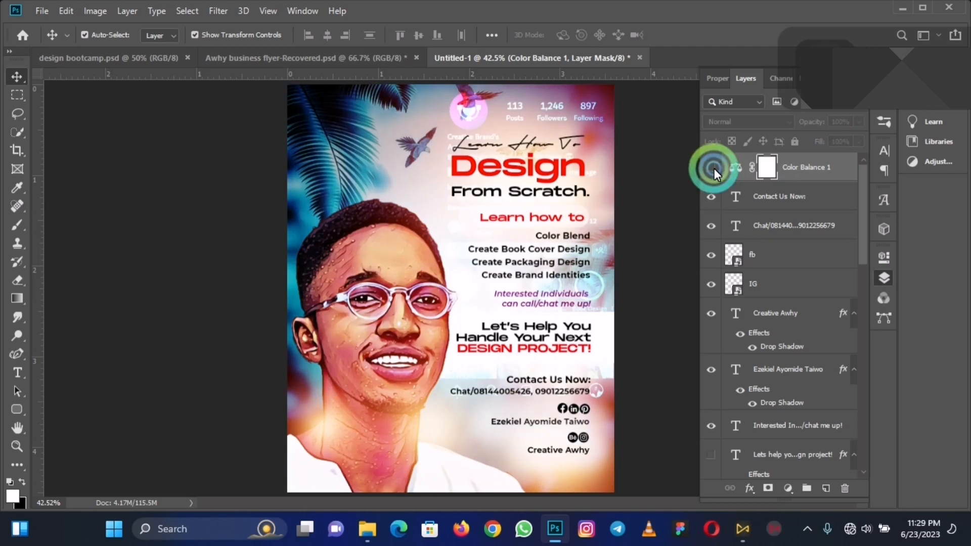
pyautogui.click(713, 167)
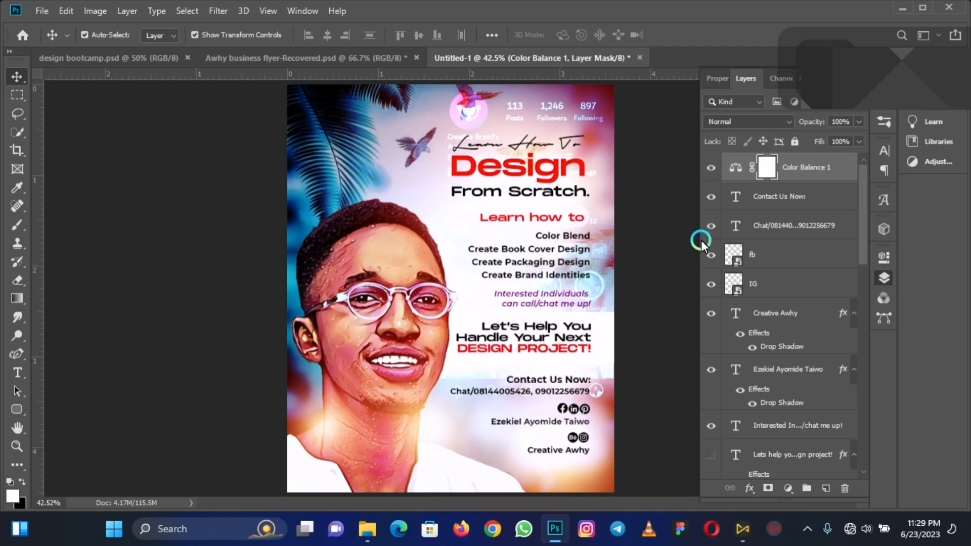
# - Group all layers from Color Balance 1 down to the one above the Background, and delete the Background layer
pyautogui.click(827, 167)
pyautogui.moveTo(866, 205); pyautogui.dragTo(865, 447)
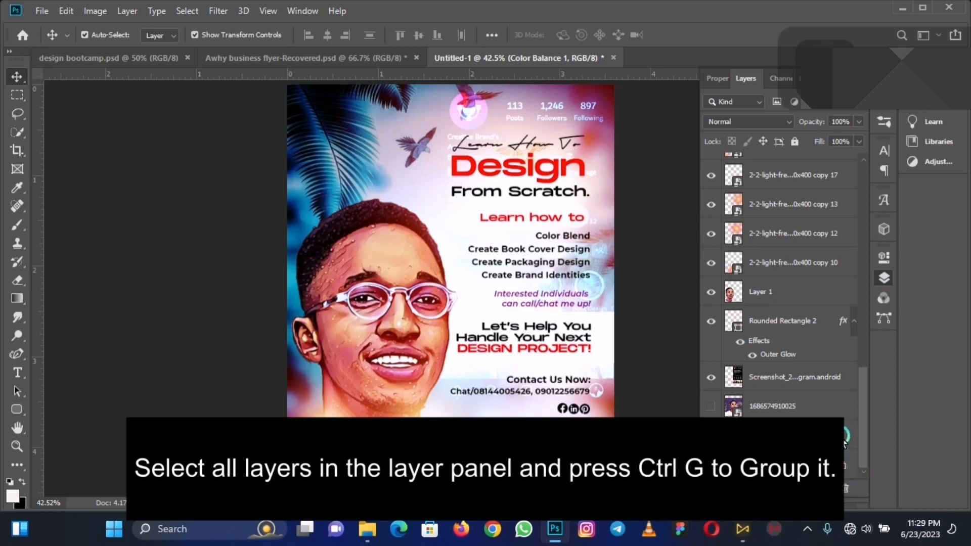
pyautogui.keyDown('shift'); pyautogui.click(844, 441); pyautogui.keyUp('shift')
pyautogui.hotkey('ctrl', 'g')
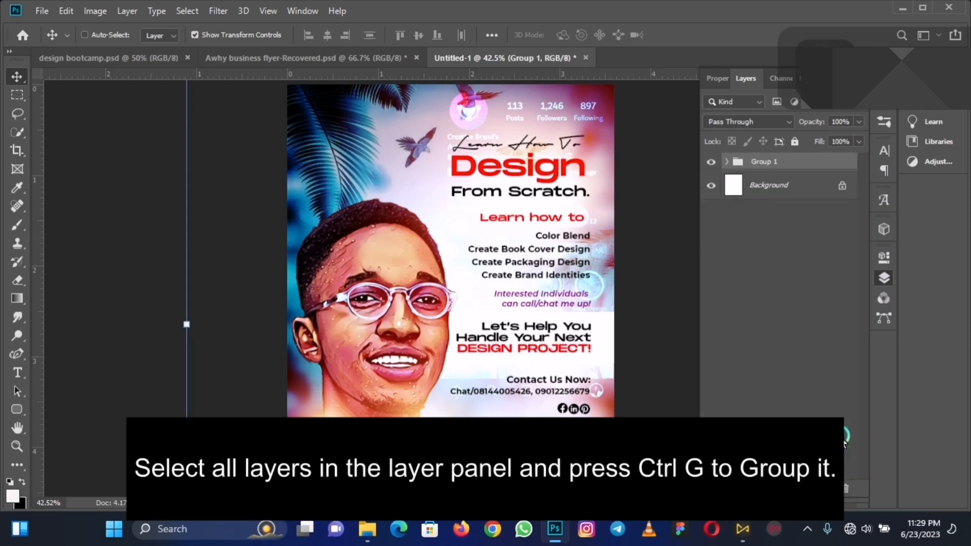
pyautogui.click(843, 188)
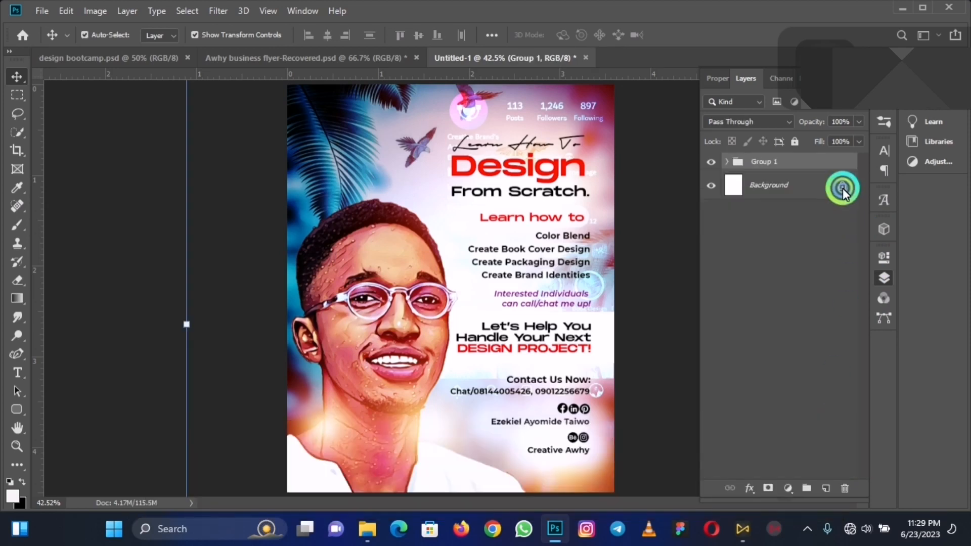
pyautogui.press('Delete')
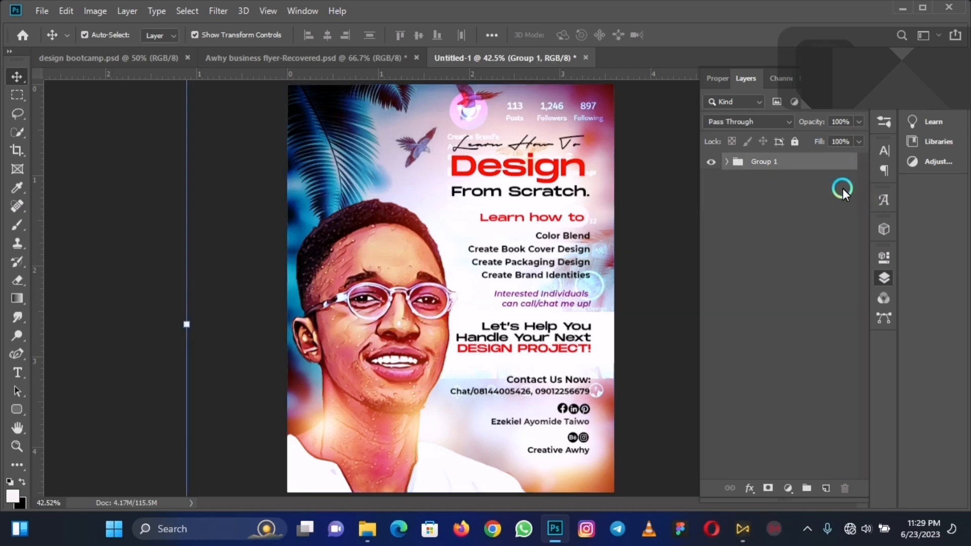
pyautogui.click(119, 232)
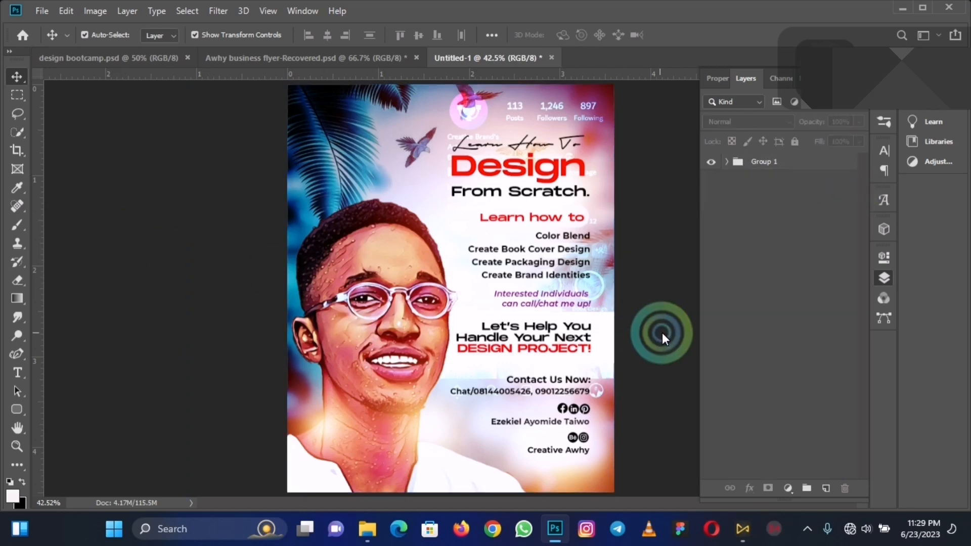
# - Stamp the visible flyer artwork into a new merged layer above Group 1 and leave it deselected
pyautogui.click(746, 331)
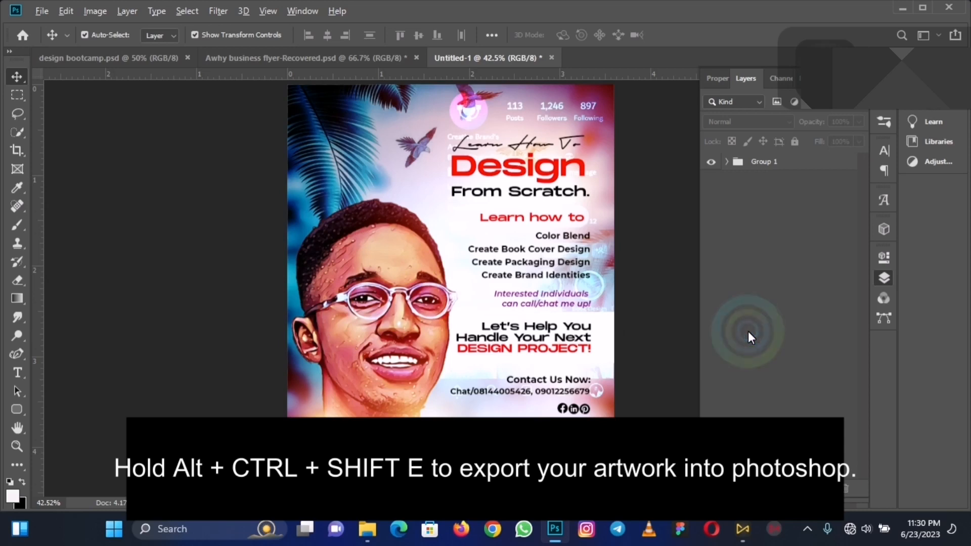
pyautogui.keyDown('ctrl'); pyautogui.keyDown('alt'); pyautogui.keyDown('shift'); pyautogui.click(748, 332); pyautogui.keyUp('shift'); pyautogui.keyUp('alt'); pyautogui.keyUp('ctrl')
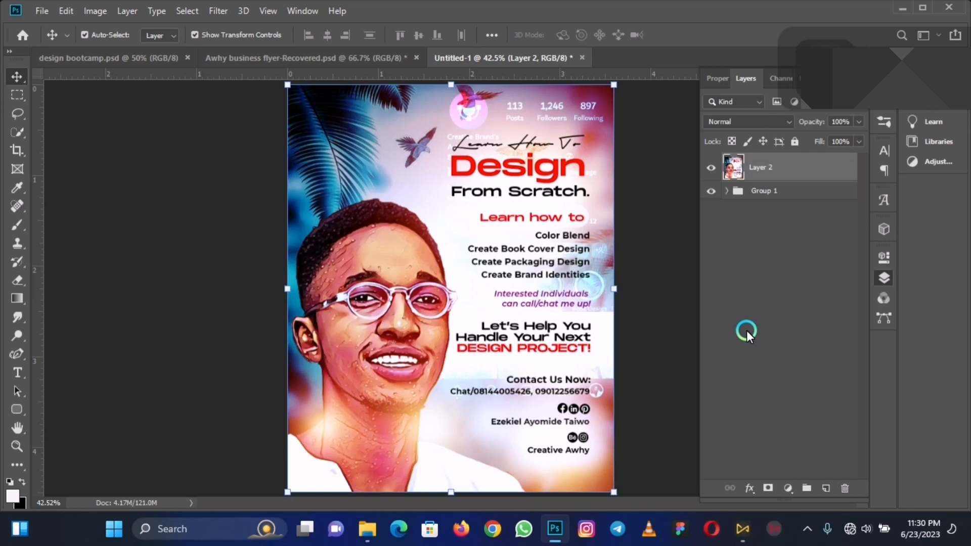
pyautogui.click(817, 219)
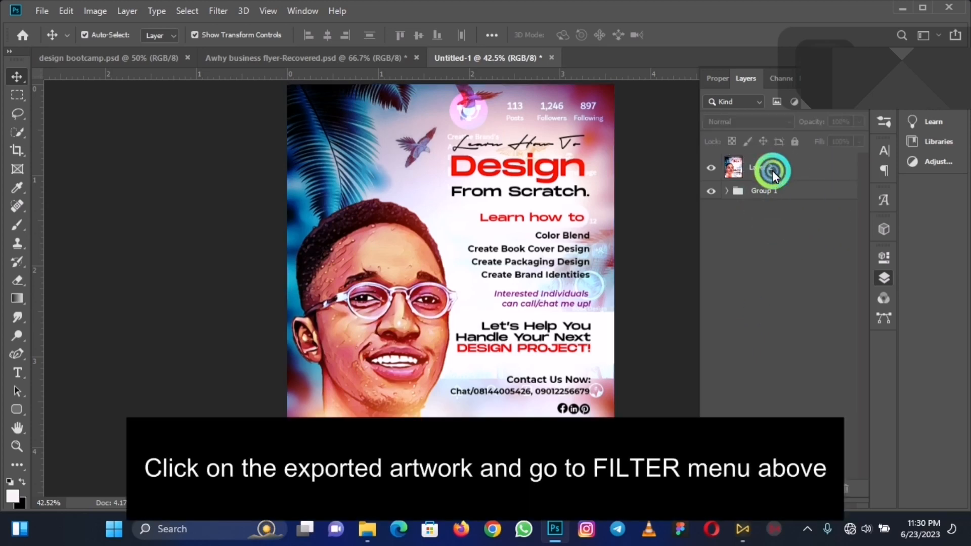
# - Open the Camera Raw Filter on the merged Layer 2 and set Texture to +8 and Clarity to +9
pyautogui.click(772, 171)
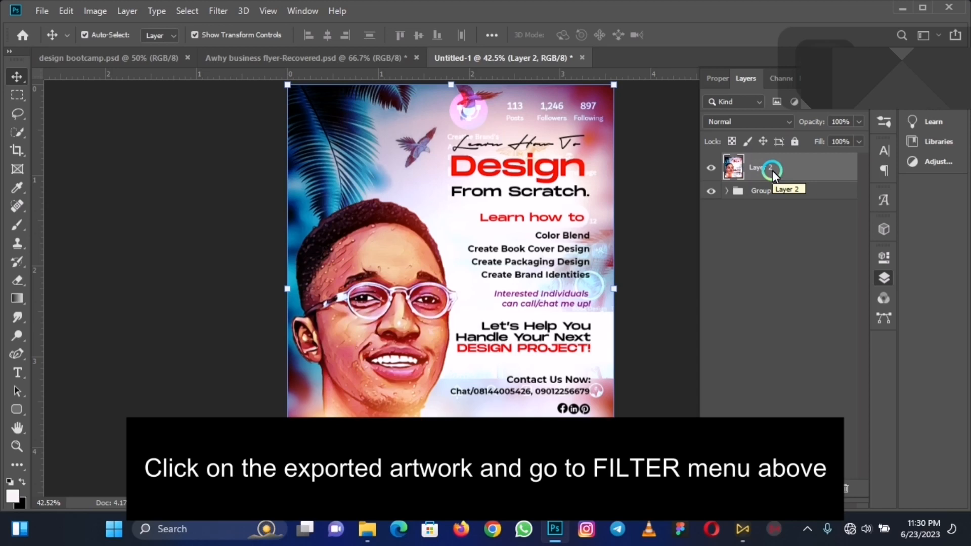
pyautogui.click(213, 14)
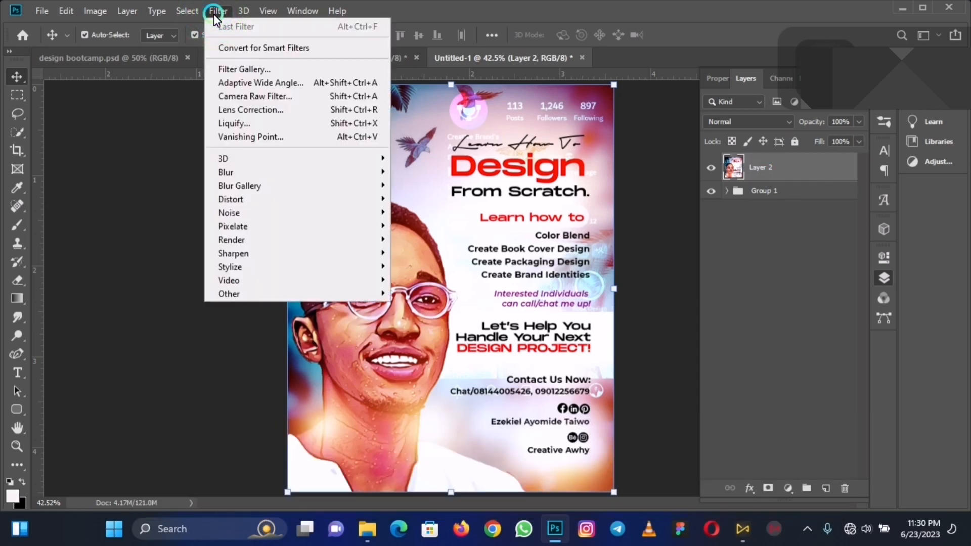
pyautogui.click(282, 97)
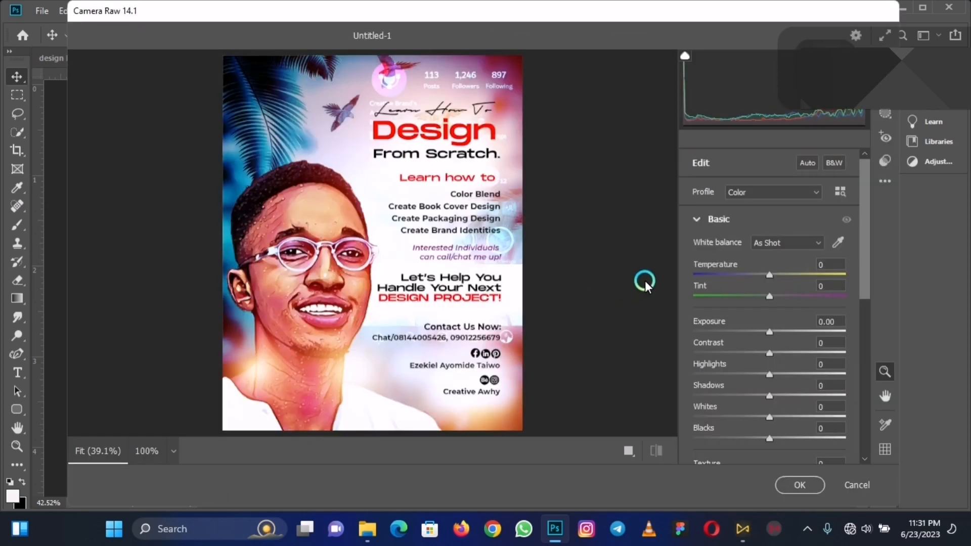
pyautogui.click(695, 218)
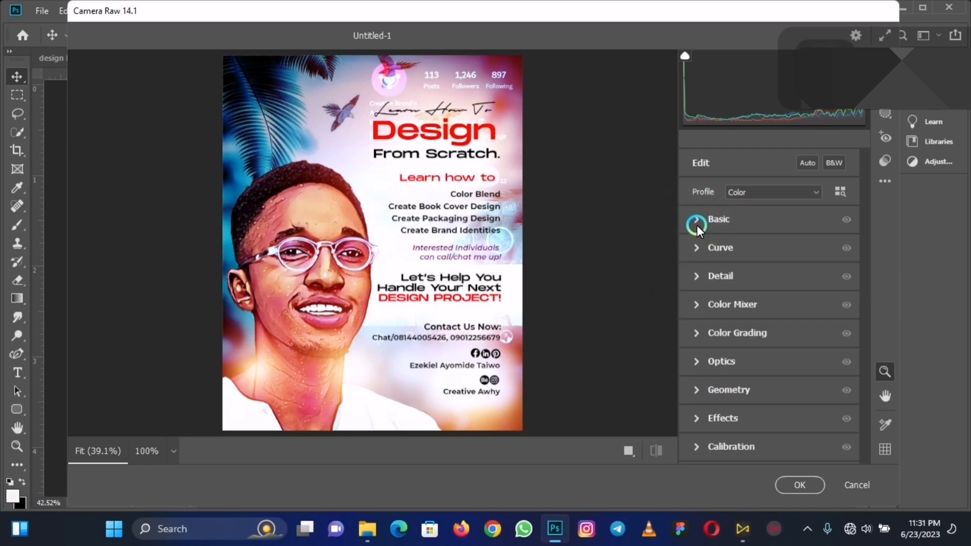
pyautogui.click(696, 219)
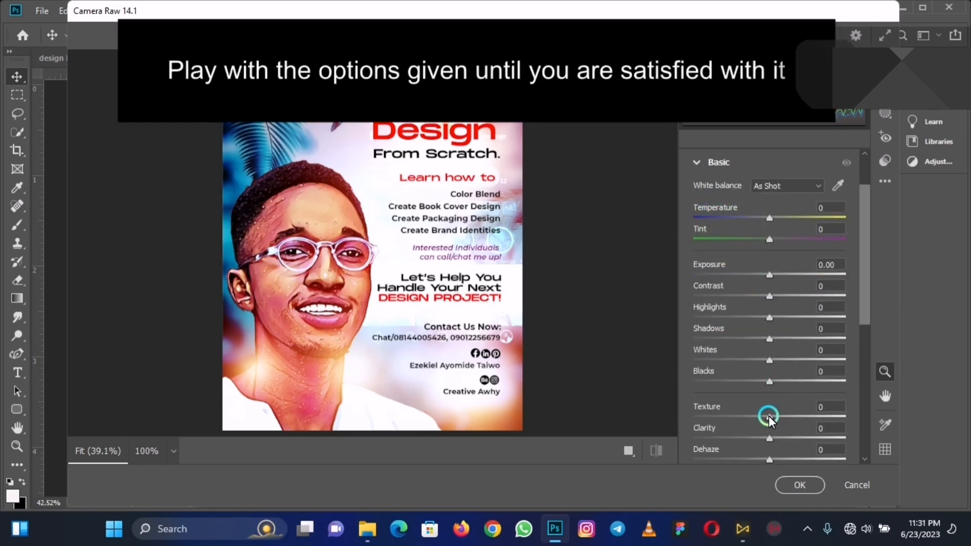
pyautogui.moveTo(769, 416); pyautogui.dragTo(777, 439)
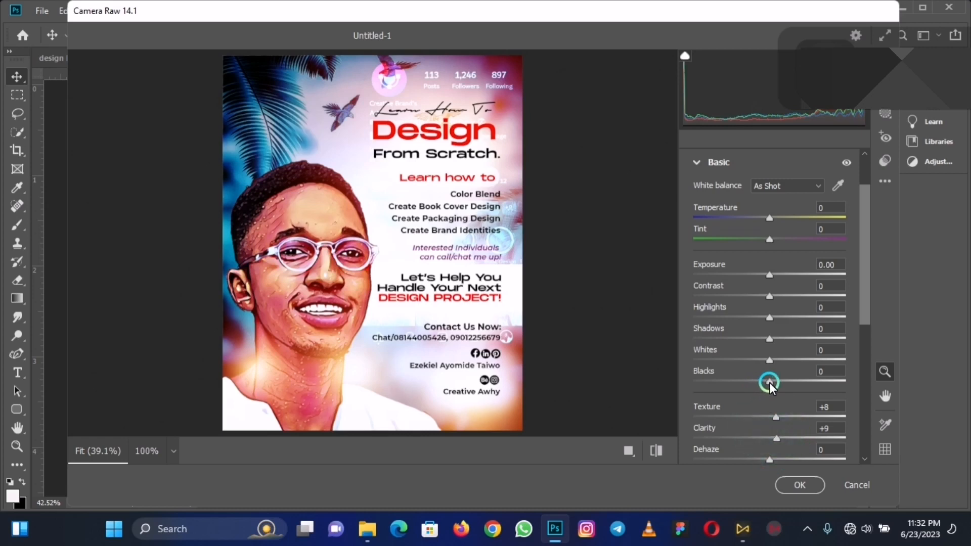
# - Set the Camera Raw exposure to +0.40, contrast +4, highlights +9, shadows -19, whites +7 and blacks -11
pyautogui.moveTo(769, 382); pyautogui.dragTo(775, 283)
pyautogui.click(872, 244)
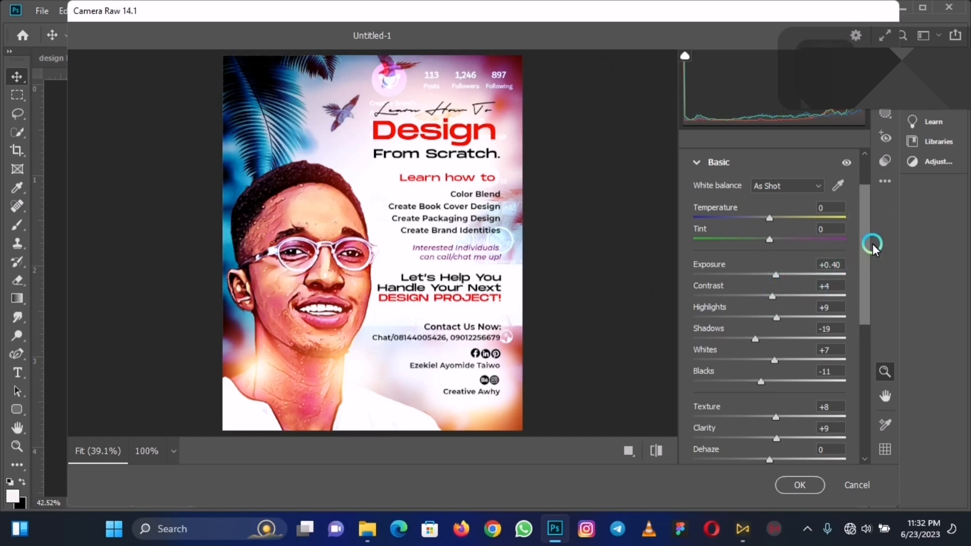
pyautogui.click(699, 163)
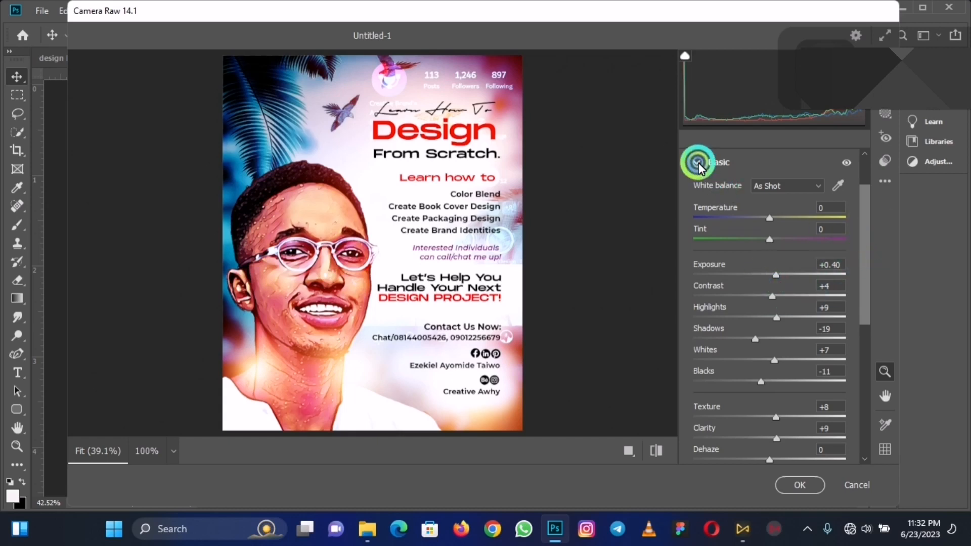
# - Set the Color Grading luminance to -24 for midtones, -26 for shadows and 7 for highlights
pyautogui.click(721, 295)
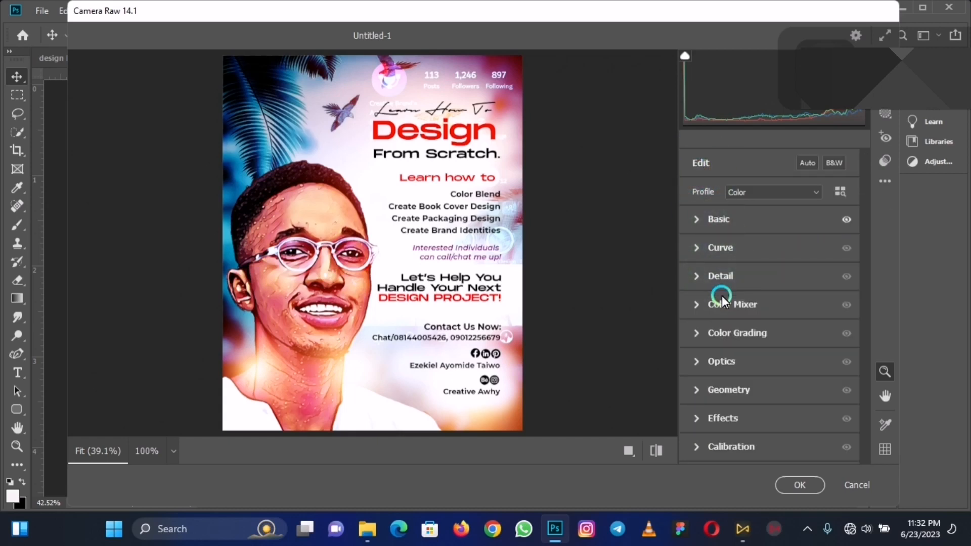
pyautogui.click(697, 334)
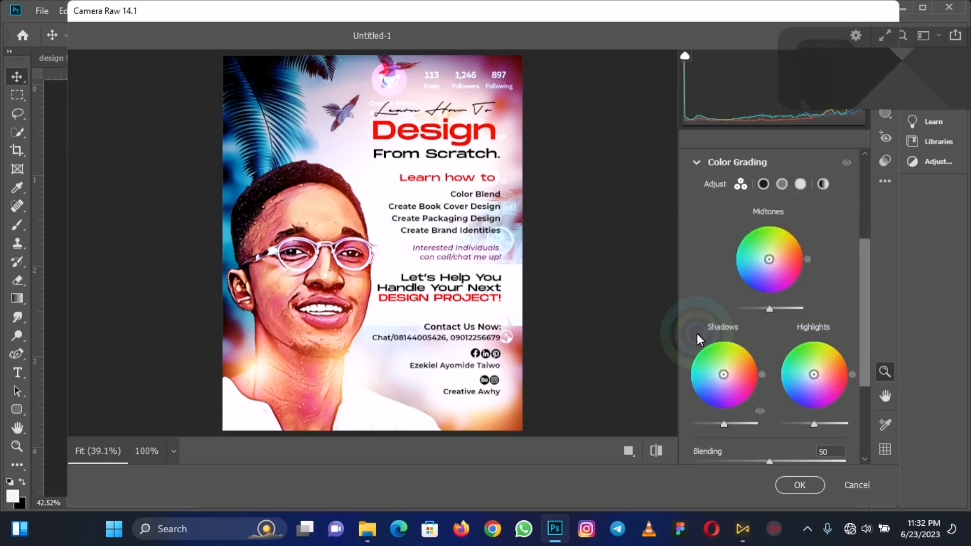
pyautogui.click(750, 303)
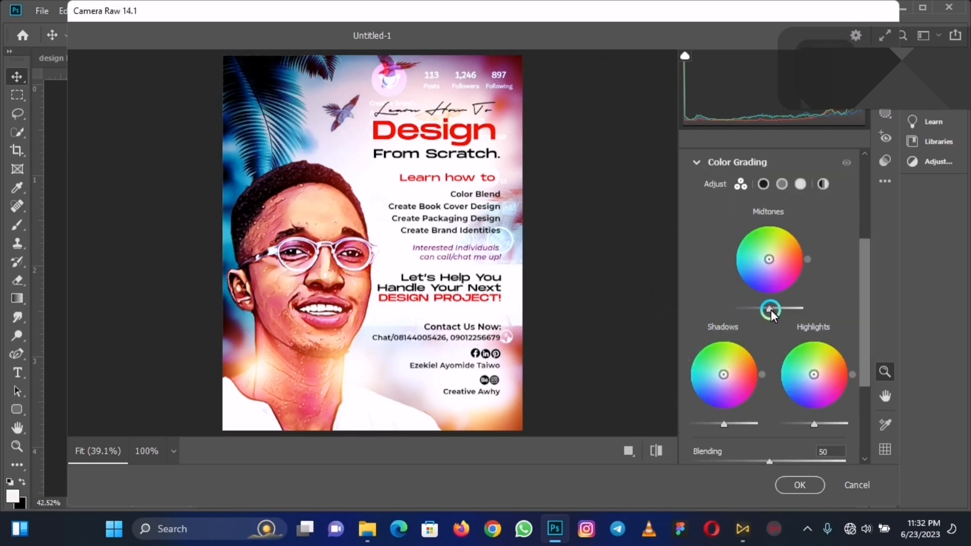
pyautogui.moveTo(771, 308)
pyautogui.mouseDown()
pyautogui.moveTo(800, 309)
pyautogui.moveTo(694, 326)
pyautogui.moveTo(763, 320)
pyautogui.mouseUp()
pyautogui.click(752, 324)
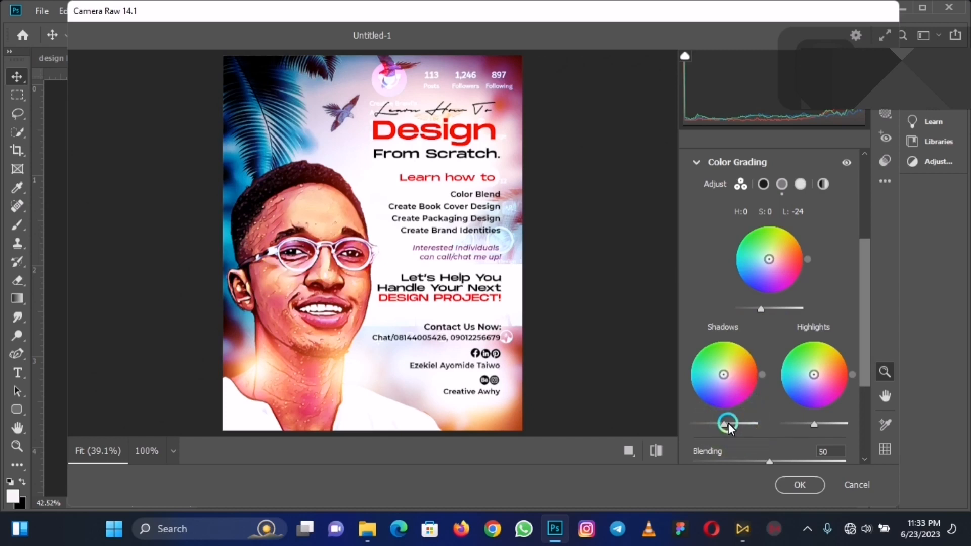
pyautogui.moveTo(723, 424); pyautogui.dragTo(713, 426)
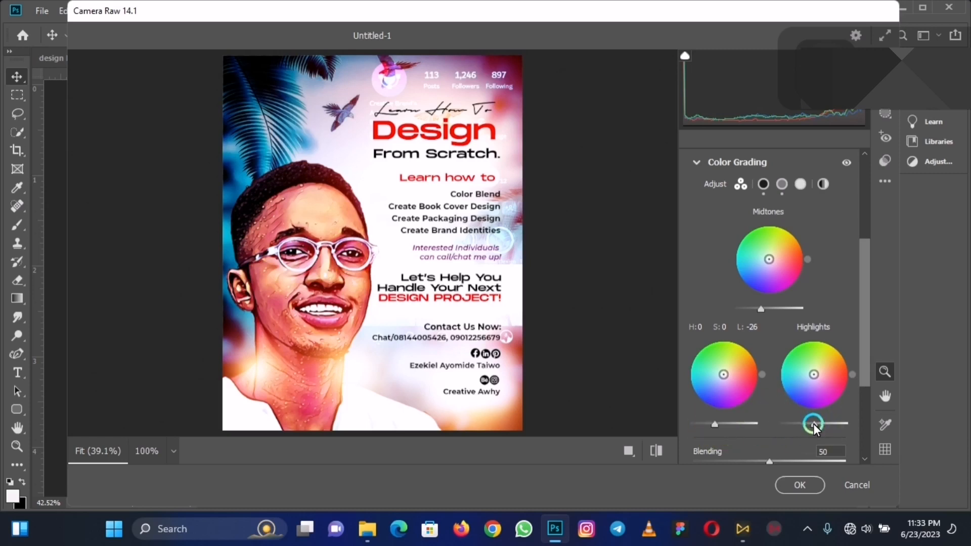
pyautogui.moveTo(813, 425); pyautogui.dragTo(815, 426)
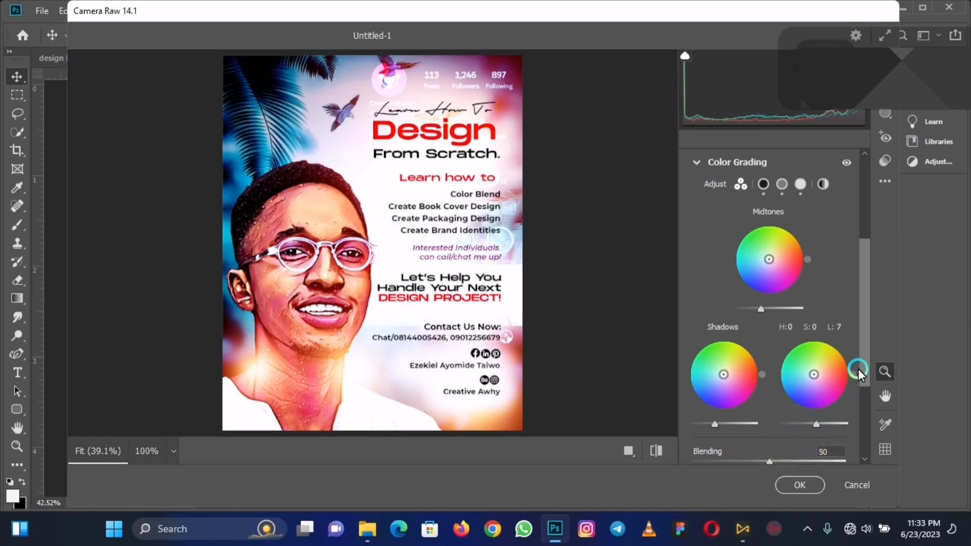
# - Adjust the Color Grading blending and balance, and apply the Camera Raw filter to the merged layer
pyautogui.moveTo(862, 370); pyautogui.dragTo(866, 394)
pyautogui.click(771, 409)
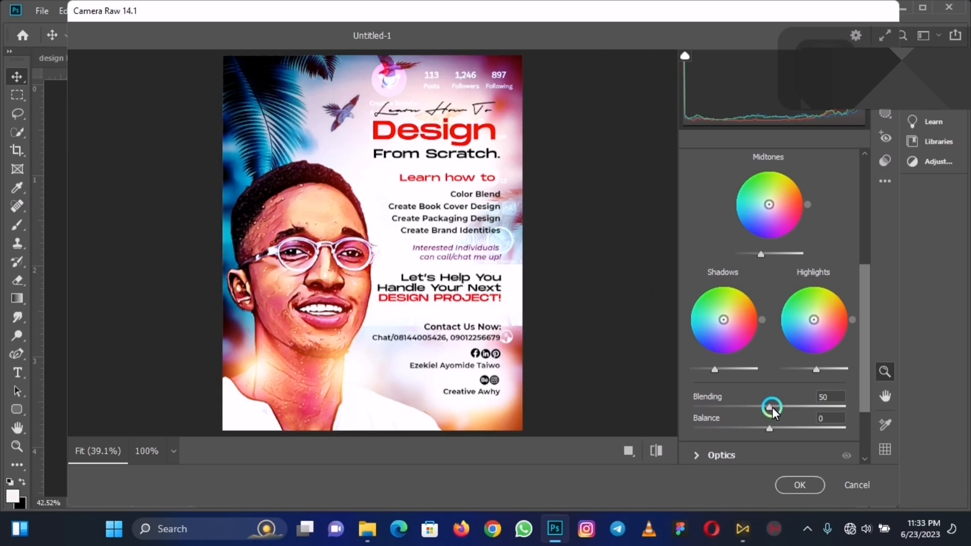
pyautogui.moveTo(772, 408); pyautogui.dragTo(768, 440)
pyautogui.moveTo(863, 366); pyautogui.dragTo(865, 245)
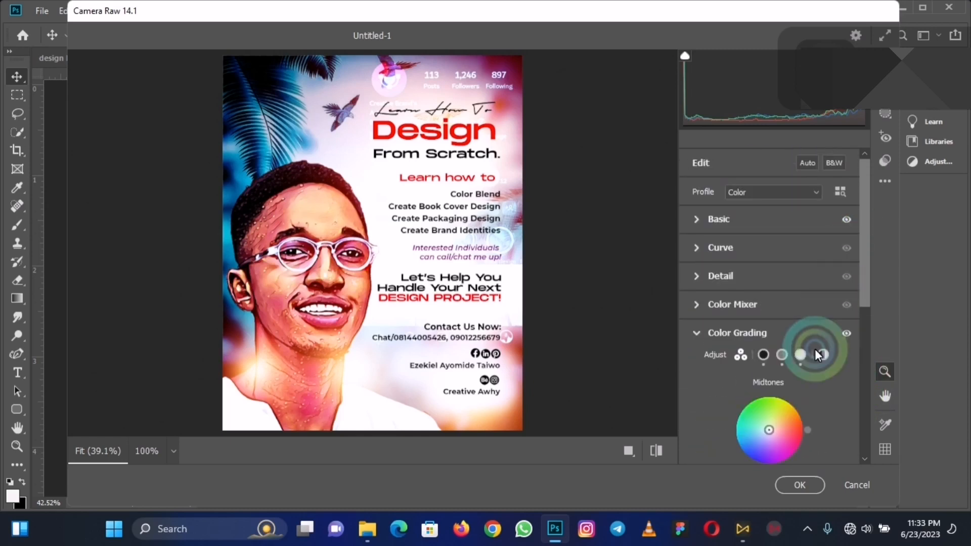
pyautogui.click(794, 487)
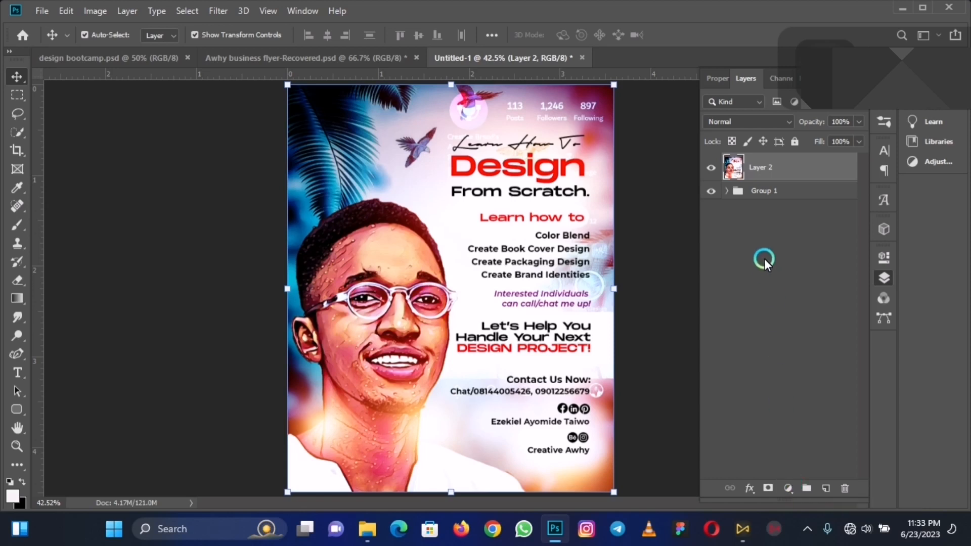
# - Hide and show Layer 2 to compare the flyer before and after the Camera Raw grading, and deselect it
pyautogui.click(709, 167)
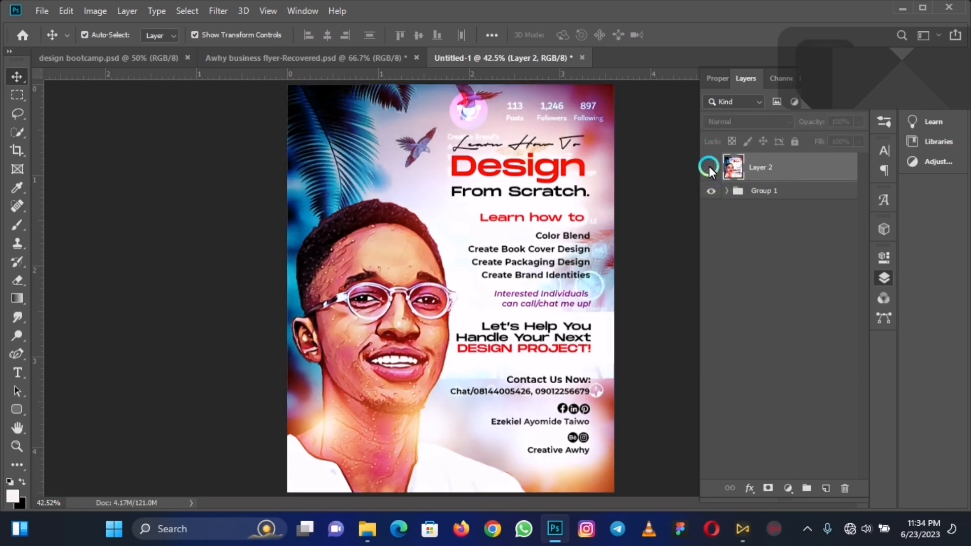
pyautogui.click(709, 167)
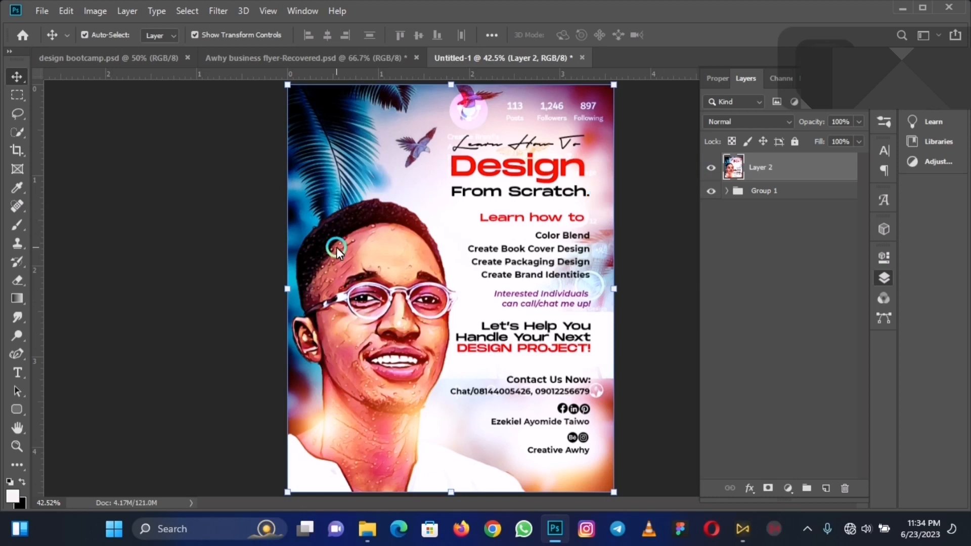
pyautogui.click(215, 247)
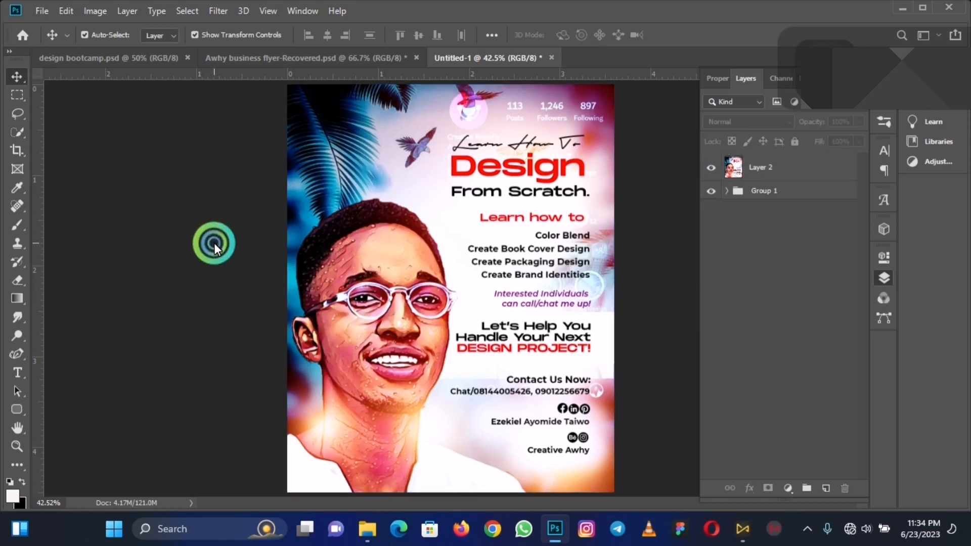
# - Open the flyer in Save for Web (Legacy) and choose the JPEG format with Maximum quality
pyautogui.click(42, 10)
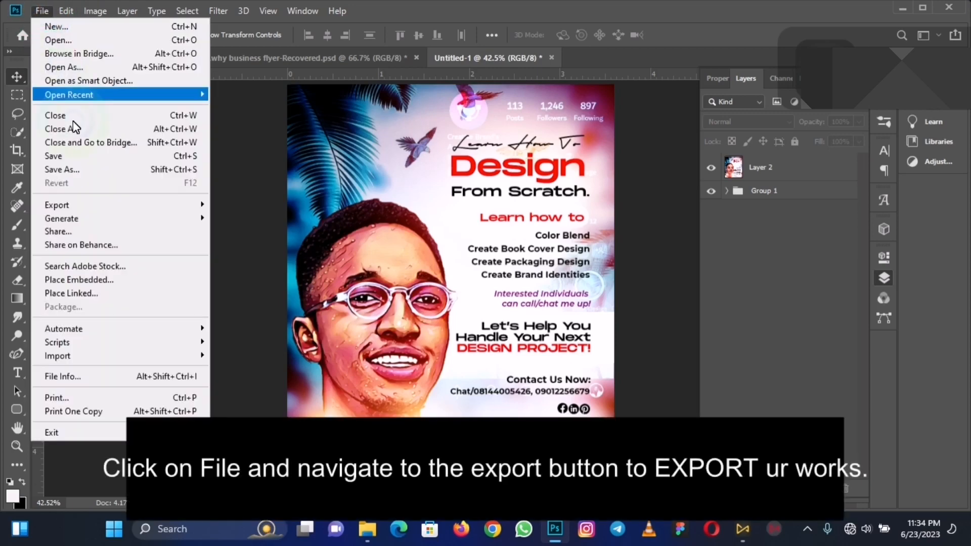
pyautogui.click(114, 214)
pyautogui.moveTo(109, 203)
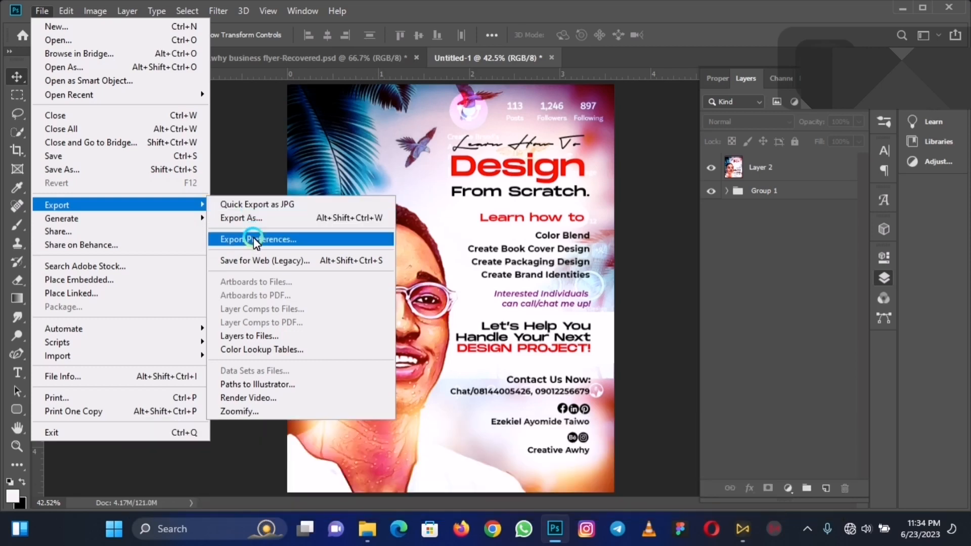
pyautogui.click(257, 262)
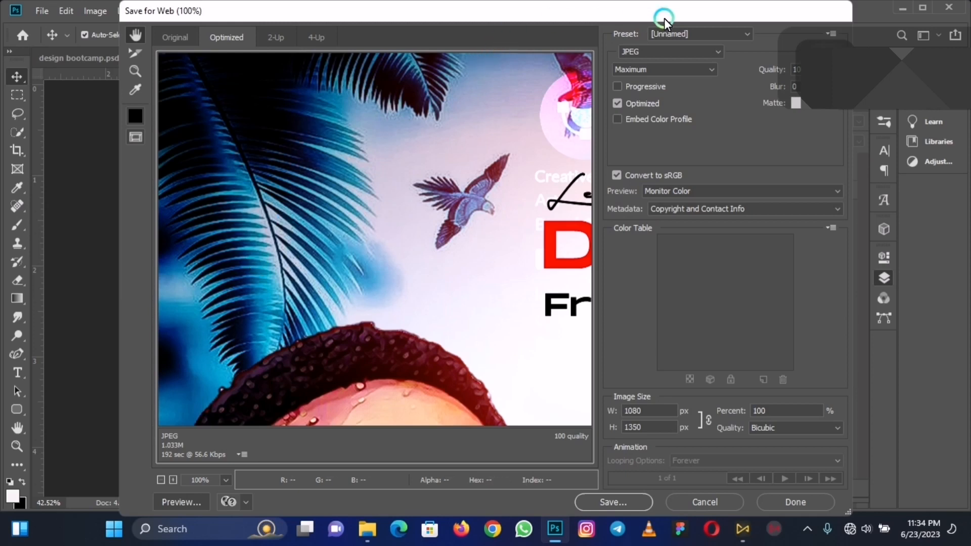
pyautogui.click(674, 51)
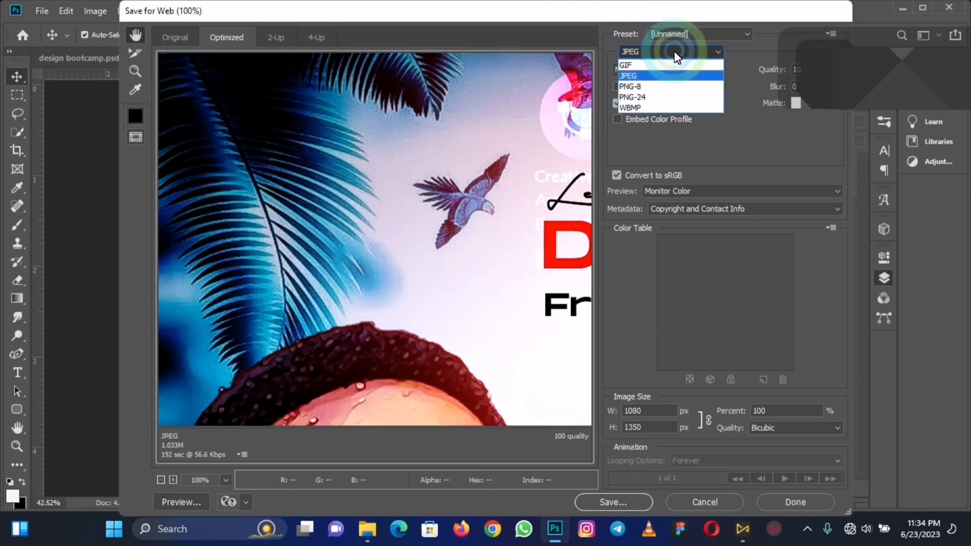
pyautogui.click(664, 51)
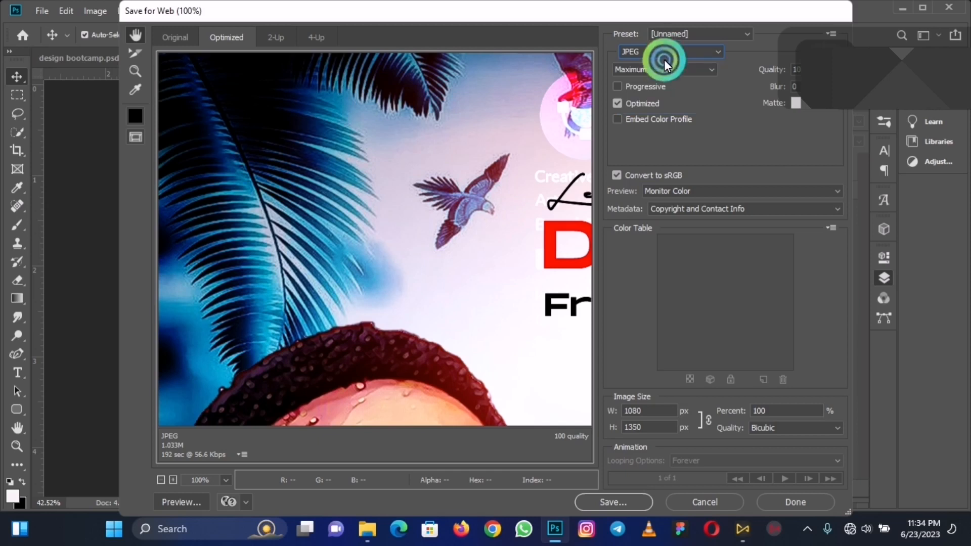
pyautogui.click(669, 74)
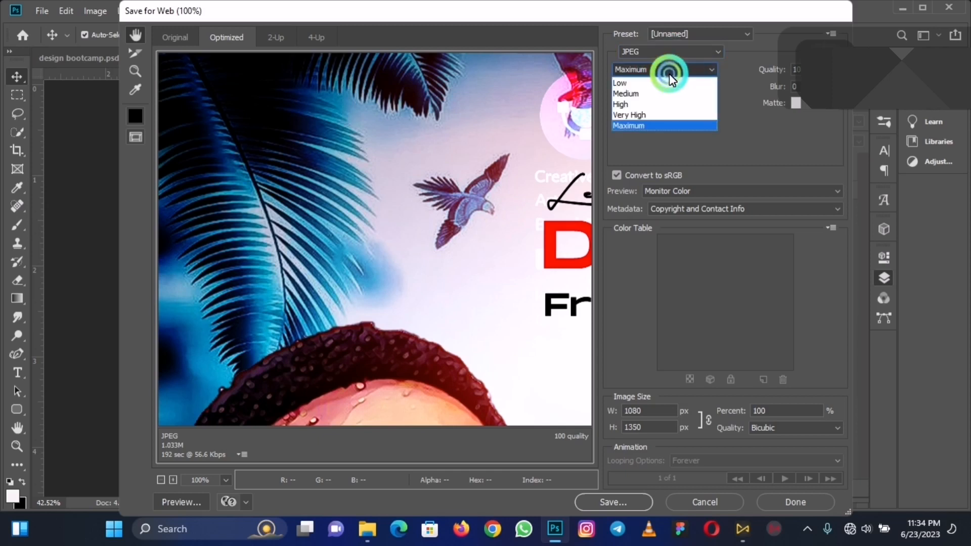
pyautogui.click(669, 126)
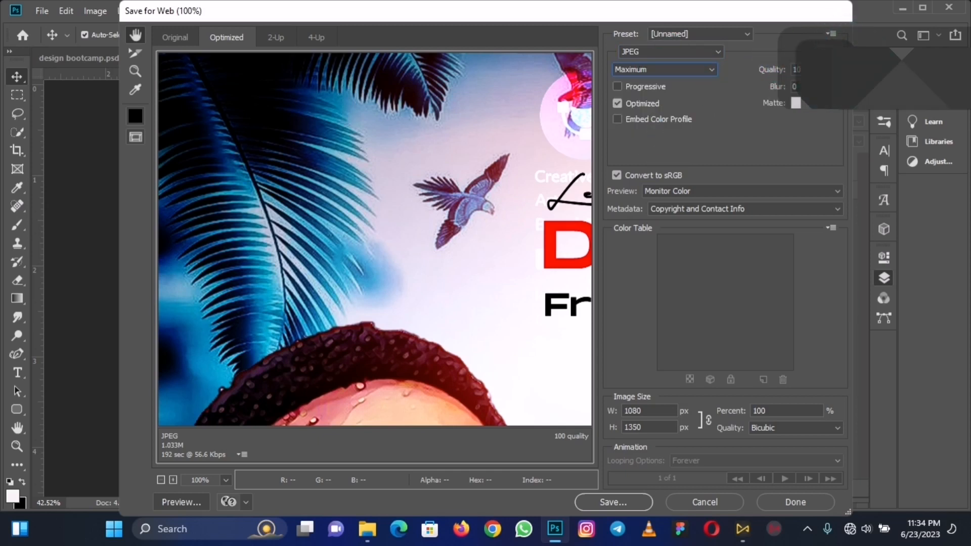
# - Save the optimized flyer image to the Desktop under the file name CREATIVE AWHY
pyautogui.click(596, 501)
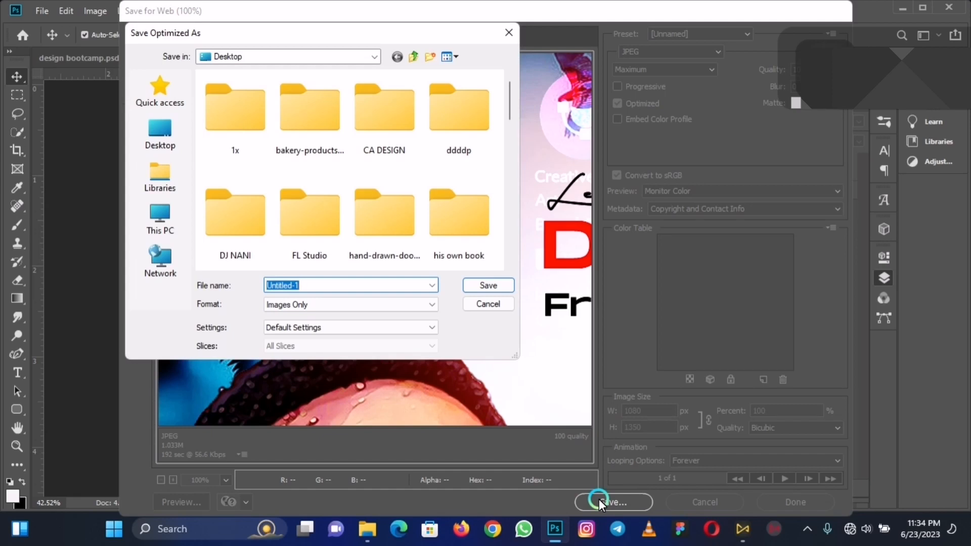
pyautogui.write('CREATIVE AWHY')
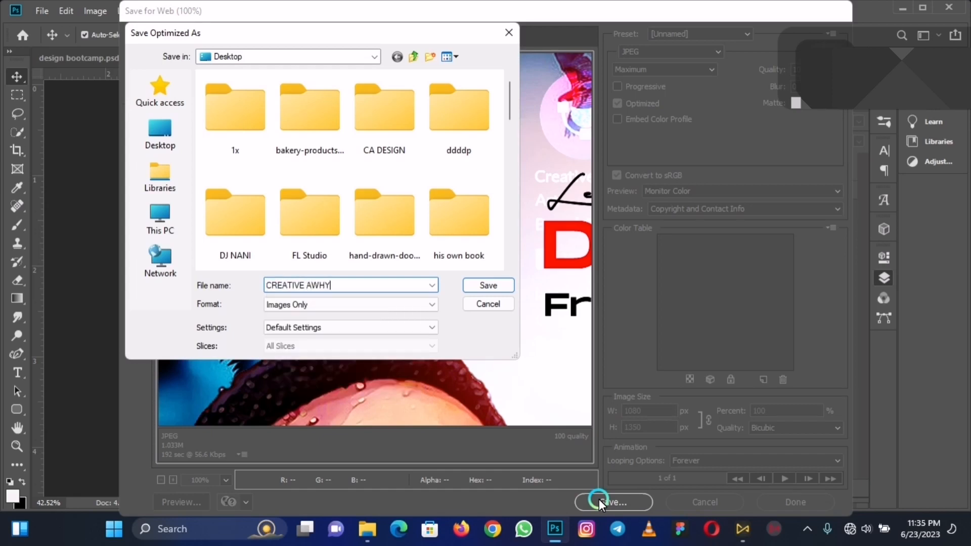
pyautogui.press('Return')
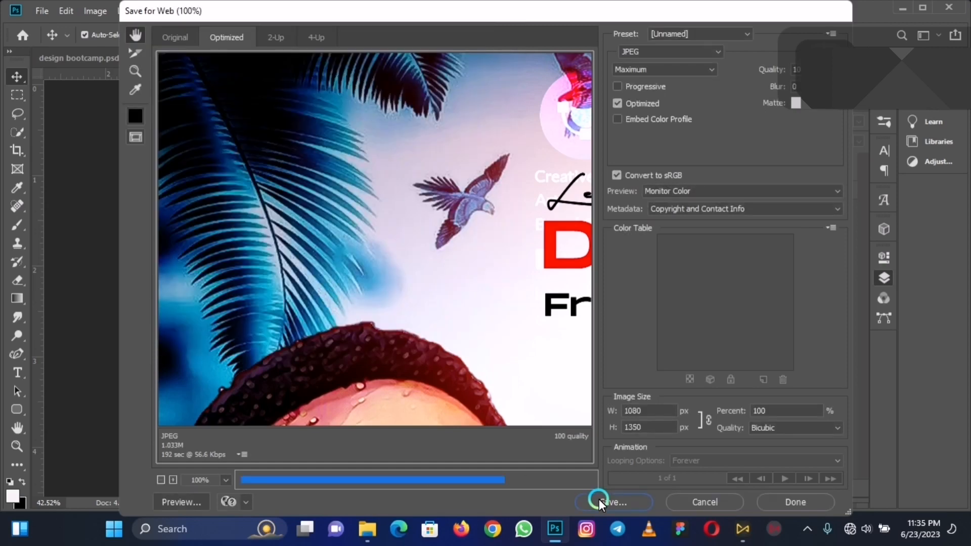